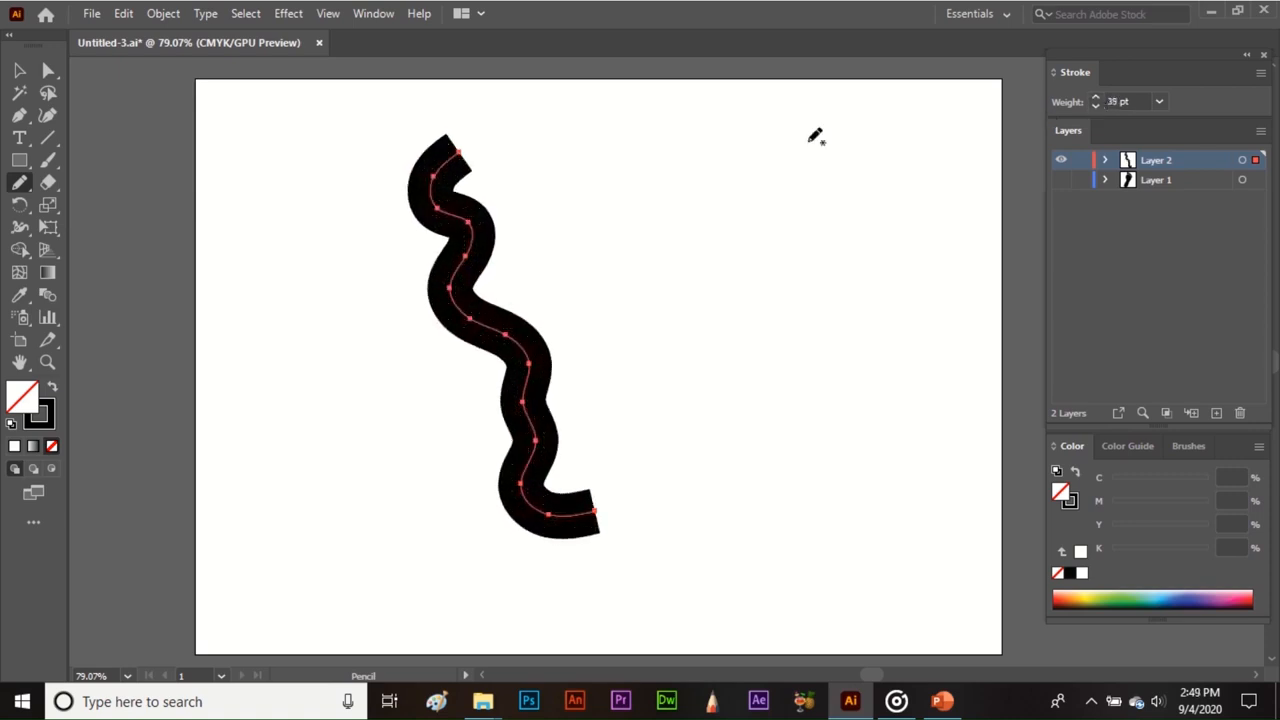
Step: Use the Width tool to taper the wavy stroke's upper end to a point and widen its lower end to about 75 pt
left_click(22, 232)
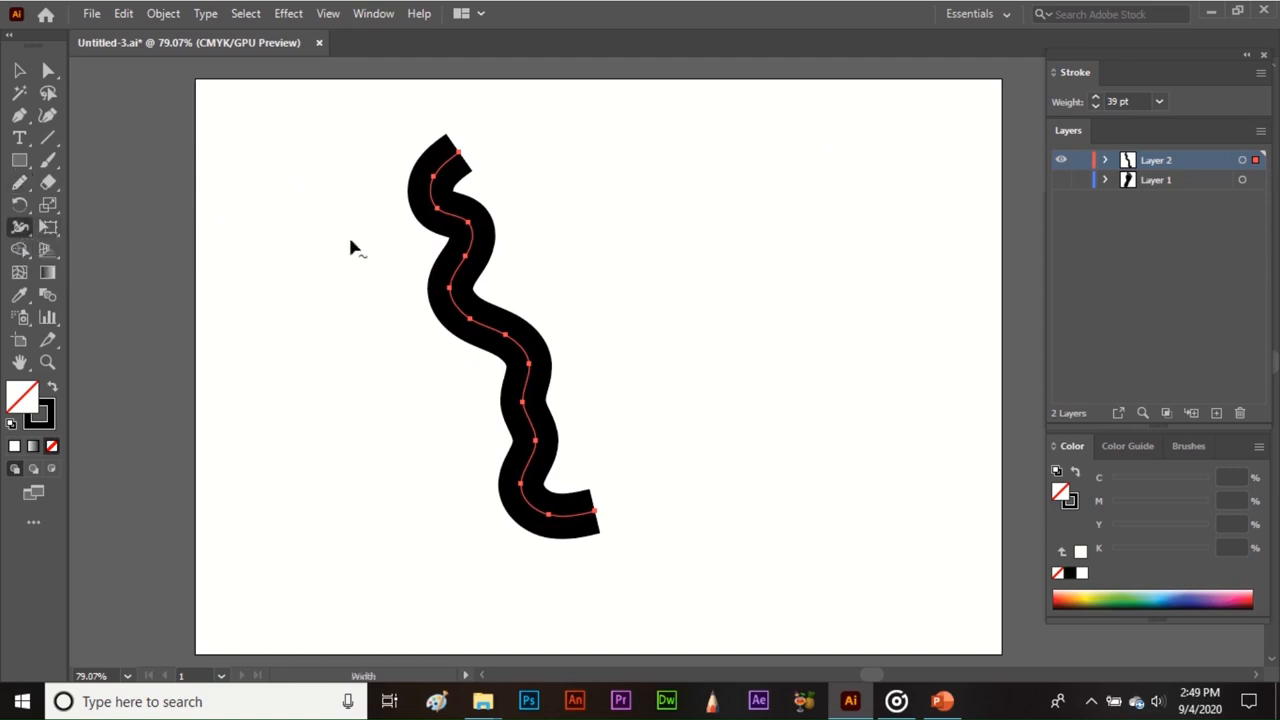
mouse_move(472, 160)
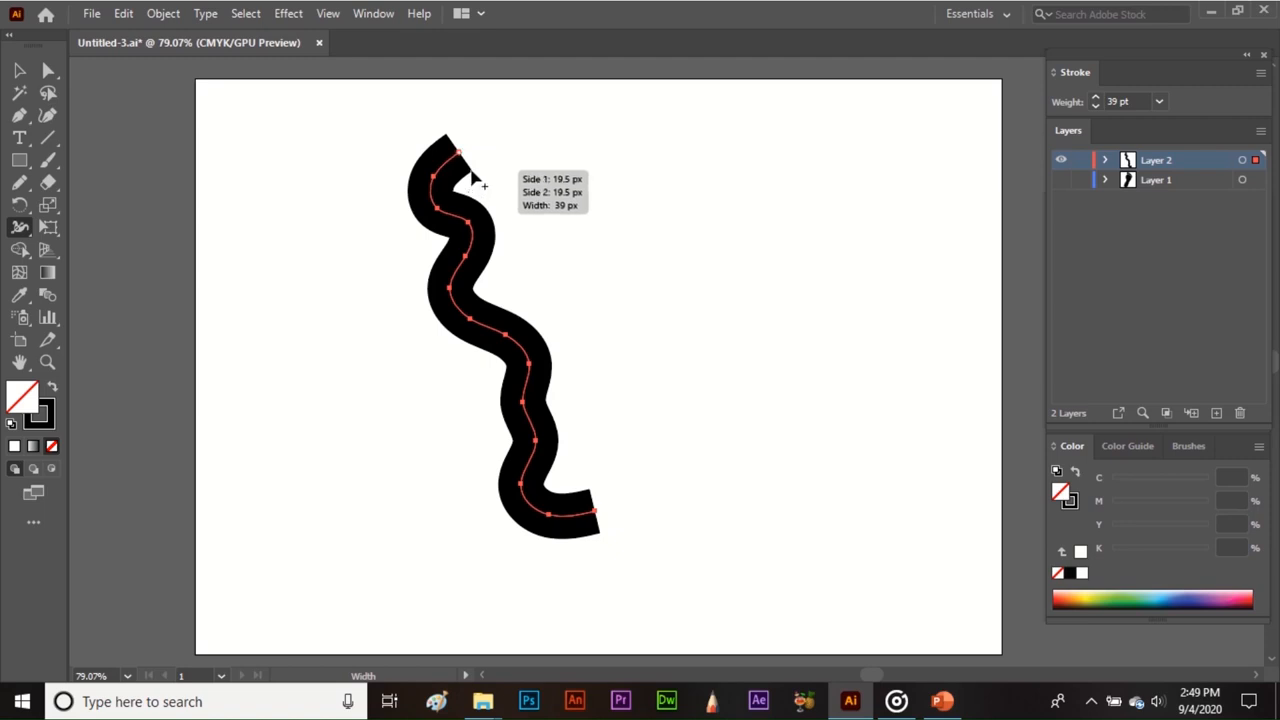
left_click_drag(476, 178, 468, 155)
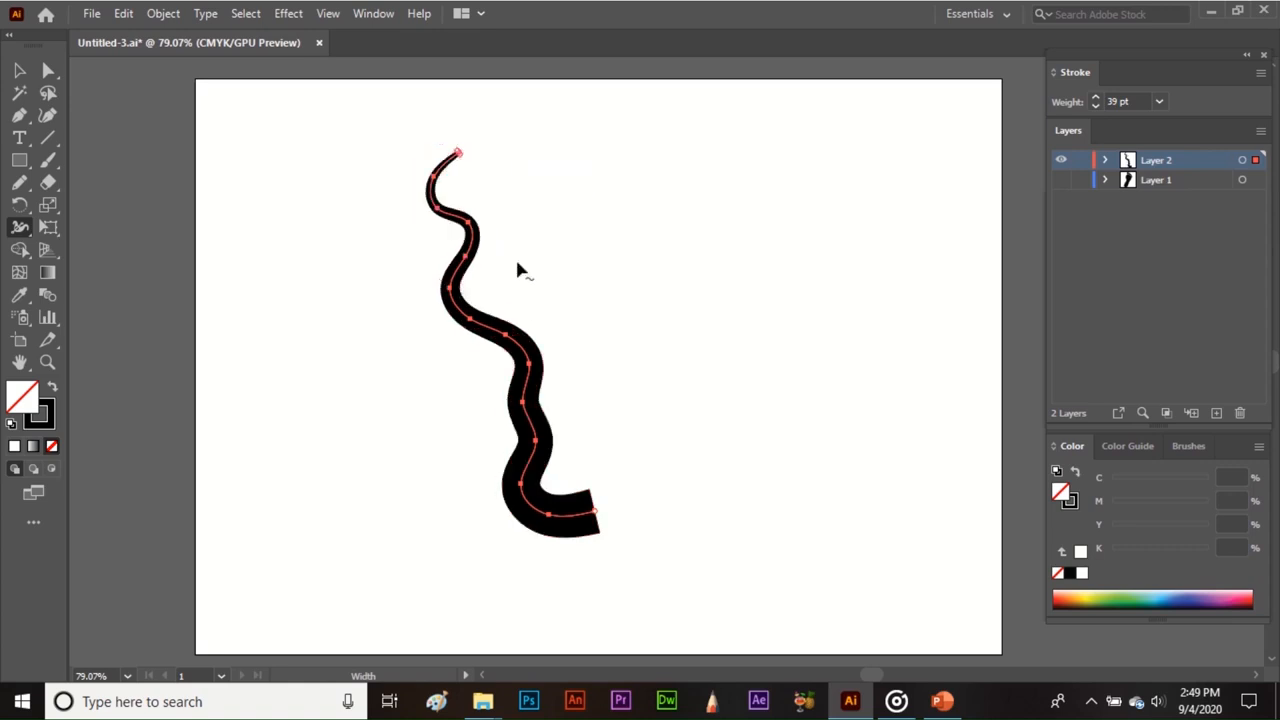
left_click_drag(597, 495, 603, 524)
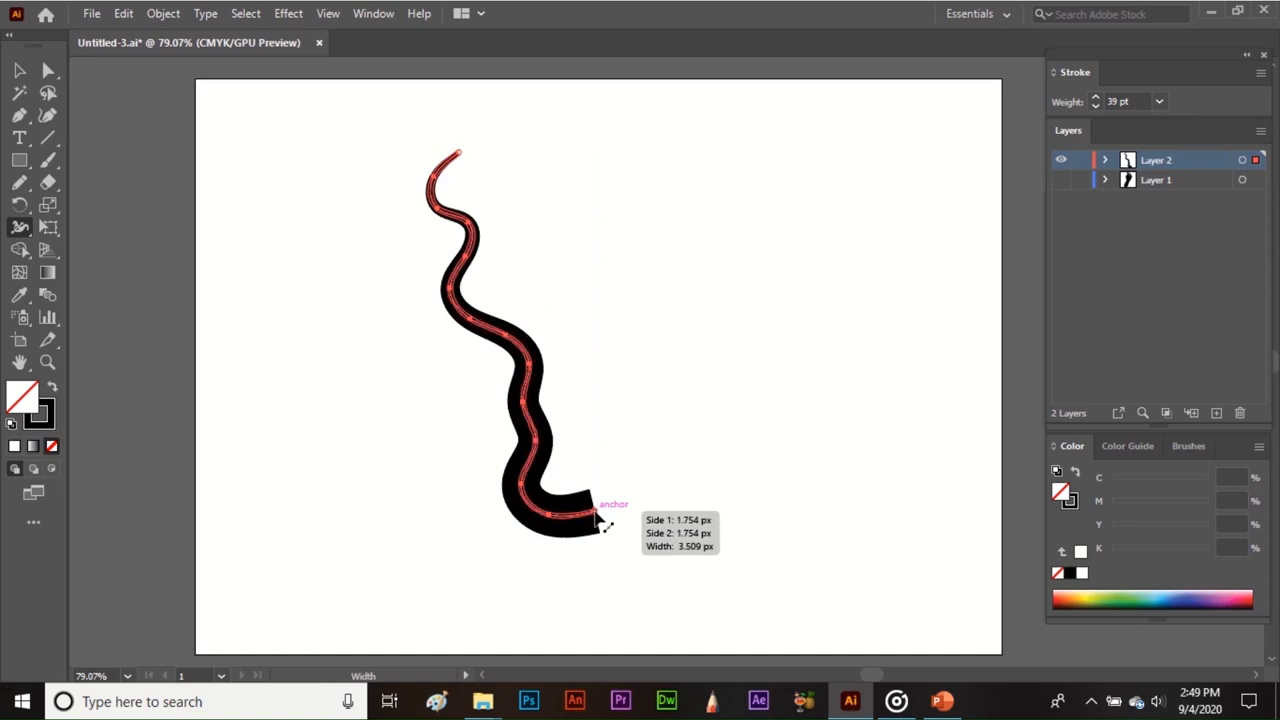
left_click_drag(603, 524, 594, 473)
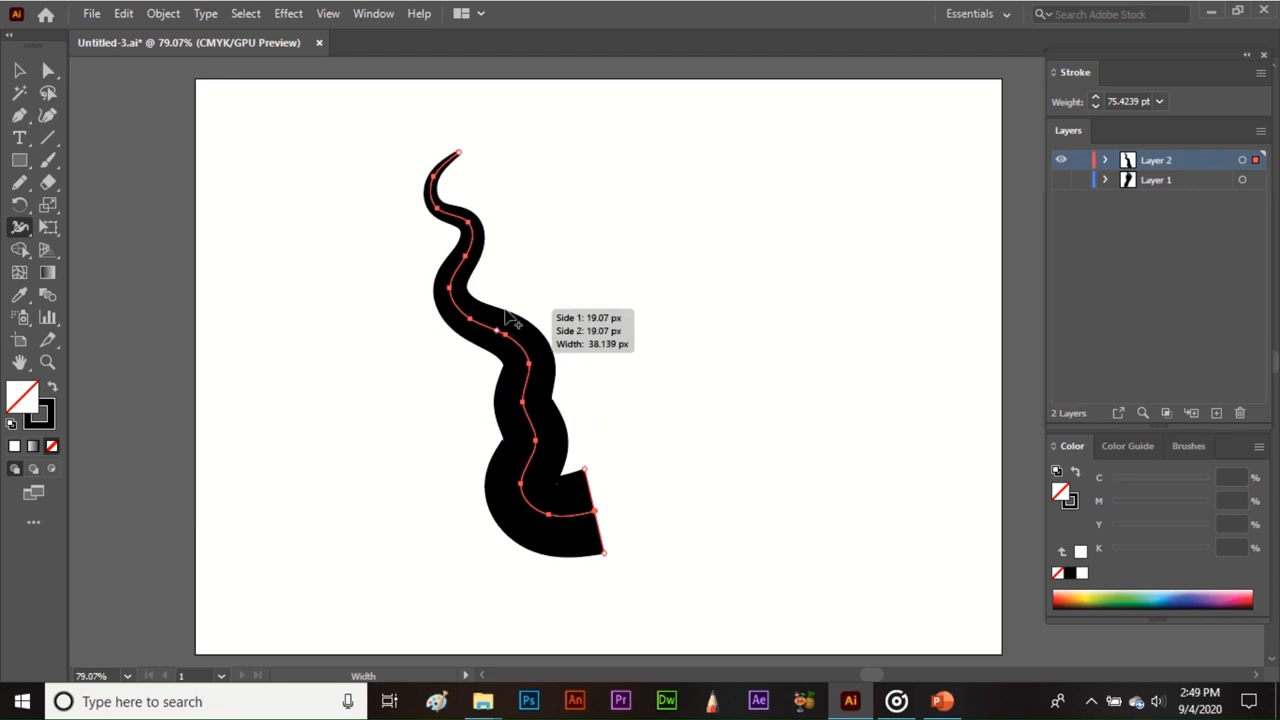
Step: Pinch the middle of the wavy stroke to about 6.7 px wide and delete that width point
left_click_drag(508, 318, 497, 333)
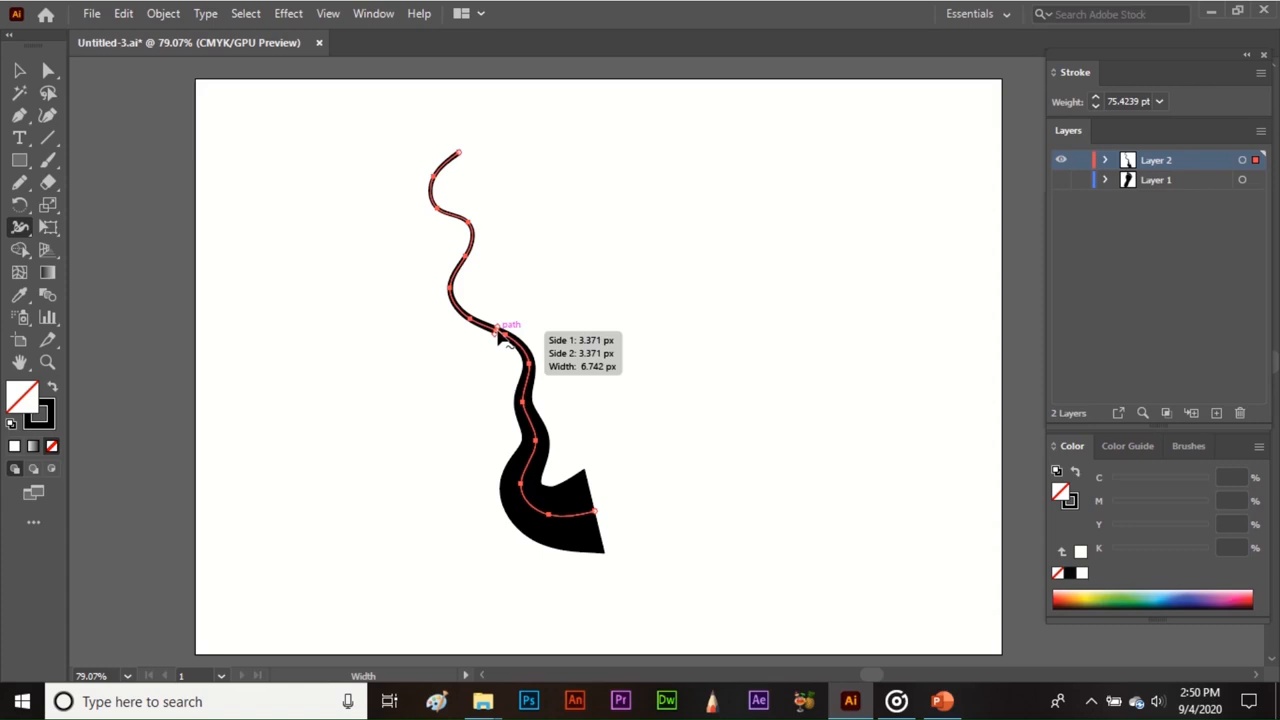
key("Delete")
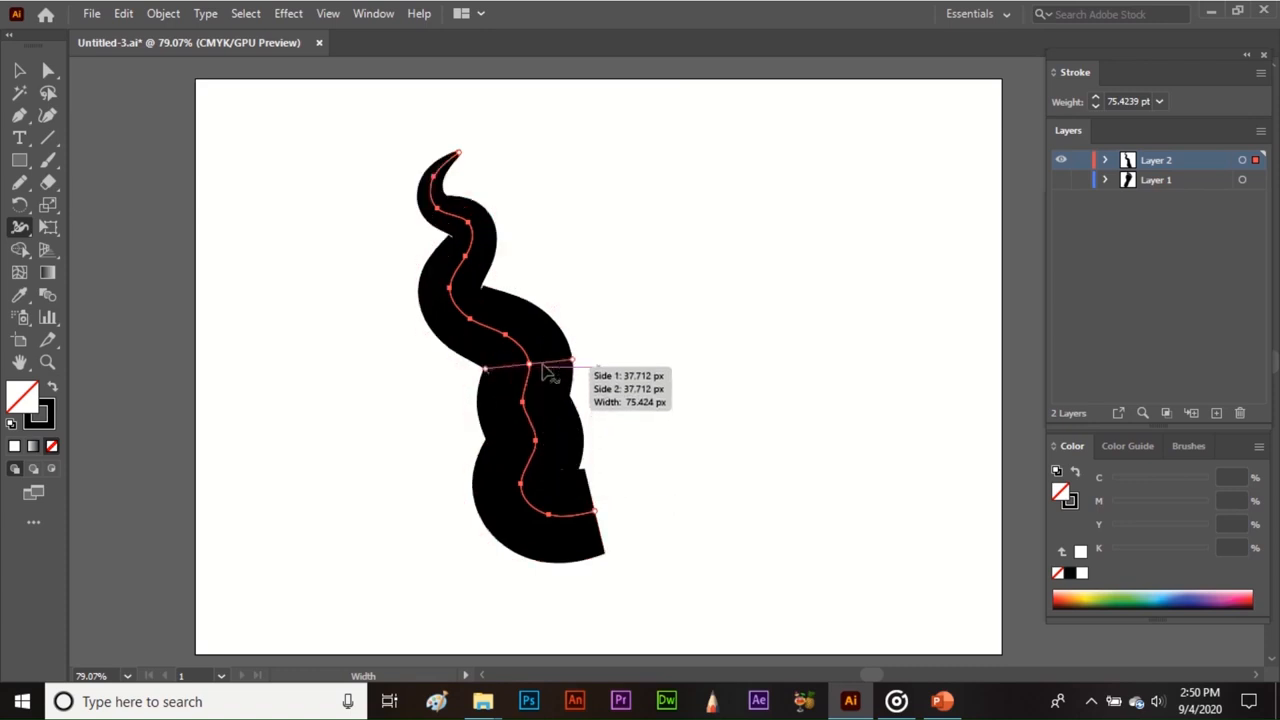
Step: Delete the wavy stroke from the artboard
key("v")
left_click_drag(338, 168, 610, 565)
key("Delete")
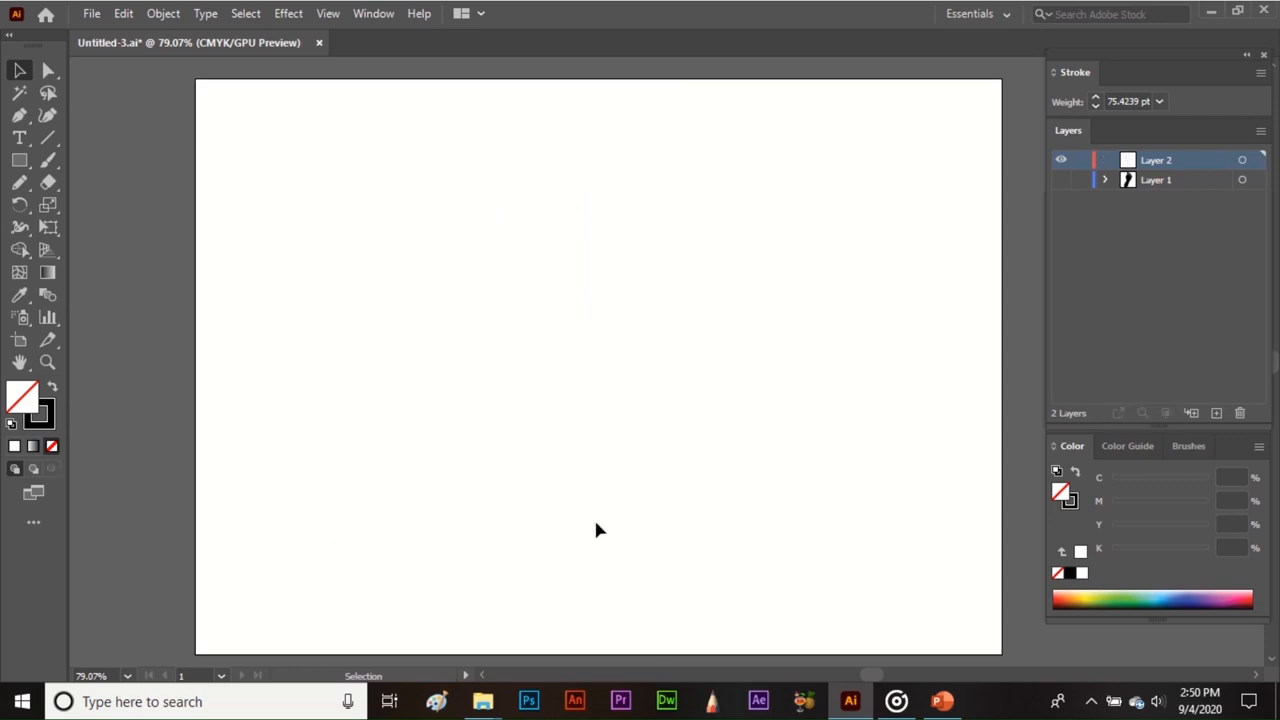
Step: Draw a circle mid-artboard and thicken its left side to about 50 pt with the Width tool, forming a crescent
left_click_drag(19, 160, 97, 205)
left_click_drag(497, 243, 631, 463)
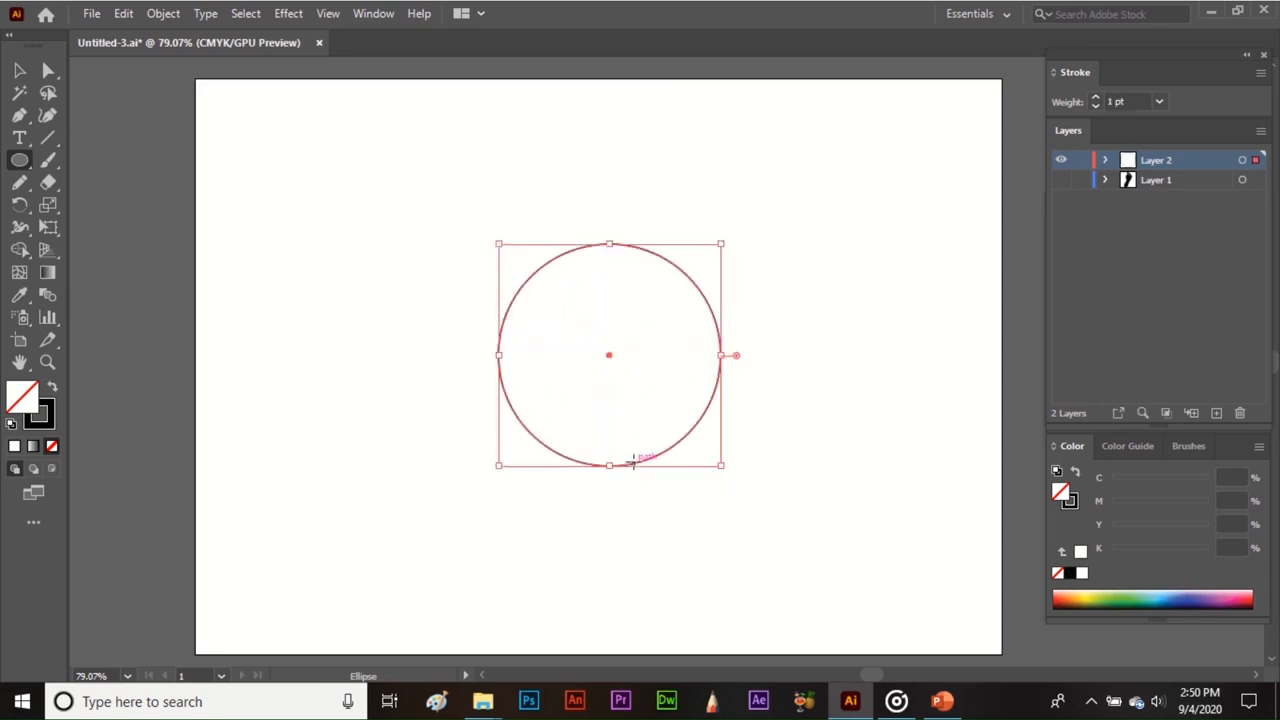
left_click(20, 228)
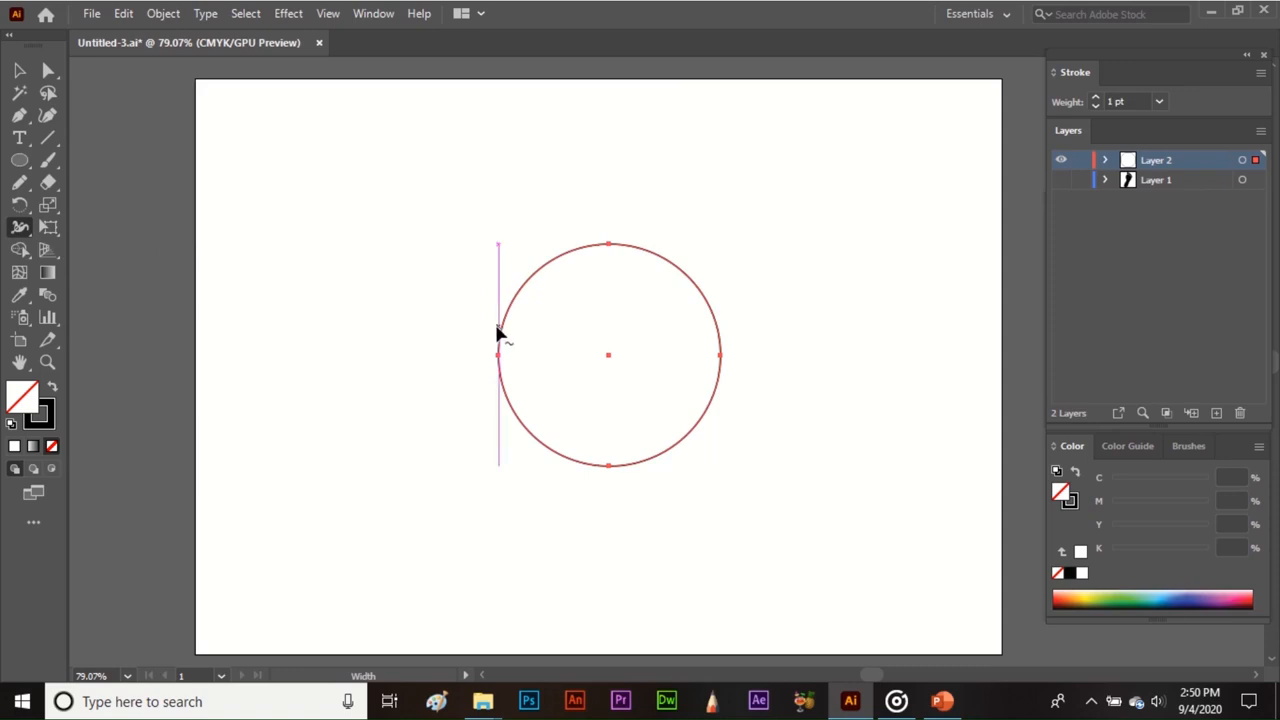
left_click_drag(500, 334, 481, 310)
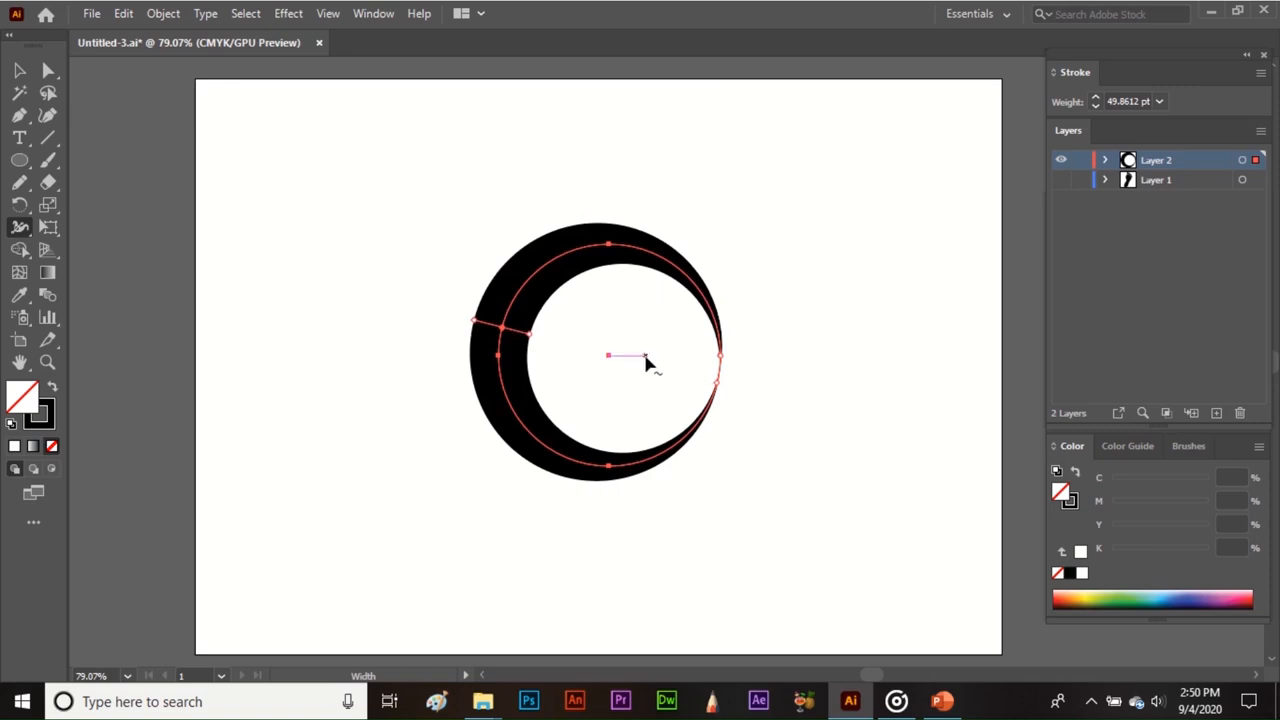
Step: Delete the crescent-shaped circle from the artboard
key("v")
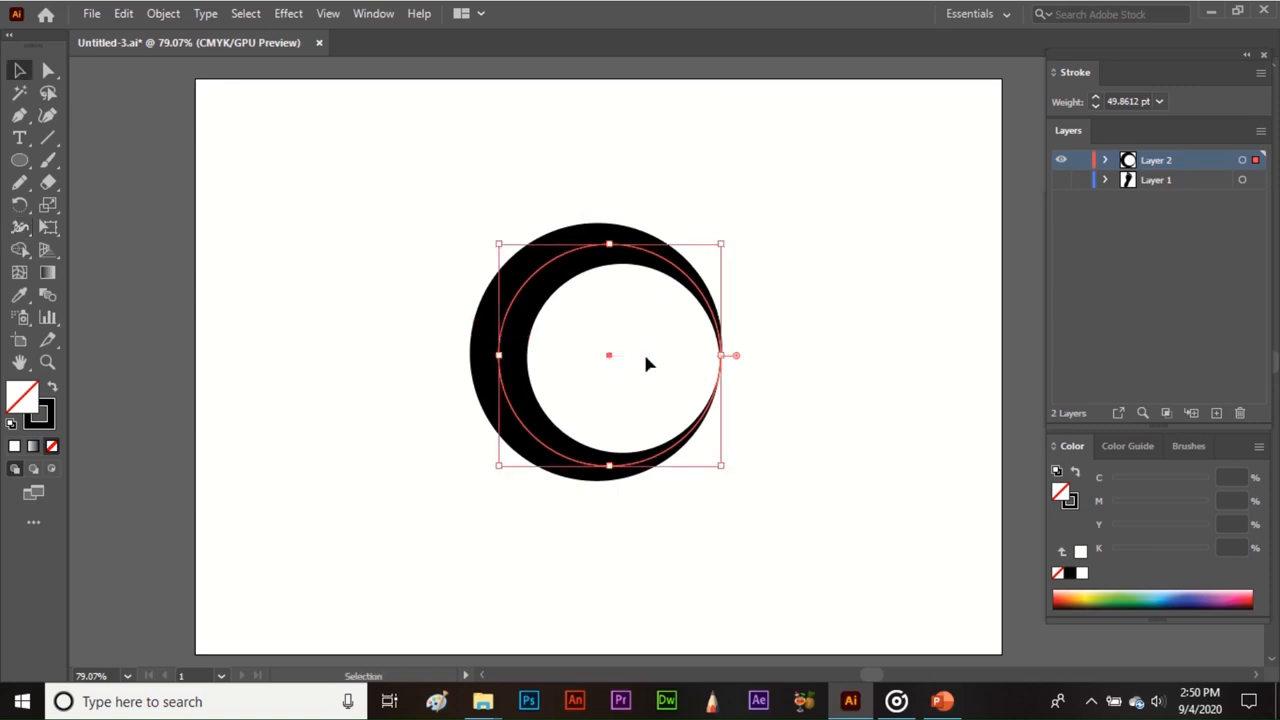
left_click(421, 230)
left_click_drag(421, 229, 780, 536)
key("Delete")
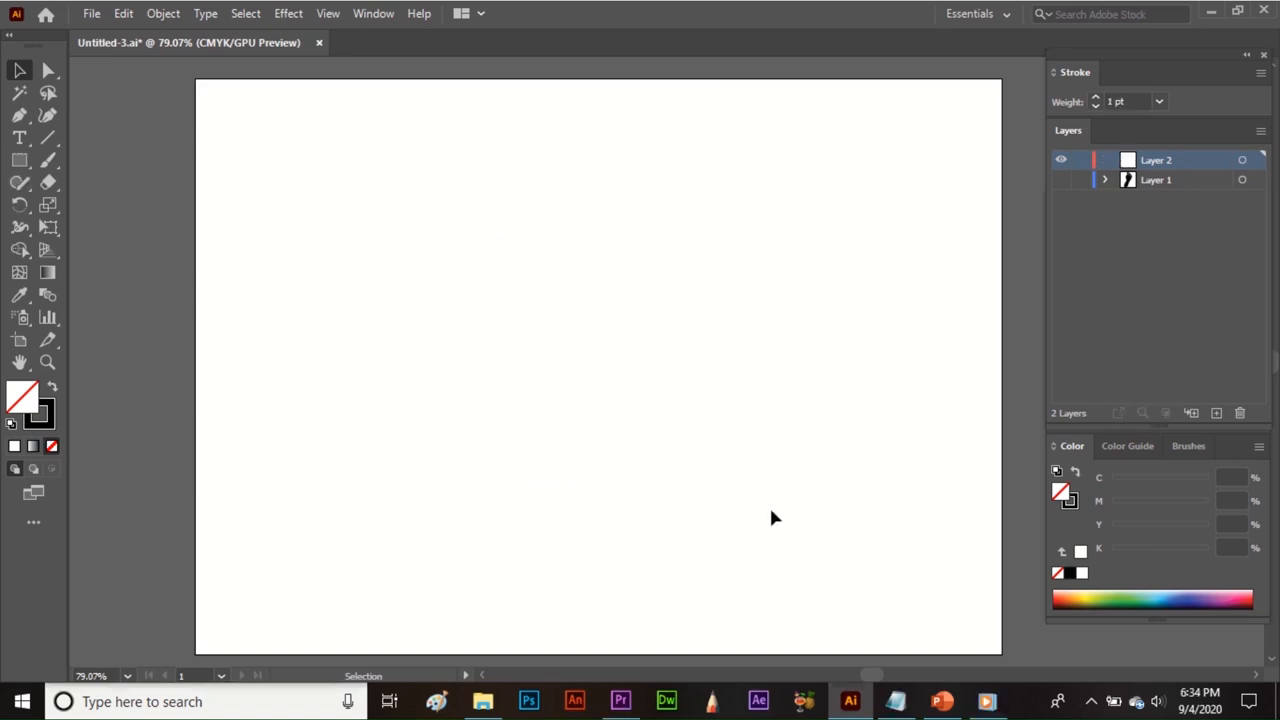
Step: Choose the Warp tool from the Width tool's group
left_click(19, 227)
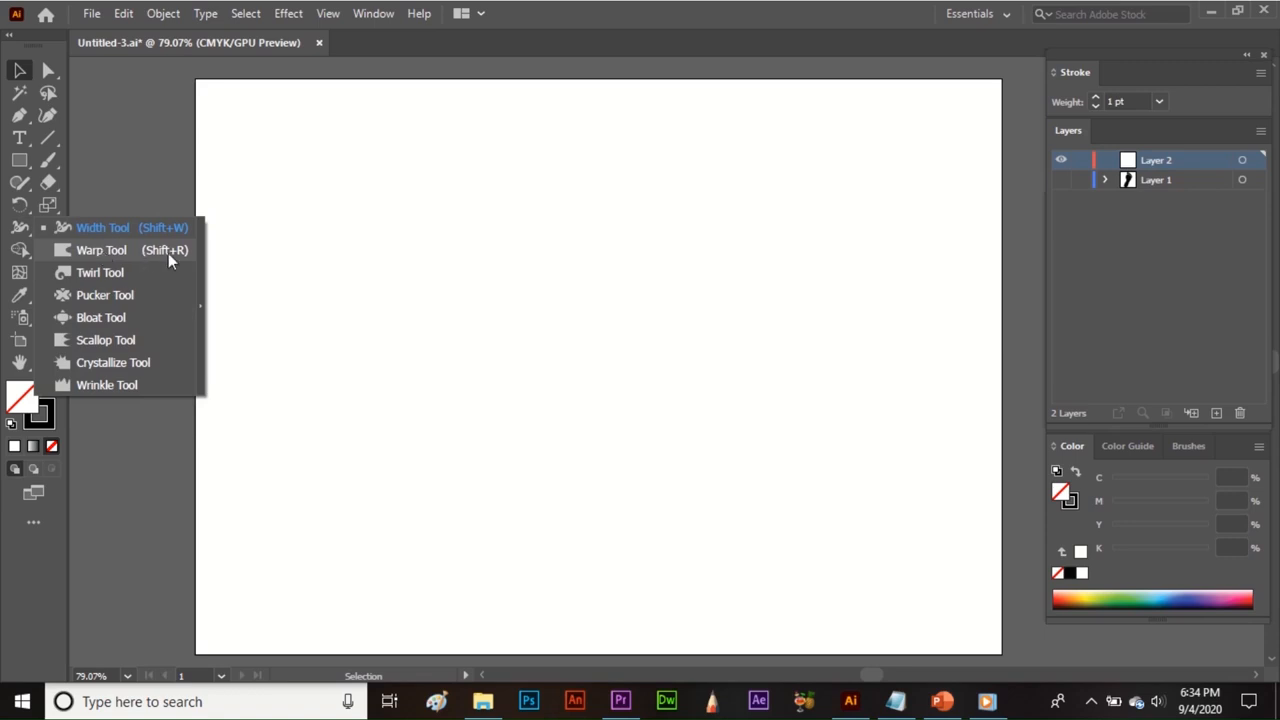
left_click(170, 253)
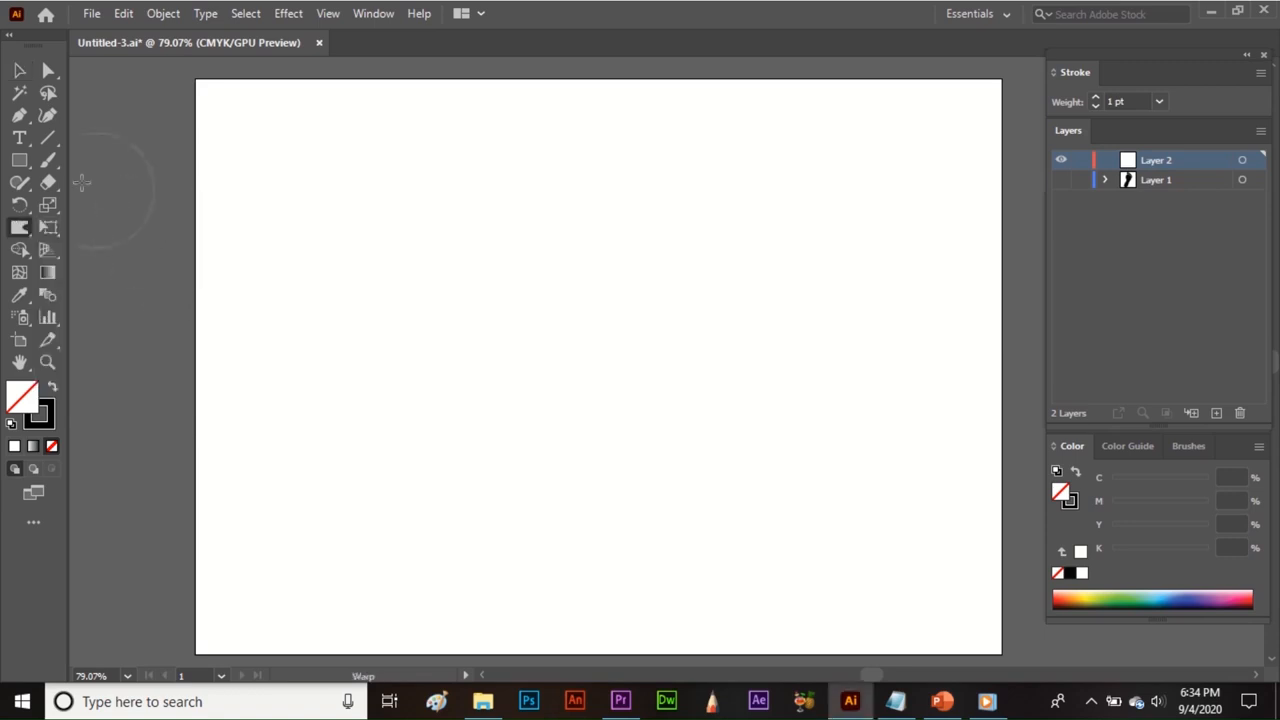
Step: Draw a wide, short rectangle near the top centre of the artboard and fill it with red
left_click(19, 160)
left_click_drag(469, 125, 737, 201)
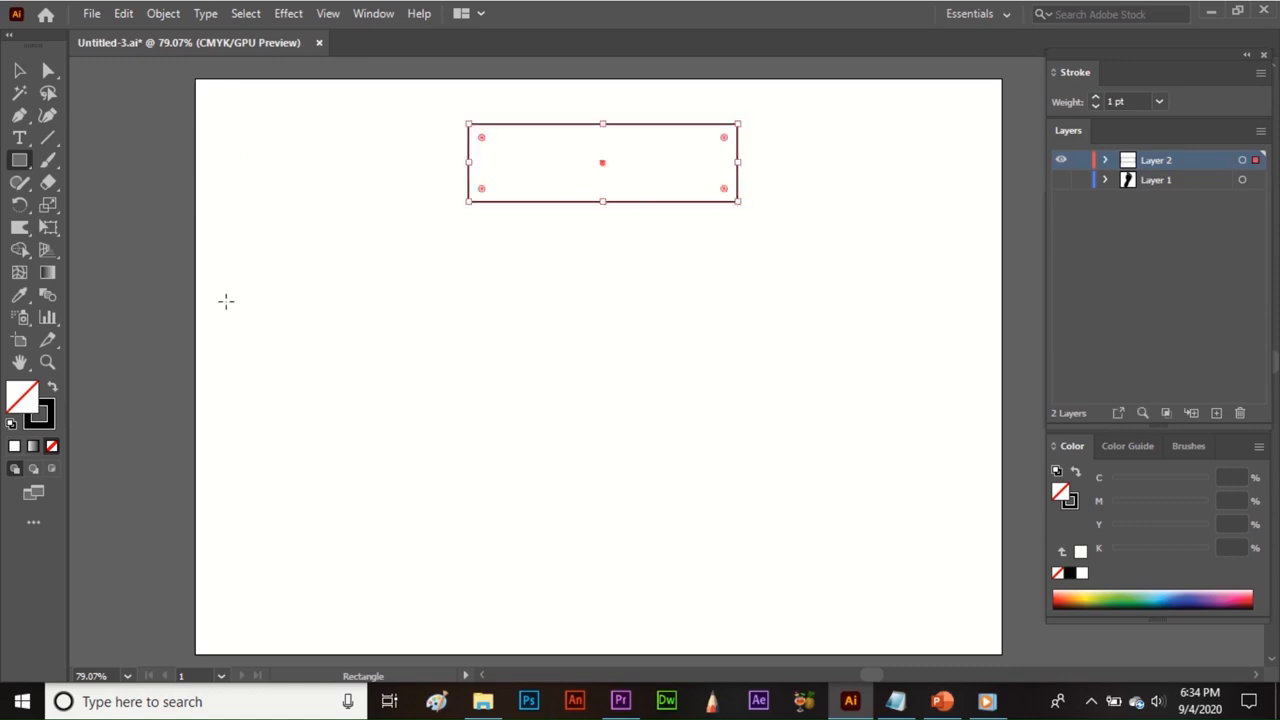
double_click(18, 404)
left_click_drag(500, 332, 543, 320)
left_click(801, 292)
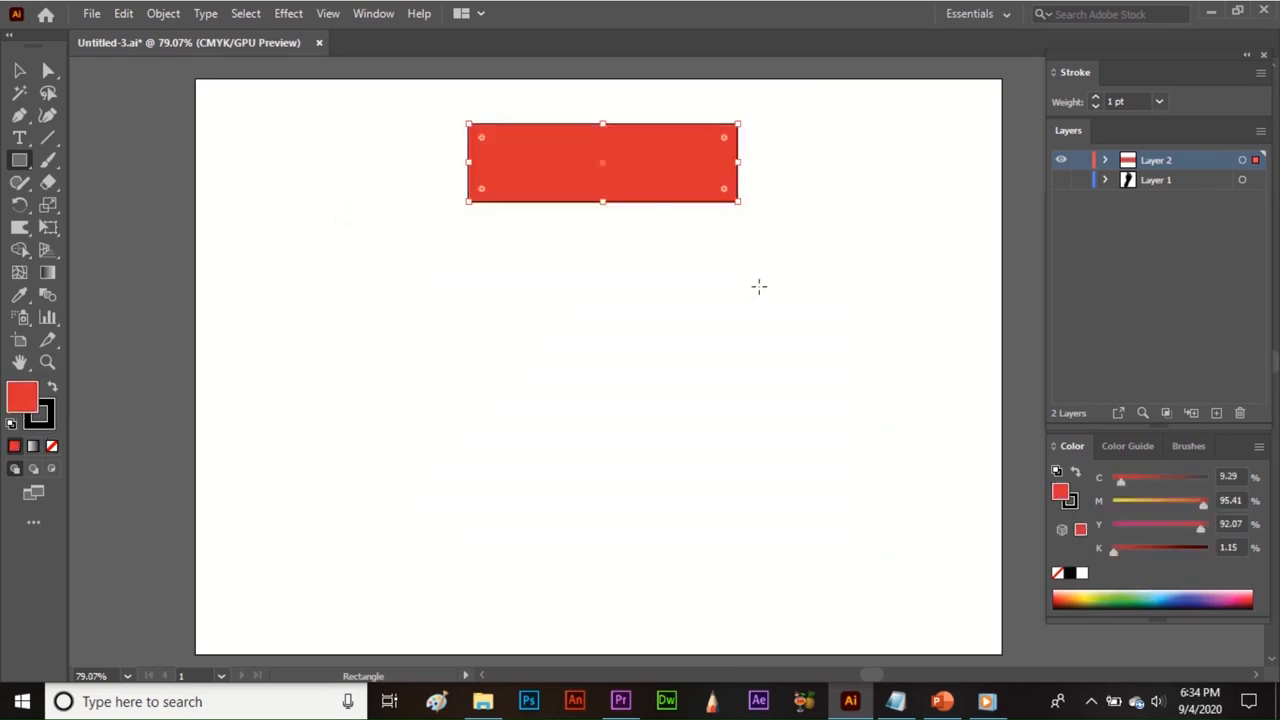
Step: Duplicate the red rectangle directly below itself and repeat the copy until five rectangles are stacked edge to edge
key("v")
left_click_drag(657, 182, 661, 260)
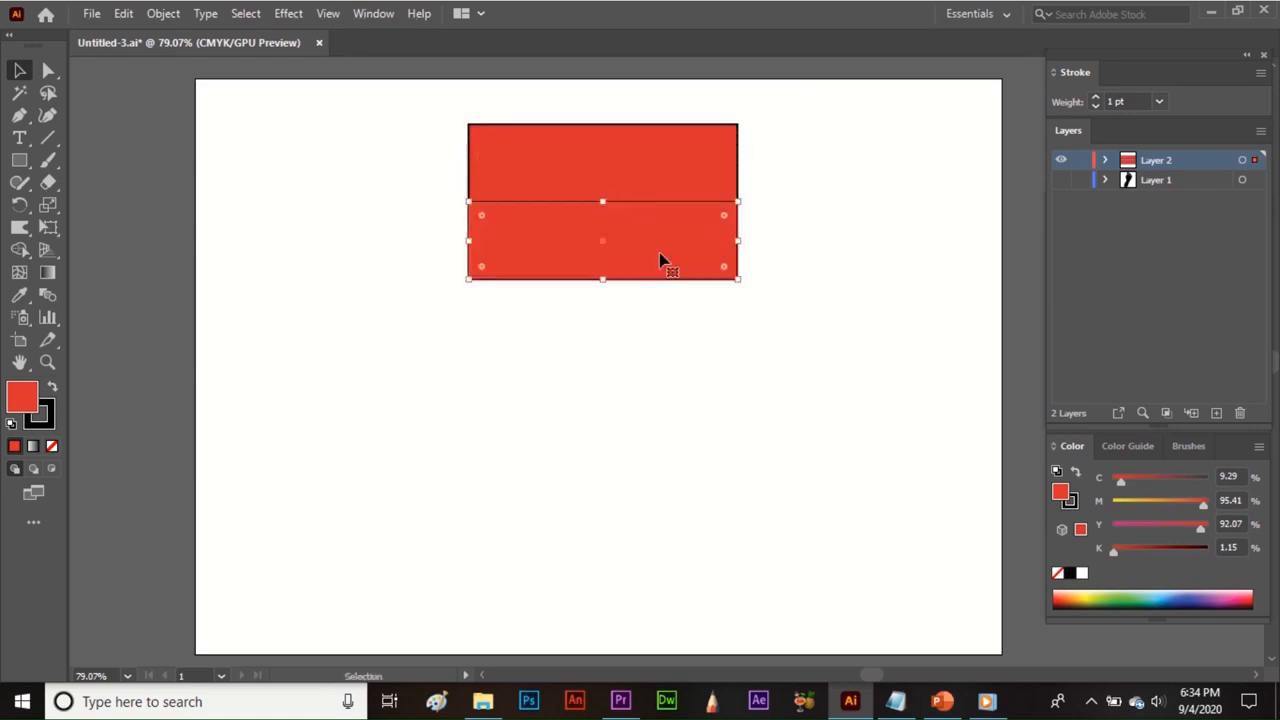
key("ctrl")
key("ctrl+d")
key("ctrl+d")
key("ctrl+d")
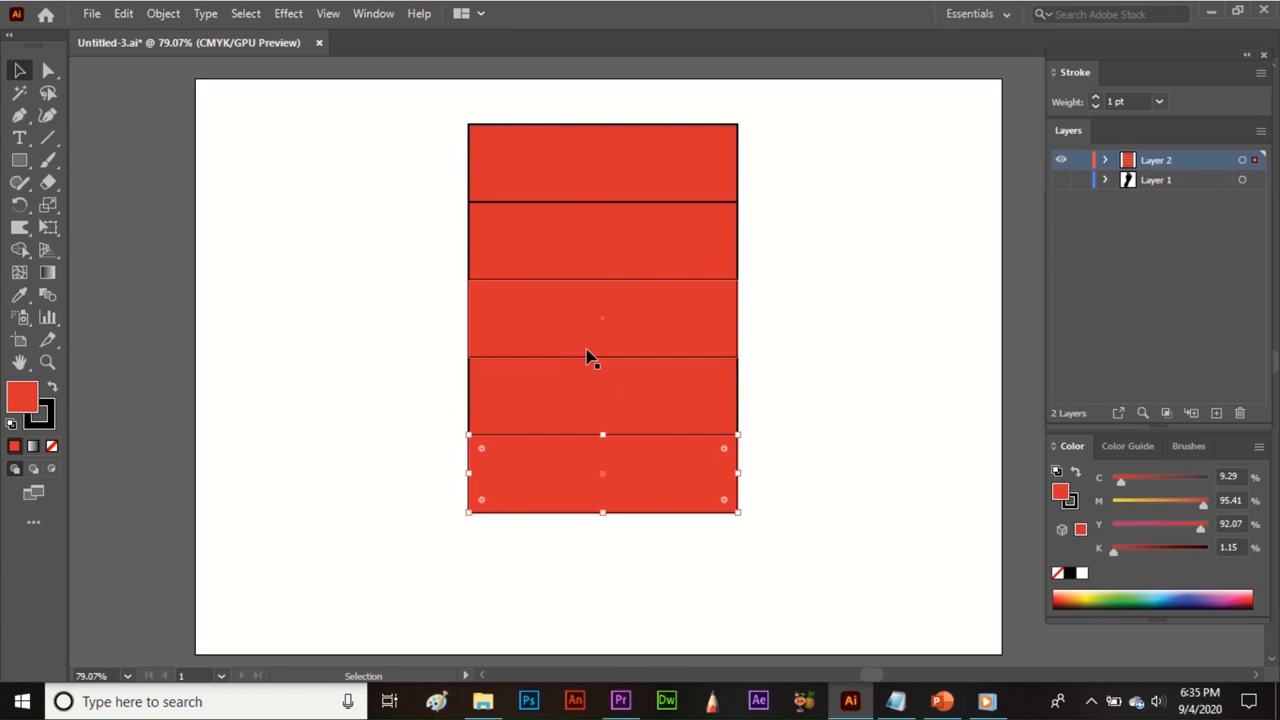
Step: Recolor the four lower rectangles from top to bottom as yellow, green, blue and purple
left_click(586, 253)
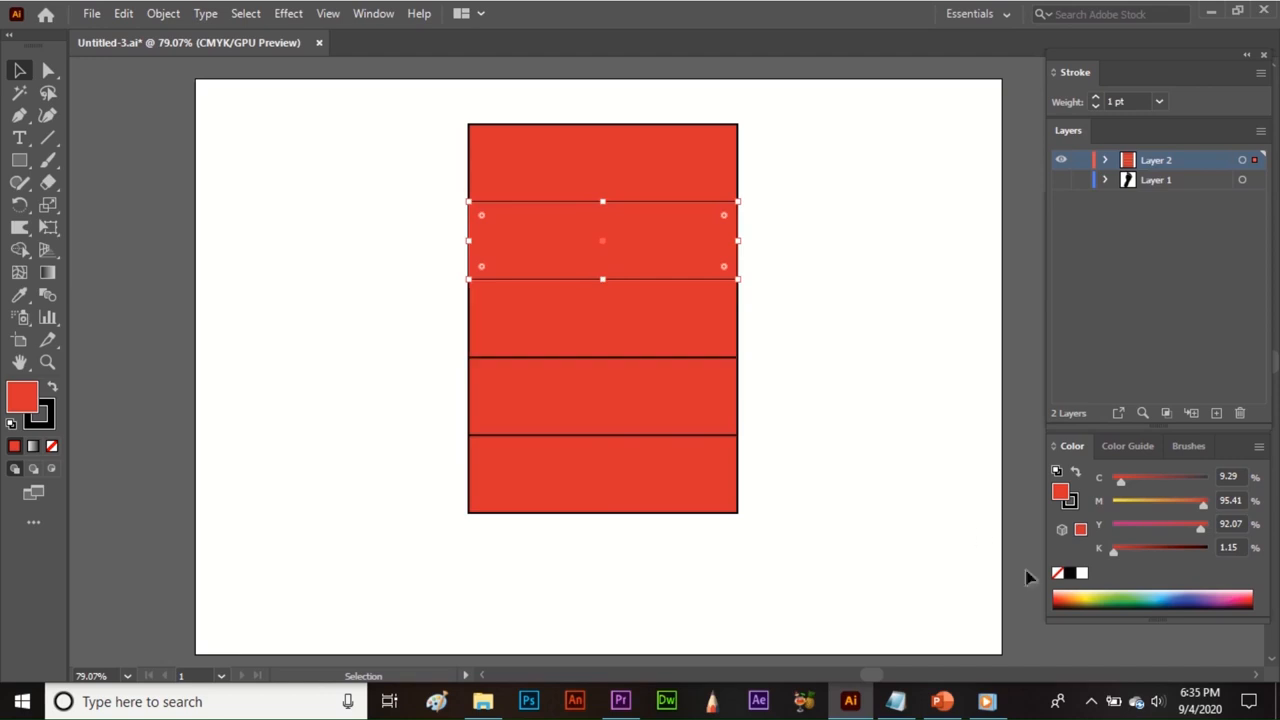
left_click(1088, 596)
left_click(684, 336)
left_click(1118, 596)
left_click(673, 381)
left_click(1160, 596)
left_click(665, 505)
left_click(1222, 596)
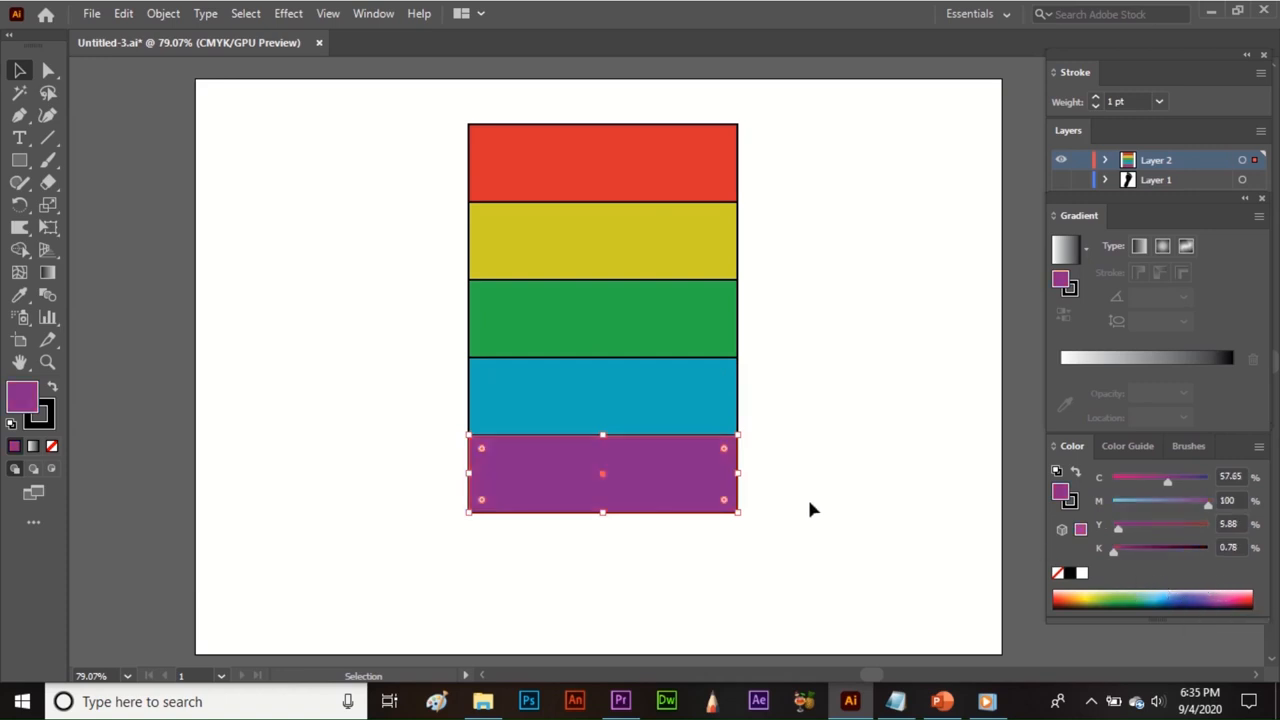
left_click_drag(395, 108, 880, 541)
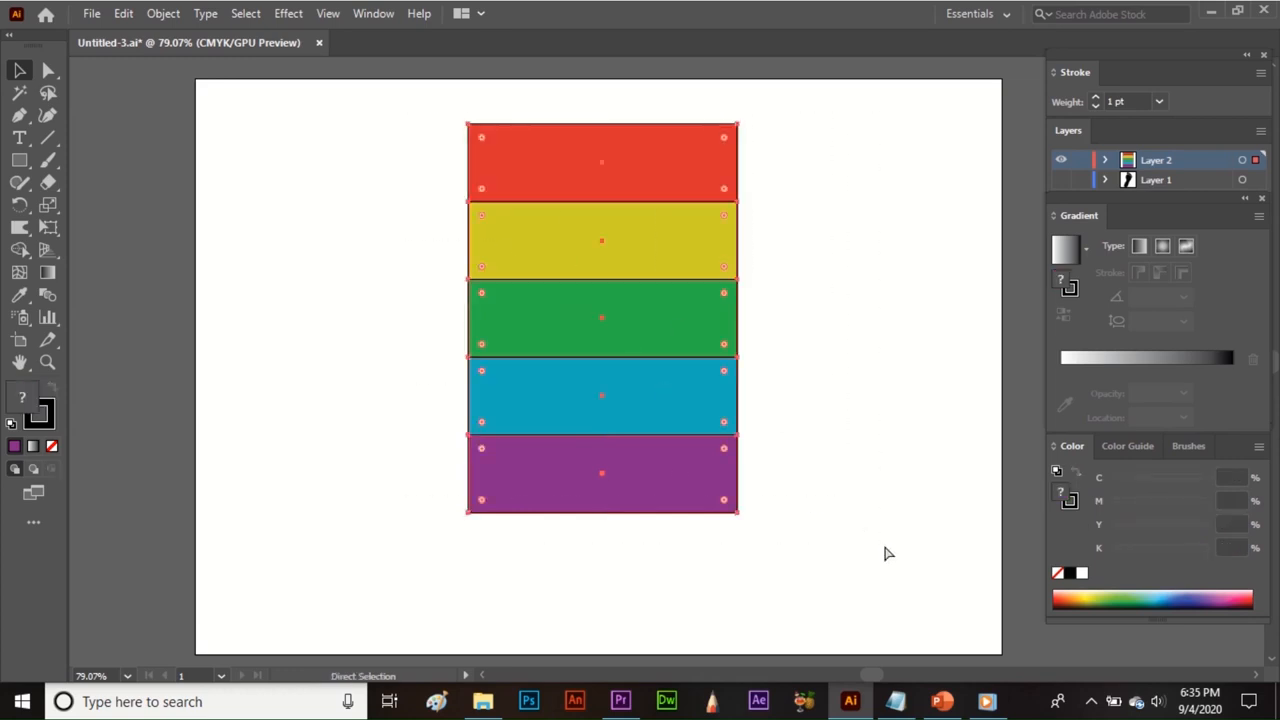
key("v")
left_click(852, 511)
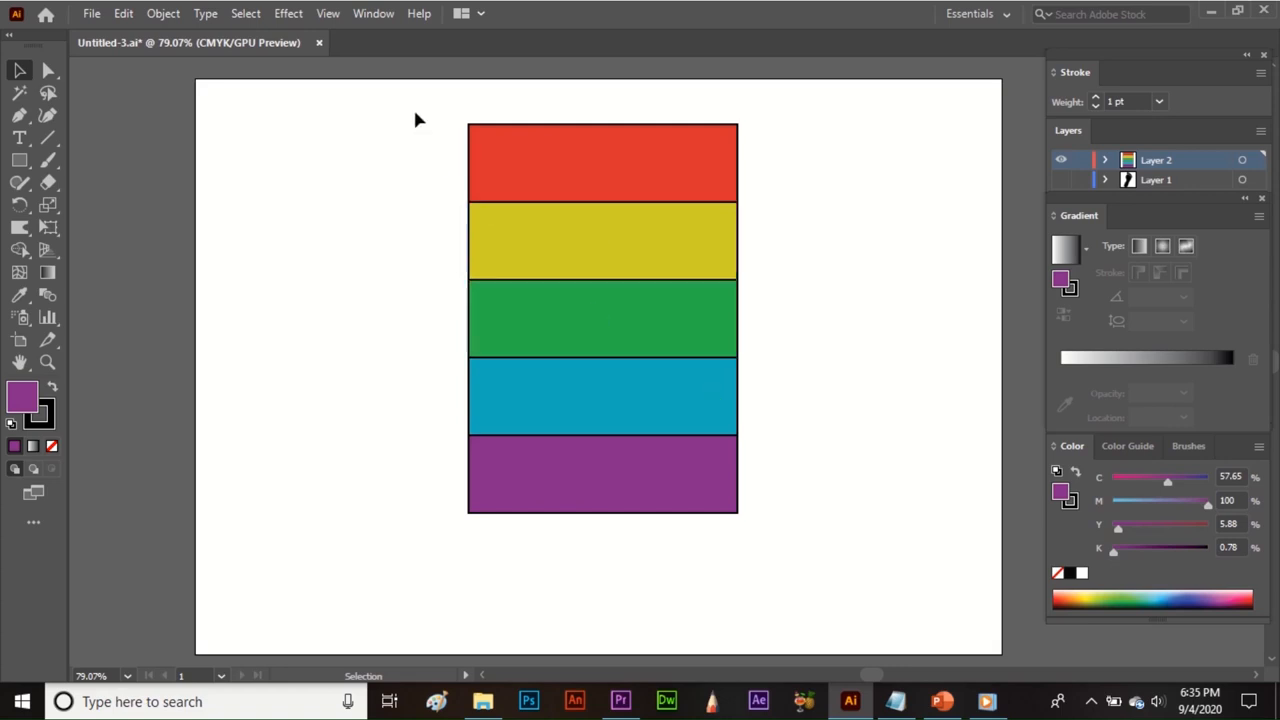
Step: Select all five rectangles and distort their outer edges and shared borders into waves with the Warp tool
left_click_drag(414, 111, 788, 528)
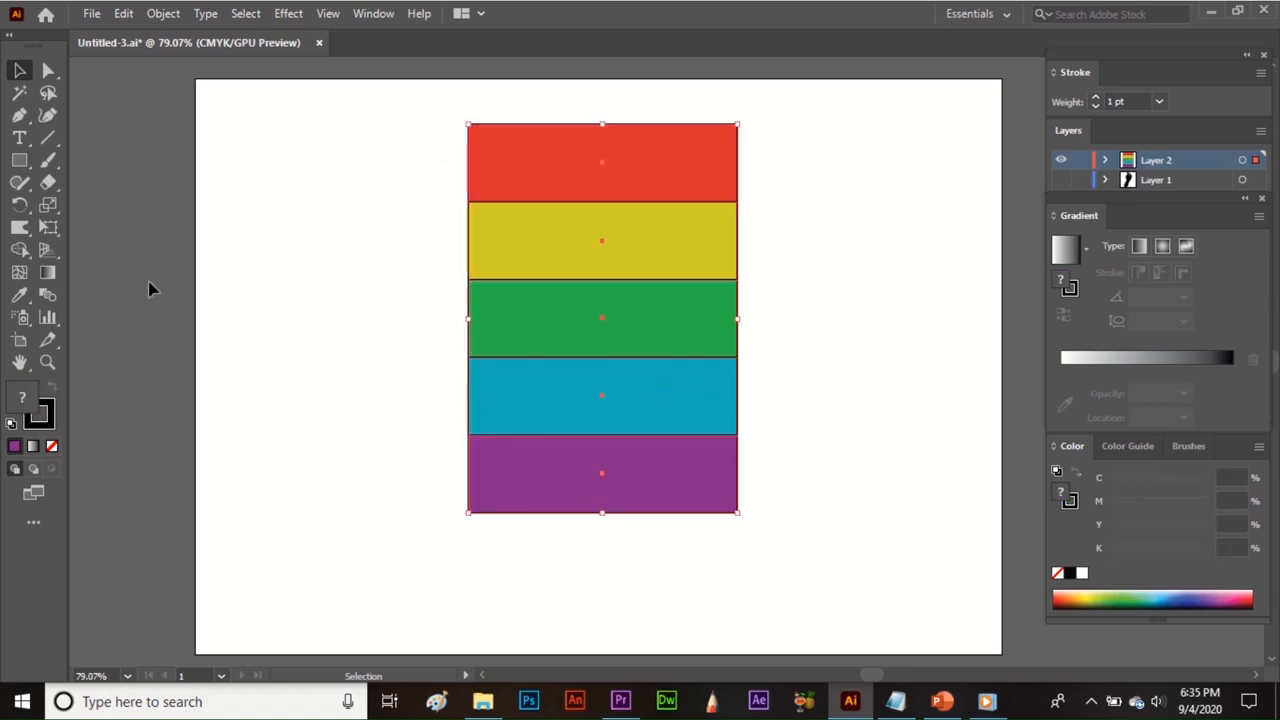
left_click(20, 227)
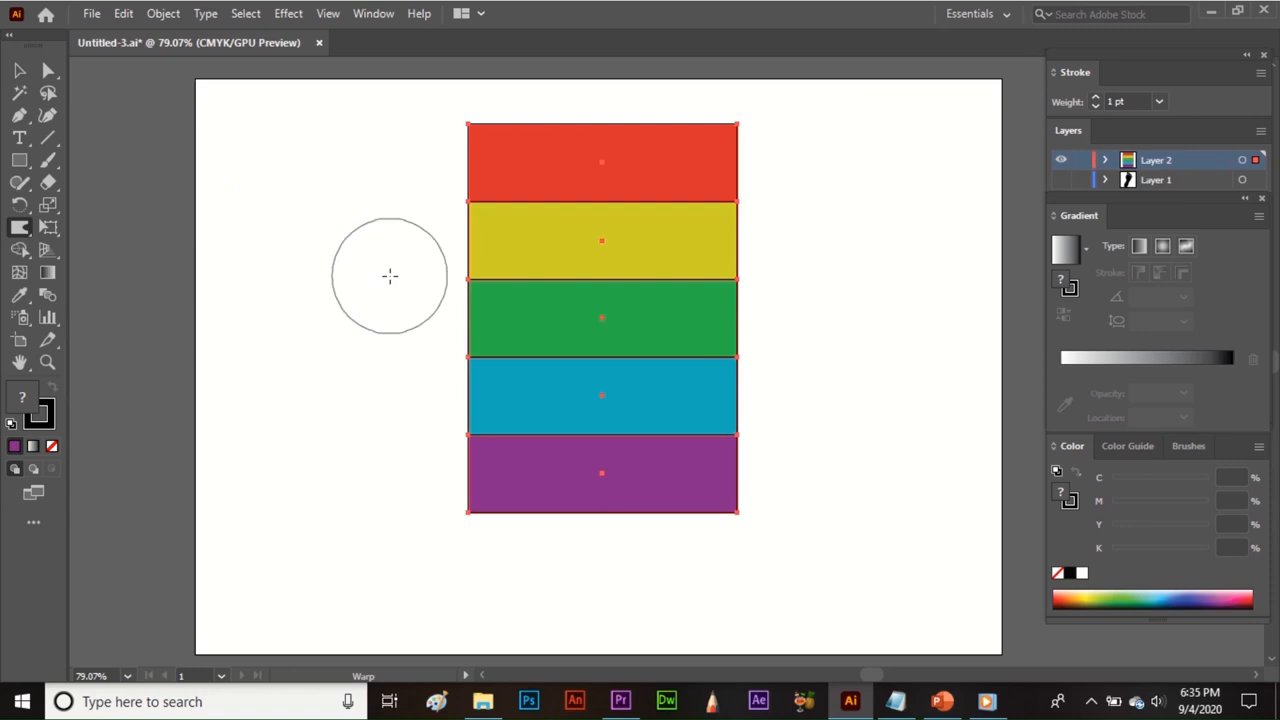
mouse_move(394, 277)
left_mouse_down()
mouse_move(429, 283)
mouse_move(537, 229)
mouse_move(611, 165)
mouse_move(697, 143)
mouse_move(757, 186)
mouse_move(743, 251)
mouse_move(652, 290)
mouse_move(472, 459)
mouse_move(439, 468)
left_mouse_up()
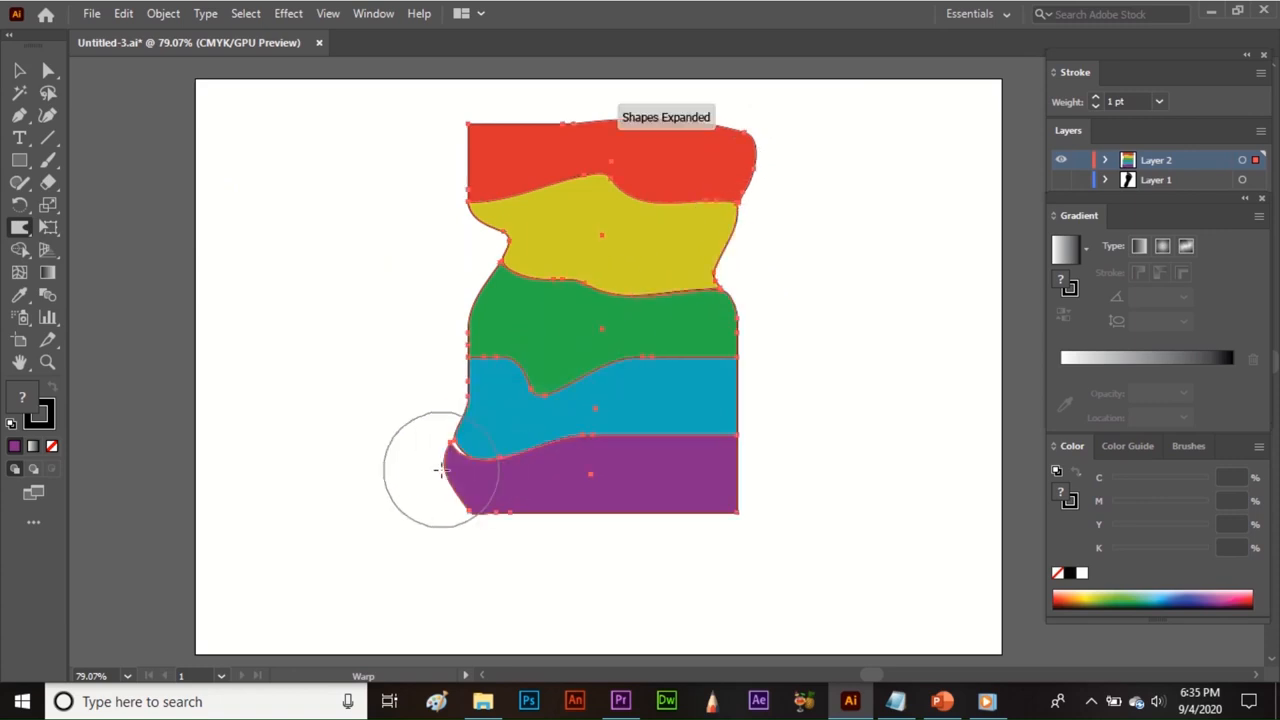
mouse_move(489, 502)
left_mouse_down()
mouse_move(594, 491)
mouse_move(690, 420)
mouse_move(777, 303)
mouse_move(797, 298)
mouse_move(737, 329)
mouse_move(623, 429)
mouse_move(637, 525)
mouse_move(691, 571)
mouse_move(737, 563)
left_mouse_up()
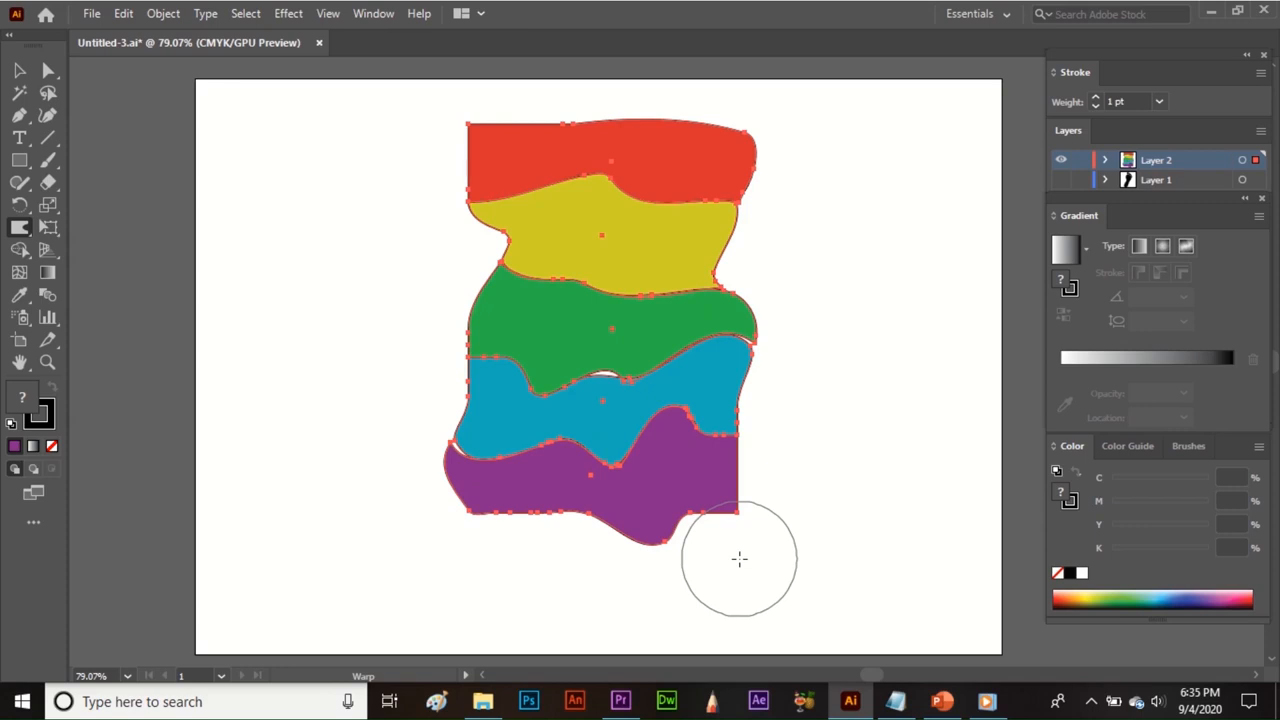
Step: Set the Warp tool's brush dimensions to 30 px wide and 32 px high
double_click(21, 228)
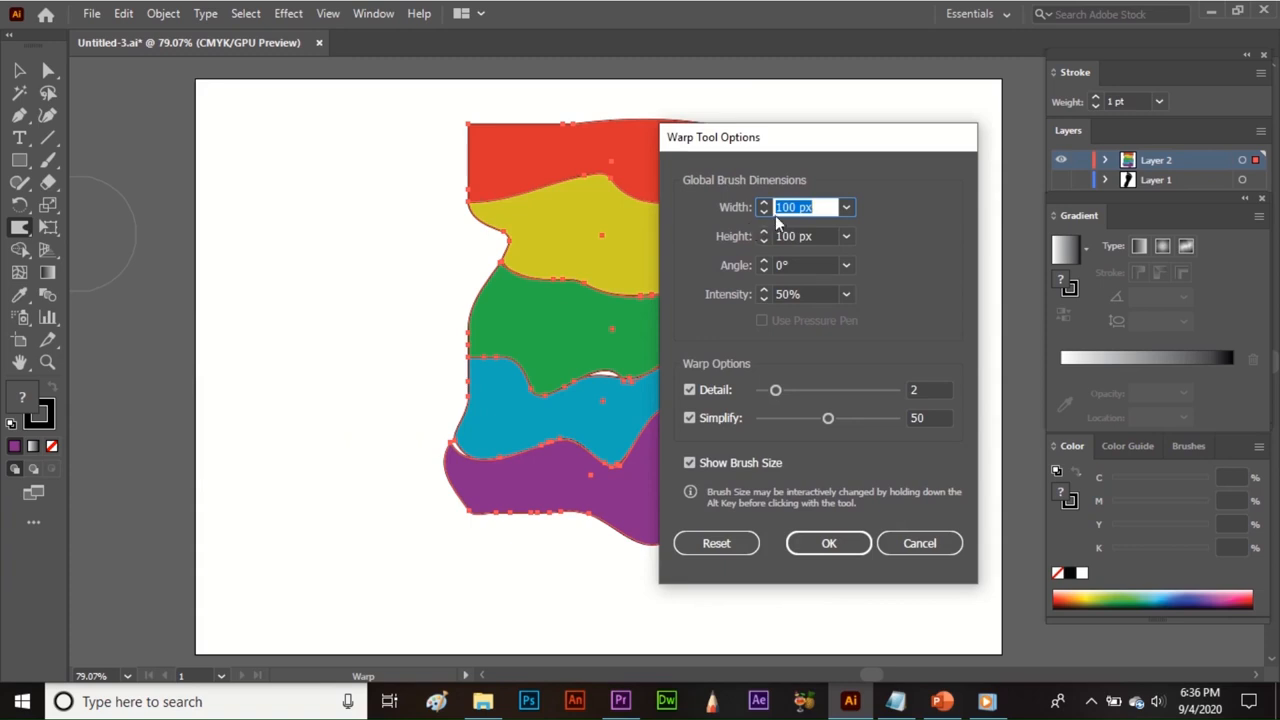
left_click_drag(825, 204, 757, 211)
type("30")
left_click(810, 237)
left_click_drag(810, 237, 719, 252)
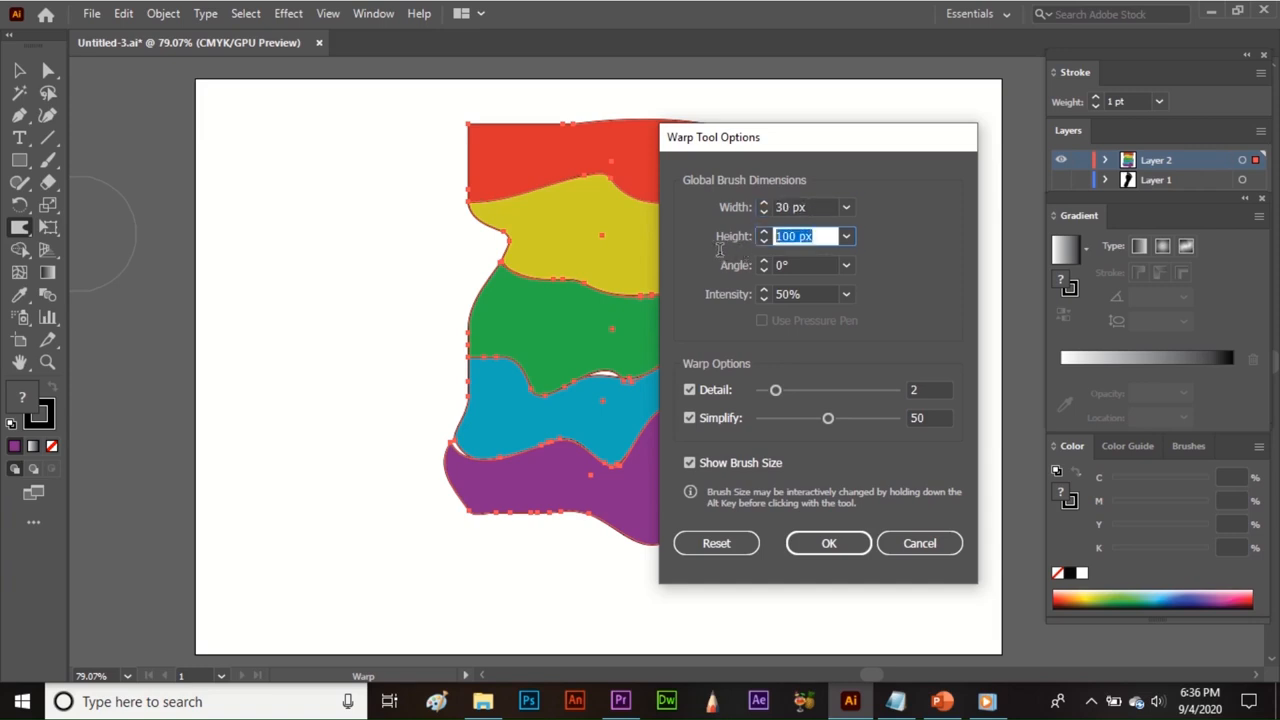
type("32")
Step: Set the Warp tool's Detail to 8, reduce its Simplify amount, and apply the options
left_click_drag(777, 391, 868, 398)
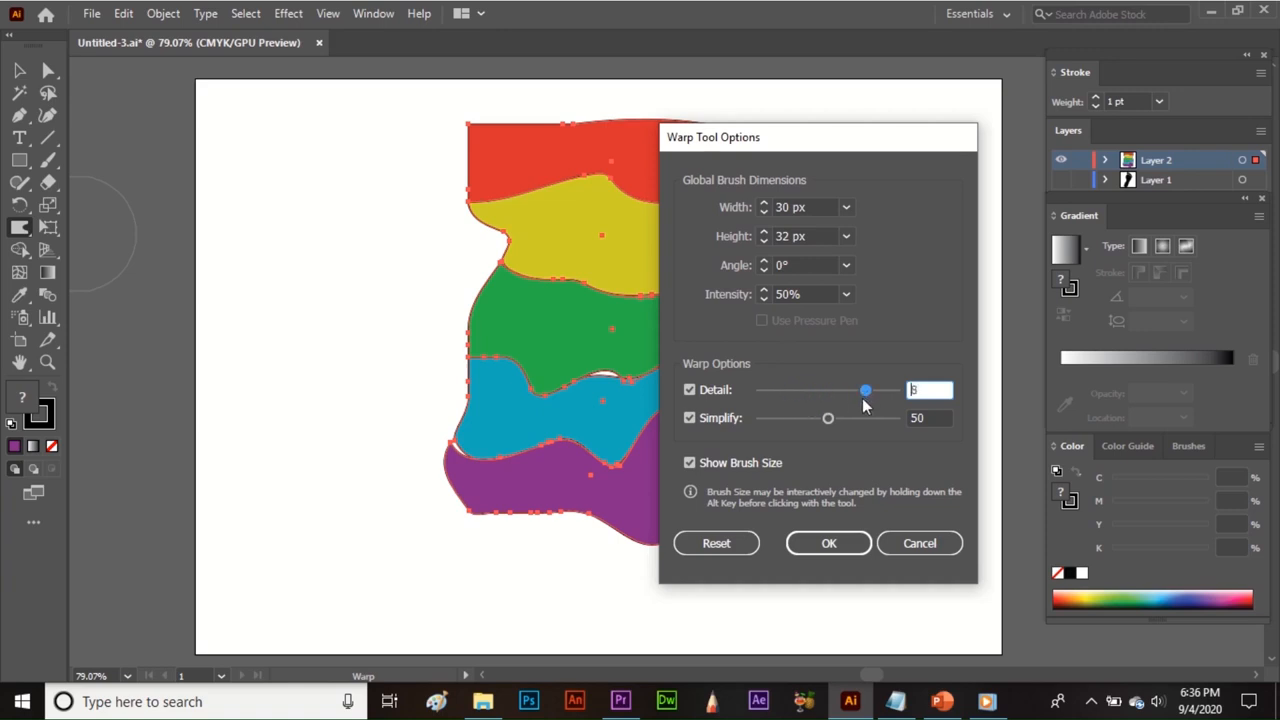
mouse_move(828, 421)
left_mouse_down()
mouse_move(798, 418)
mouse_move(848, 427)
left_mouse_up()
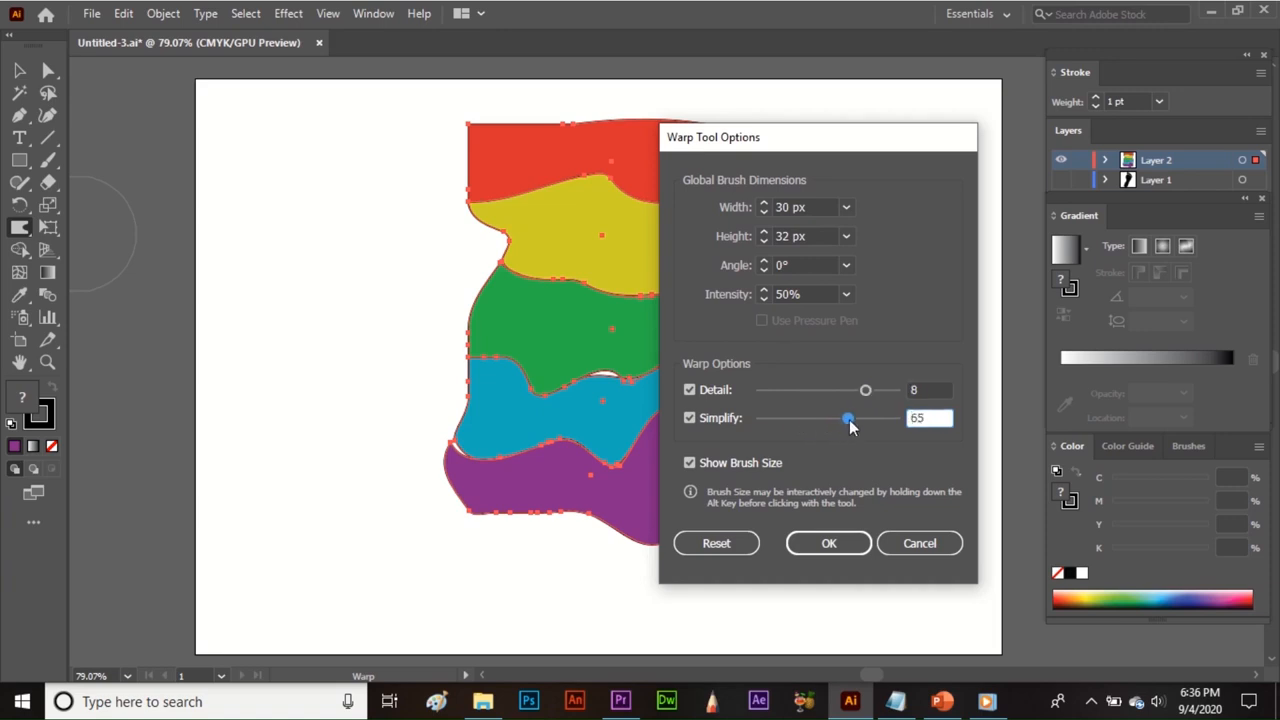
left_click_drag(845, 427, 789, 426)
left_click(829, 543)
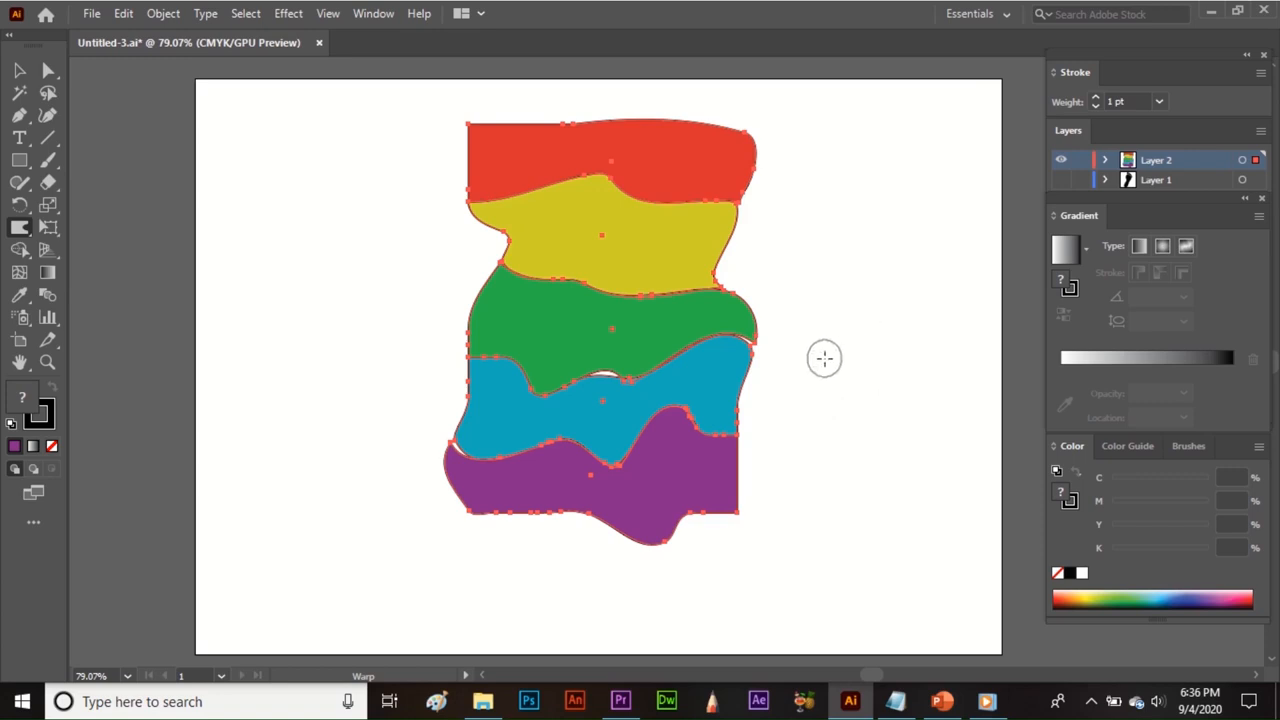
Step: Add smaller ripples along the colored stripes' edges and borders with the resized Warp brush, and deselect the artwork
mouse_move(692, 281)
left_mouse_down()
mouse_move(644, 198)
mouse_move(667, 153)
mouse_move(771, 215)
mouse_move(788, 201)
mouse_move(785, 150)
mouse_move(731, 112)
mouse_move(620, 143)
mouse_move(521, 112)
mouse_move(490, 137)
mouse_move(564, 238)
mouse_move(596, 315)
mouse_move(500, 449)
mouse_move(502, 482)
left_mouse_up()
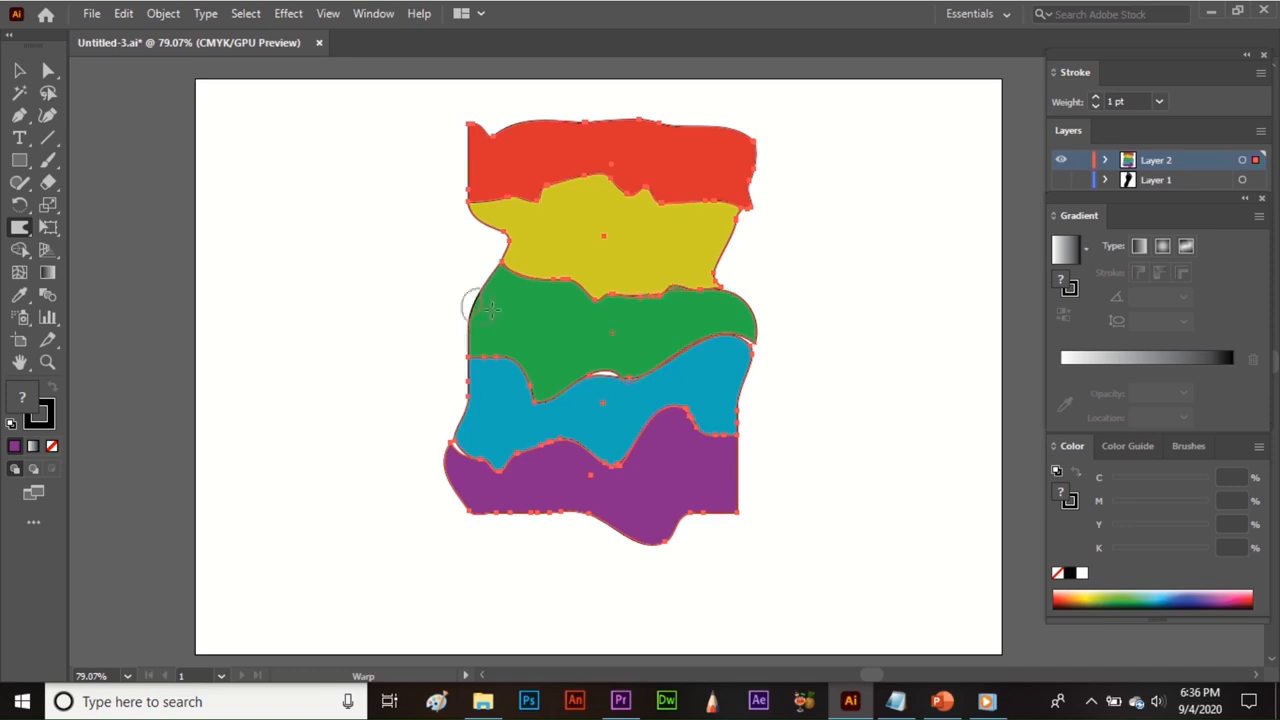
key("v")
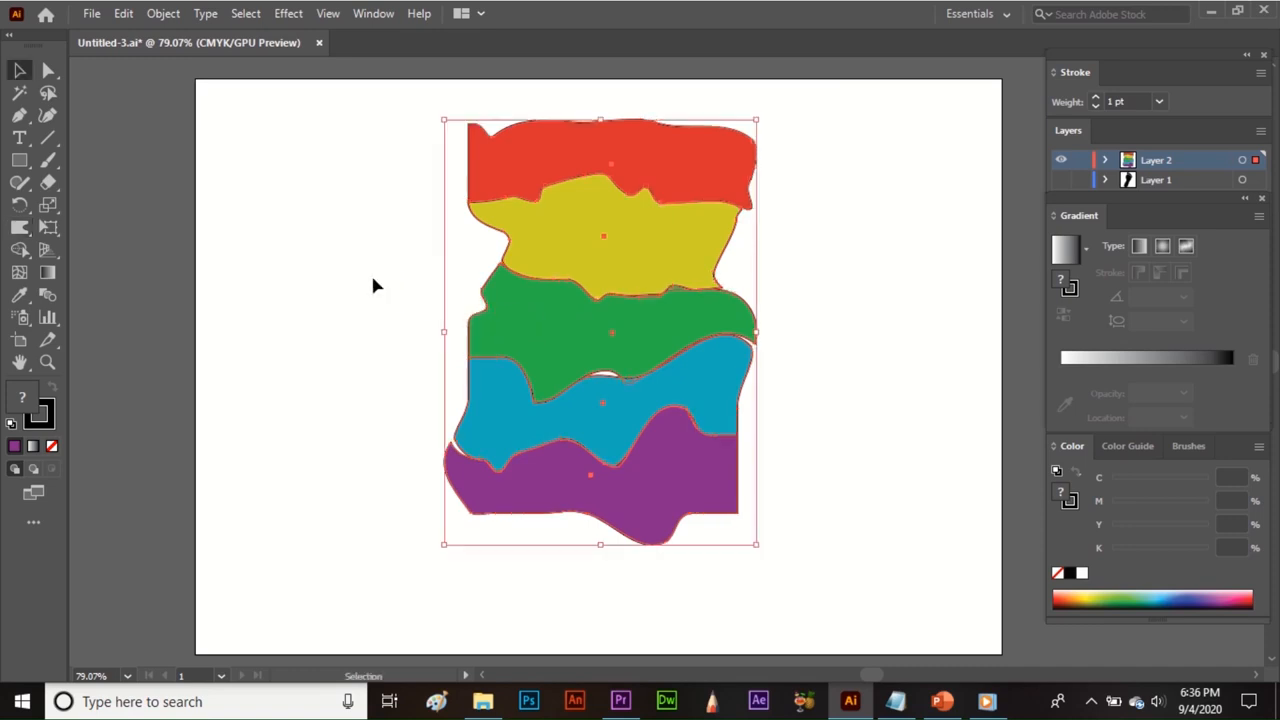
left_click(370, 272)
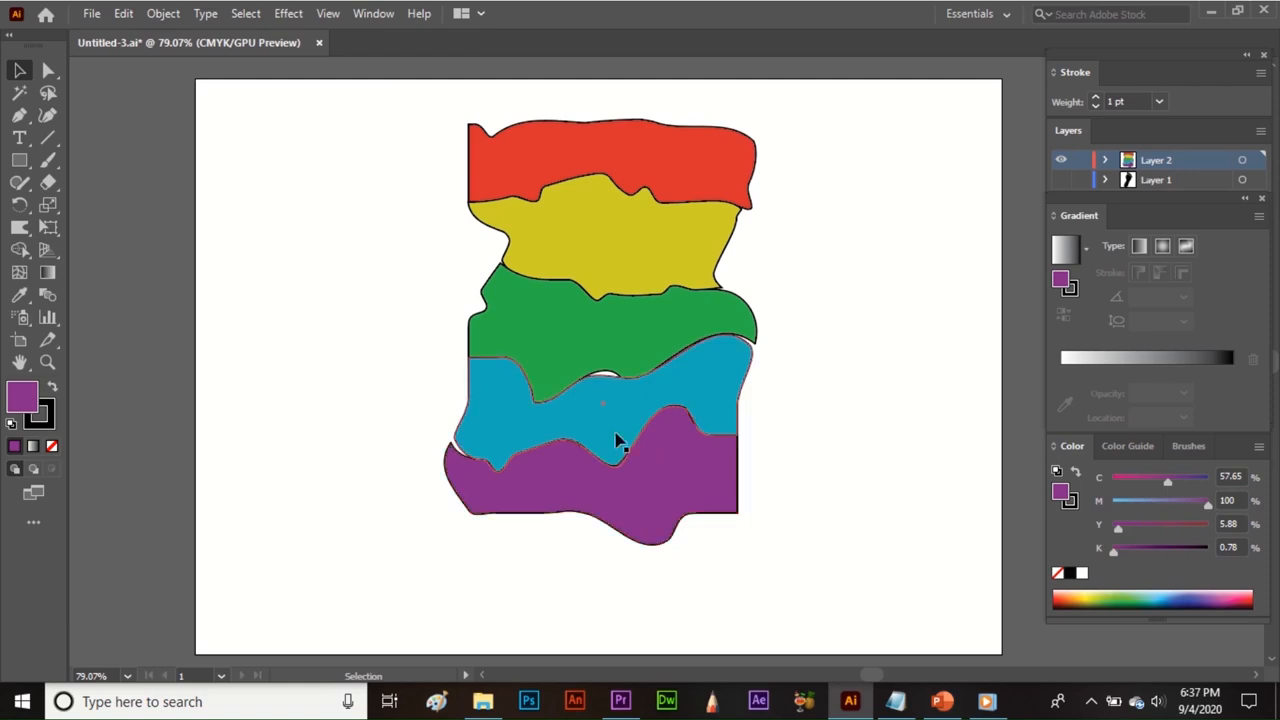
Step: Draw a horizontal line below the colored stripes, bend it into a zigzag of waves with the Warp tool, and deselect it
left_click(47, 138)
left_click_drag(259, 578, 550, 578)
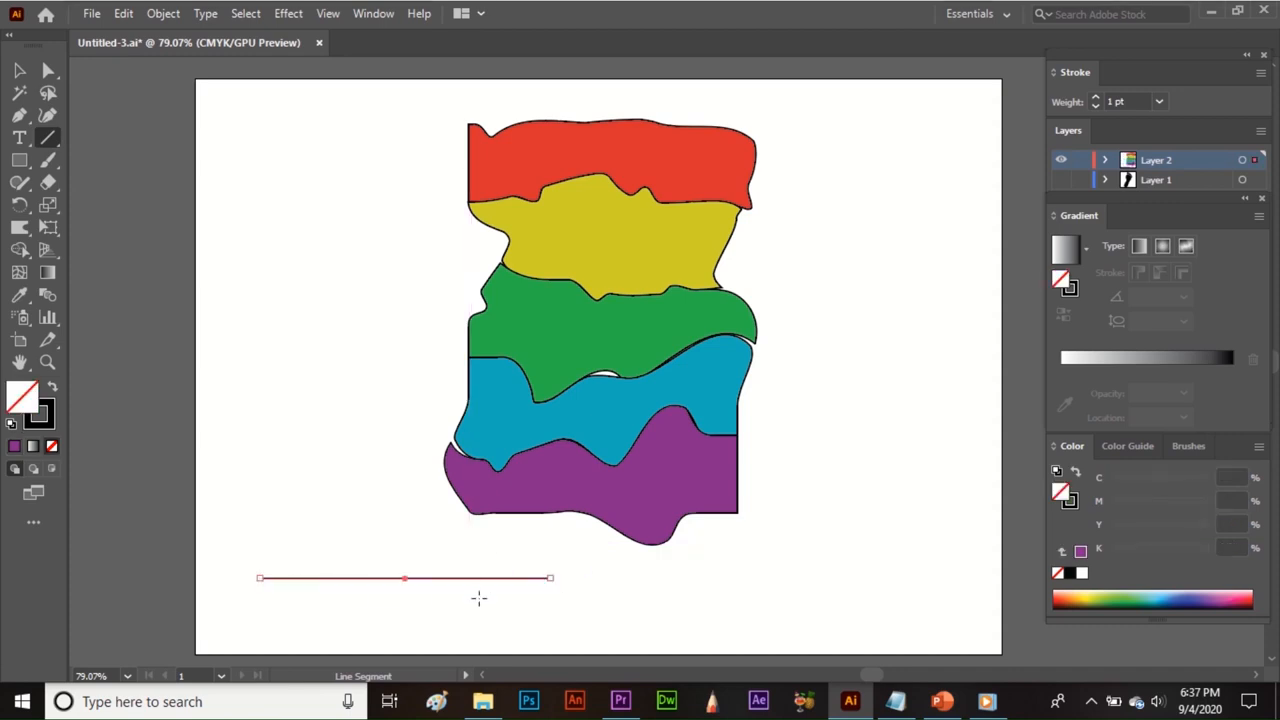
left_click(22, 228)
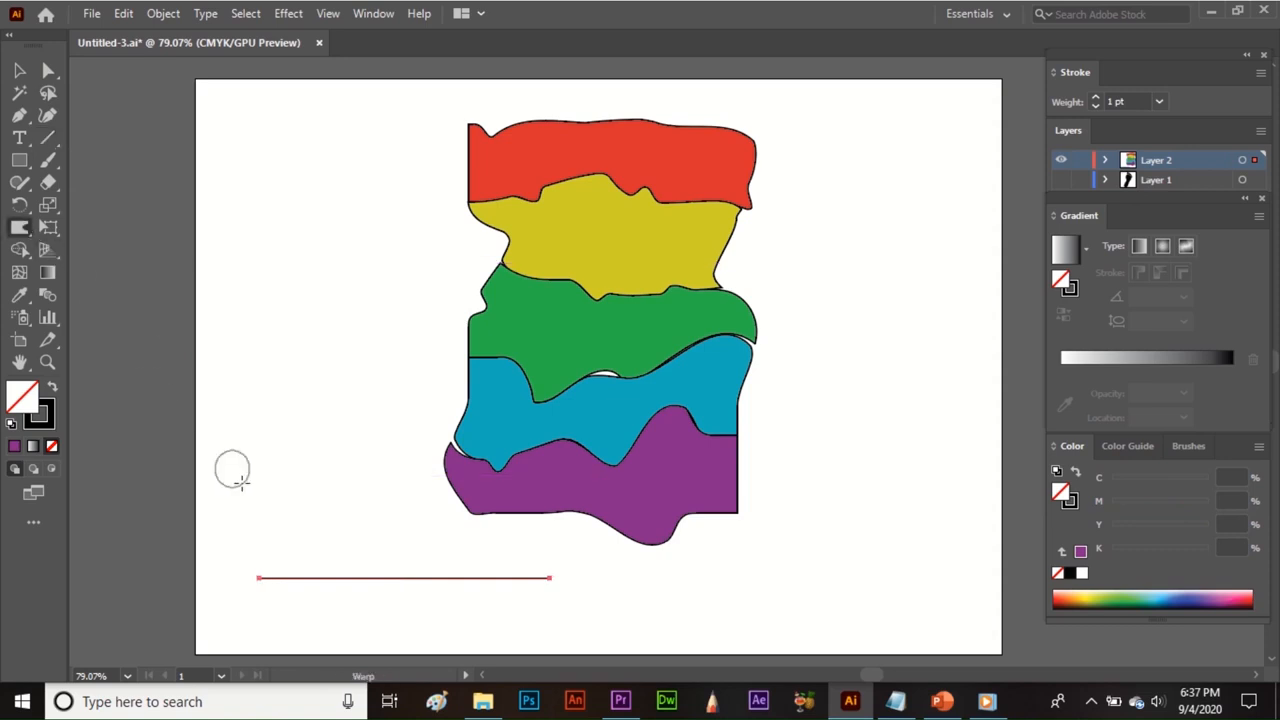
mouse_move(269, 600)
left_mouse_down()
mouse_move(280, 541)
mouse_move(327, 610)
mouse_move(345, 552)
mouse_move(390, 605)
mouse_move(425, 554)
mouse_move(465, 605)
mouse_move(478, 557)
mouse_move(518, 596)
mouse_move(533, 562)
mouse_move(566, 578)
left_mouse_up()
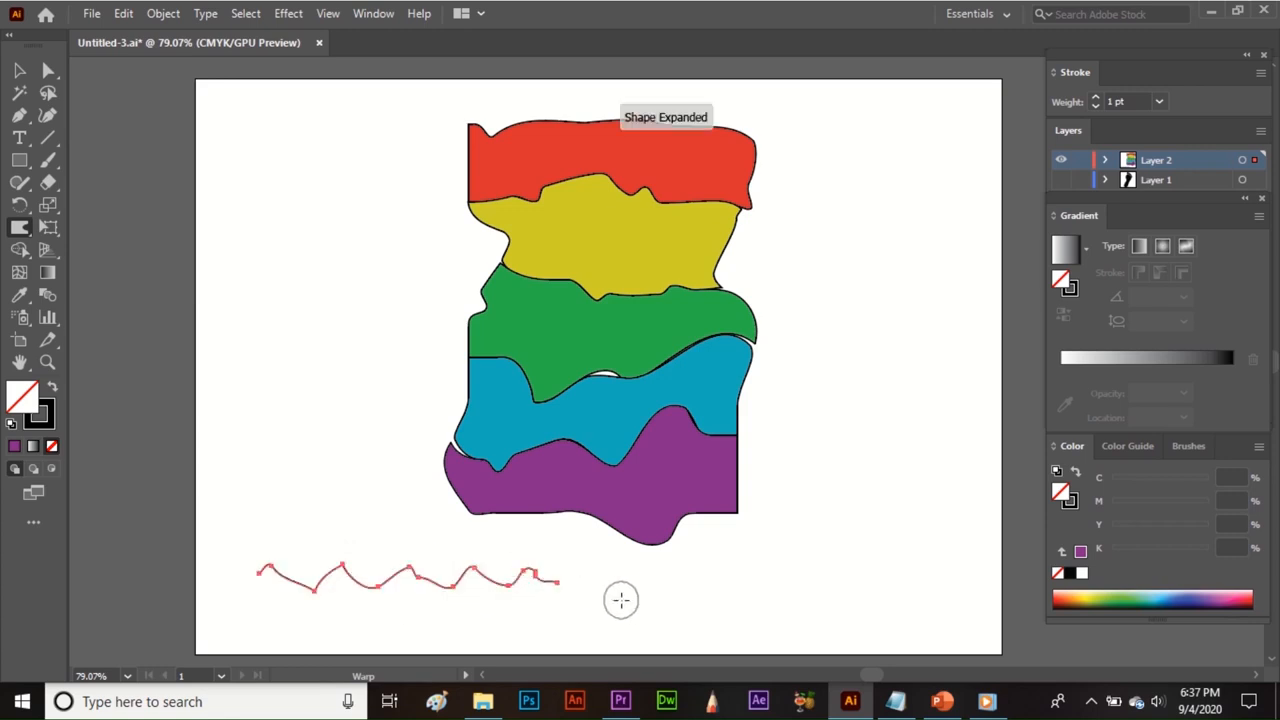
key("v")
left_click(618, 594)
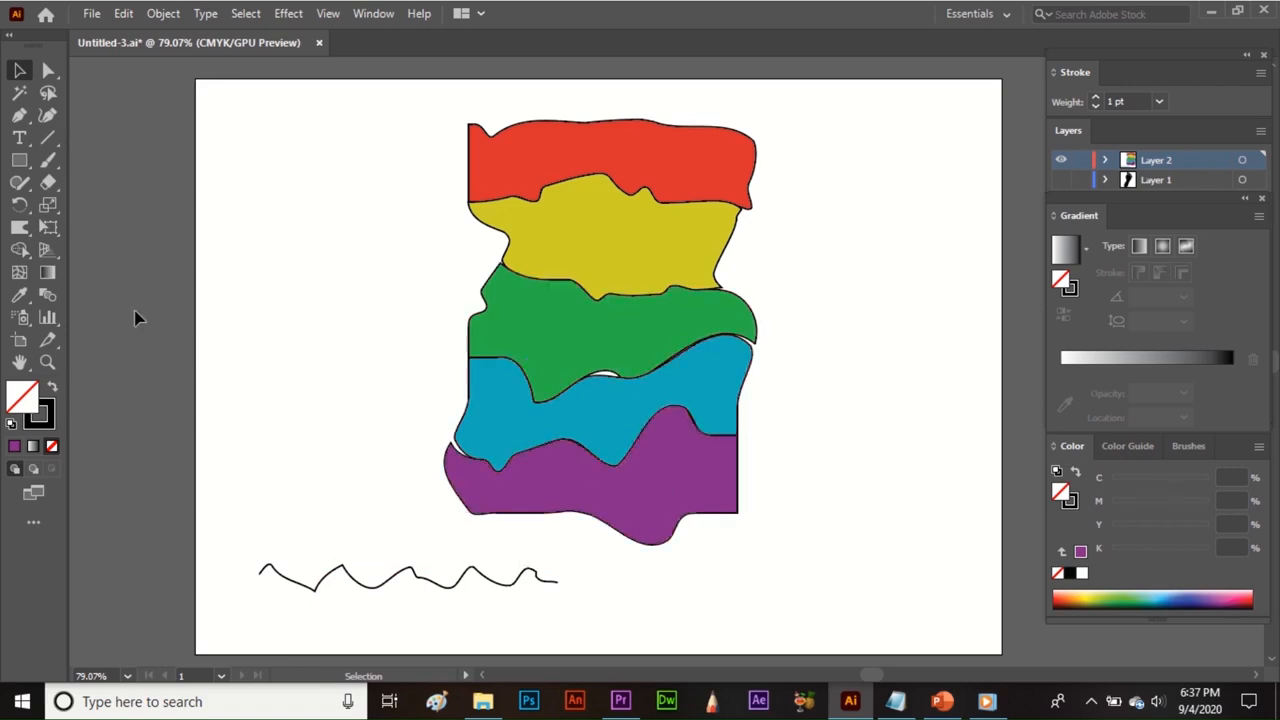
Step: Activate the Twirl tool and undo the wavy line and all Warp distortions back to the straight, selected rectangles
left_click(14, 230)
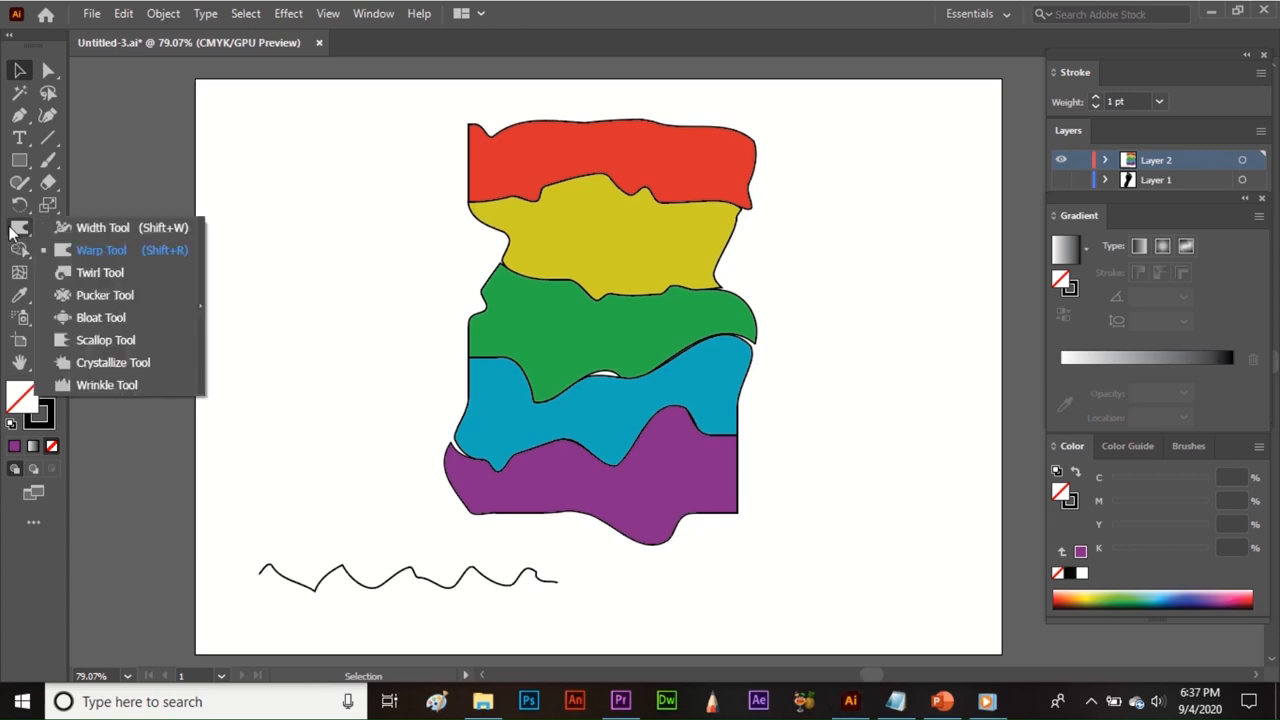
left_click(100, 272)
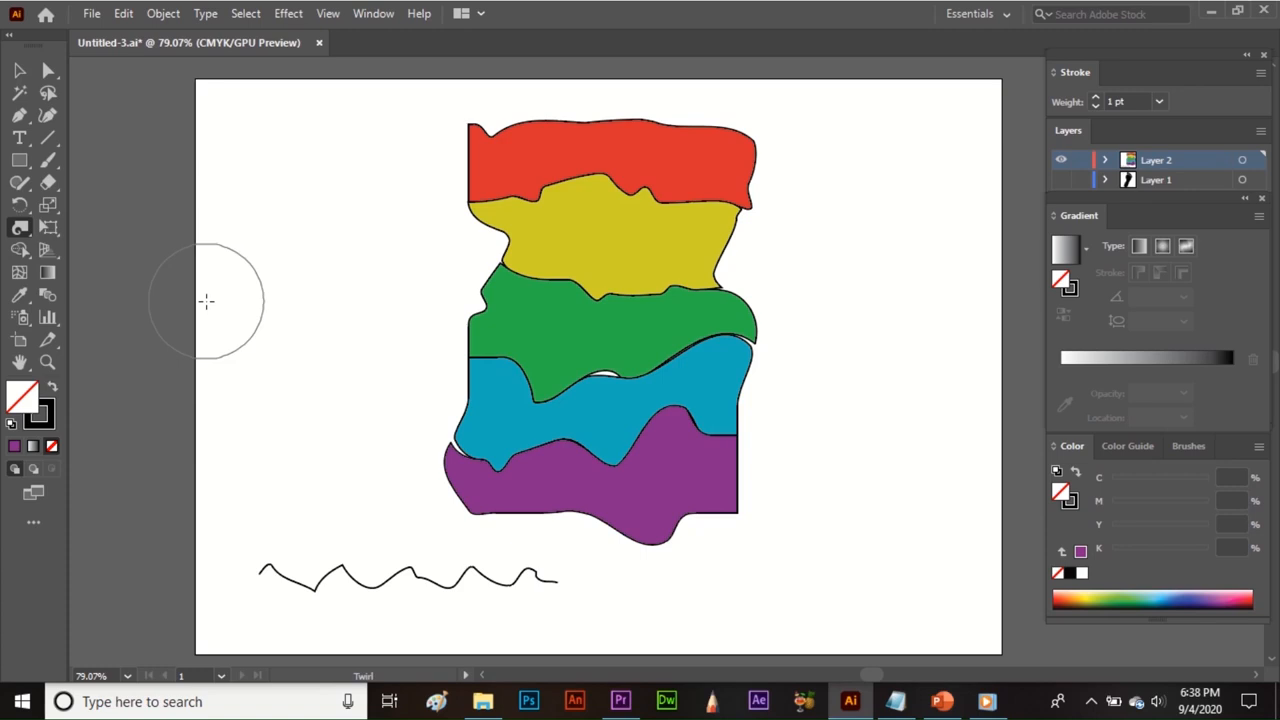
key("ctrl+z")
key("ctrl+z")
key("ctrl+a")
key("ctrl+z")
key("ctrl+z")
key("ctrl+z")
key("ctrl+z")
key("ctrl+z")
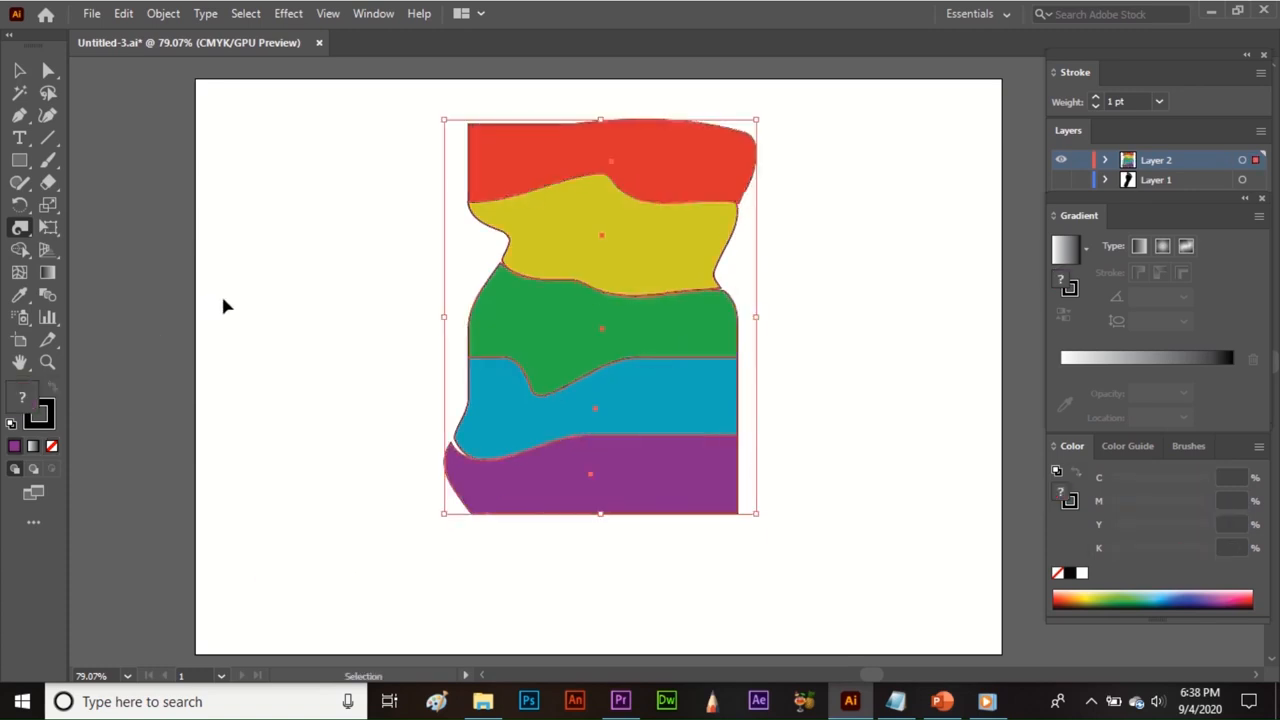
Step: Twirl the selected rectangles into swirls, with spirals at the purple stripe's lower-left and red stripe's upper-left corners, and deselect the artwork
left_click(18, 232)
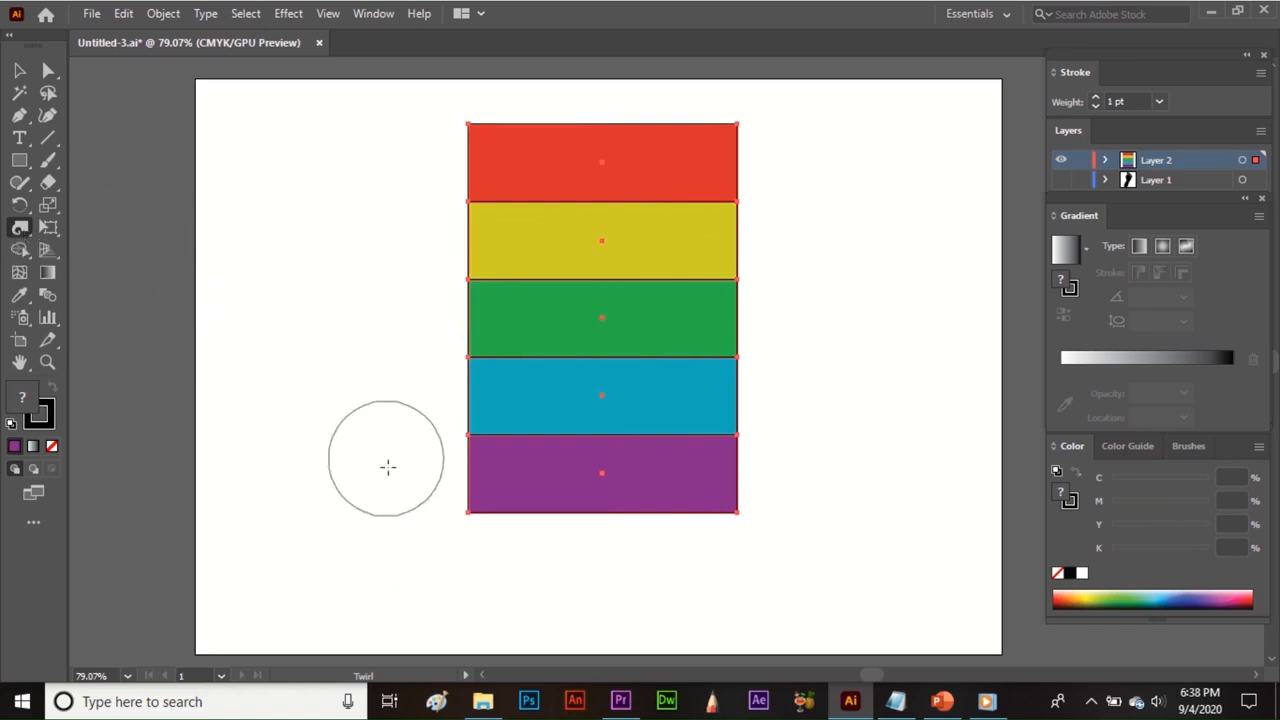
left_click_drag(409, 506, 446, 497)
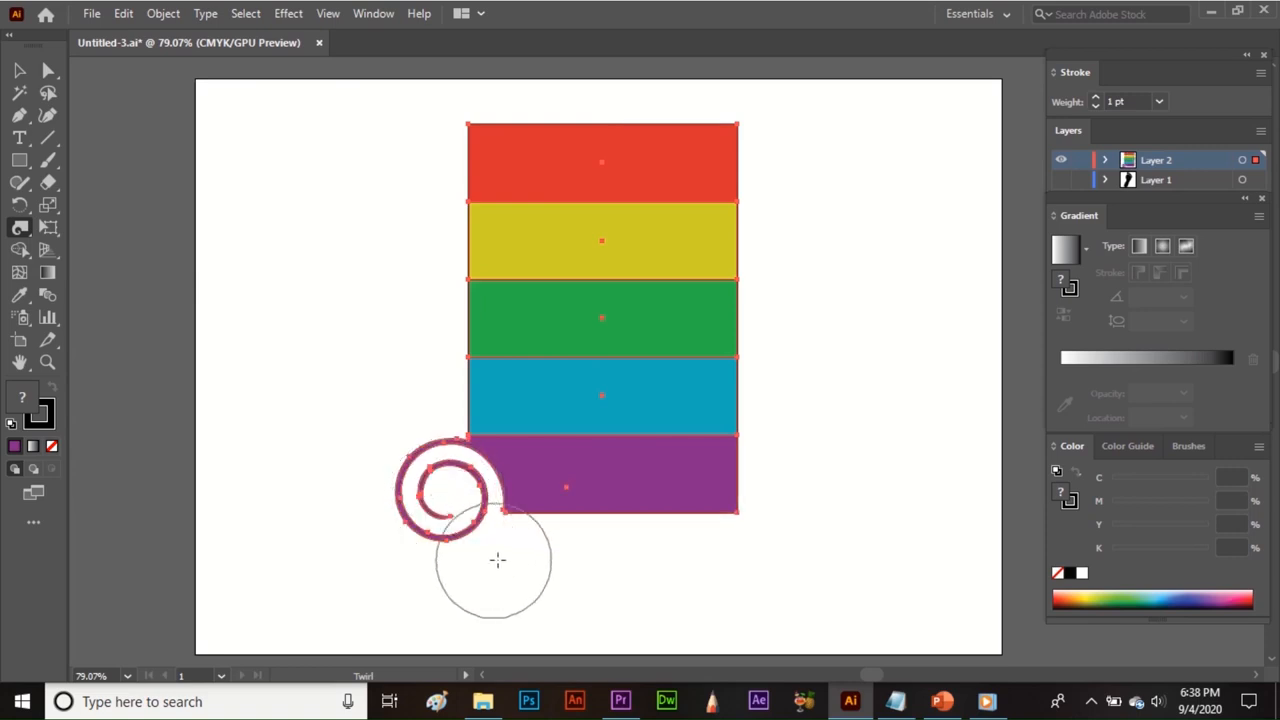
mouse_move(572, 543)
left_mouse_down()
mouse_move(640, 440)
mouse_move(600, 255)
mouse_move(570, 240)
left_mouse_up()
left_click_drag(450, 268, 612, 415)
mouse_move(755, 183)
left_mouse_down()
mouse_move(540, 182)
mouse_move(390, 152)
left_mouse_up()
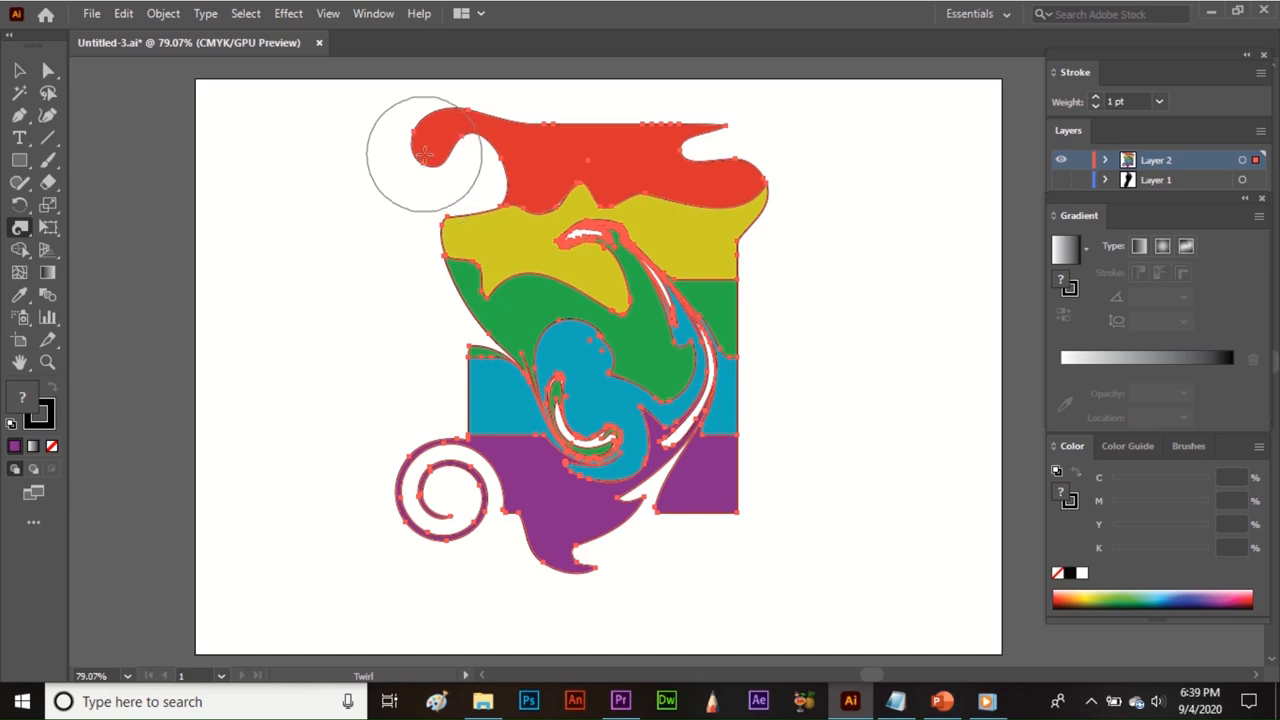
left_click_drag(424, 152, 425, 152)
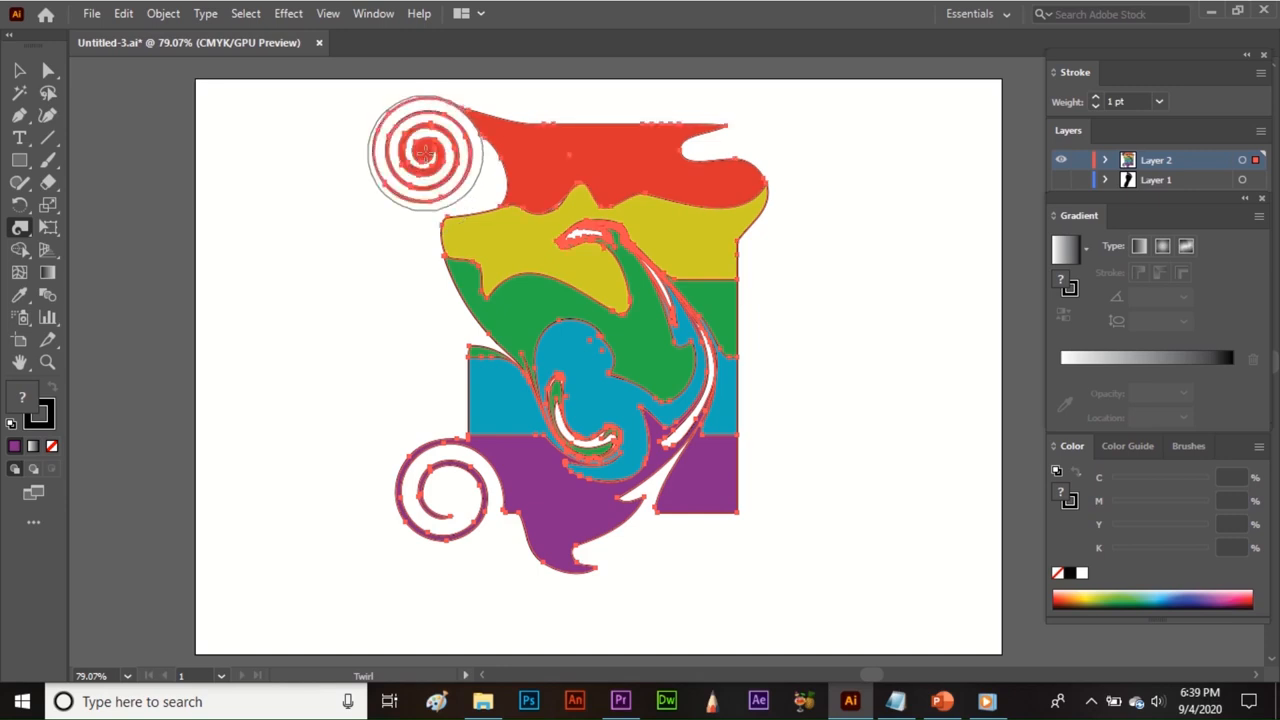
key("ctrl")
left_click(357, 300)
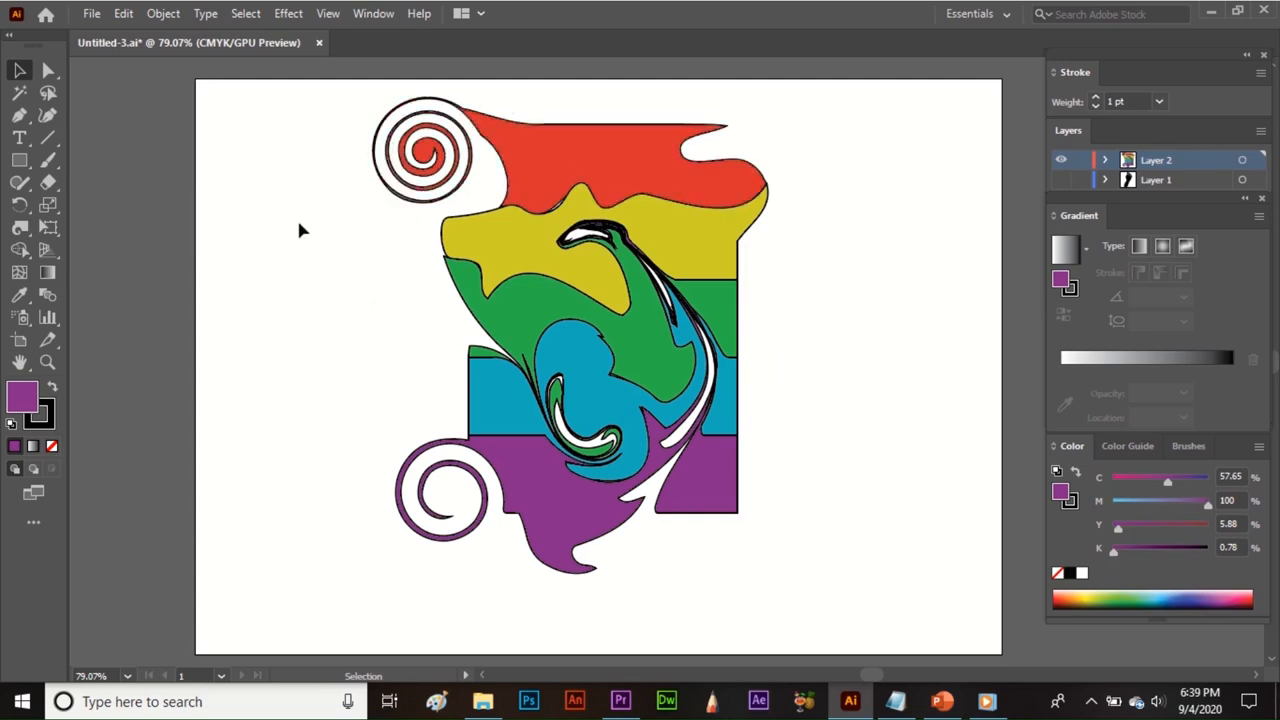
Step: Draw a horizontal line below the artwork, curl both its ends into spirals with the Twirl tool, and deselect it
left_click(48, 140)
left_click_drag(236, 604, 515, 605)
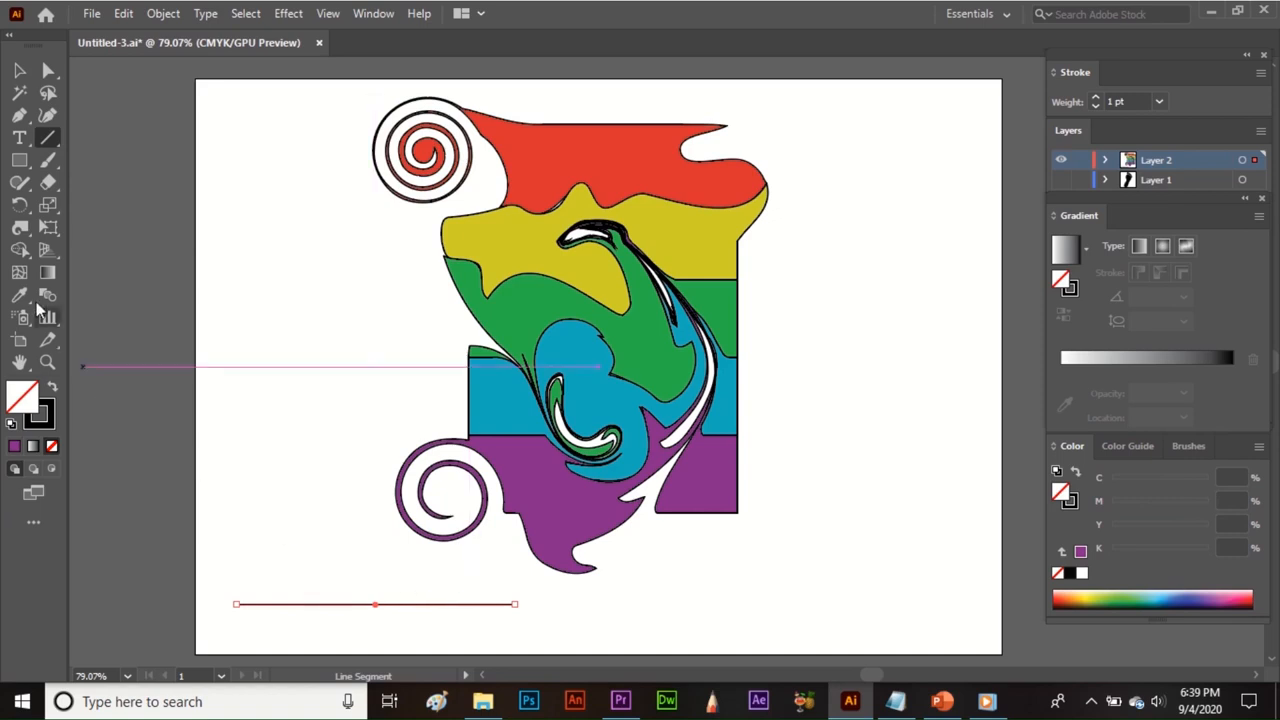
left_click(20, 228)
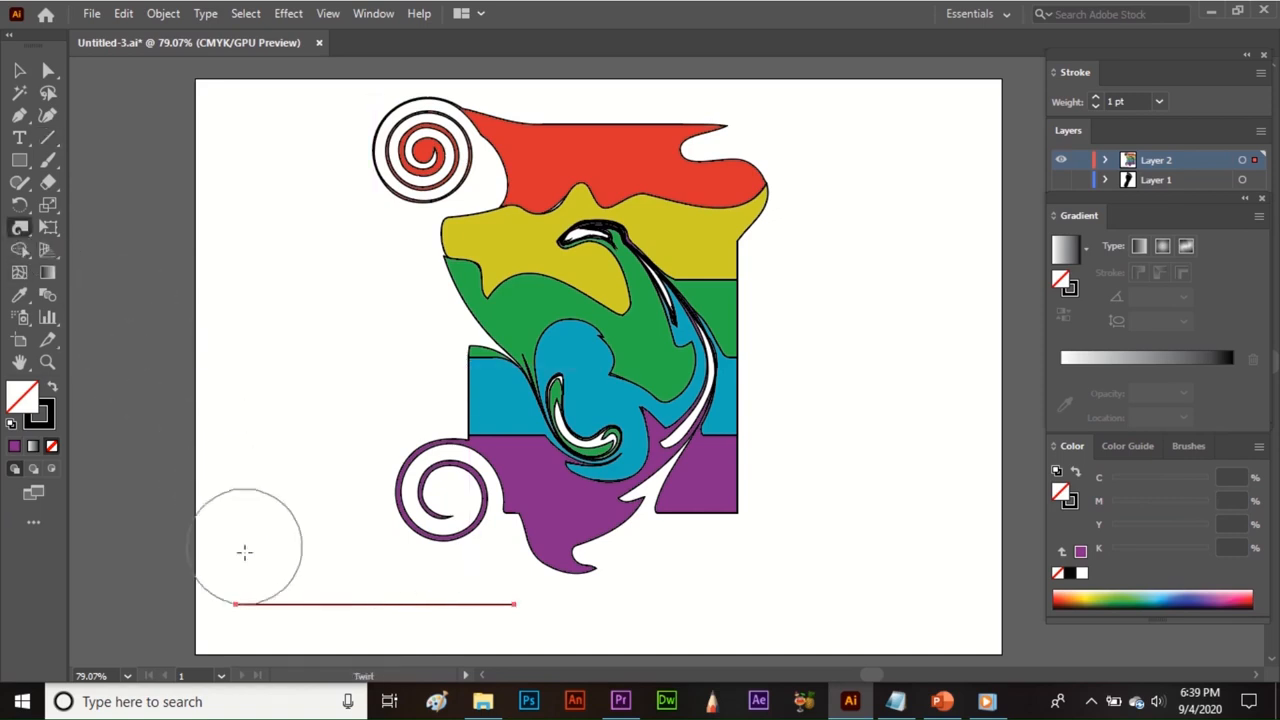
left_click_drag(254, 594, 254, 594)
left_click_drag(466, 612, 466, 612)
key("v")
left_click(387, 559)
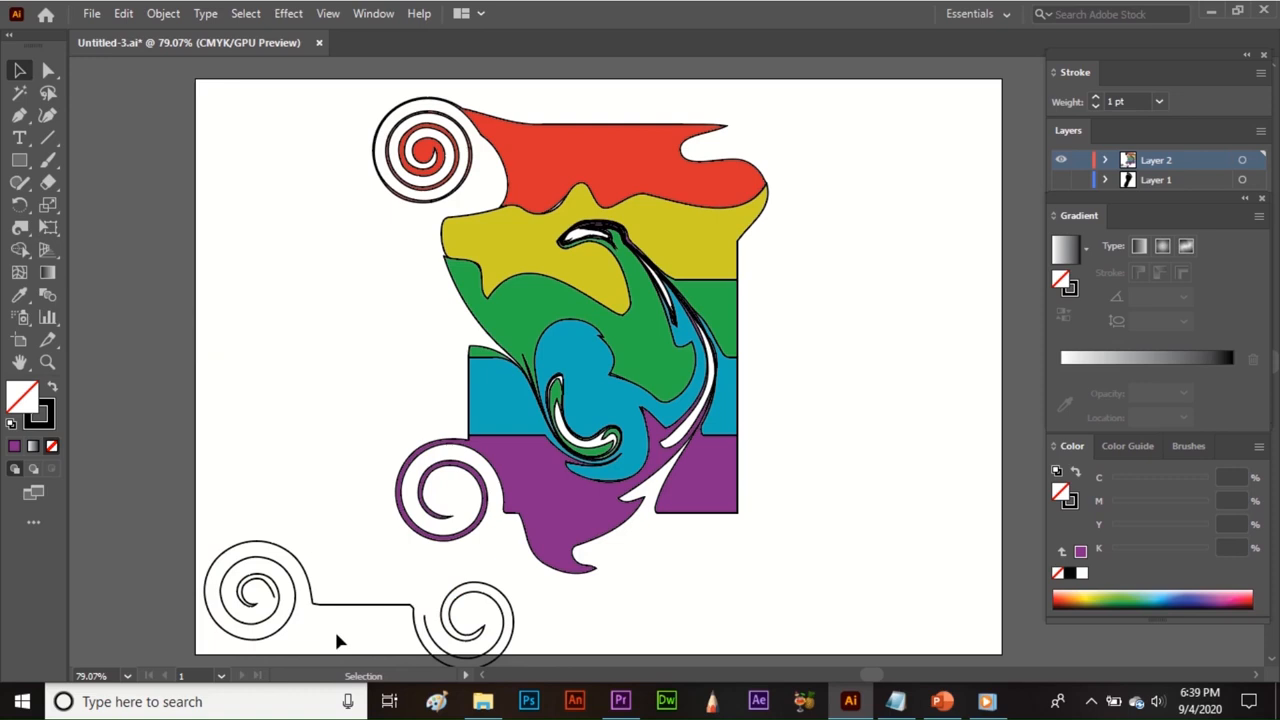
Step: Set the Twirl tool's brush width to 20 px and add narrow twirls along the colored shapes' edges and borders
double_click(22, 229)
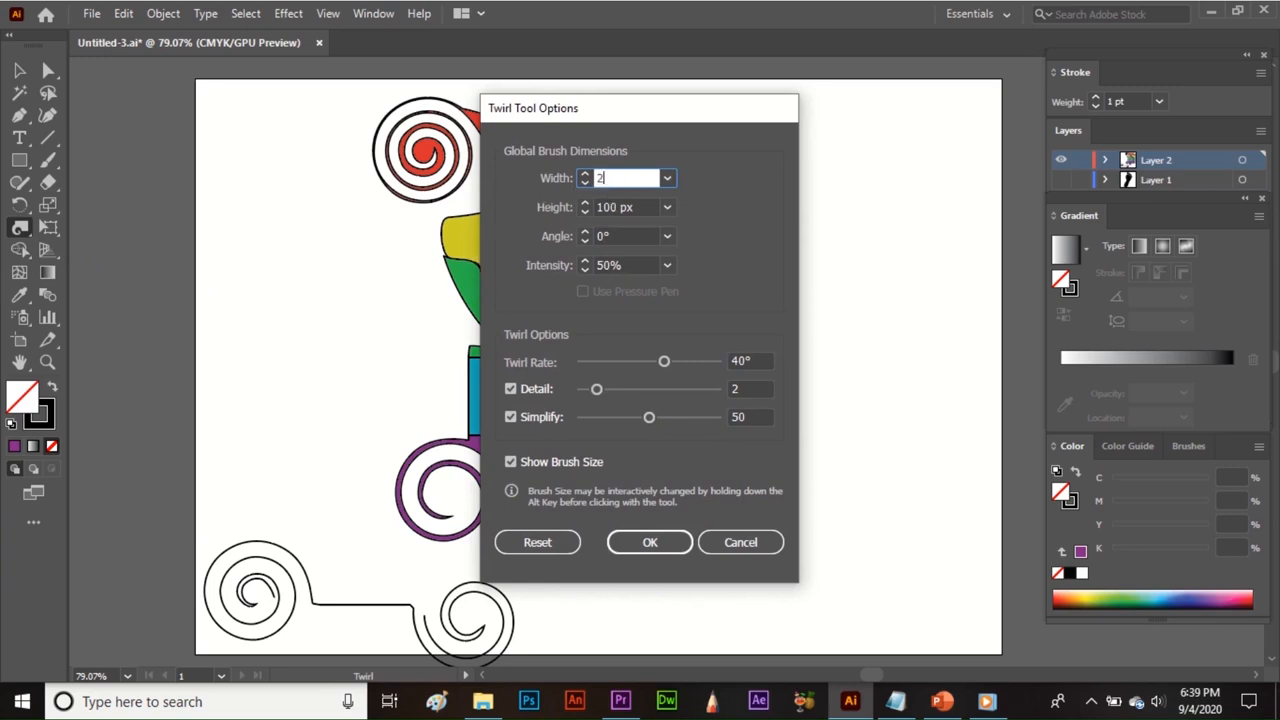
type("20")
left_click(650, 542)
mouse_move(635, 543)
left_mouse_down()
mouse_move(706, 290)
mouse_move(666, 210)
mouse_move(644, 184)
mouse_move(554, 156)
mouse_move(494, 190)
mouse_move(425, 290)
left_mouse_up()
left_click_drag(470, 400, 493, 411)
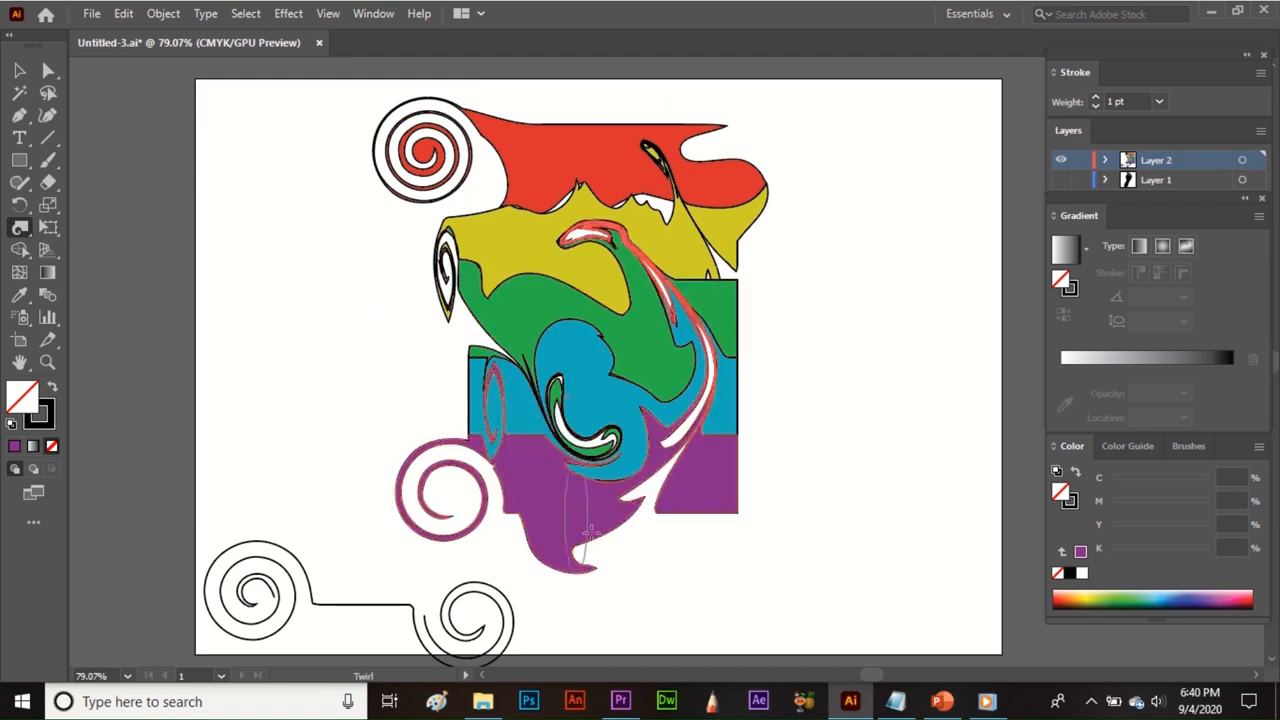
key("v")
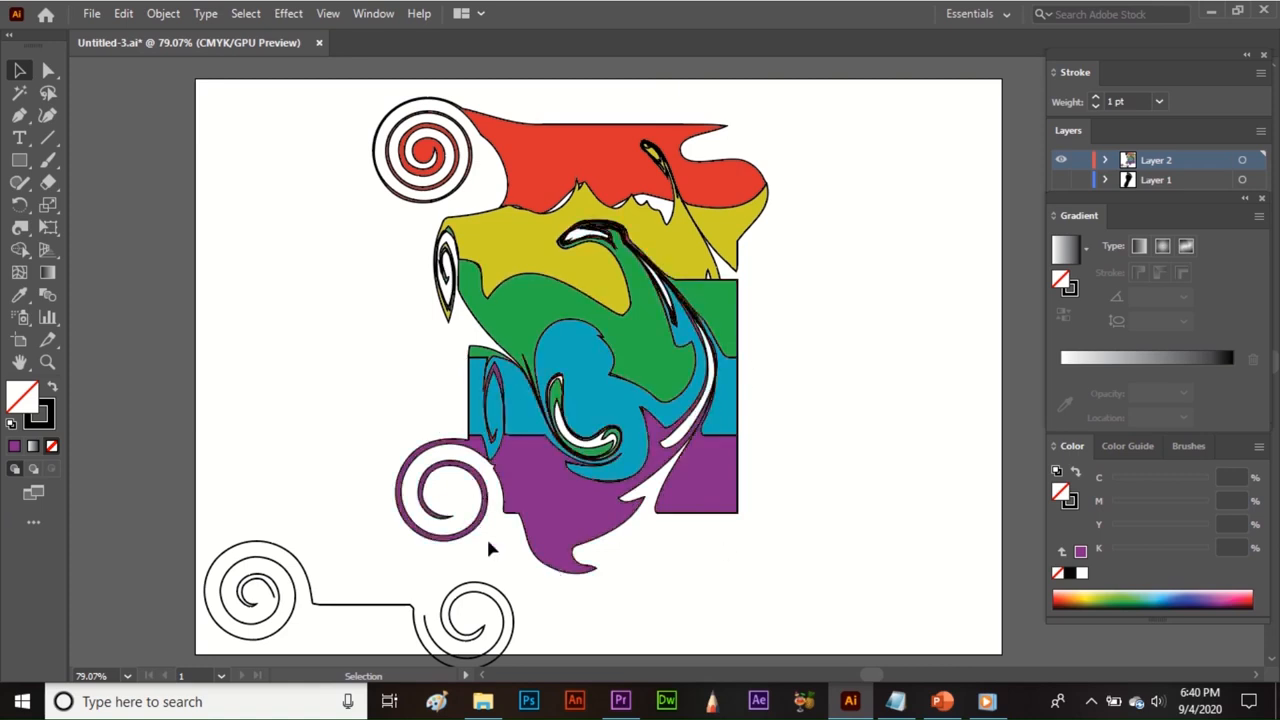
Step: Undo the narrow twirls, the spiral line and the earlier Twirl distortions of the colored stripes
left_click(22, 227)
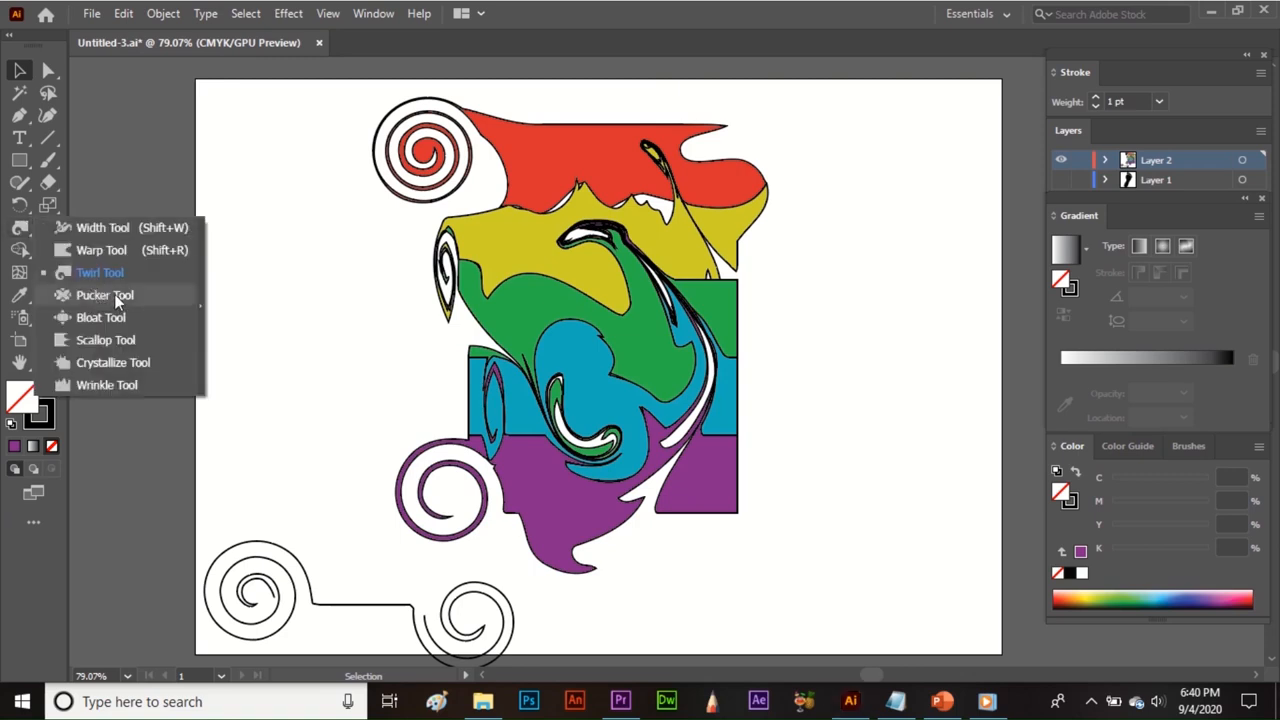
key("a")
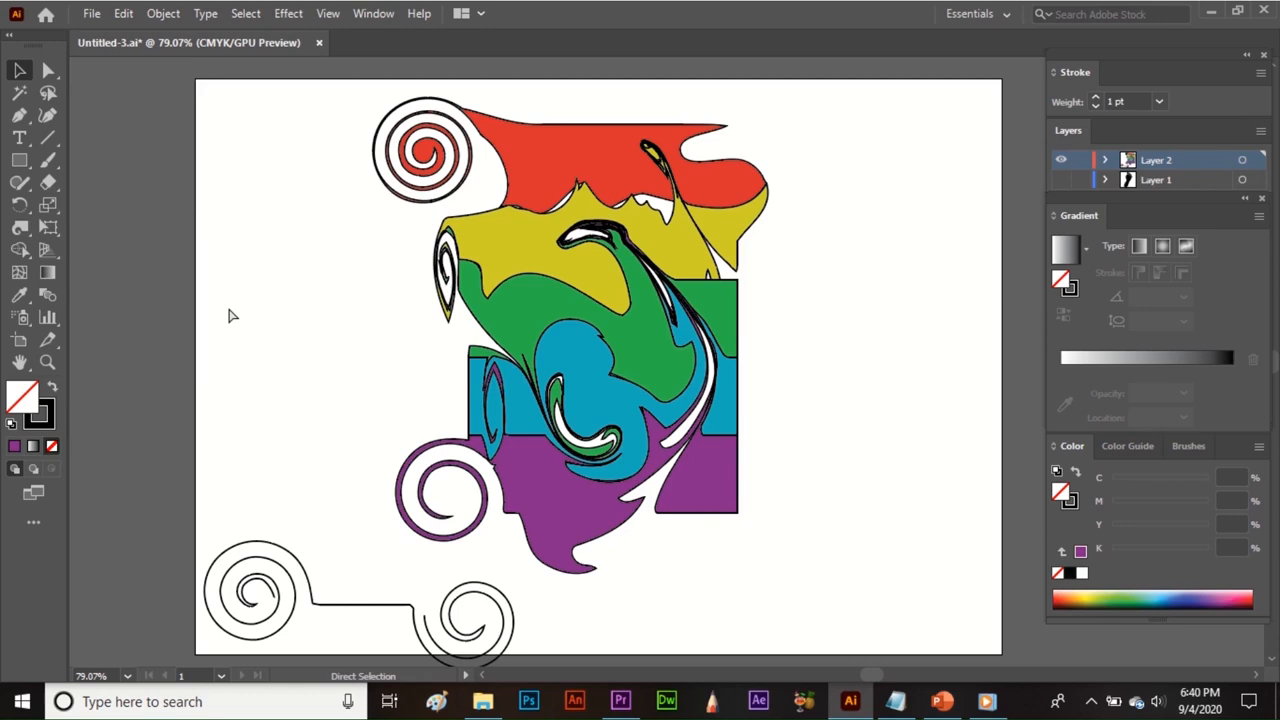
key("ctrl+z")
key("ctrl+z")
key("ctrl+z")
key("ctrl+z")
key("ctrl+z")
key("ctrl+z")
key("ctrl+z")
key("ctrl+z")
key("ctrl+z")
key("ctrl+z")
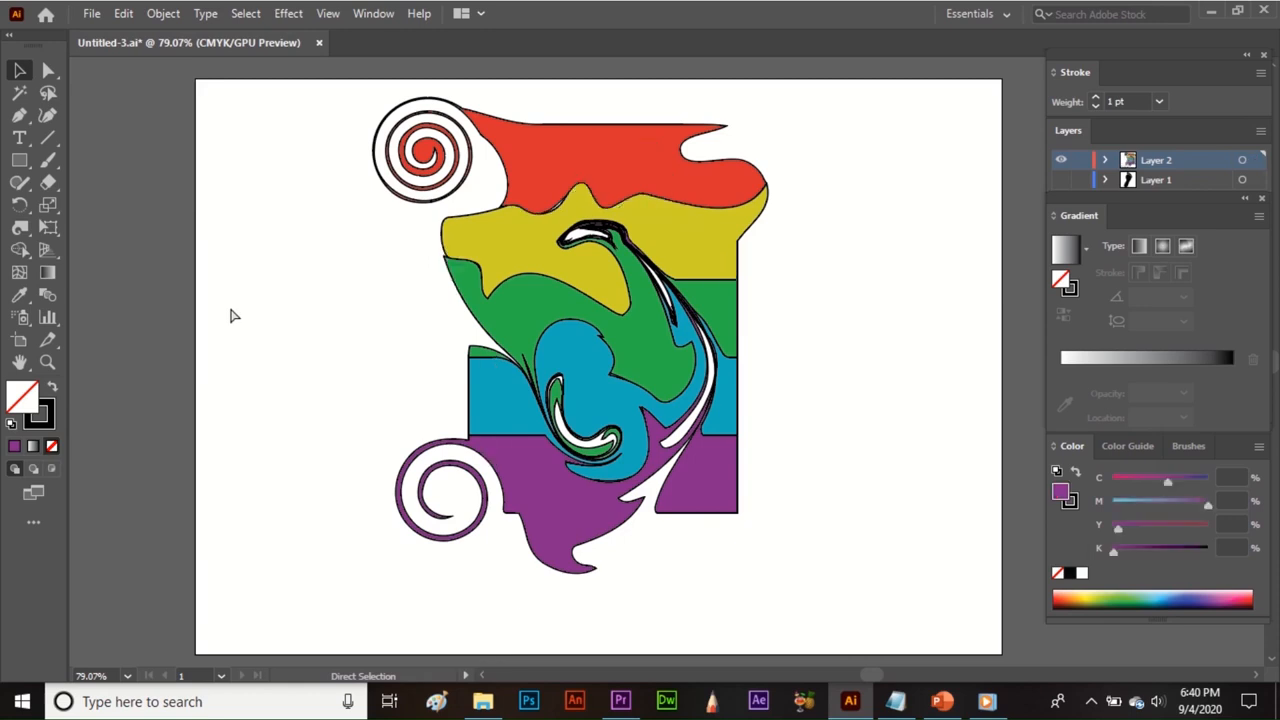
Step: Select all five rectangles and pinch their edges and shared borders together with Pucker tool strokes across the stack
key("v")
left_click(247, 305)
left_click_drag(352, 139, 781, 503)
left_click_drag(19, 227, 88, 289)
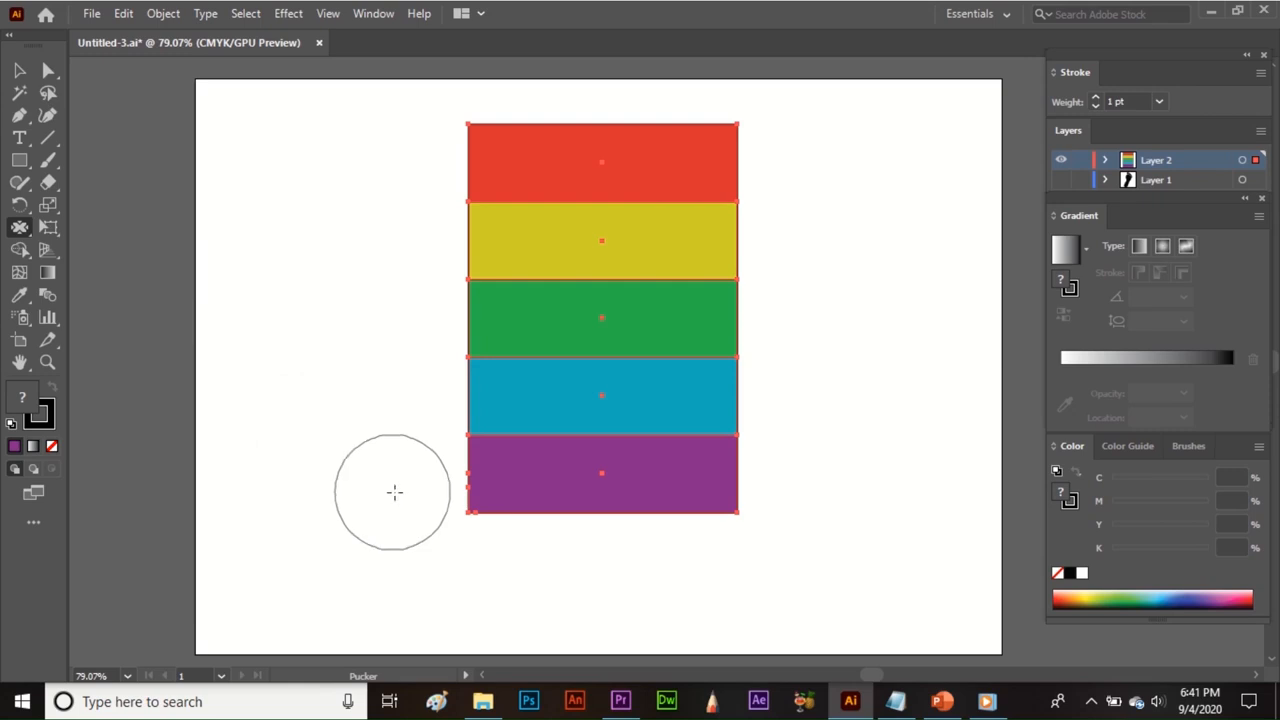
mouse_move(443, 500)
left_mouse_down()
mouse_move(568, 327)
mouse_move(576, 274)
mouse_move(529, 199)
left_mouse_up()
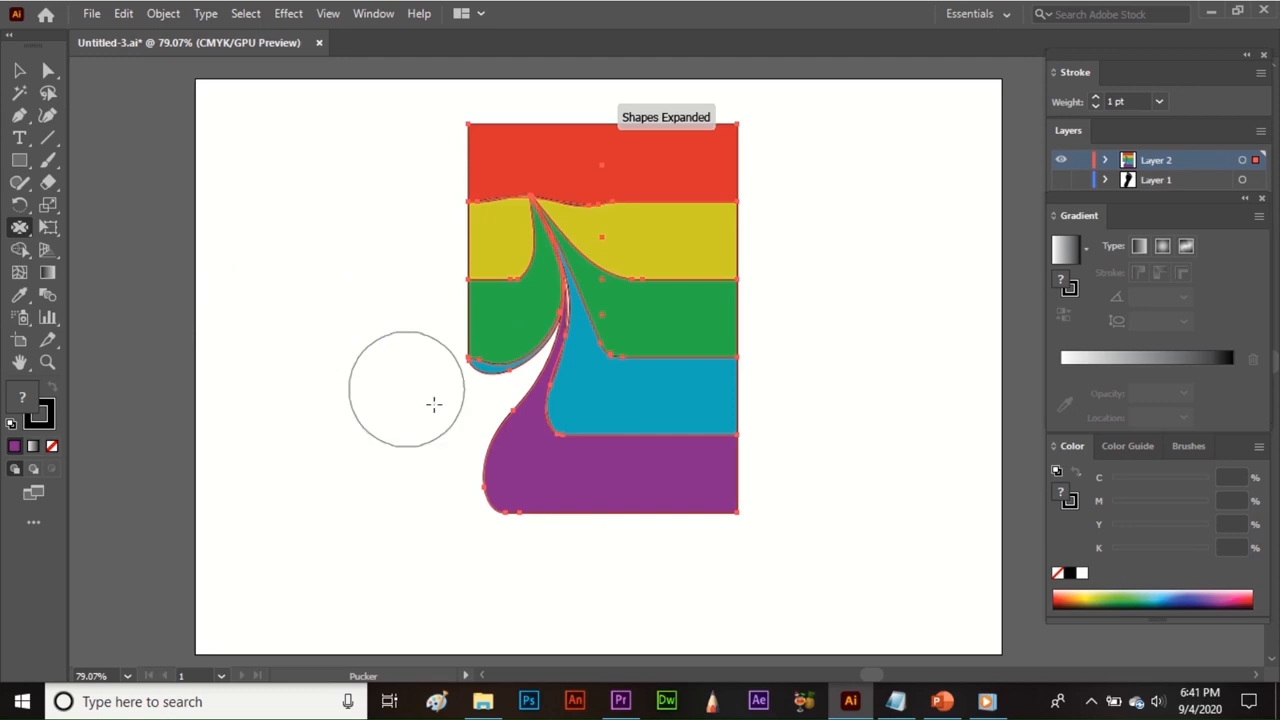
mouse_move(669, 486)
left_mouse_down()
mouse_move(702, 285)
mouse_move(677, 265)
left_mouse_up()
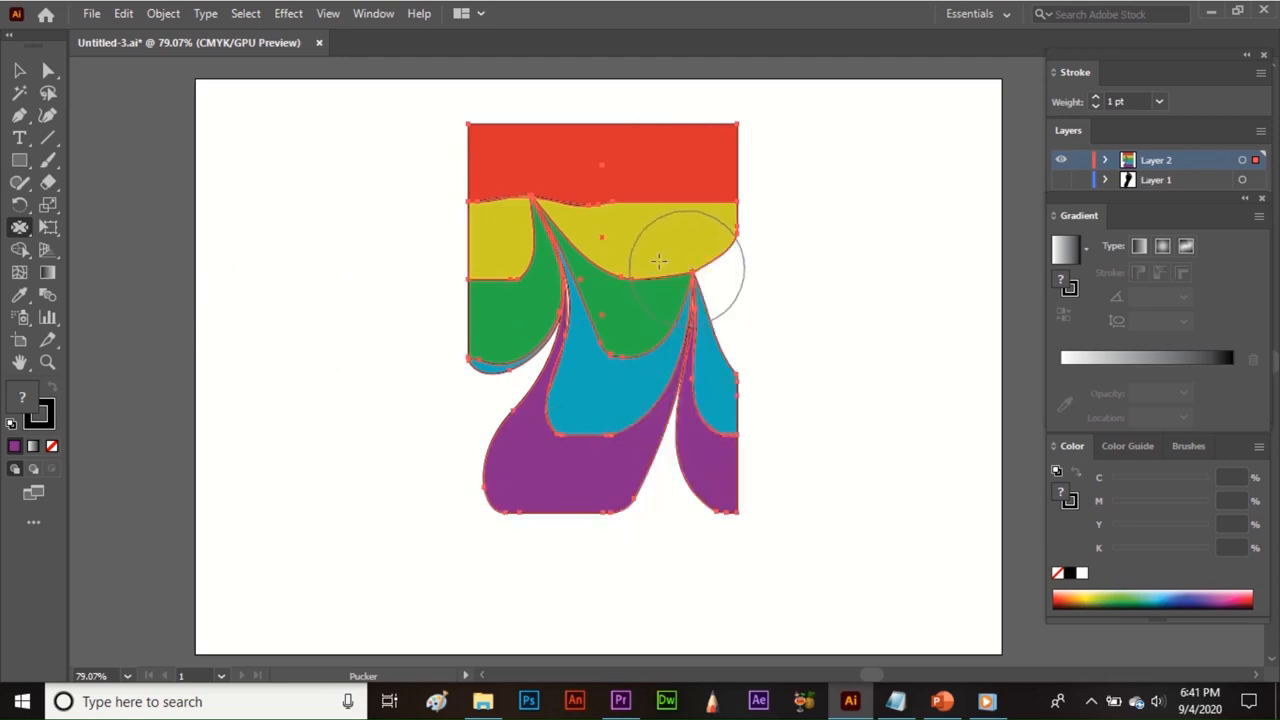
mouse_move(470, 158)
left_mouse_down()
mouse_move(670, 208)
mouse_move(745, 212)
left_mouse_up()
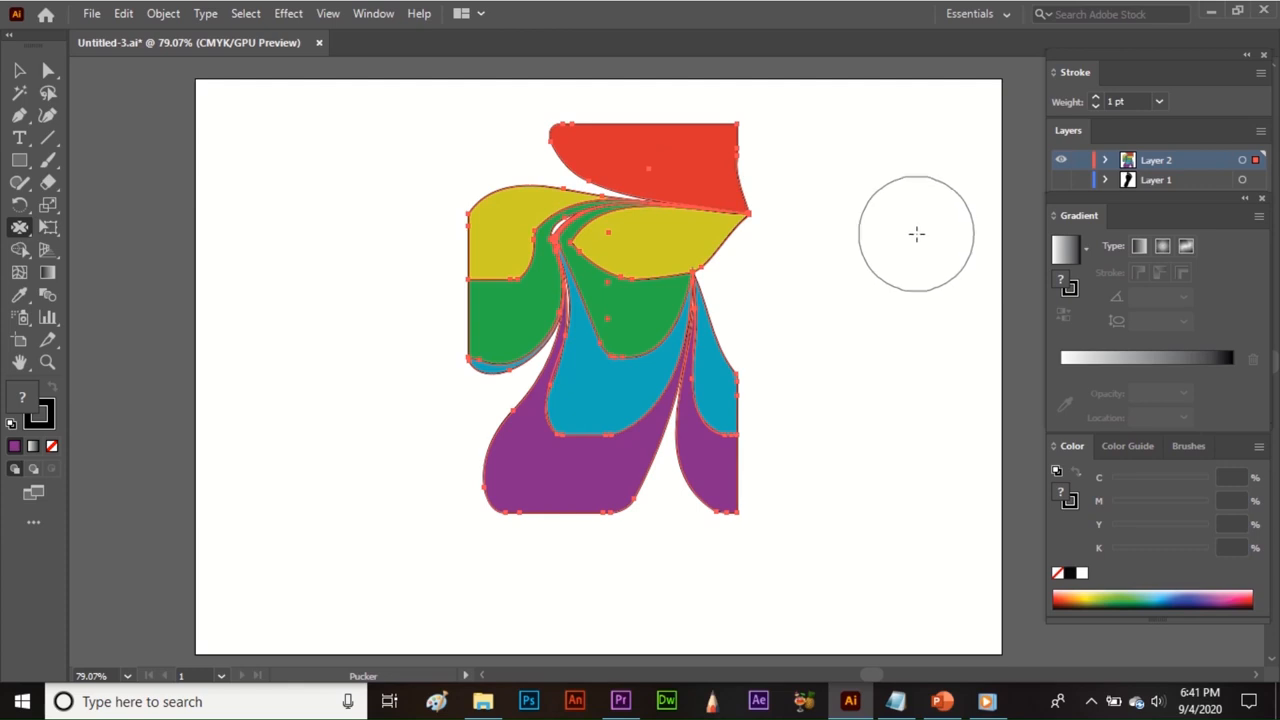
Step: Reduce the Pucker tool's brush width slightly and pinch the purple shape's lower edge and the red shape's upper edge
double_click(21, 228)
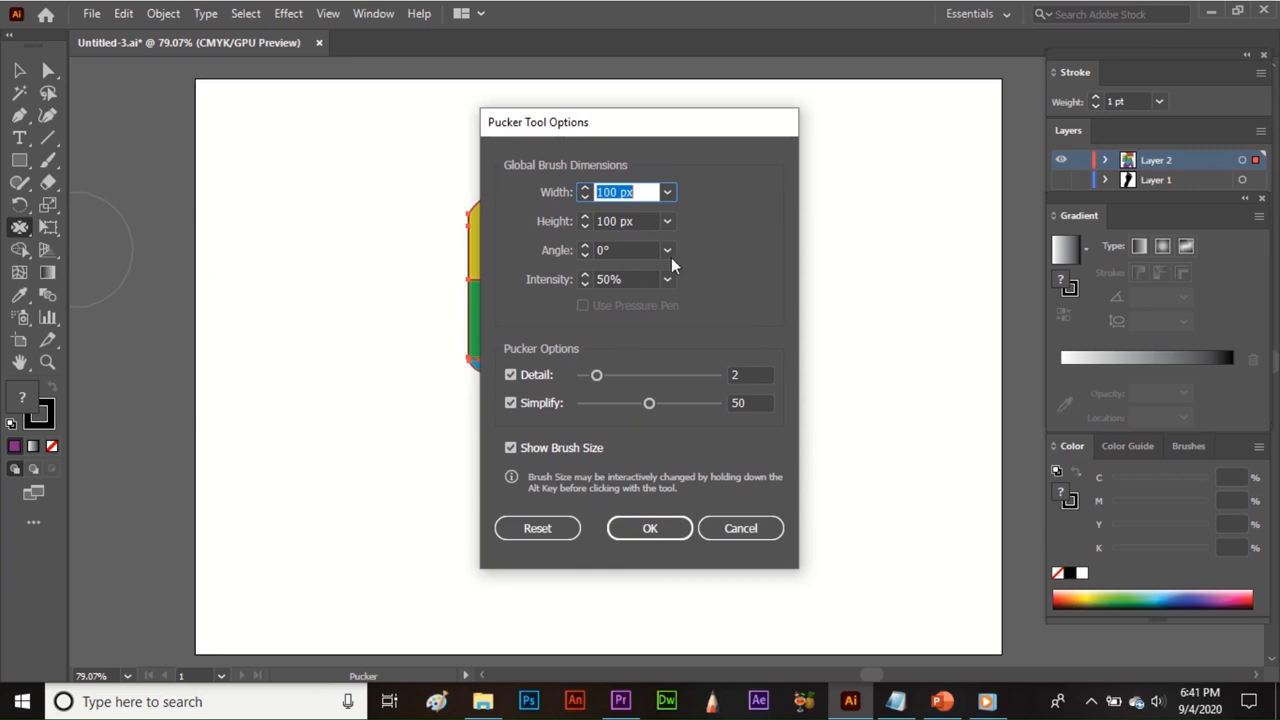
left_click(585, 198)
left_click(585, 198)
left_click(660, 532)
mouse_move(614, 468)
left_mouse_down()
mouse_move(563, 477)
mouse_move(609, 531)
left_mouse_up()
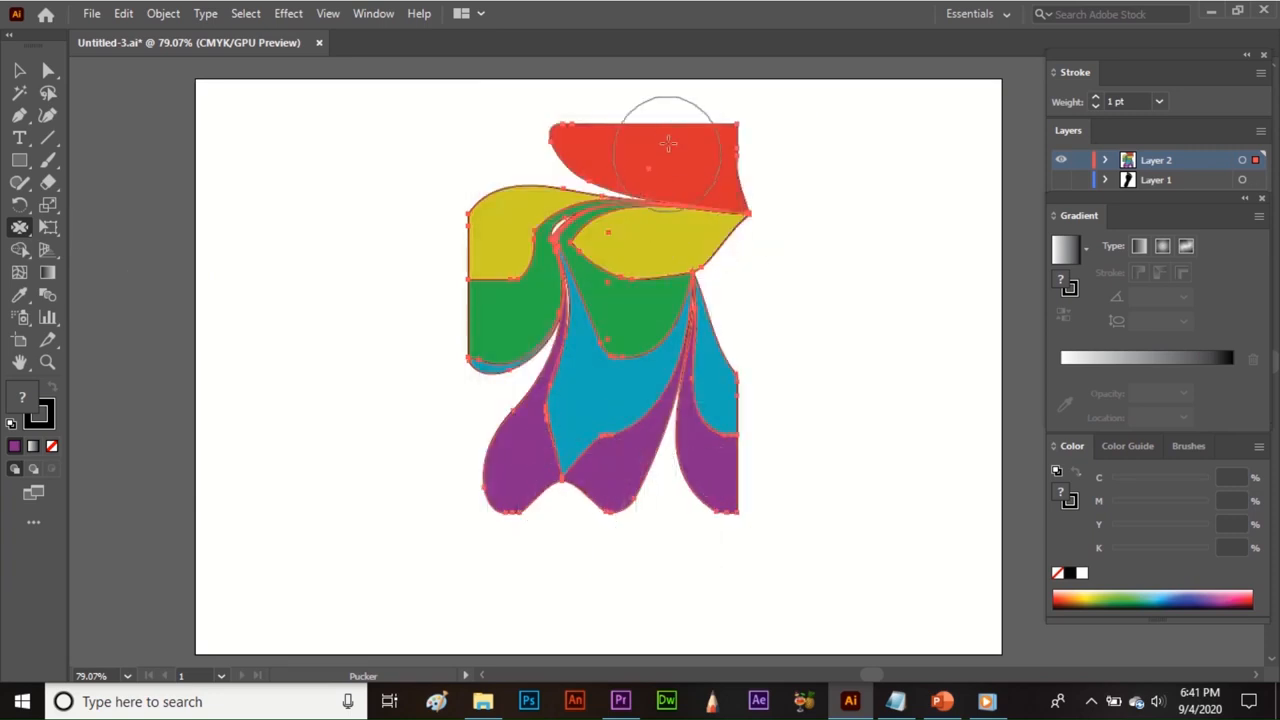
mouse_move(670, 130)
left_mouse_down()
mouse_move(686, 137)
mouse_move(703, 209)
left_mouse_up()
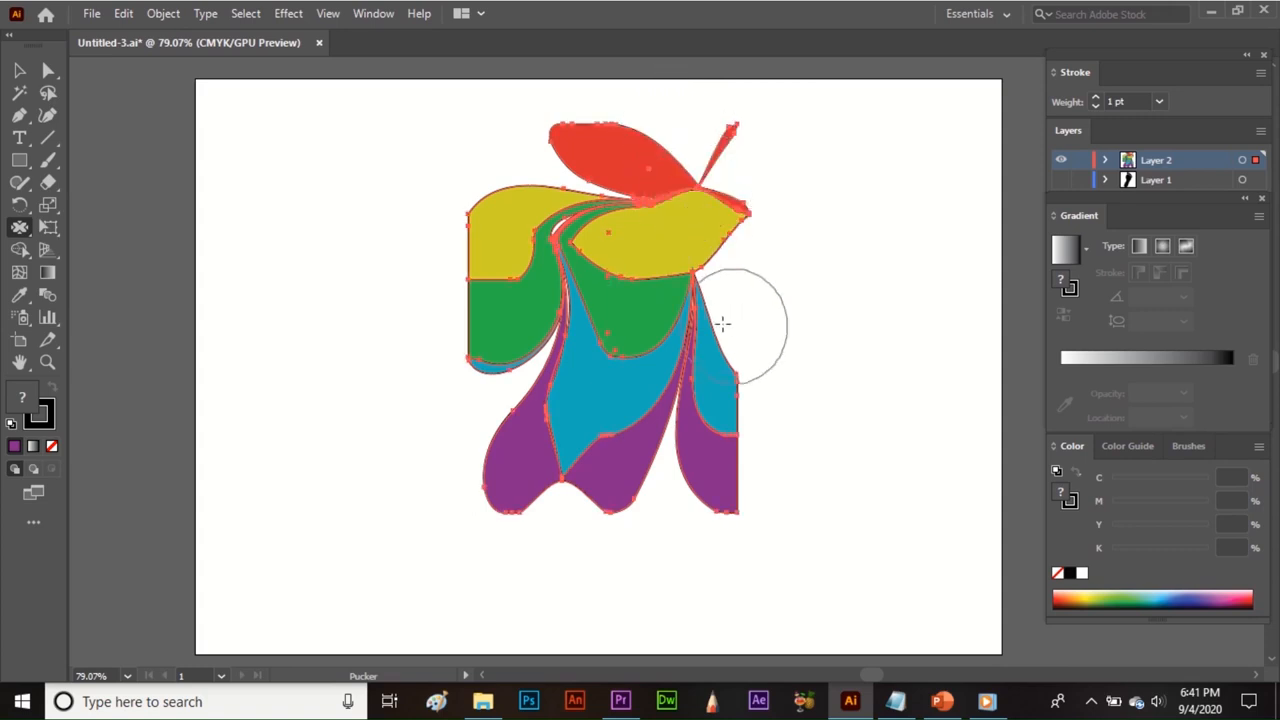
Step: Draw a horizontal line below the artwork and distort it into a gentle curve with the Pucker tool
left_click(48, 137)
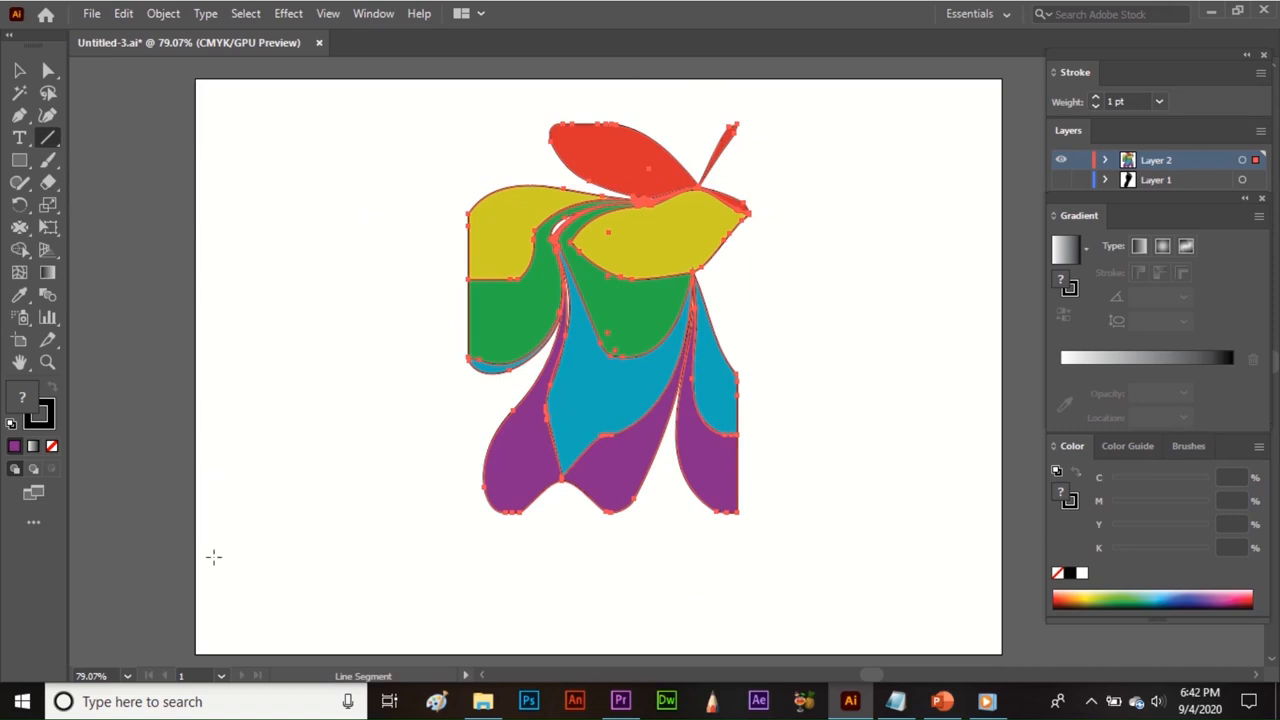
left_click_drag(253, 587, 521, 589)
left_click(19, 227)
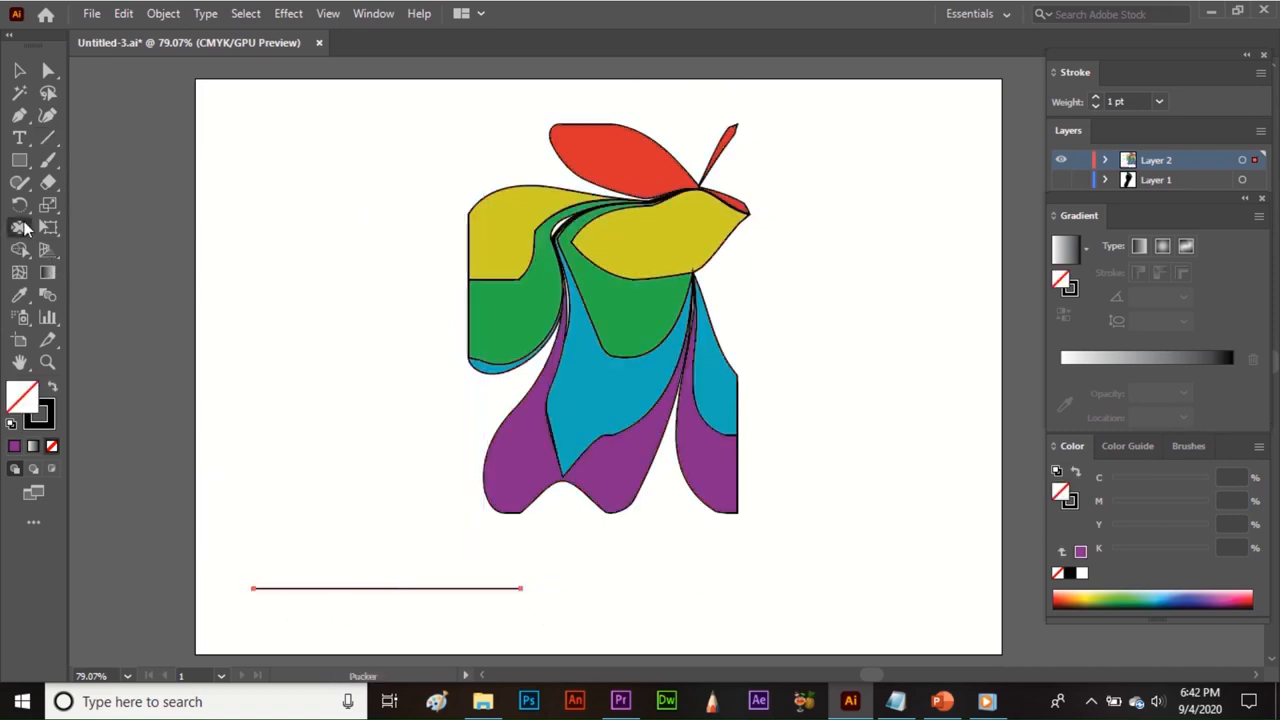
mouse_move(246, 586)
left_mouse_down()
mouse_move(274, 528)
mouse_move(346, 588)
mouse_move(397, 588)
mouse_move(414, 560)
mouse_move(457, 586)
mouse_move(466, 566)
mouse_move(465, 580)
left_mouse_up()
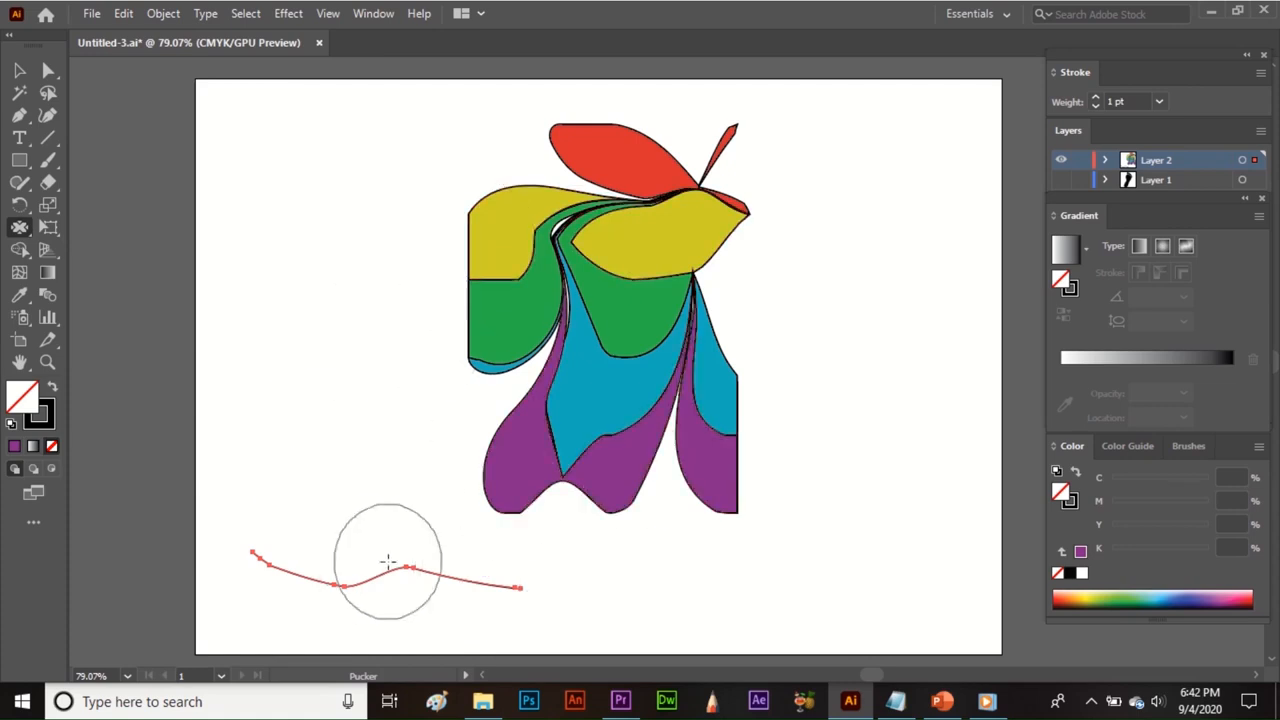
Step: Activate the Bloat tool and undo the curved line and all Pucker distortions back to the straight, selected rectangles
left_click(22, 228)
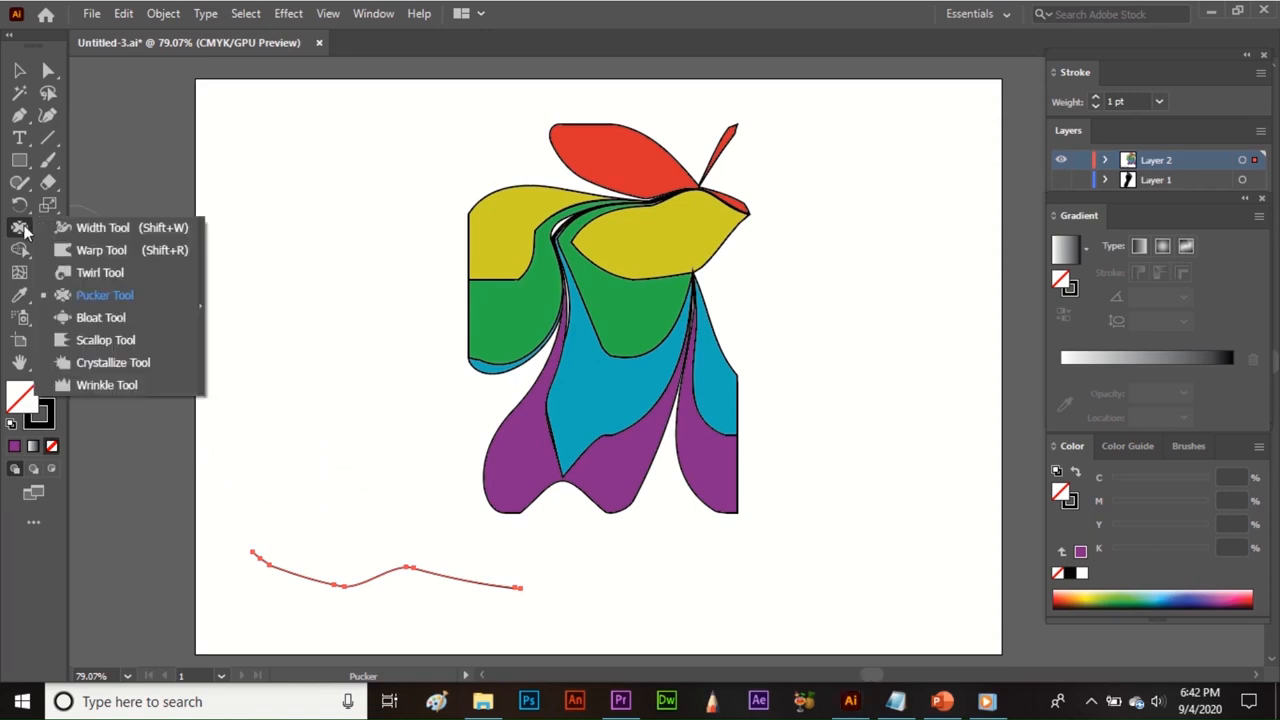
left_click(117, 320)
key("ctrl+z")
key("ctrl+z")
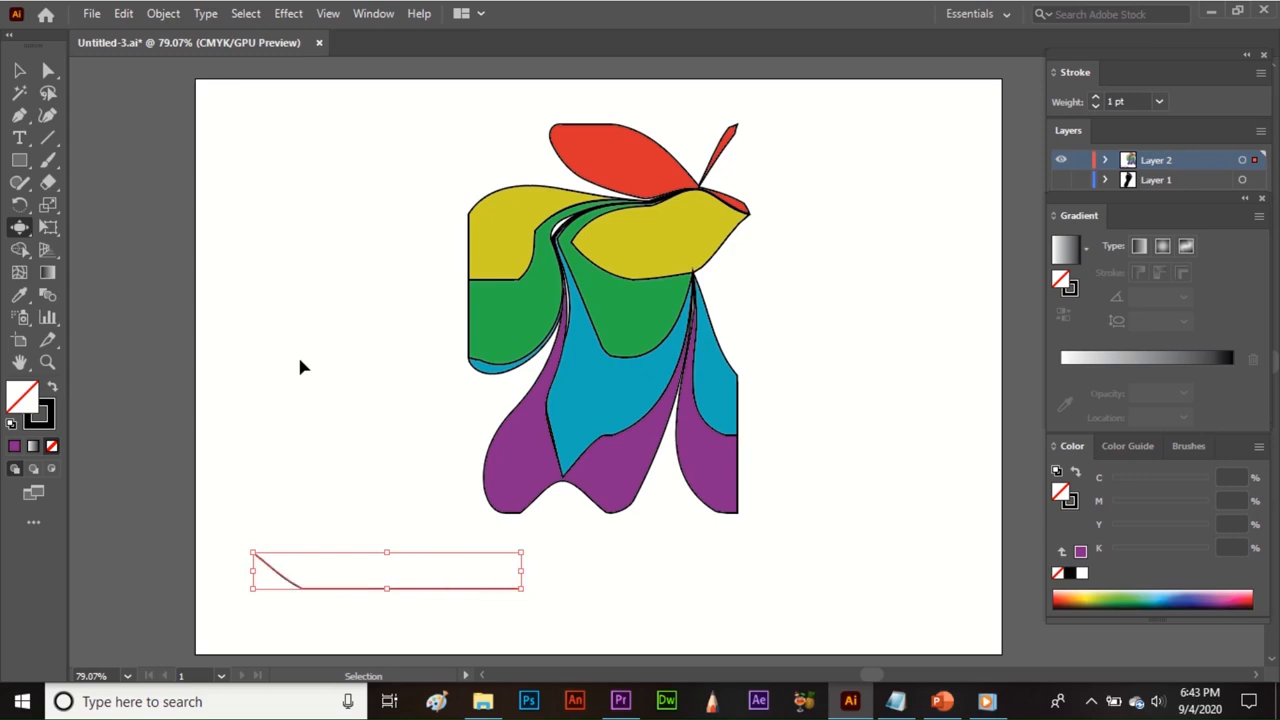
key("ctrl+z")
key("ctrl+z")
key("ctrl+z")
key("ctrl+z")
key("ctrl+z")
key("ctrl+z")
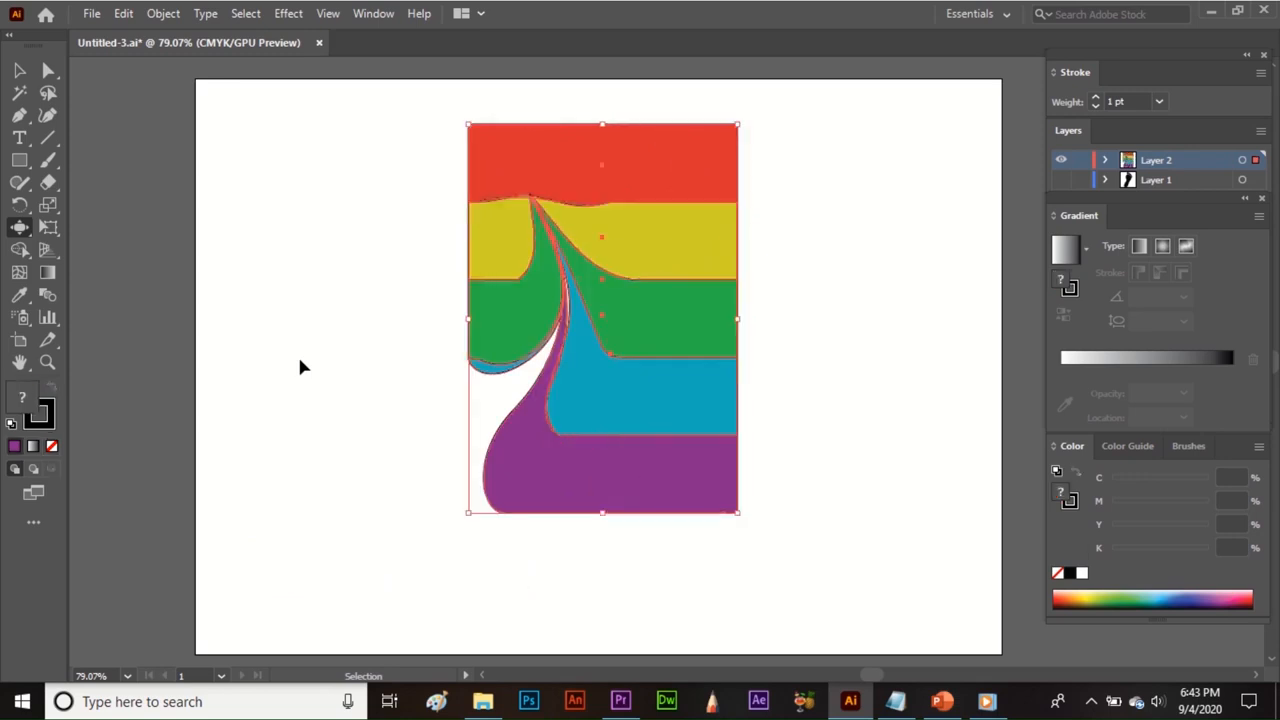
key("ctrl+z")
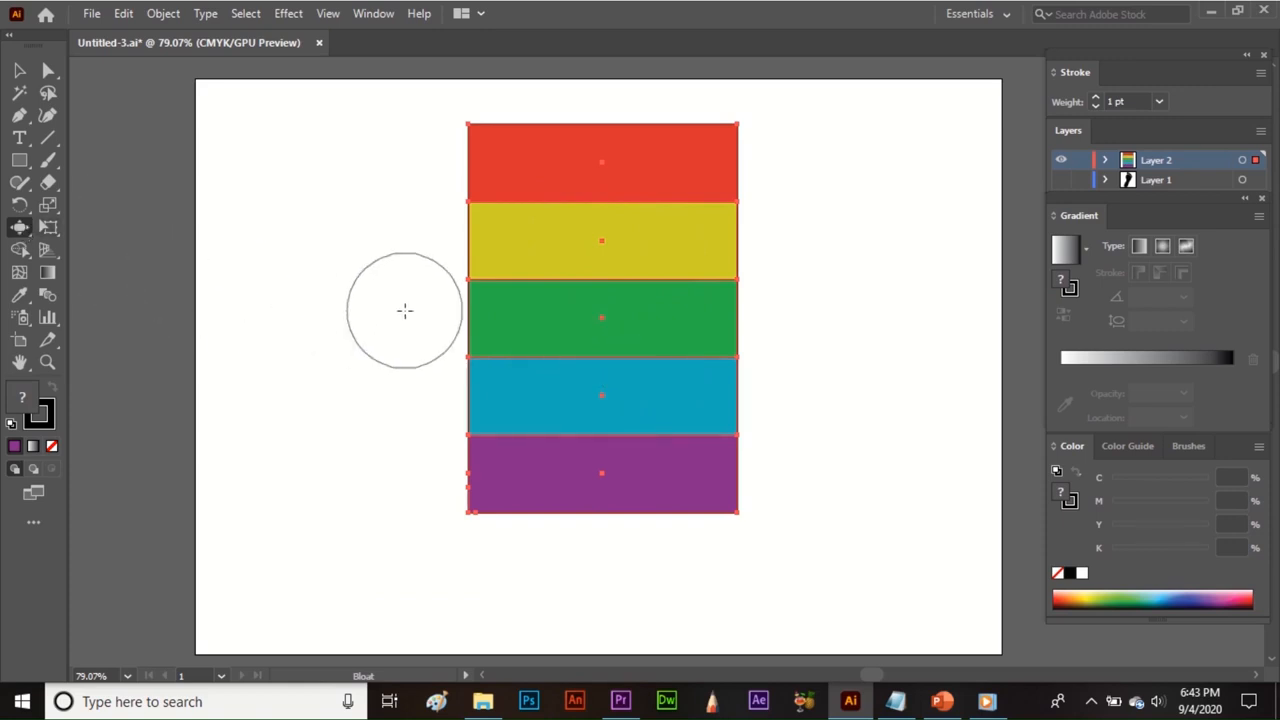
Step: Bloat the stacked rectangles with strokes across the upper left edge, the green shape's upper border and the purple shape's upper border
mouse_move(404, 310)
left_mouse_down()
mouse_move(503, 200)
mouse_move(549, 229)
left_mouse_up()
left_click_drag(649, 330, 662, 258)
left_click_drag(583, 482, 545, 414)
mouse_move(676, 481)
left_mouse_down()
mouse_move(691, 442)
mouse_move(688, 458)
left_mouse_up()
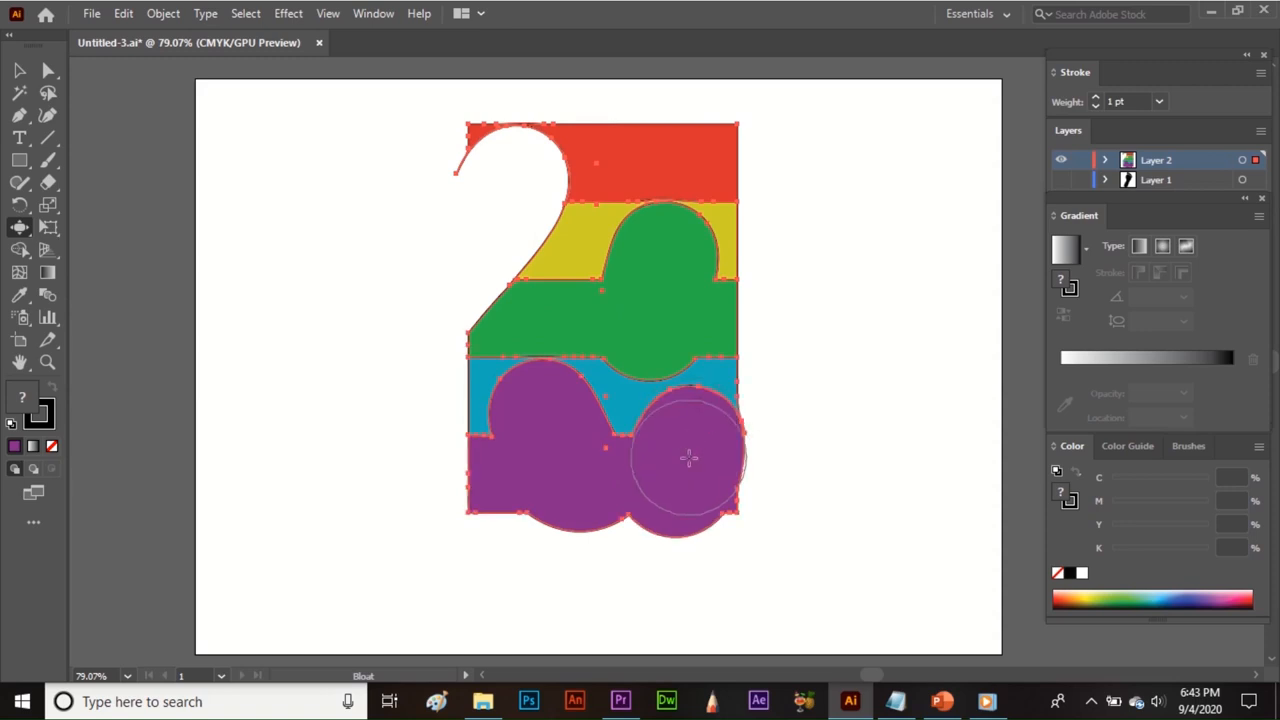
left_click_drag(688, 458, 677, 451)
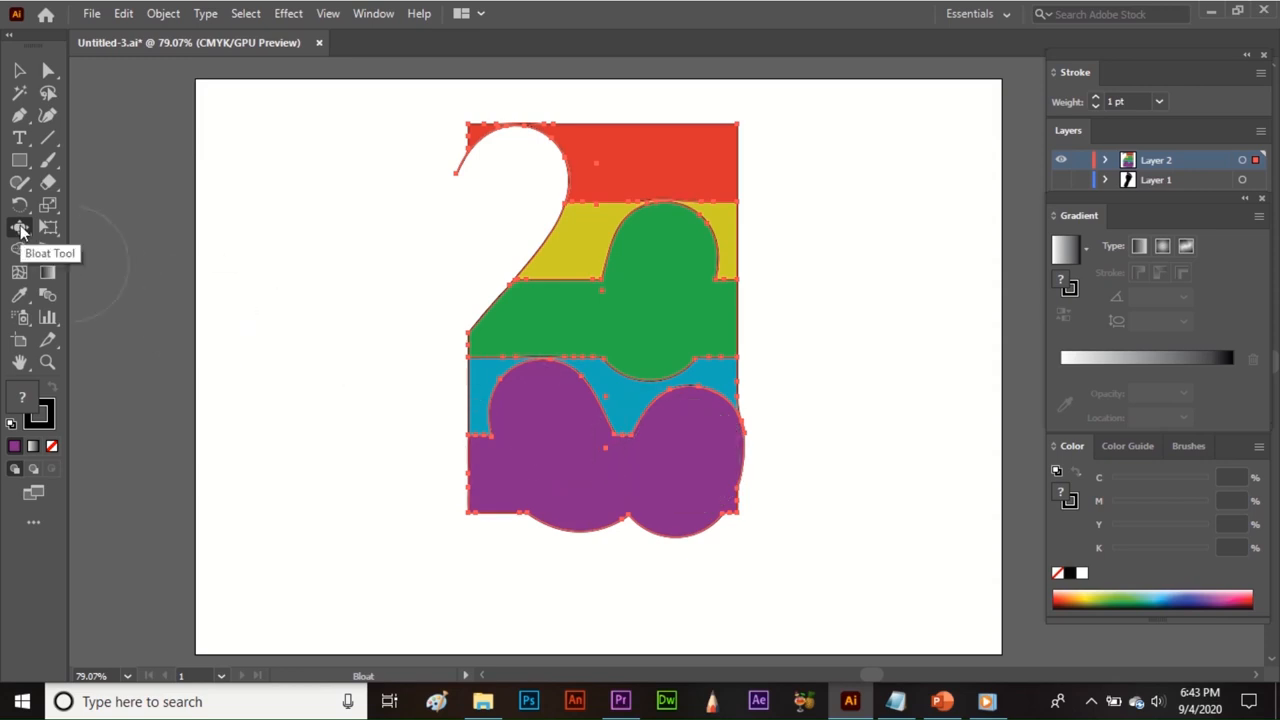
Step: Set the Bloat tool's brush width to 114 px and its Detail to 8
double_click(20, 228)
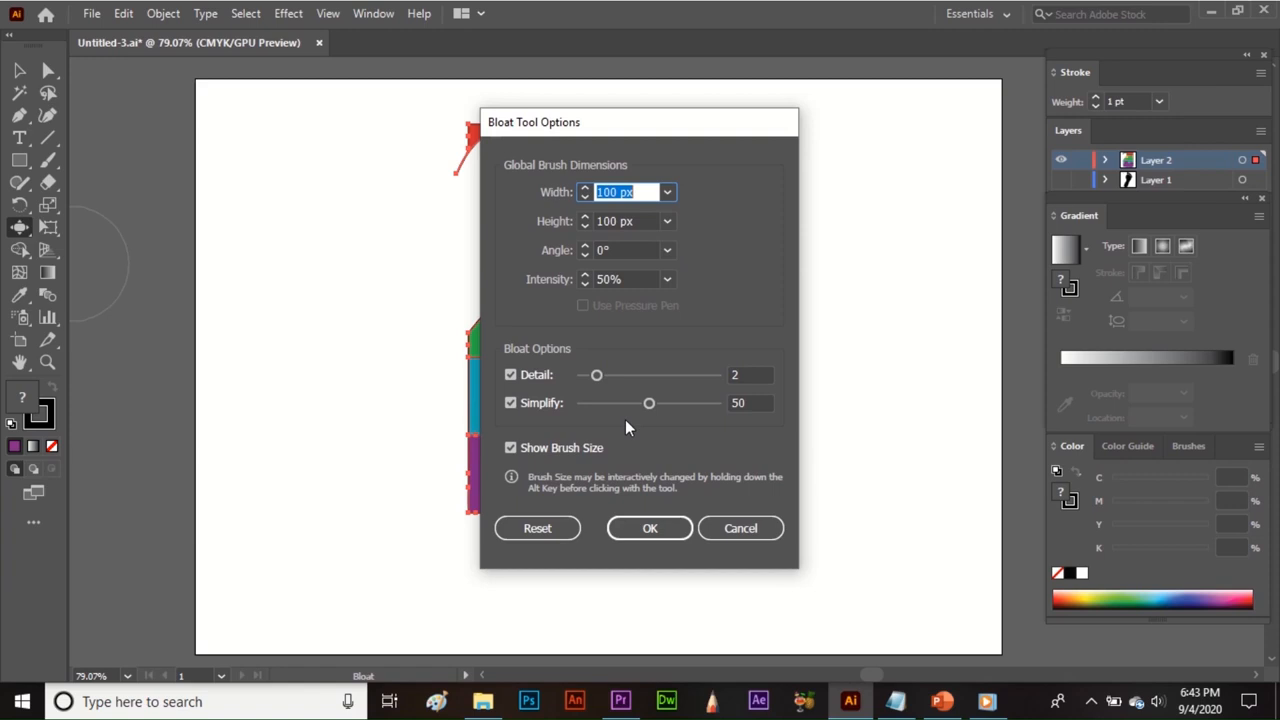
left_click(583, 188)
left_click(583, 188)
left_click(583, 188)
left_click(584, 188)
left_click(584, 188)
left_click(584, 188)
left_click(584, 188)
left_click(584, 188)
left_click(584, 188)
left_click_drag(617, 374, 695, 380)
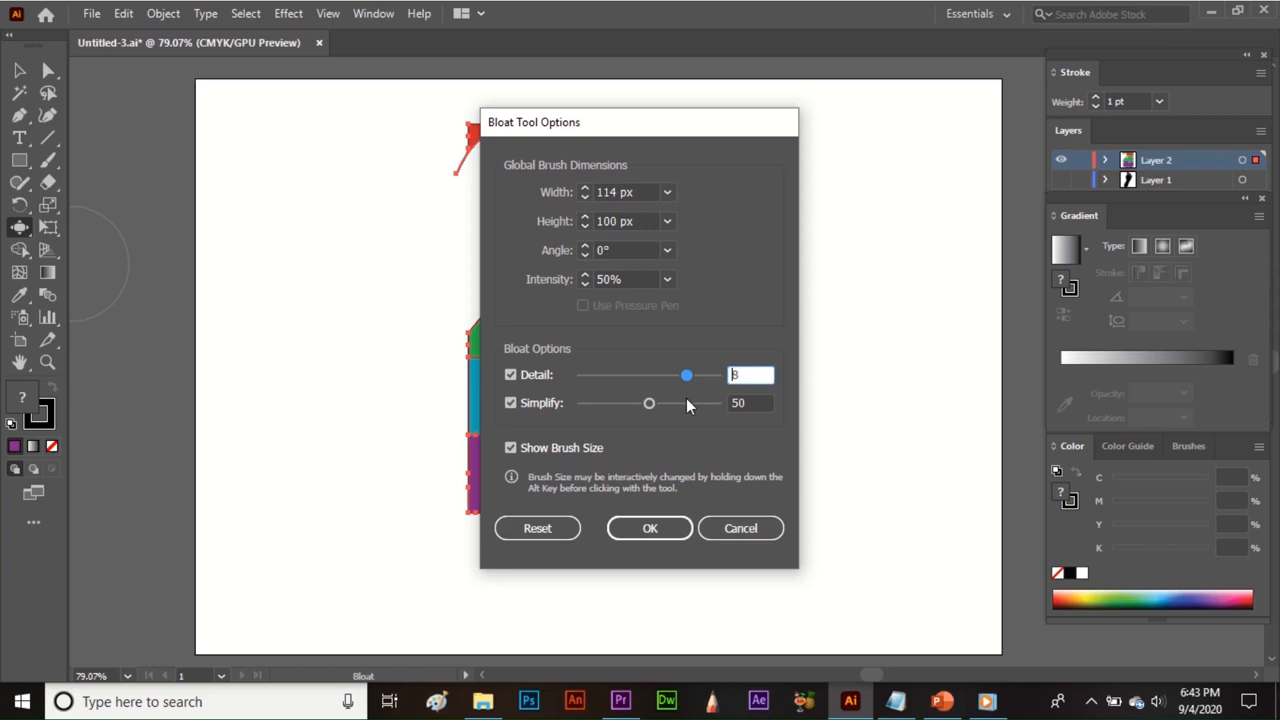
left_click(647, 528)
Step: Bulge the green, red, yellow, blue and purple shapes around the stack's edges with the widened Bloat brush
left_click_drag(571, 329, 532, 286)
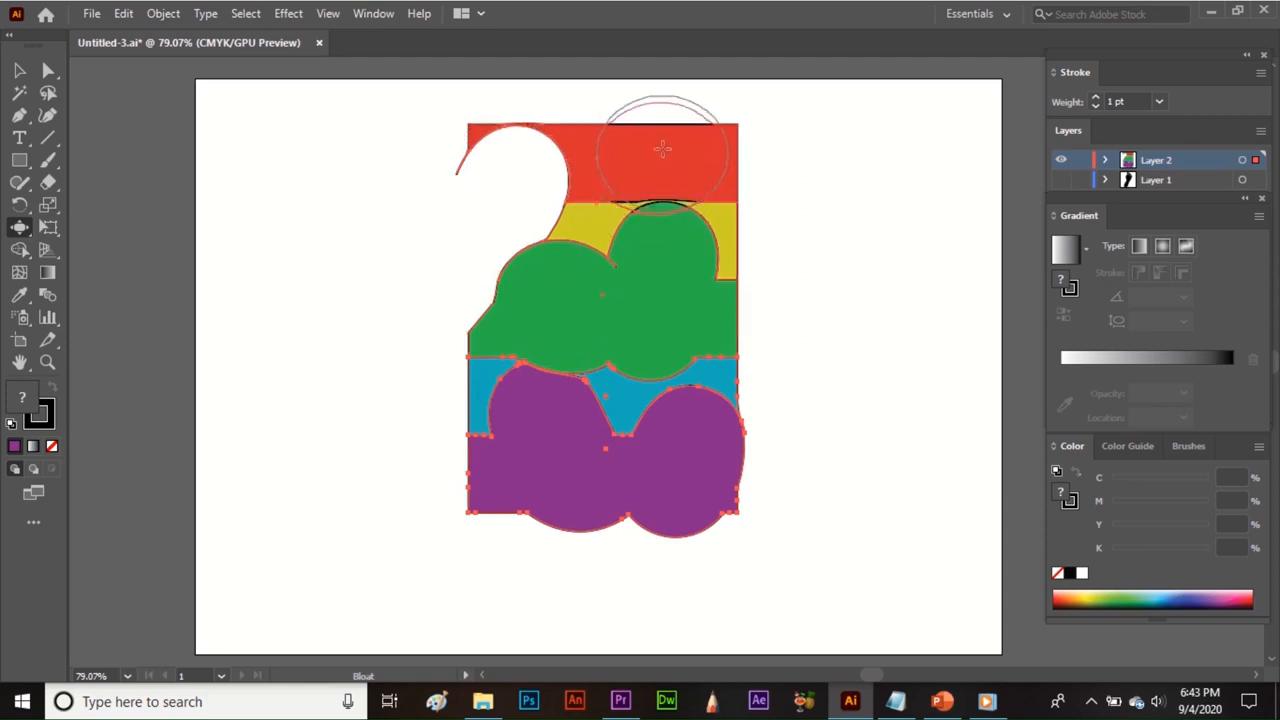
left_click_drag(662, 148, 666, 166)
left_click_drag(728, 234, 771, 280)
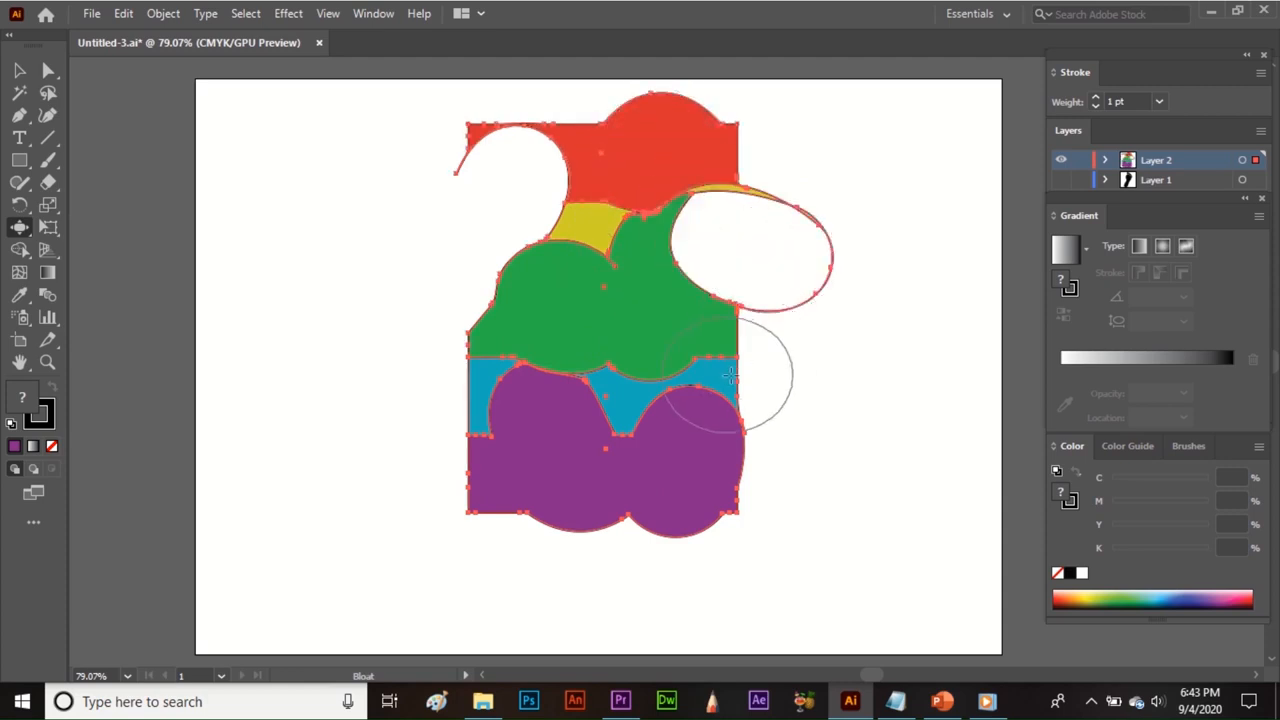
left_click_drag(733, 377, 754, 383)
left_click_drag(706, 517, 715, 558)
mouse_move(592, 534)
left_mouse_down()
mouse_move(558, 584)
mouse_move(530, 540)
mouse_move(463, 563)
mouse_move(470, 571)
left_mouse_up()
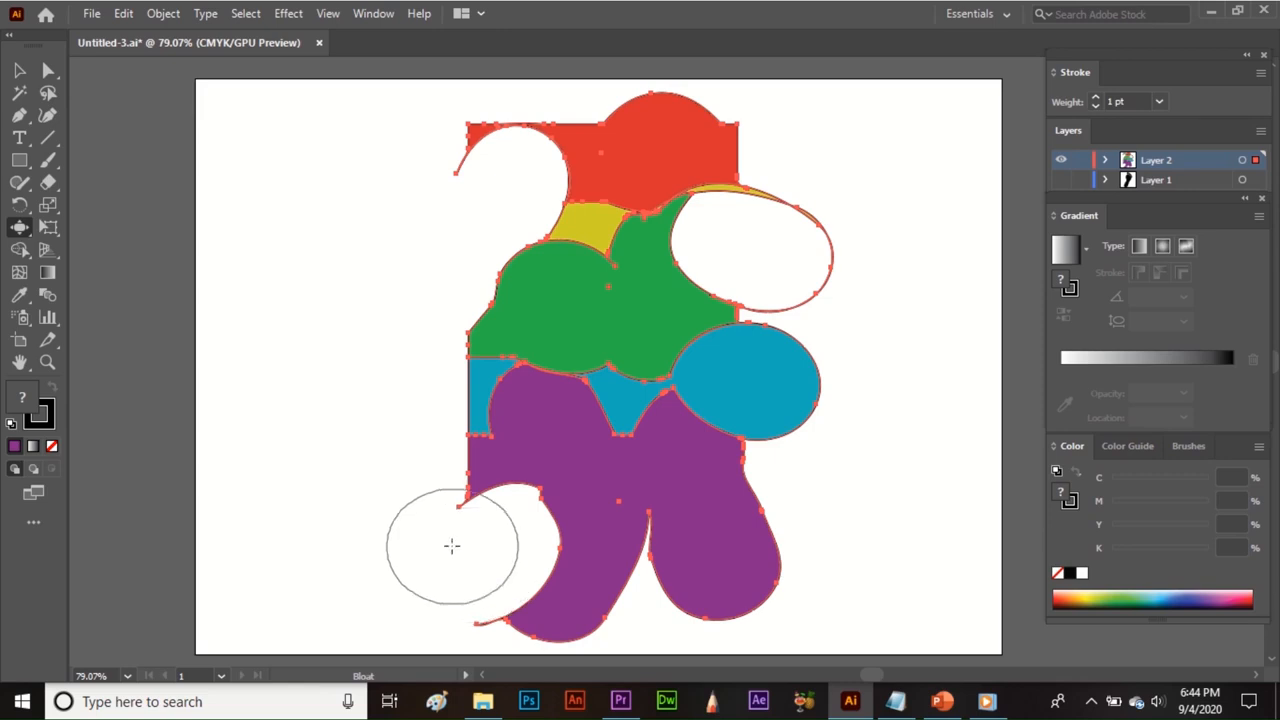
Step: Draw a horizontal line beside the purple shape and distort it from below and above with the Bloat tool
left_click(39, 140)
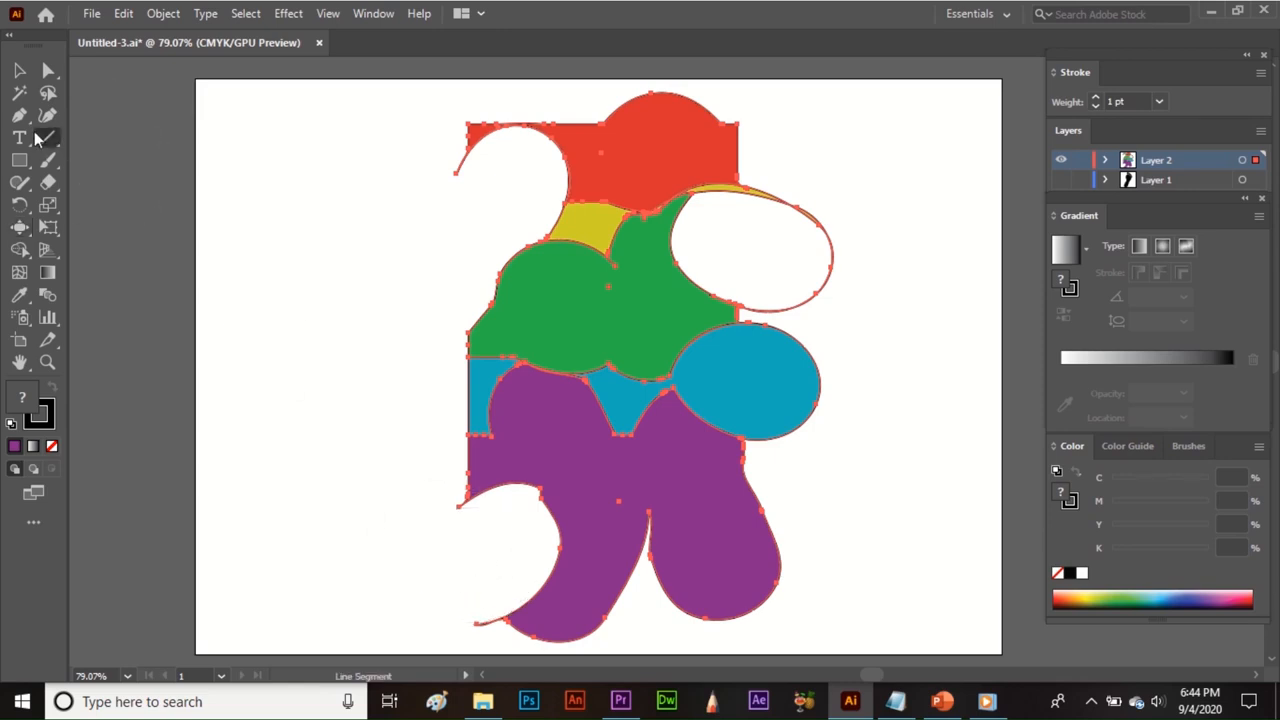
left_click_drag(204, 518, 429, 536)
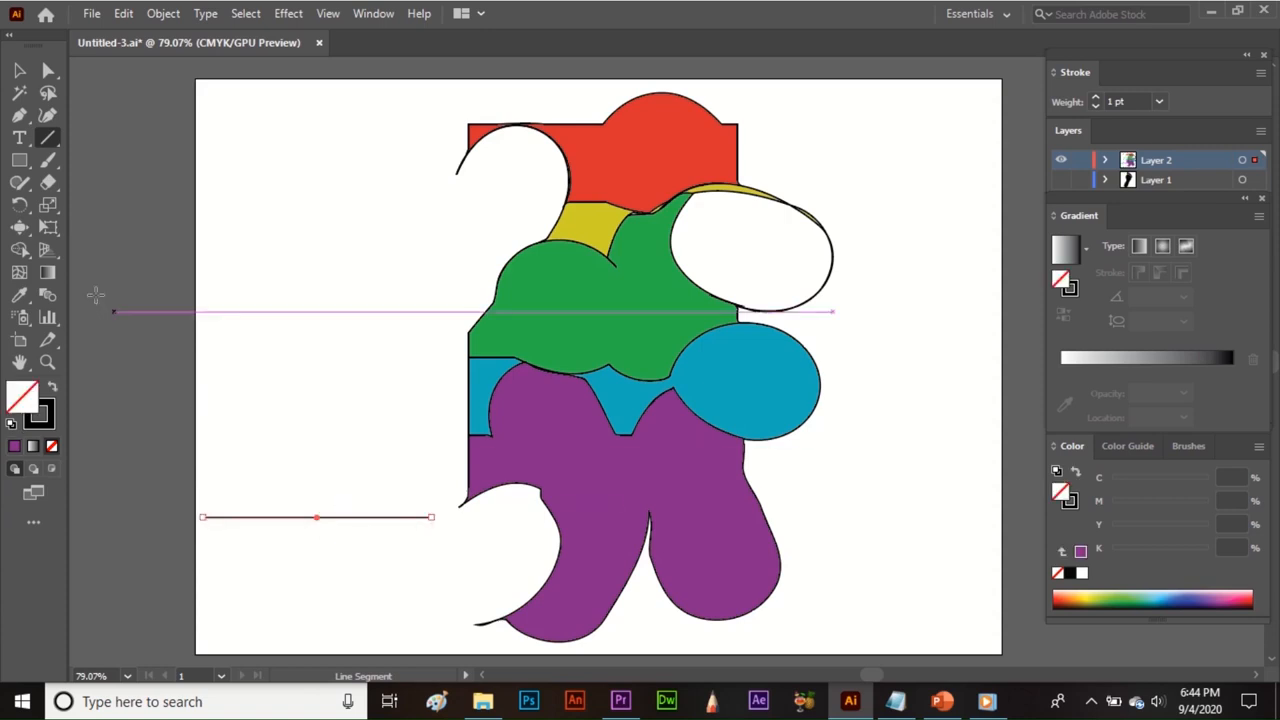
left_click(19, 227)
left_click(264, 517)
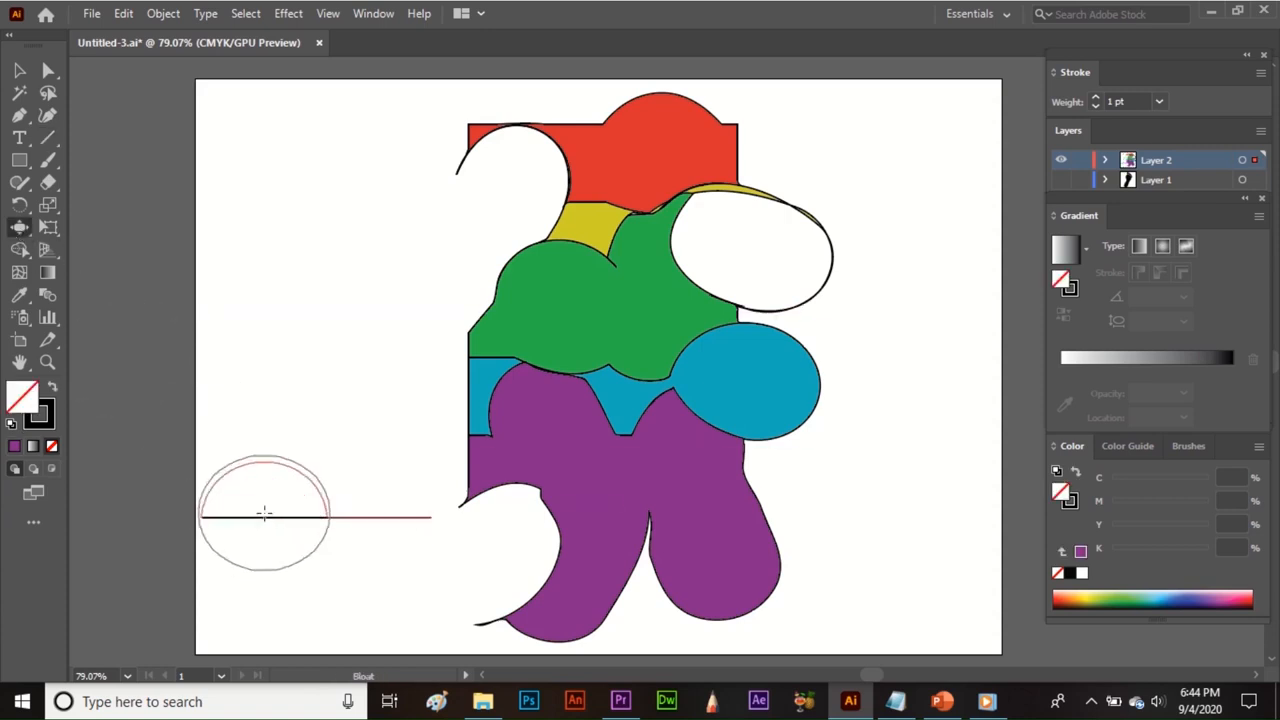
left_click(370, 536)
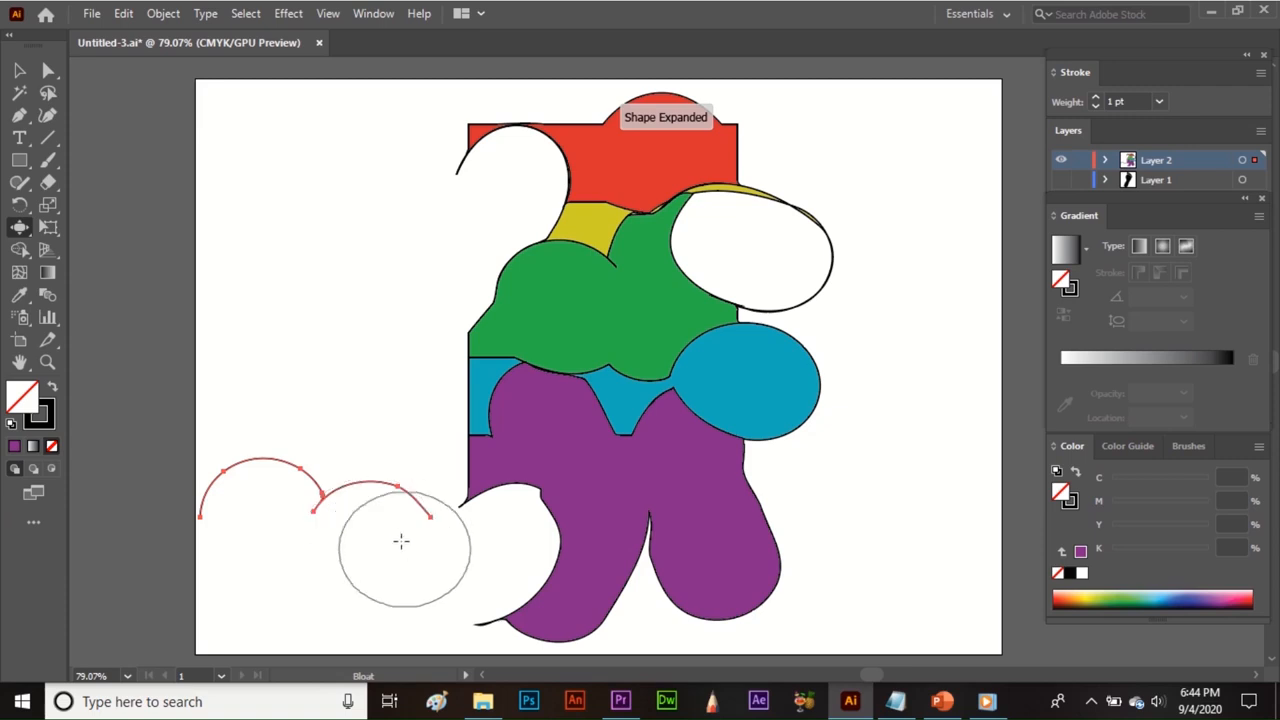
left_click(274, 440)
left_click(383, 437)
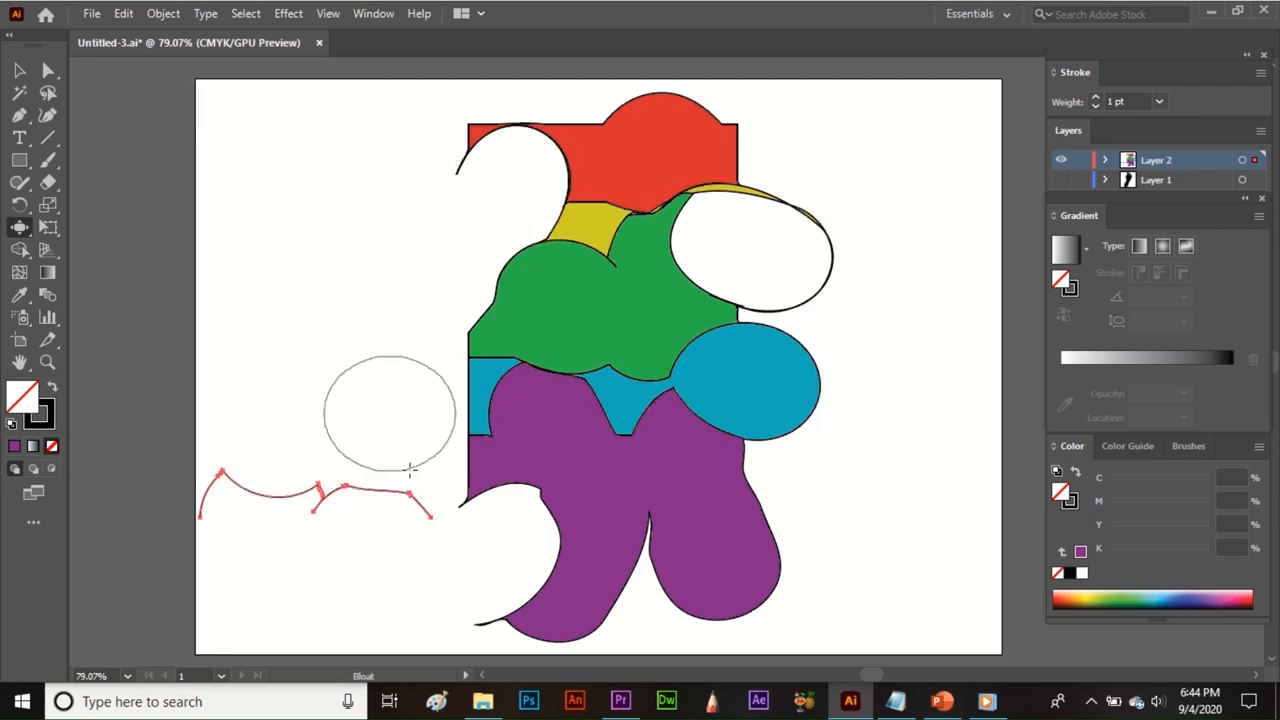
Step: Select and delete all the bloated shapes and the distorted line to clear the artboard
key("v")
left_click_drag(223, 97, 905, 663)
key("Delete")
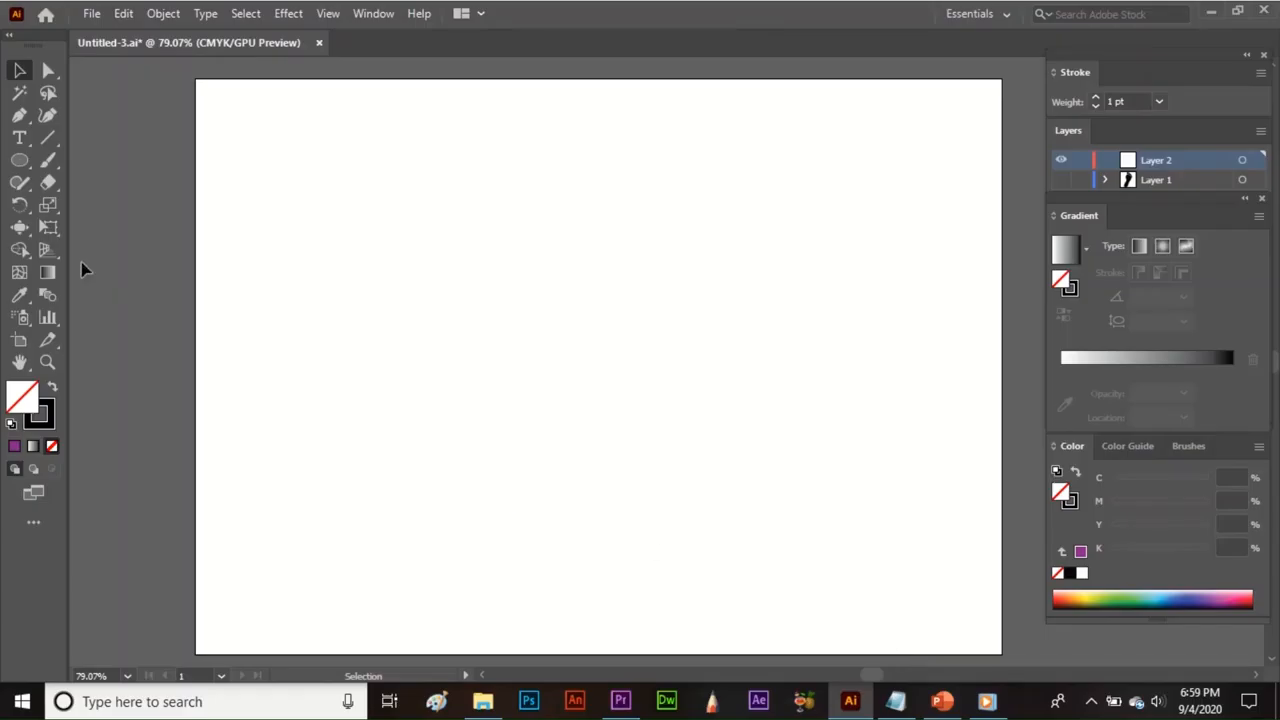
Step: Draw a wide ellipse with a tall narrow ellipse beside it and fill both with the last-used purple
left_click(22, 227)
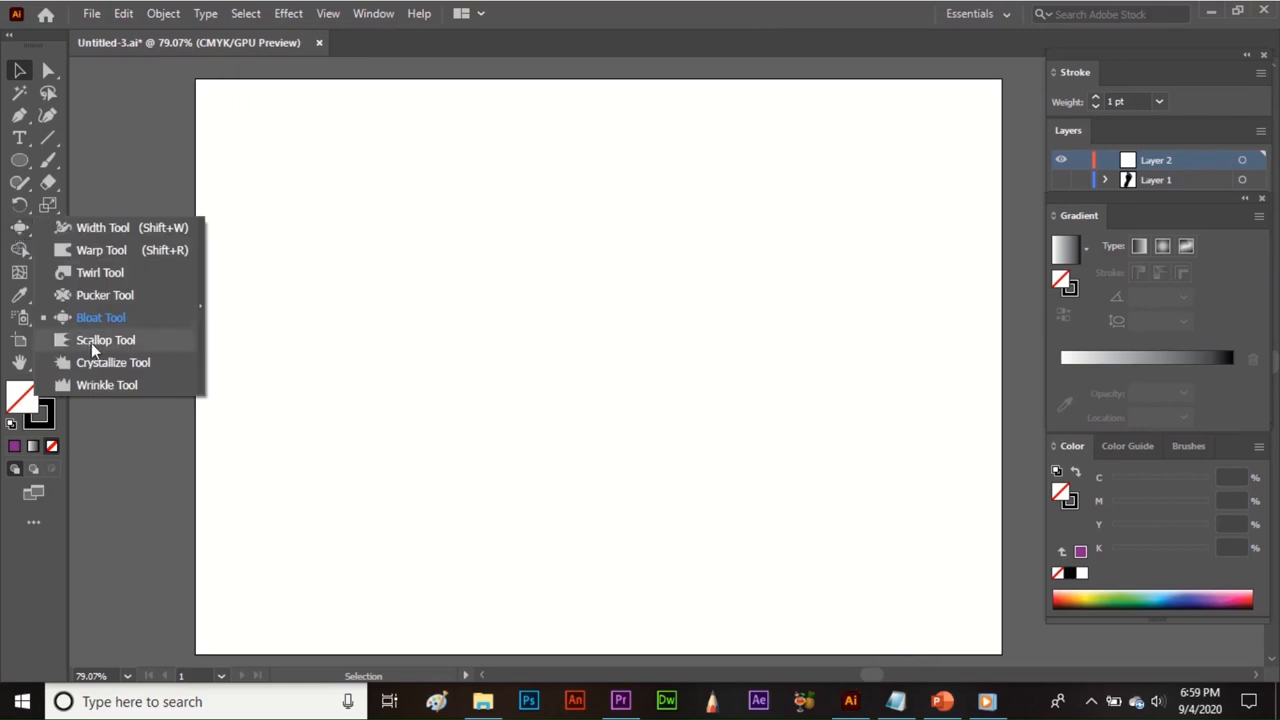
left_click(19, 160)
left_click_drag(307, 206, 500, 366)
left_click_drag(642, 180, 547, 498)
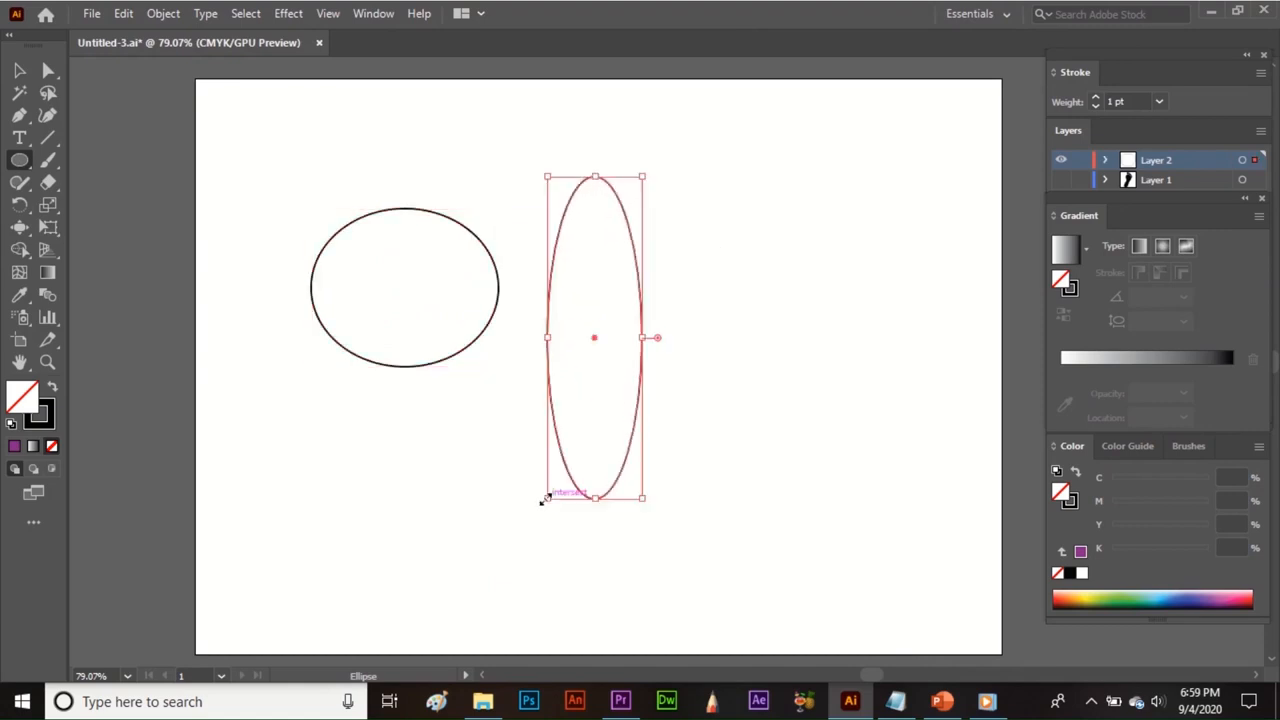
left_click(14, 446)
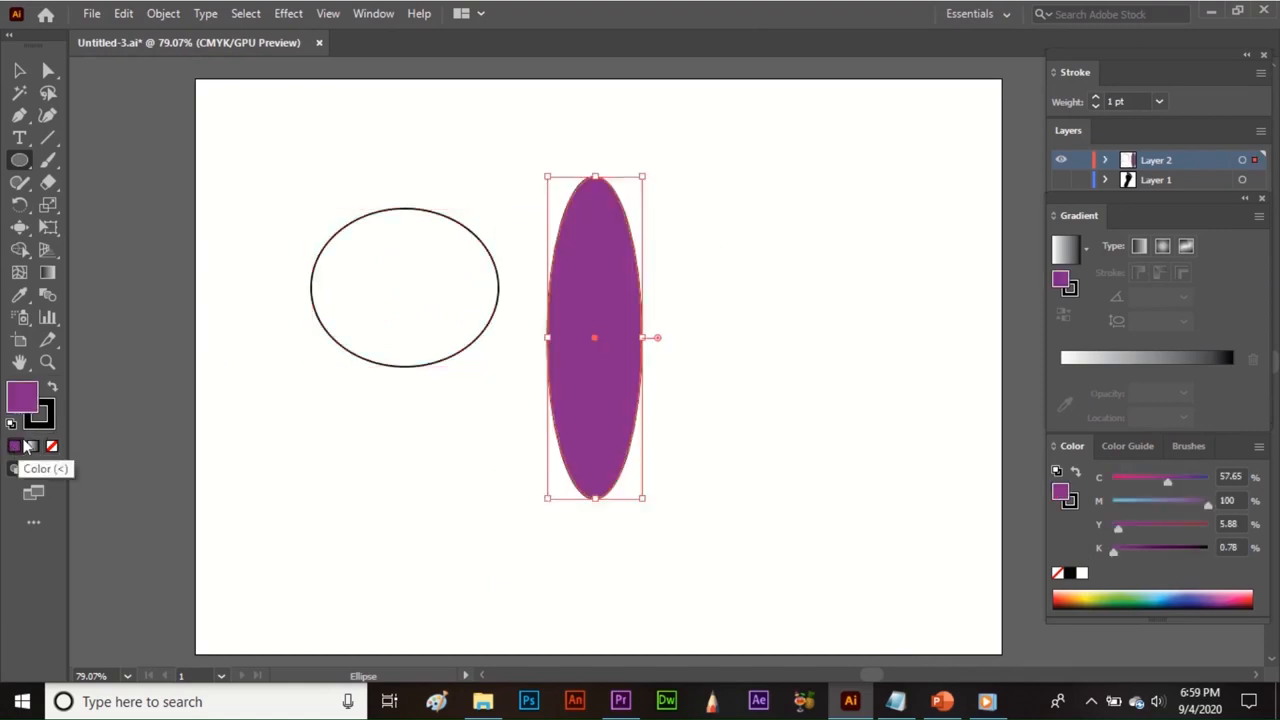
key("v")
left_click_drag(317, 230, 255, 327)
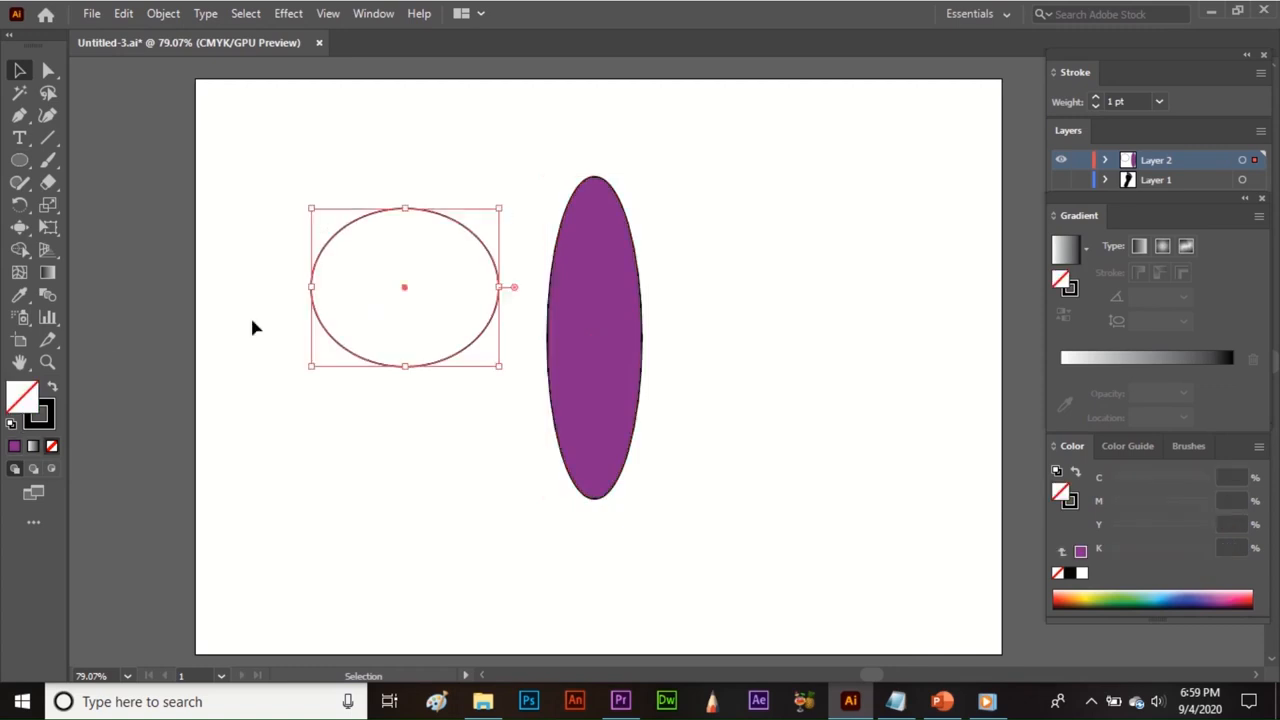
left_click(14, 446)
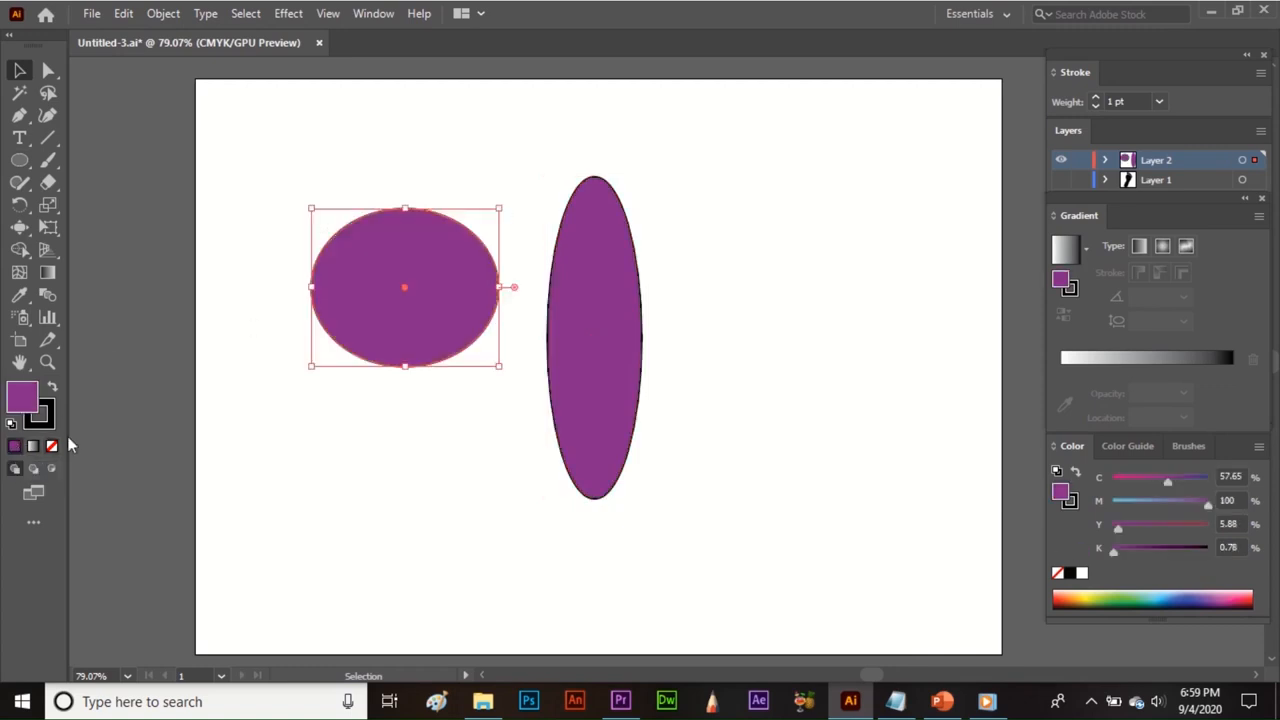
Step: Select both purple ellipses and scallop their outlines with several Scallop tool strokes
left_click_drag(255, 180, 697, 500)
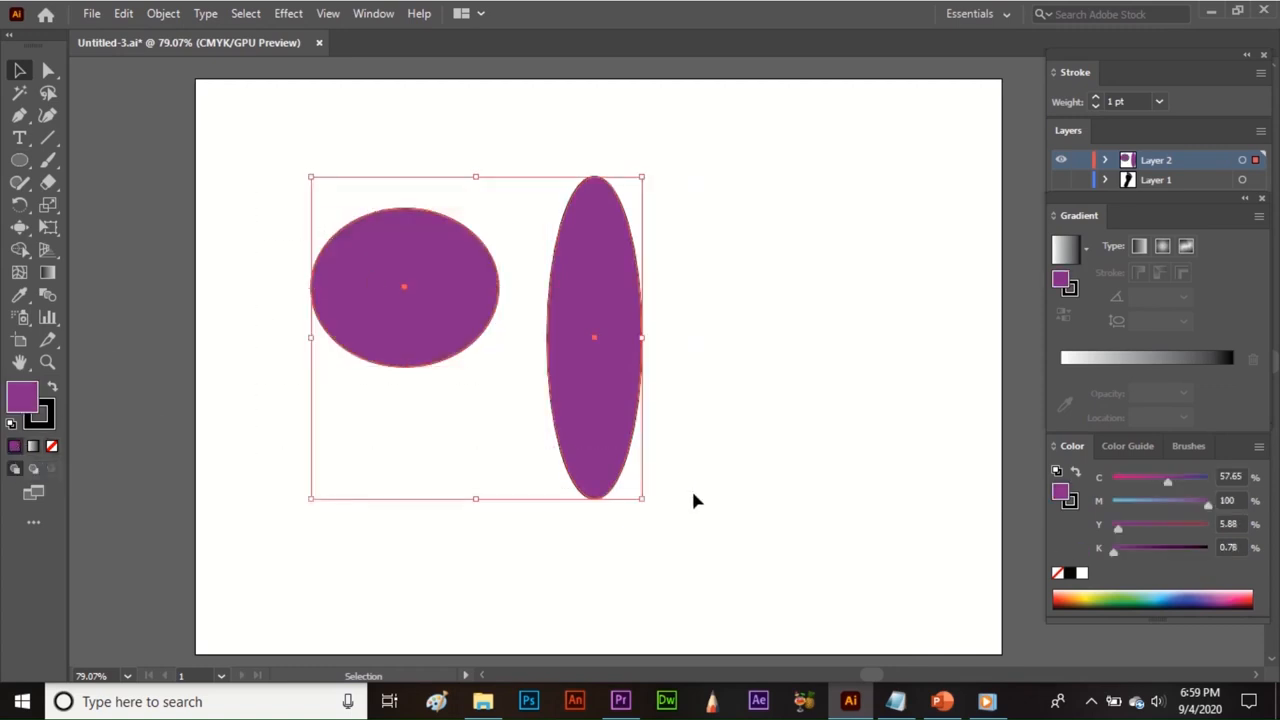
left_click_drag(20, 227, 131, 334)
mouse_move(377, 375)
left_mouse_down()
mouse_move(326, 369)
mouse_move(305, 444)
left_mouse_up()
mouse_move(357, 240)
left_mouse_down()
mouse_move(379, 271)
mouse_move(449, 240)
mouse_move(429, 271)
mouse_move(435, 312)
mouse_move(484, 363)
mouse_move(423, 306)
left_mouse_up()
left_click_drag(409, 296, 400, 289)
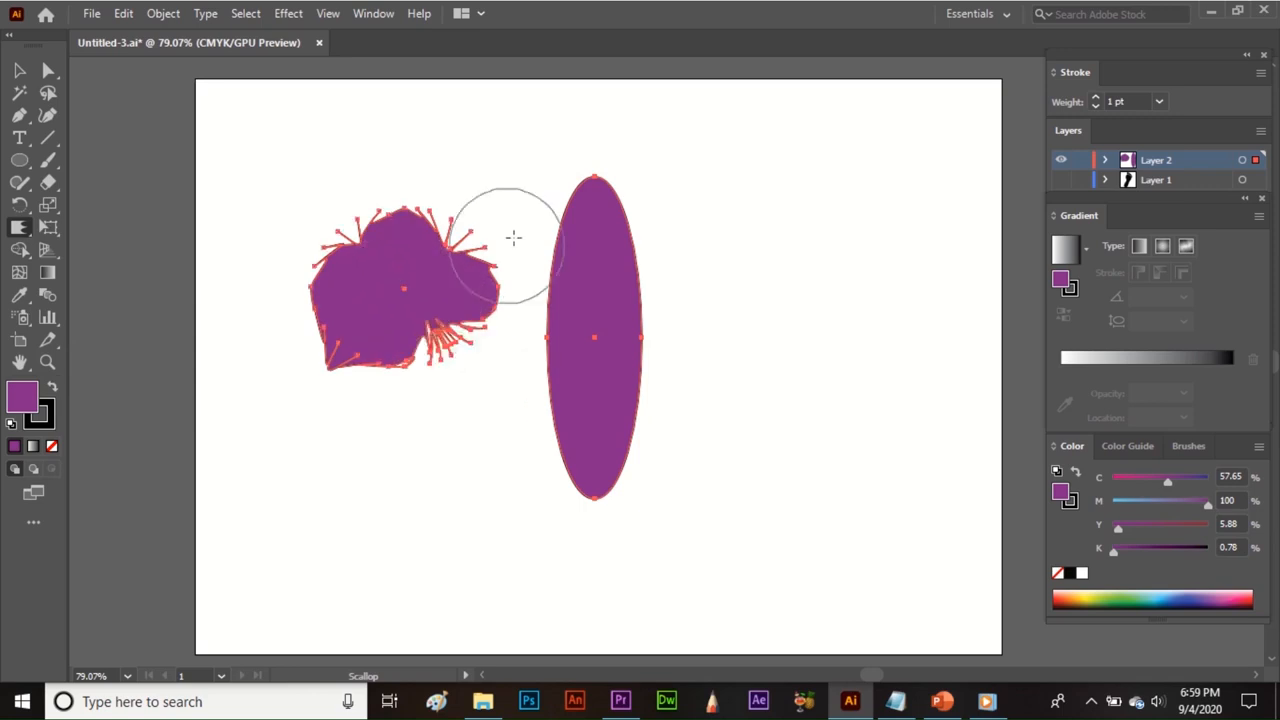
left_click_drag(585, 255, 597, 295)
mouse_move(600, 368)
left_mouse_down()
mouse_move(603, 397)
mouse_move(571, 400)
mouse_move(581, 342)
mouse_move(543, 329)
mouse_move(648, 392)
left_mouse_up()
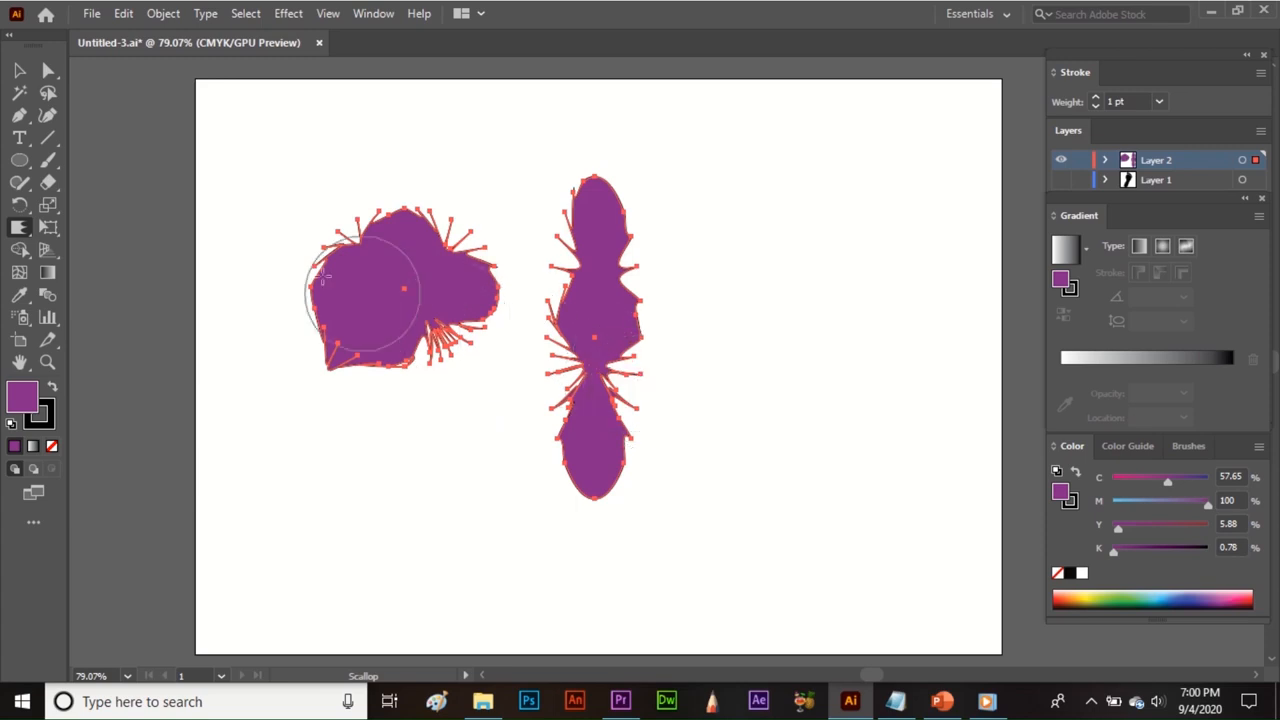
Step: Set the Scallop tool's brush width and height to 50 px each
double_click(20, 229)
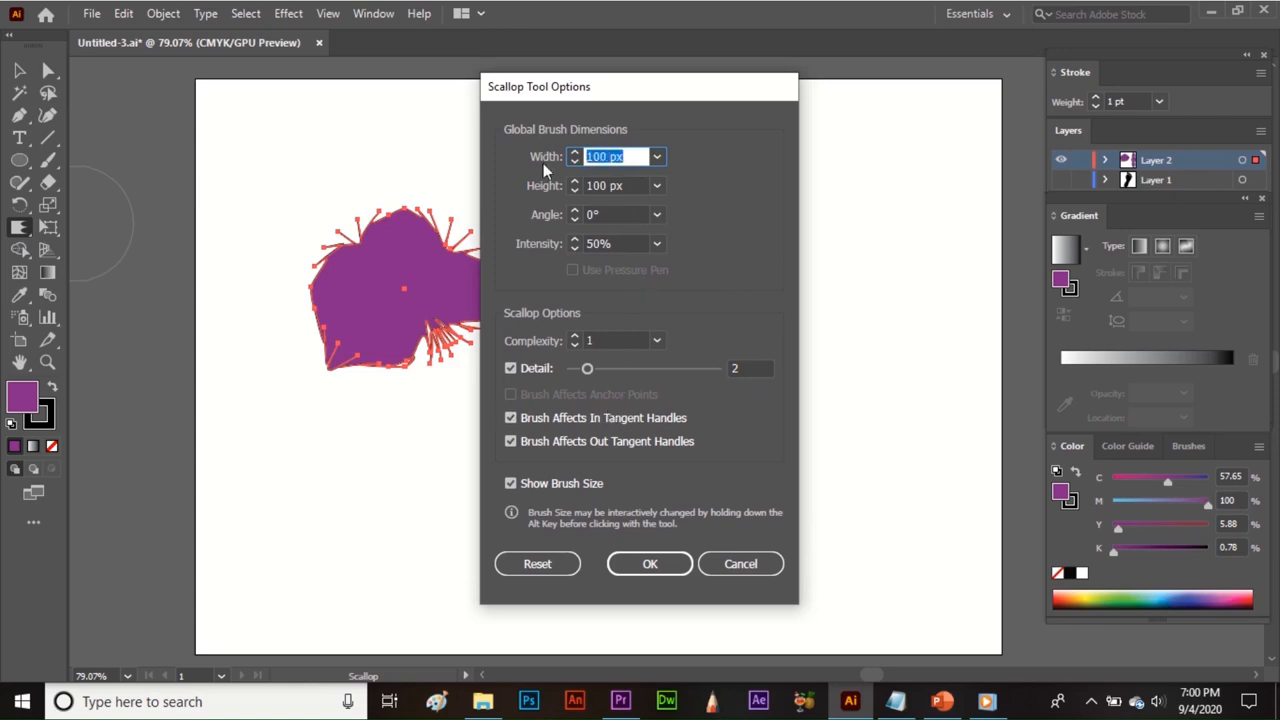
type("0")
left_click(632, 185)
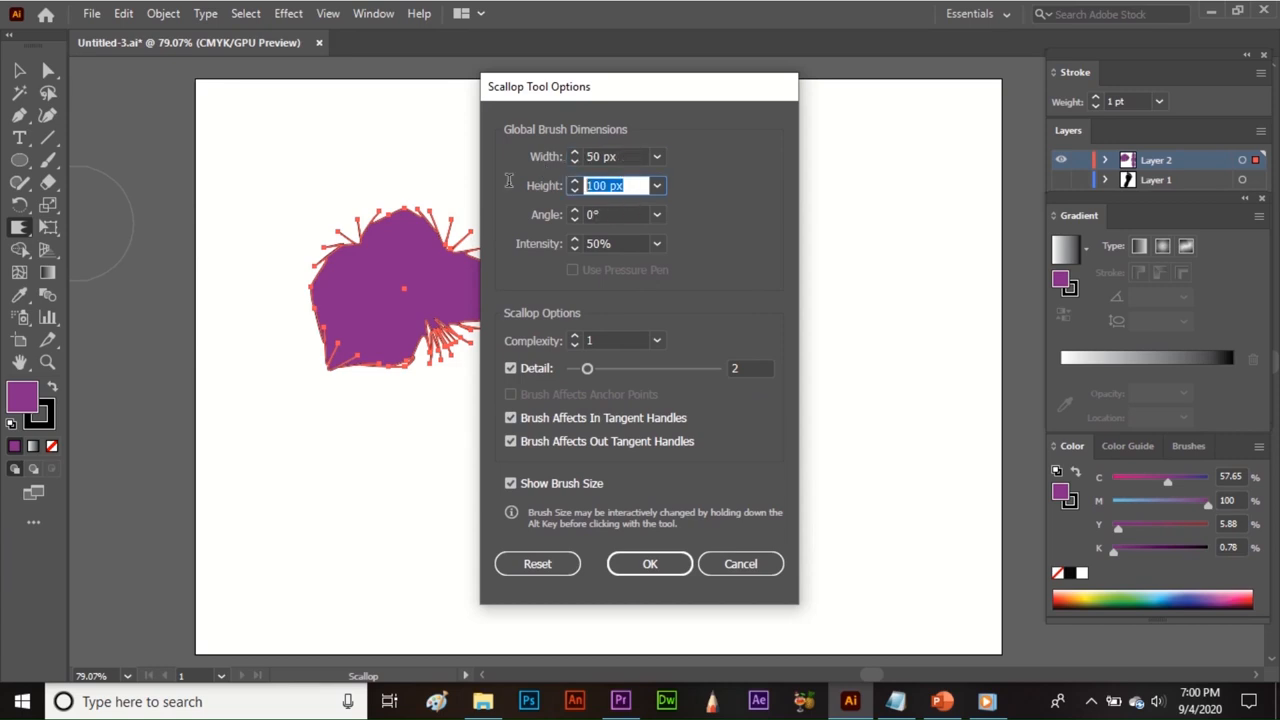
type("50")
left_click(645, 563)
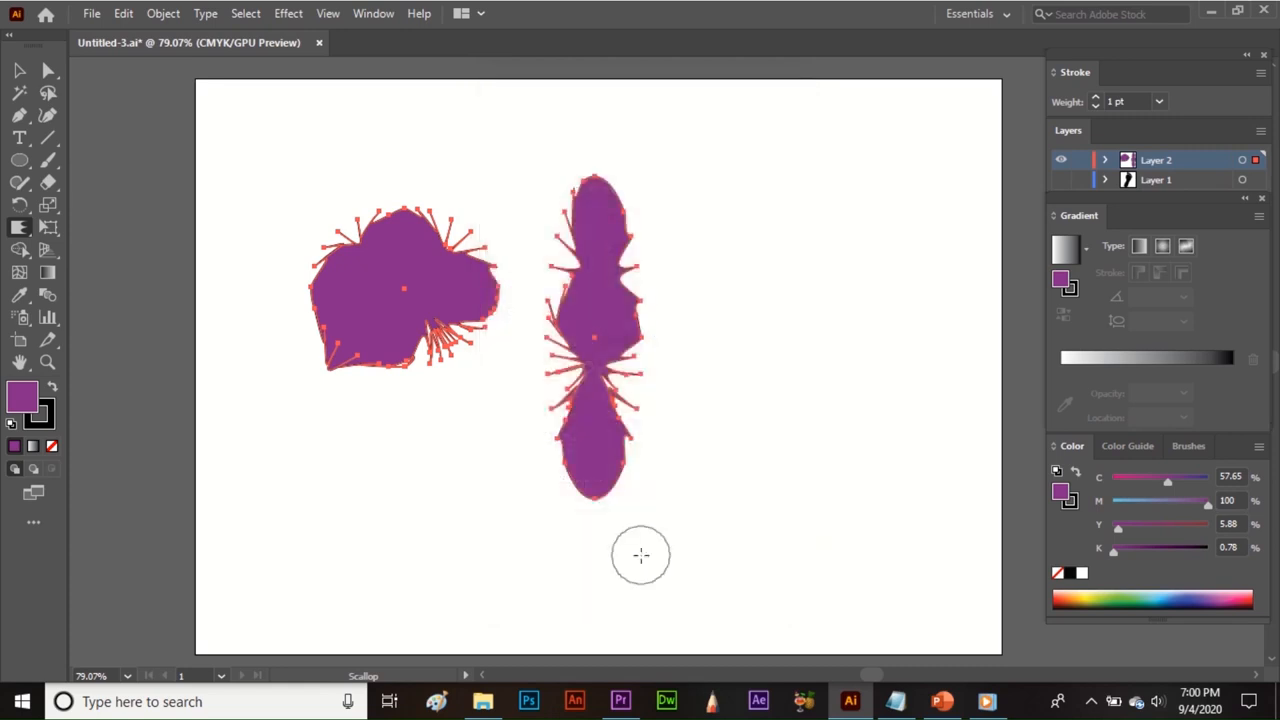
Step: Scallop both ends of the tall shape and the upper, left and right edges of the wide shape with the smaller brush
left_click_drag(591, 486, 594, 440)
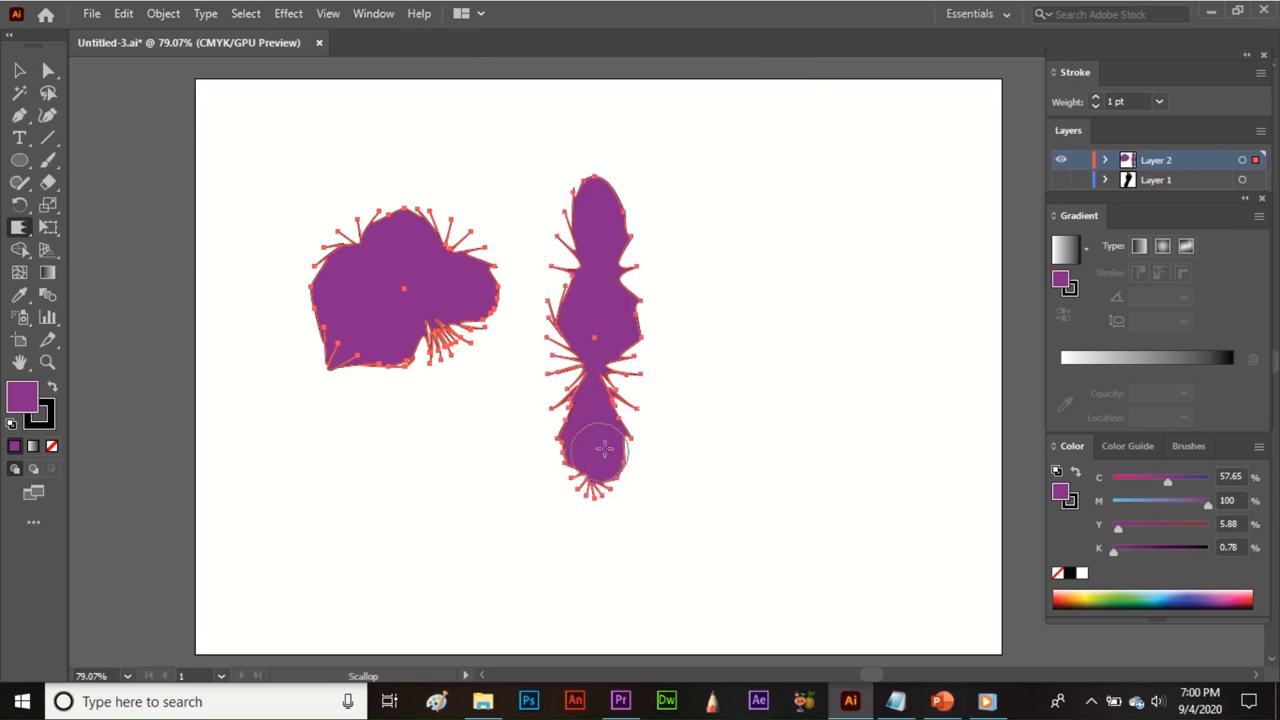
left_click_drag(602, 207, 654, 189)
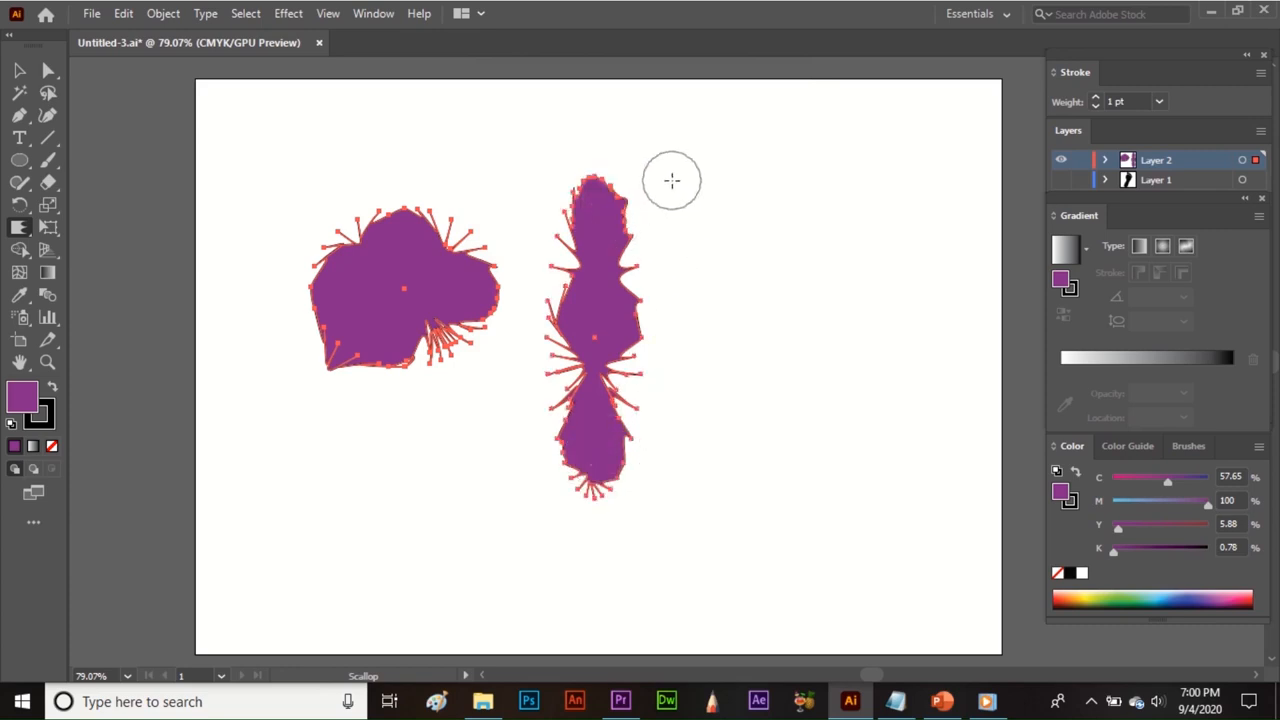
left_click_drag(411, 229, 401, 248)
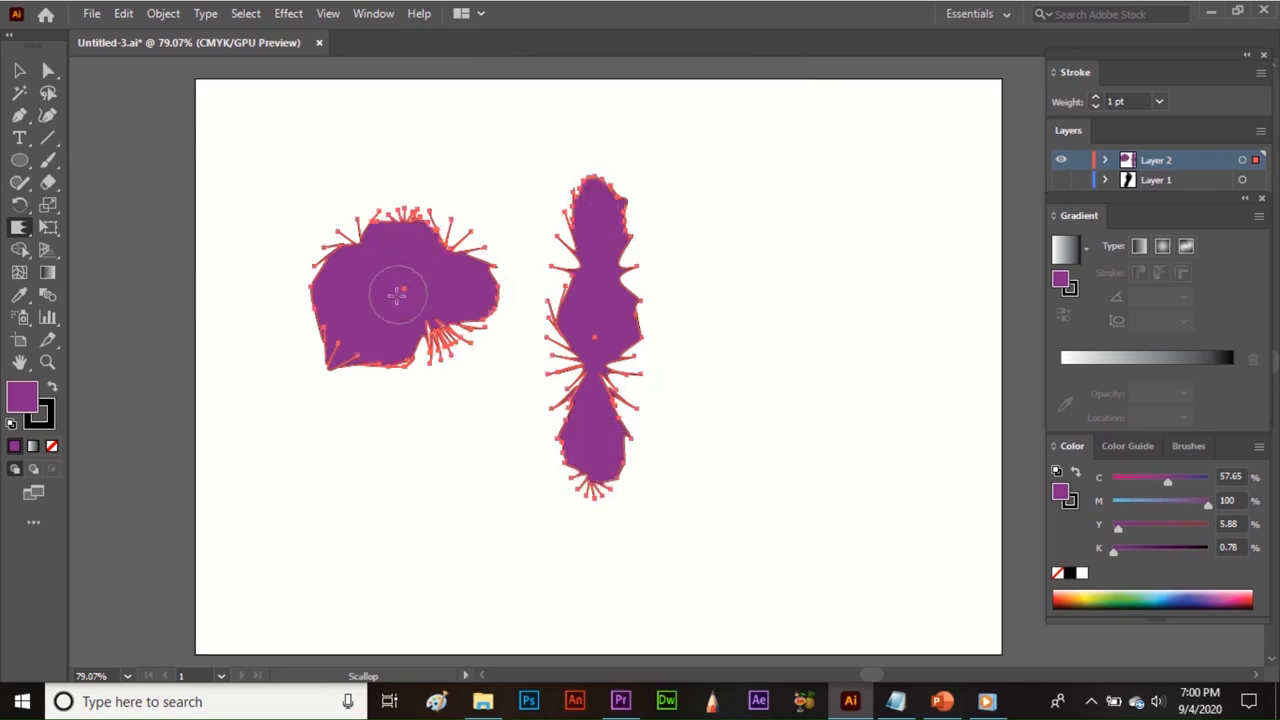
left_click_drag(321, 288, 383, 314)
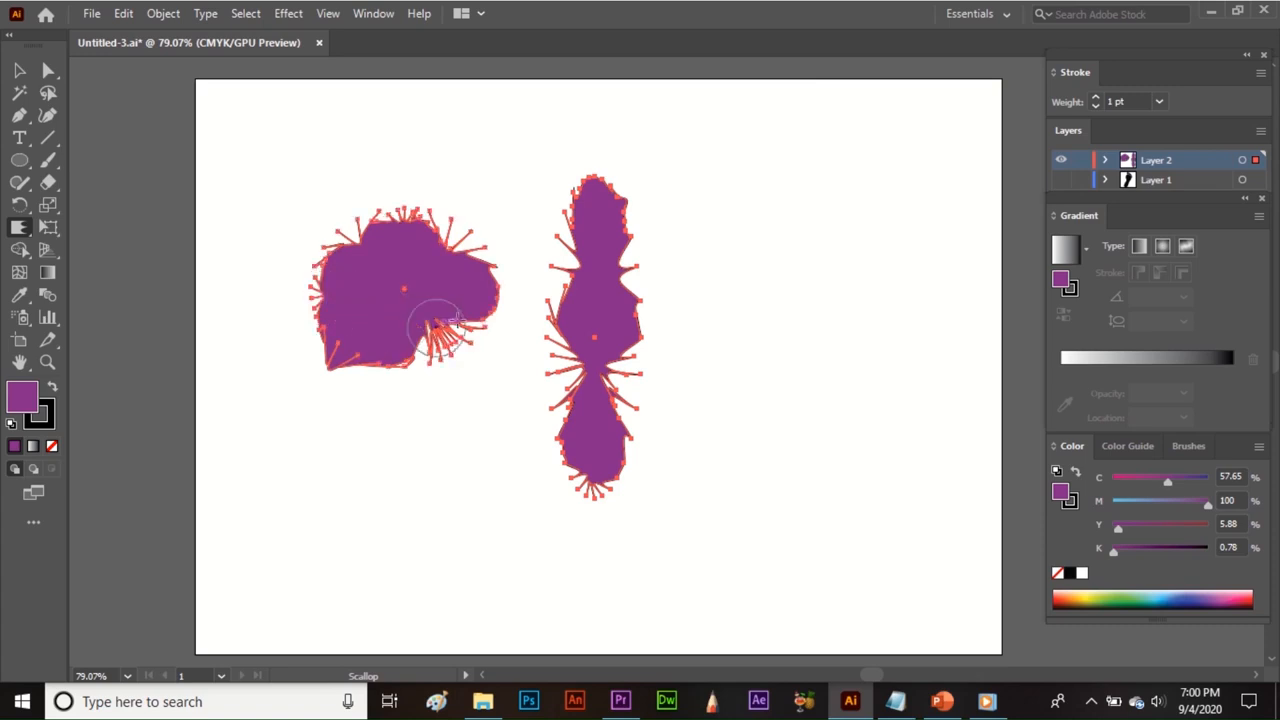
left_click_drag(512, 307, 434, 286)
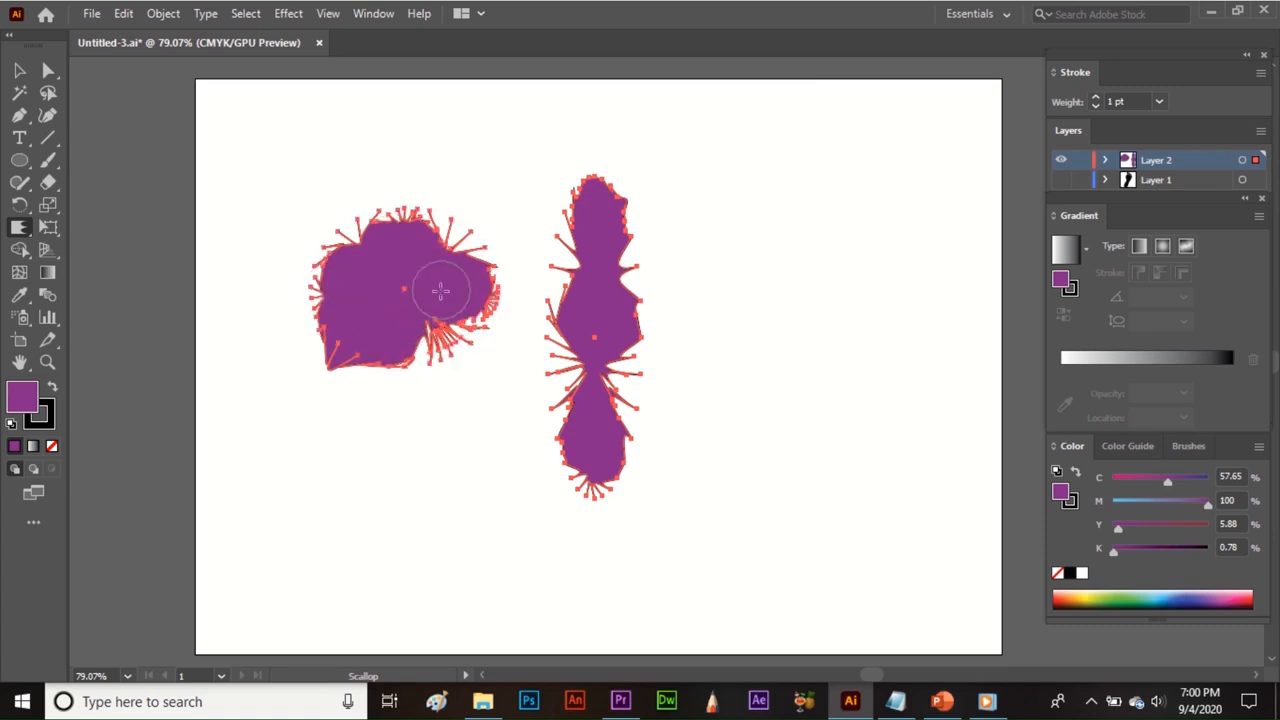
Step: Deselect the scalloped shapes to inspect them, and delete both from the artboard
key("v")
left_click(435, 420)
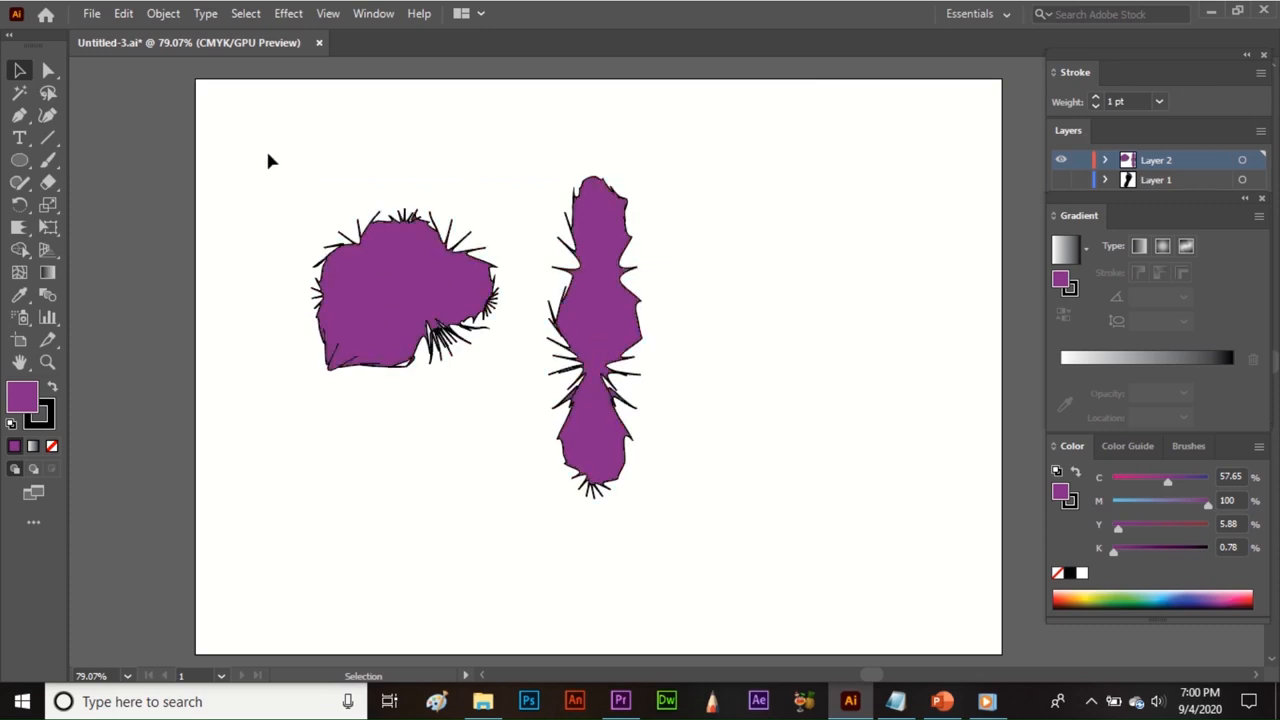
left_click_drag(278, 183, 878, 657)
key("Delete")
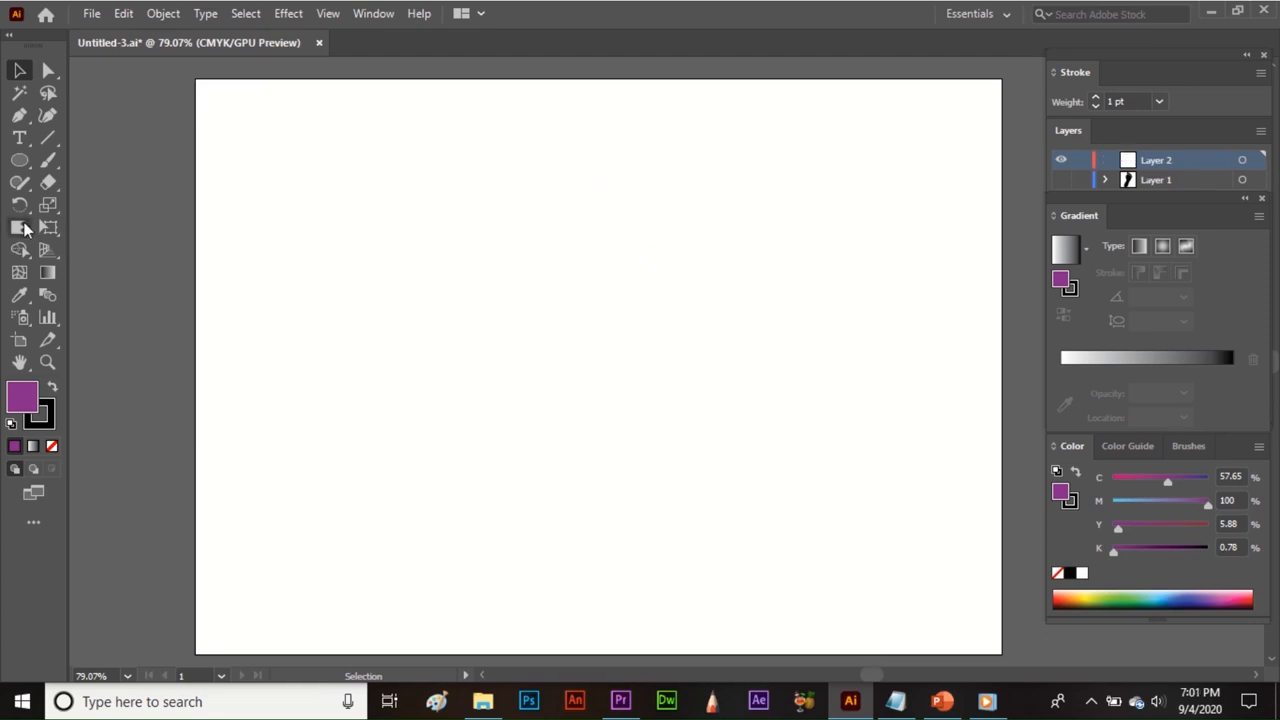
Step: Draw a tall purple rectangle and a wide purple rectangle beside it
left_click(24, 230)
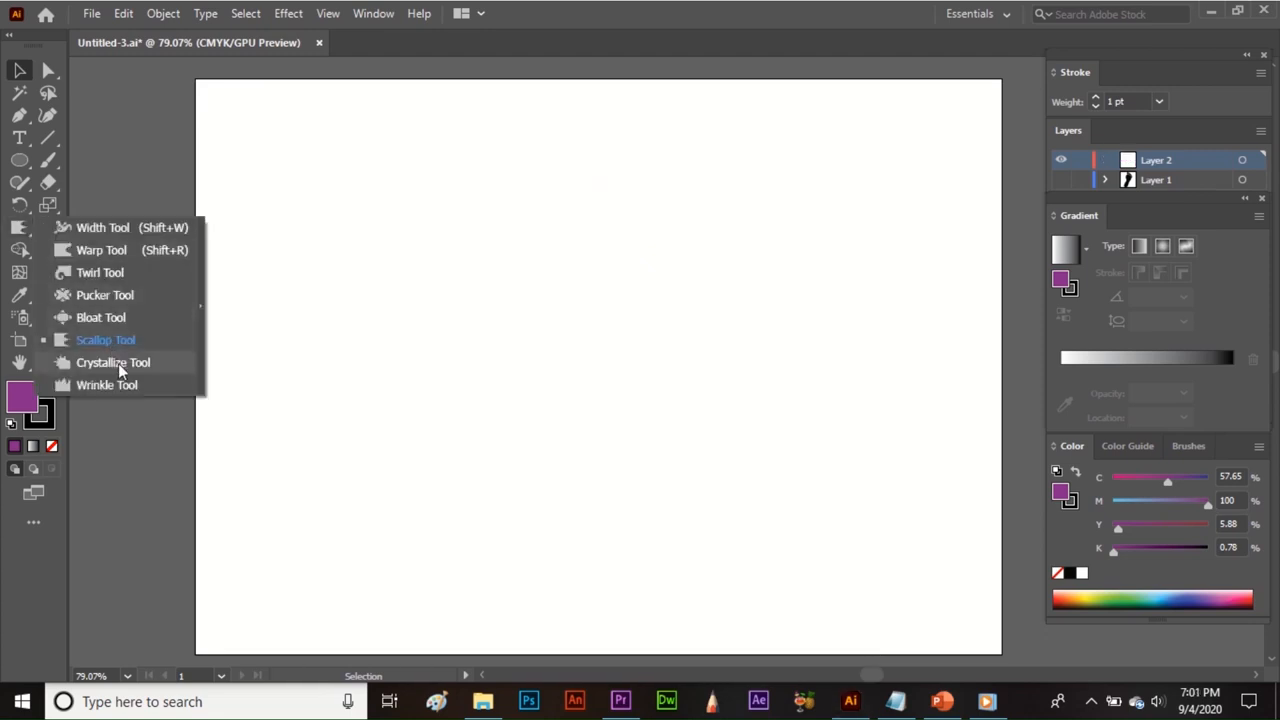
left_click(20, 160)
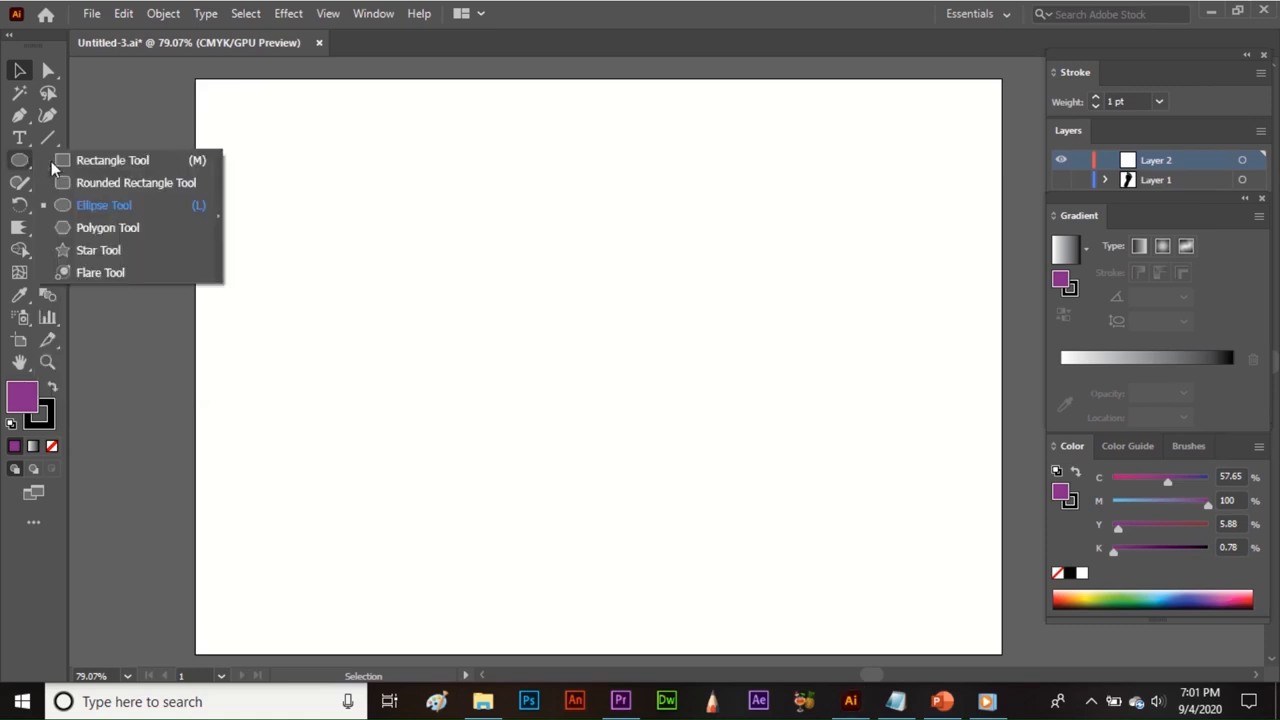
left_click(88, 163)
left_click_drag(284, 158, 445, 463)
left_click_drag(526, 257, 846, 378)
Step: Crystallize the bottom edge, right edge, both top corners and left edge of the tall rectangle
key("v")
left_click_drag(232, 140, 704, 378)
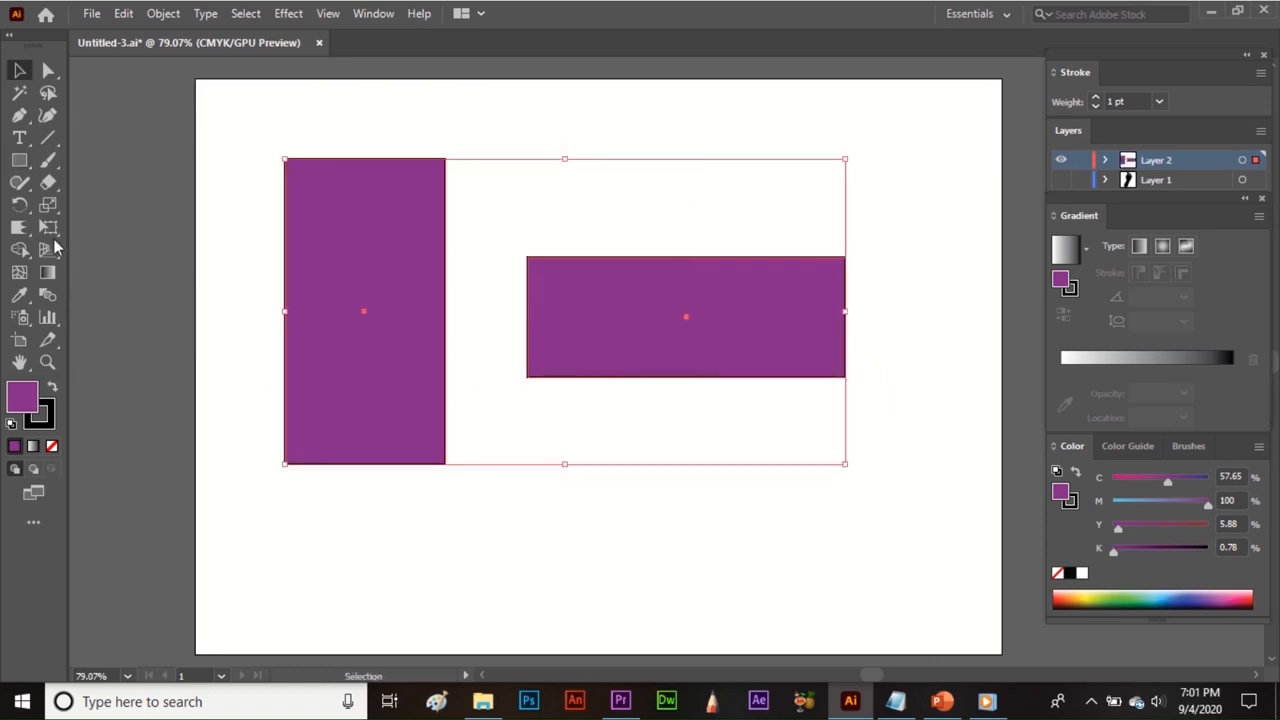
left_click_drag(22, 233, 112, 368)
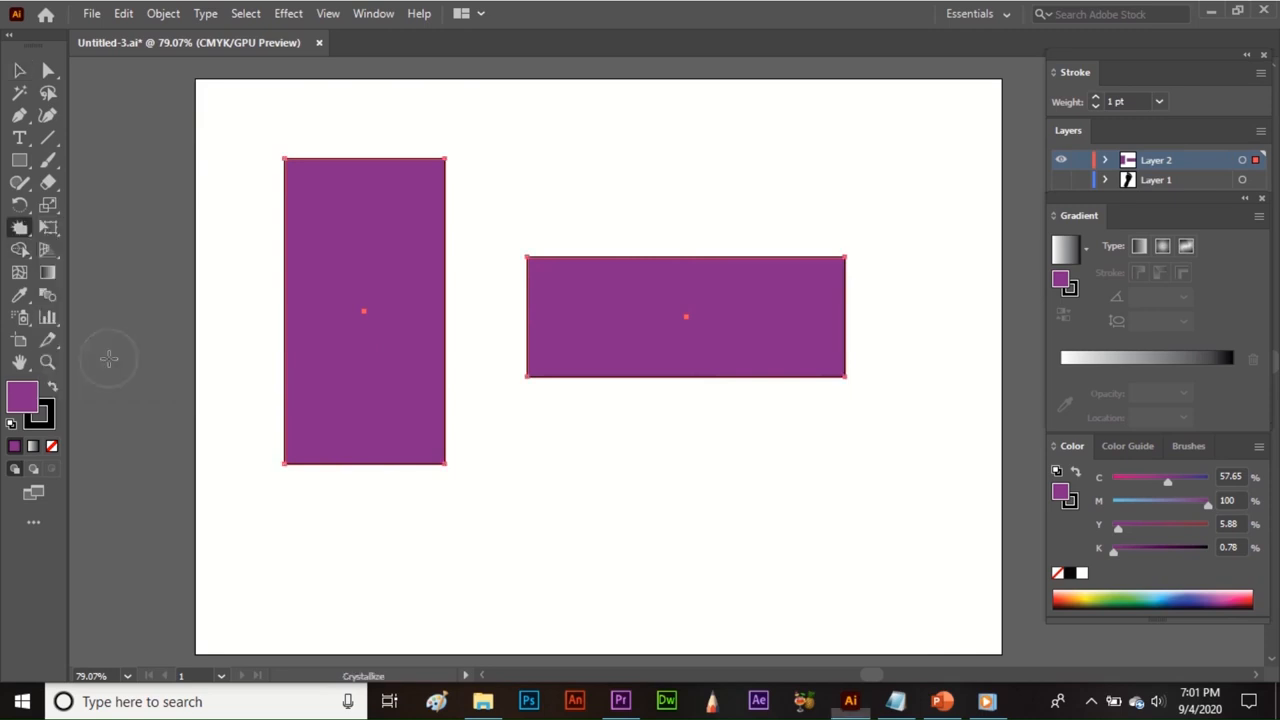
mouse_move(320, 455)
left_mouse_down()
mouse_move(332, 440)
mouse_move(367, 448)
mouse_move(422, 497)
mouse_move(430, 490)
left_mouse_up()
left_click_drag(437, 400, 468, 430)
left_click_drag(443, 314, 434, 294)
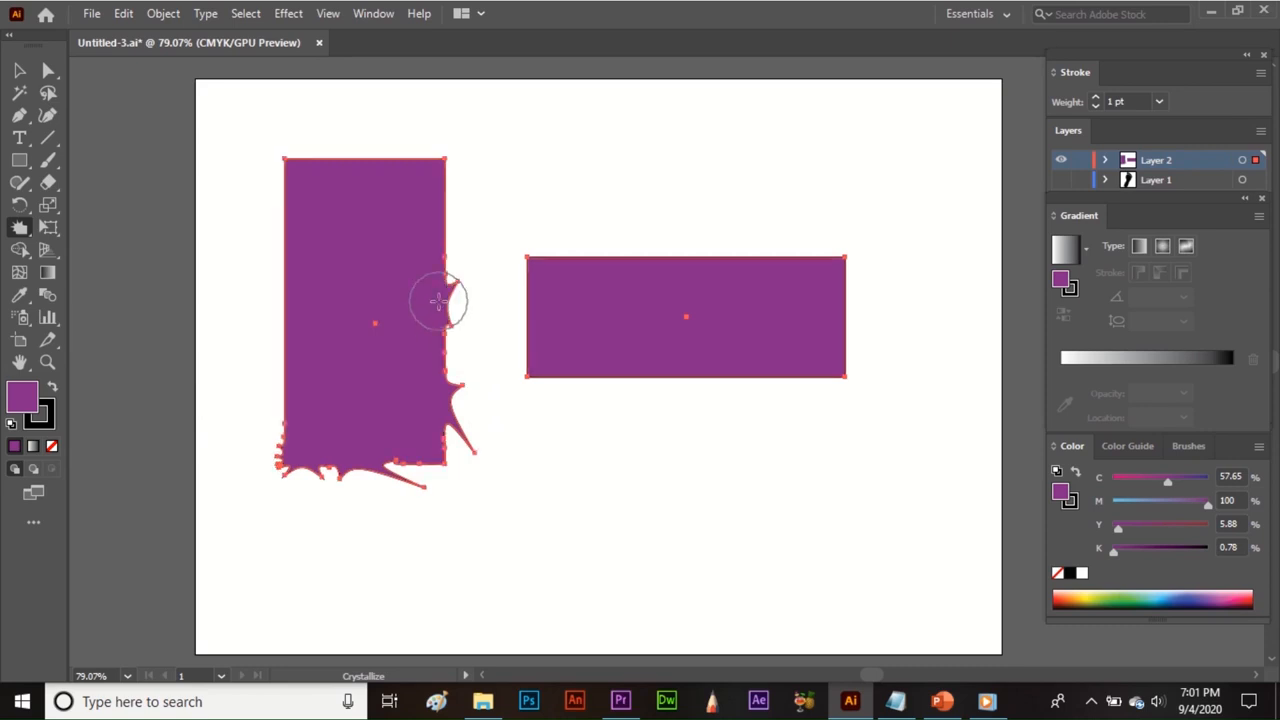
mouse_move(300, 163)
left_mouse_down()
mouse_move(246, 126)
mouse_move(258, 134)
left_mouse_up()
left_click_drag(402, 179, 453, 138)
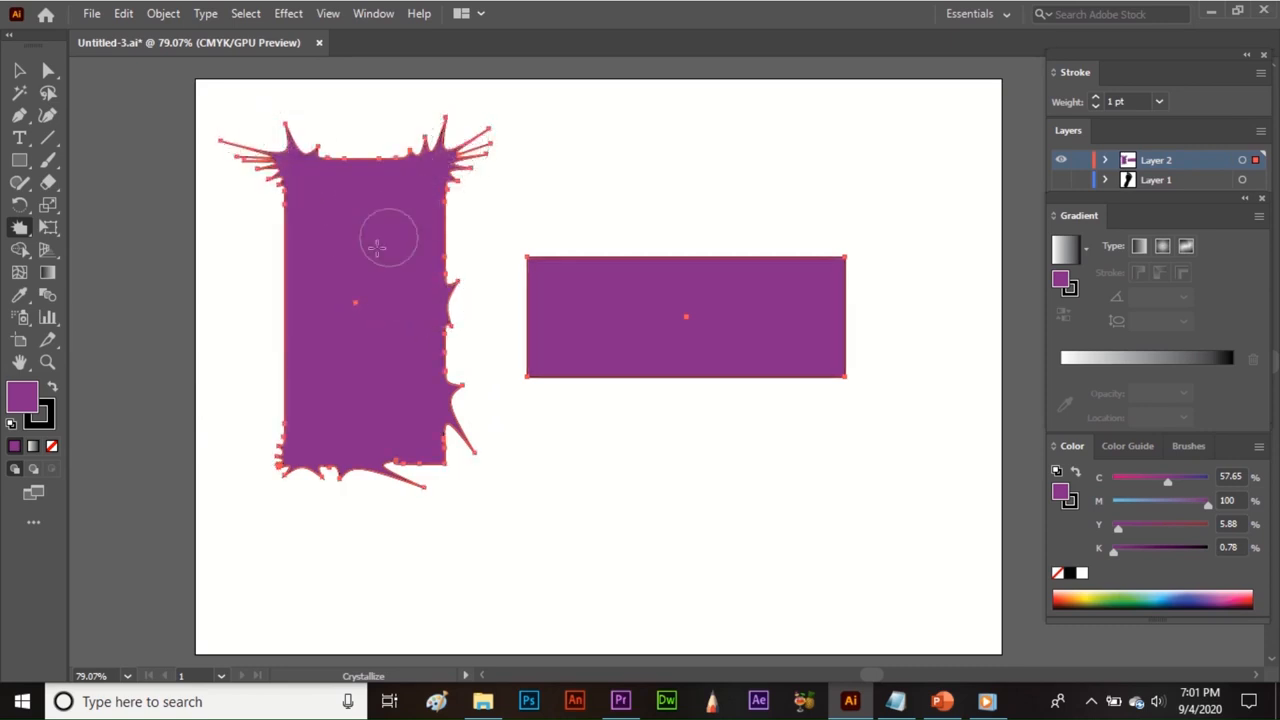
left_click_drag(304, 302, 252, 340)
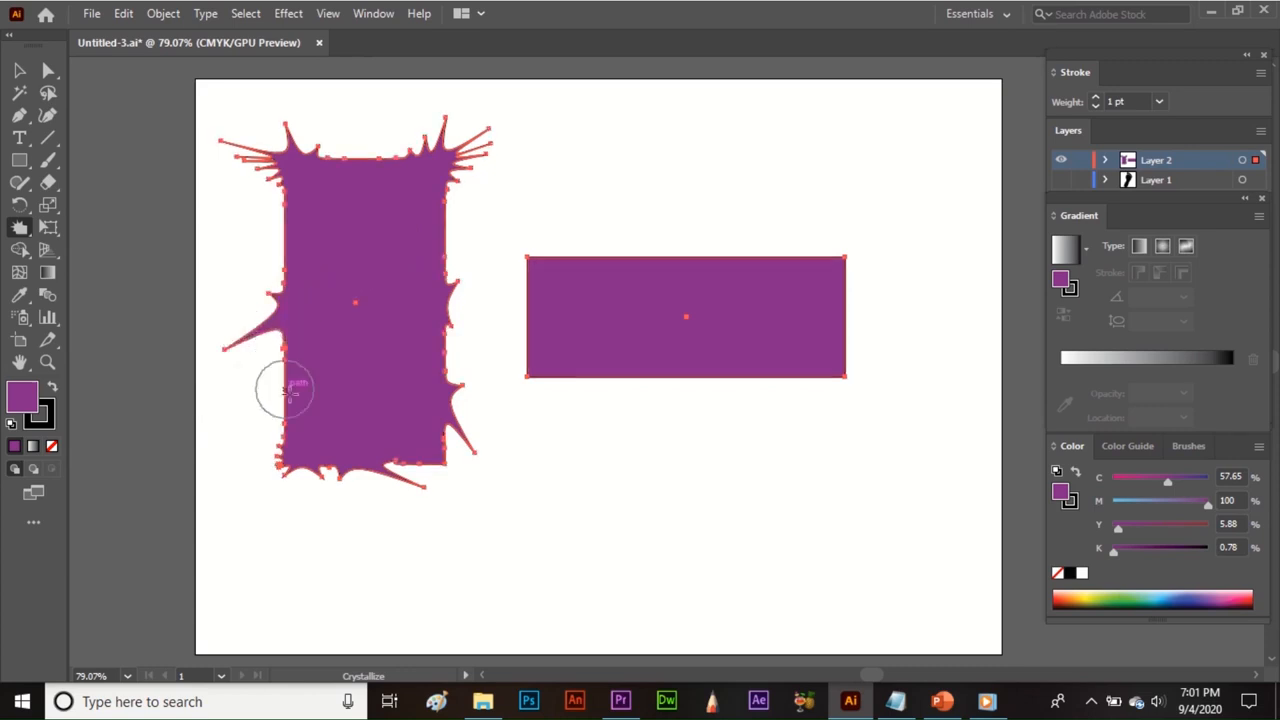
Step: Crystallize the lower corners, upper edge, bottom edge and upper-left corner of the wide rectangle with outward and inward spikes
left_click_drag(531, 349, 536, 430)
left_click_drag(663, 283, 661, 212)
mouse_move(715, 258)
left_mouse_down()
mouse_move(760, 268)
mouse_move(825, 230)
left_mouse_up()
mouse_move(824, 340)
left_mouse_down()
mouse_move(866, 414)
mouse_move(834, 391)
left_mouse_up()
left_click_drag(749, 366, 760, 452)
left_click_drag(506, 260, 562, 286)
left_click_drag(635, 369, 659, 443)
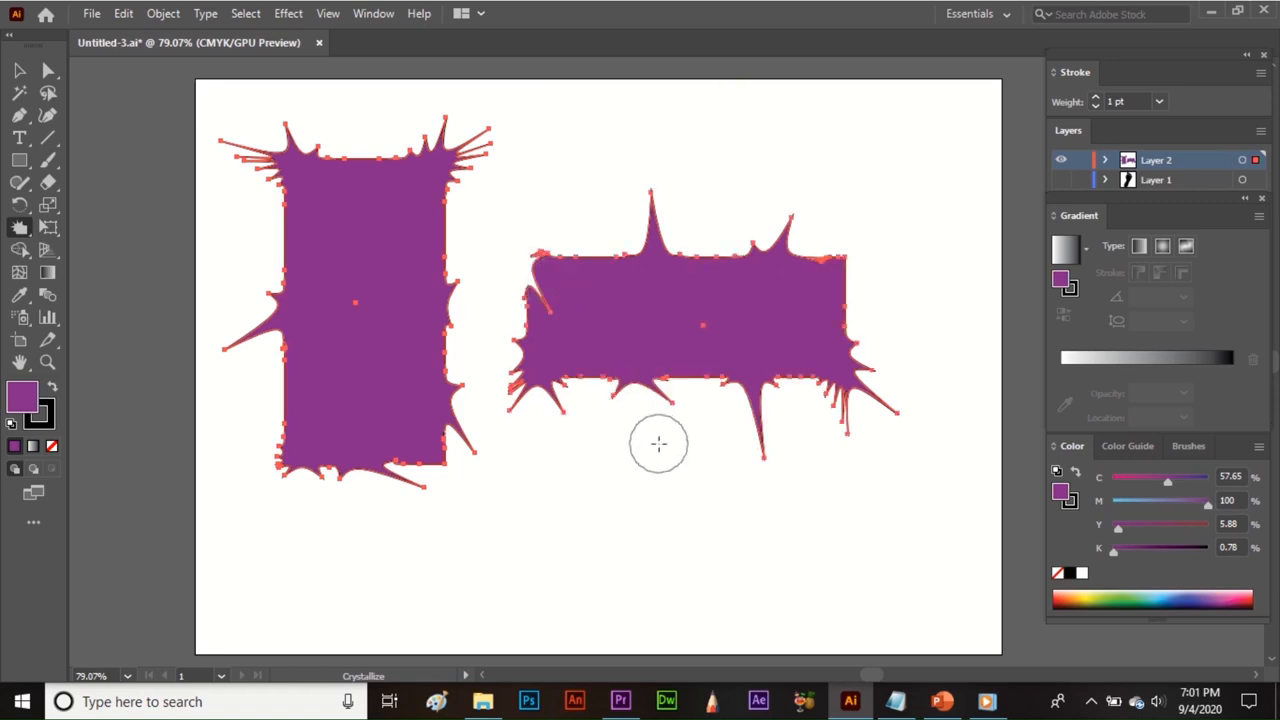
Step: Add short crystallize spikes at the wide shape's upper corners and on the tall shape's top, left and right edges
left_click_drag(836, 272, 851, 270)
left_click_drag(553, 257, 557, 258)
left_click_drag(362, 165, 365, 154)
left_click_drag(289, 245, 277, 243)
left_click_drag(445, 238, 449, 233)
Step: Set the Crystallize tool's brush width and height to 100 px each and its intensity to 52%
double_click(20, 229)
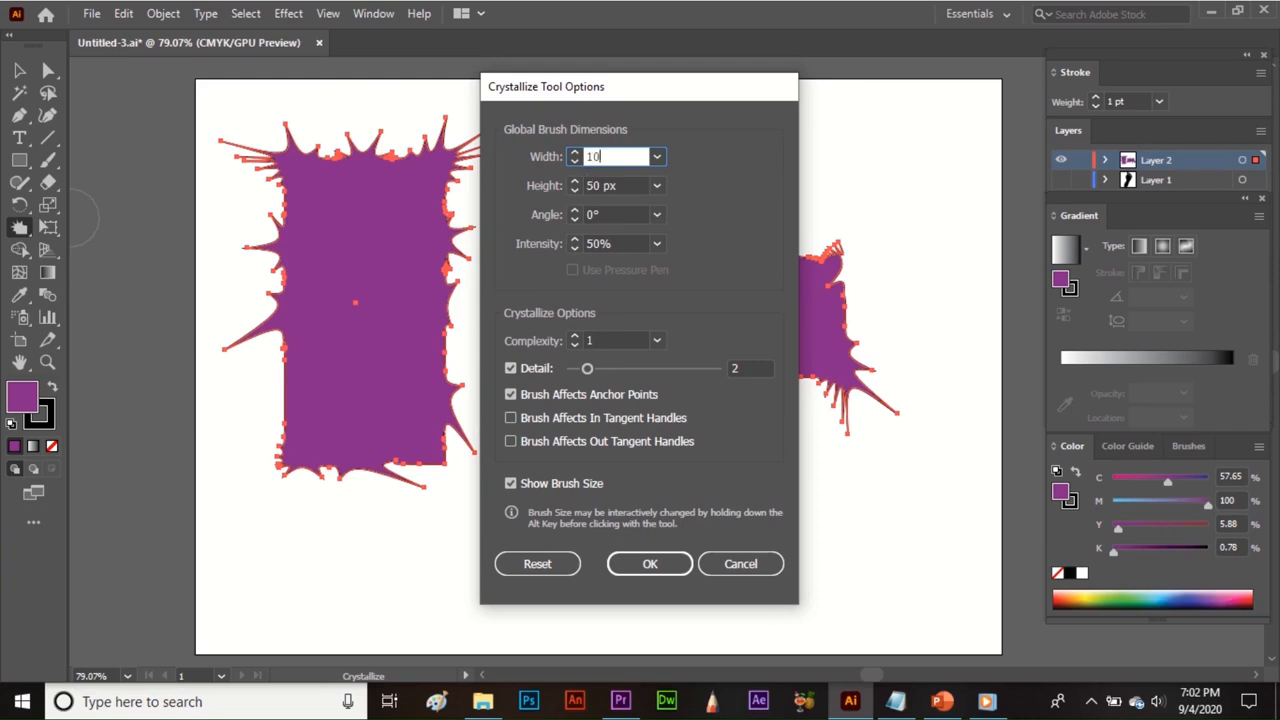
key("Tab")
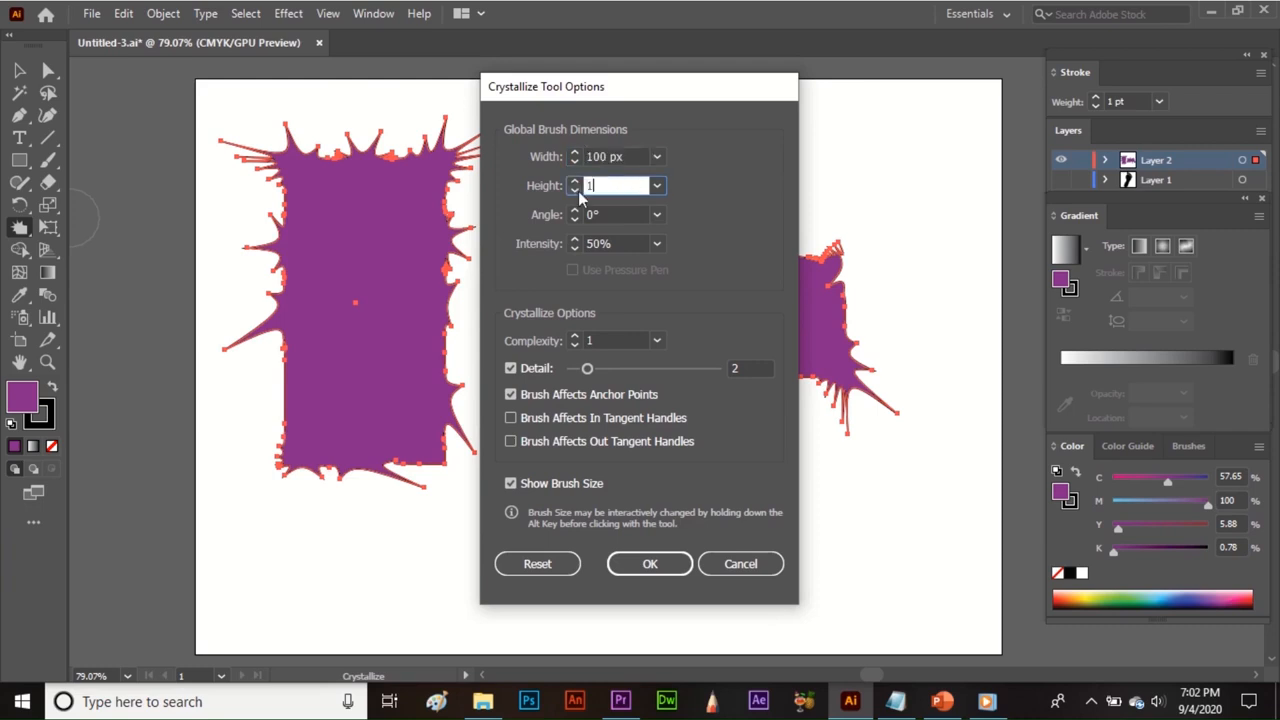
type("100")
left_click(576, 240)
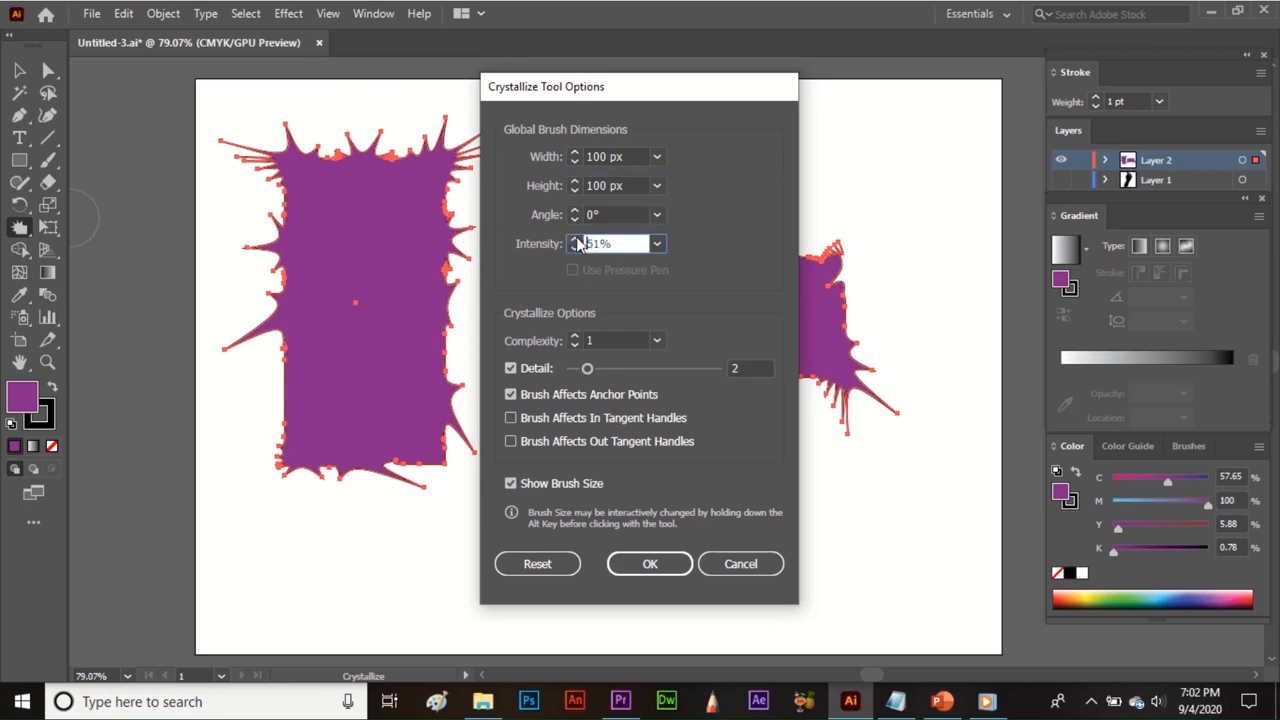
left_click(646, 564)
left_click(645, 566)
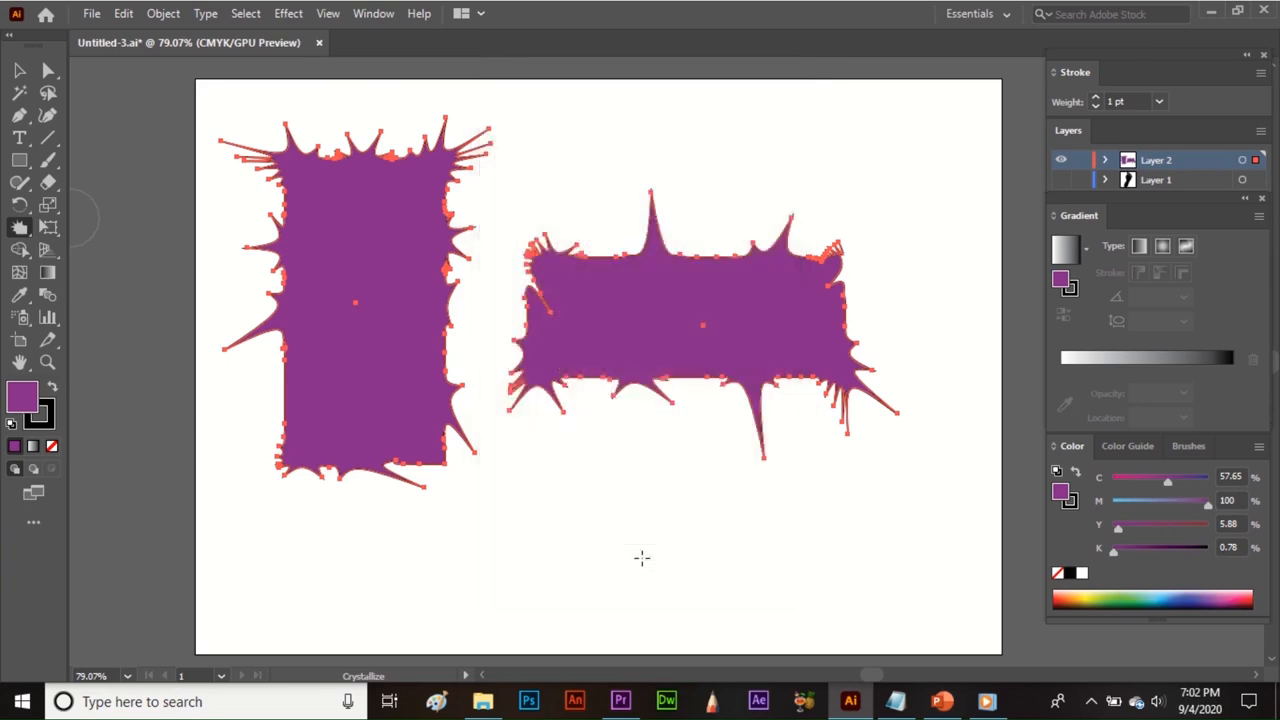
Step: Crystallize the tall shape's lower and left edges with the larger brush, and delete both crystallized shapes
mouse_move(423, 449)
left_mouse_down()
mouse_move(480, 493)
mouse_move(371, 454)
mouse_move(284, 460)
mouse_move(297, 354)
mouse_move(272, 332)
left_mouse_up()
key("v")
left_click(547, 556)
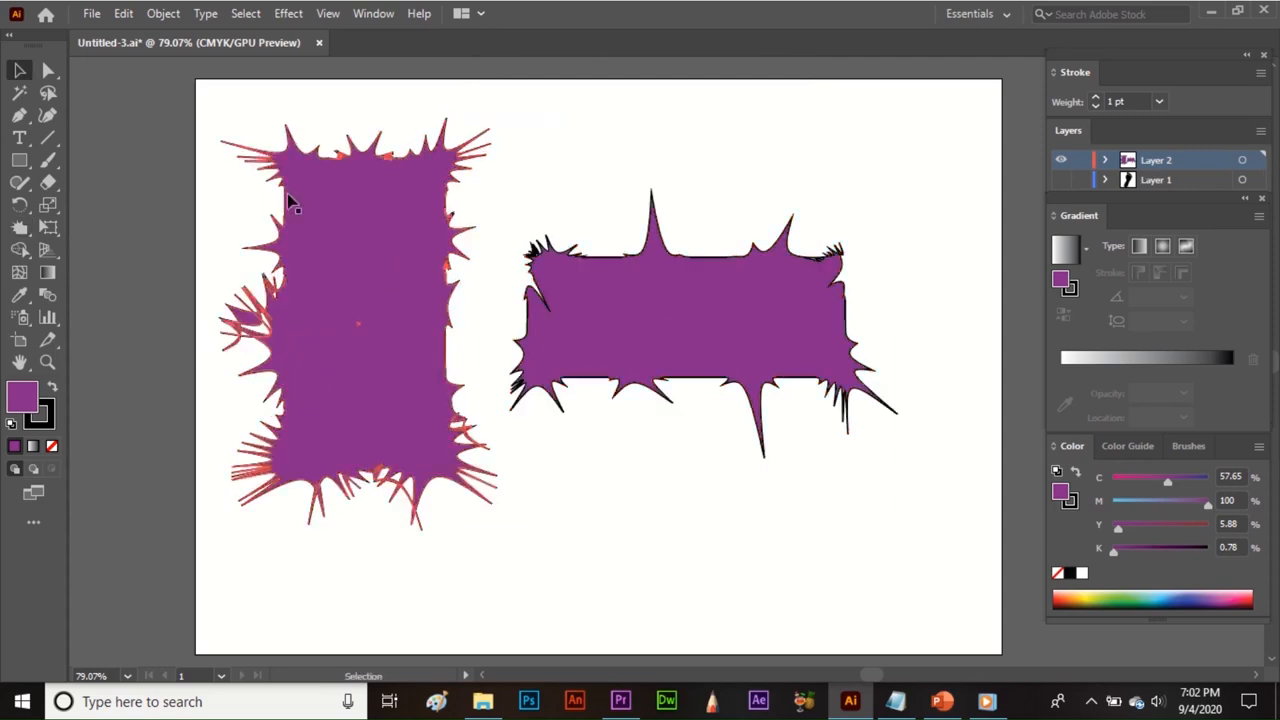
left_click_drag(198, 107, 897, 530)
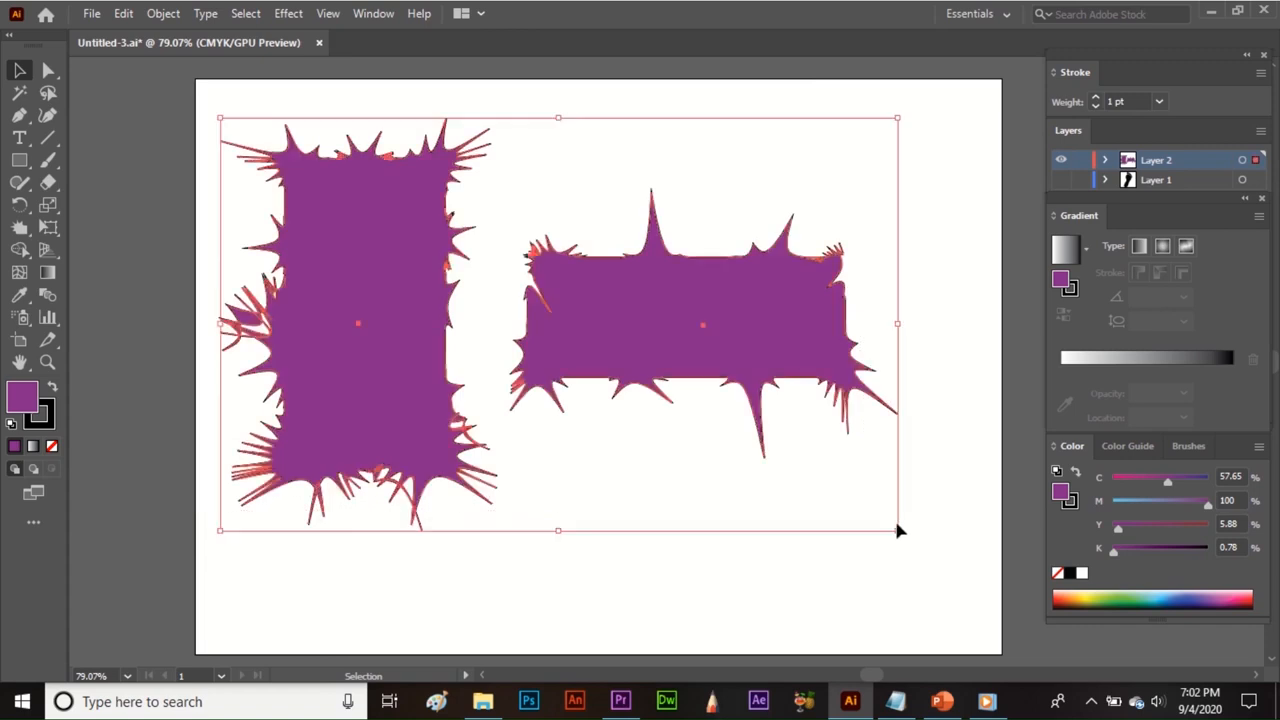
key("Delete")
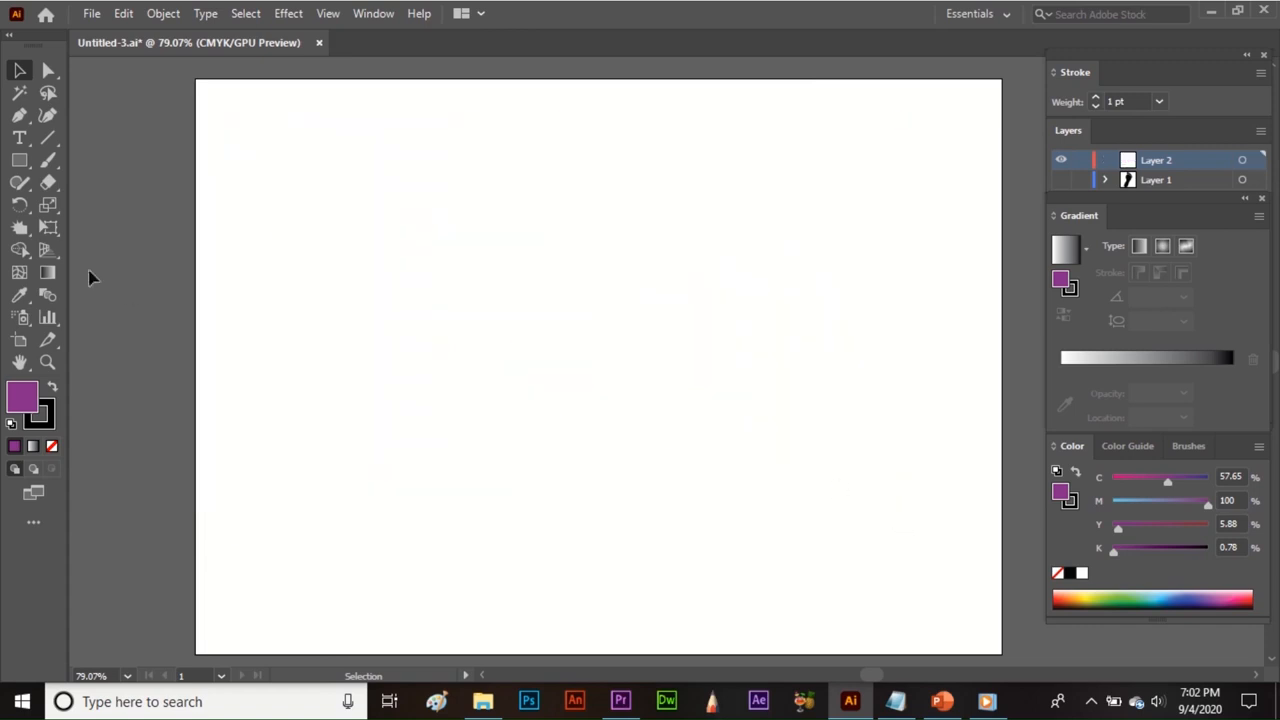
Step: Draw a small purple hexagon and a larger, tilted purple hexagon beside it
left_click(19, 227)
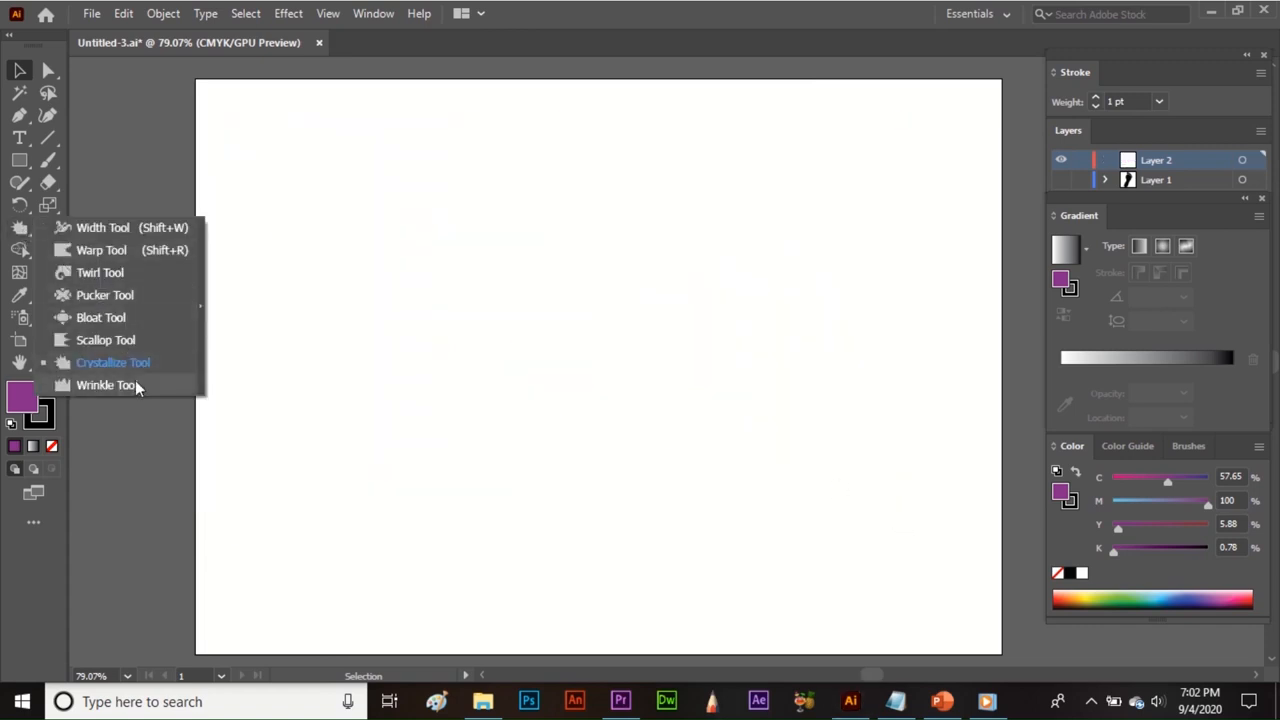
left_click(21, 163)
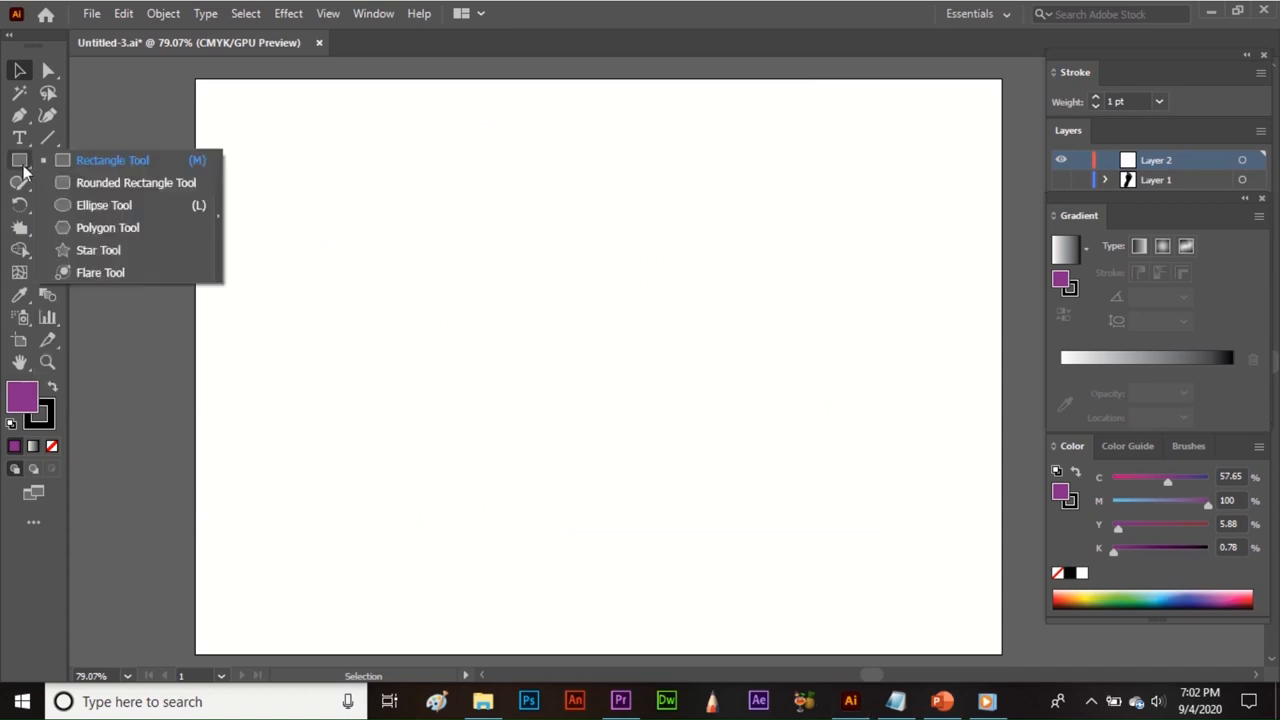
left_click(108, 228)
left_click_drag(329, 243, 360, 302)
left_click_drag(570, 294, 583, 433)
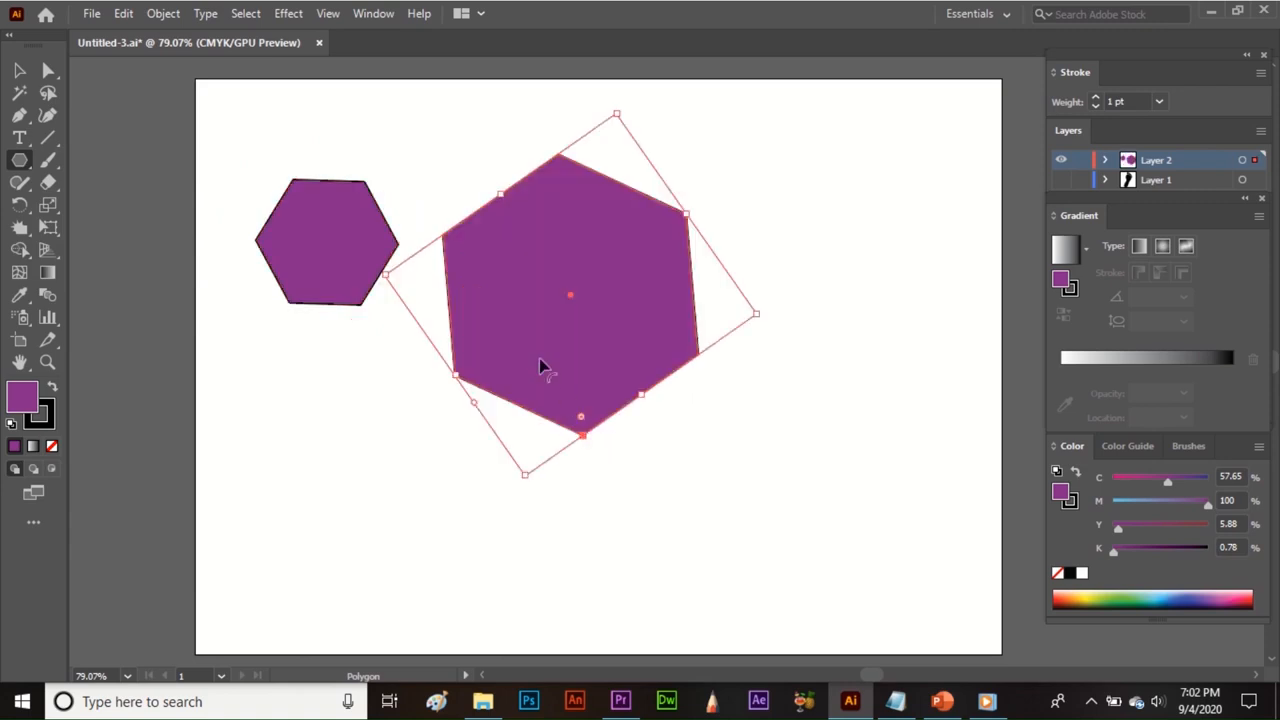
Step: Select both hexagons and wrinkle the bottom and top edges of the small one with the Wrinkle tool
key("v")
left_click_drag(212, 128, 590, 366)
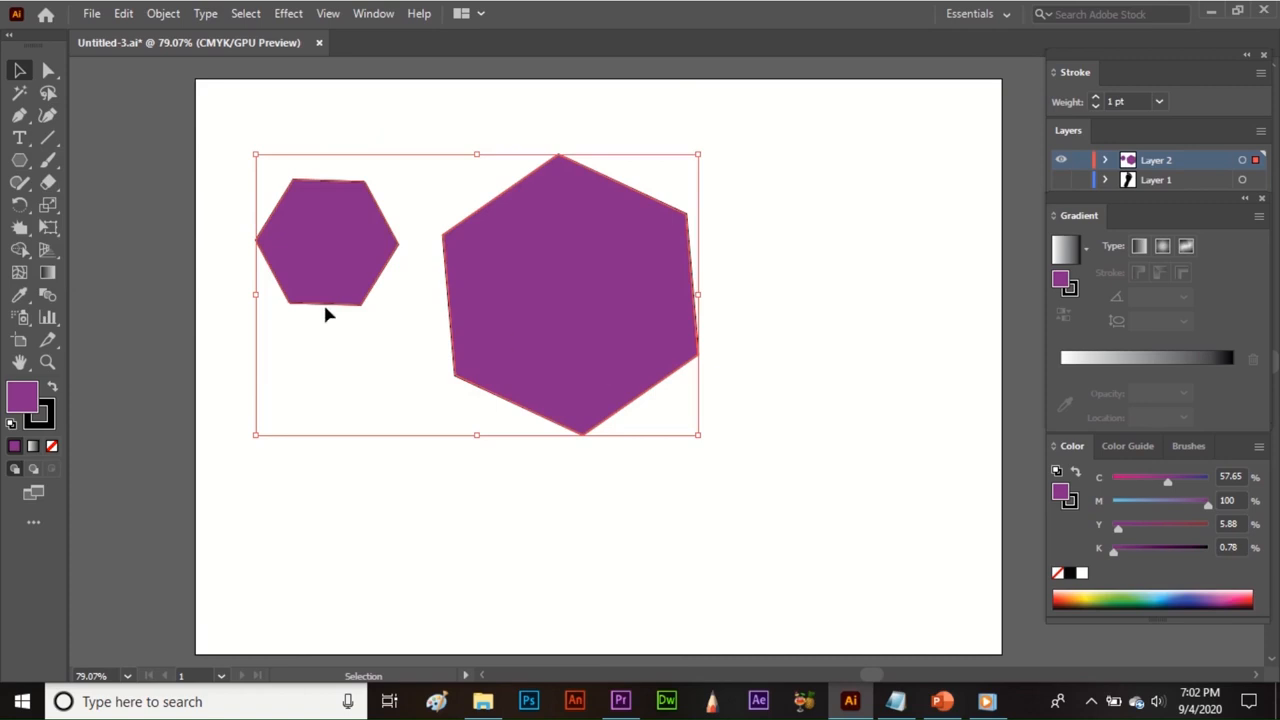
mouse_move(22, 229)
left_mouse_down()
mouse_move(143, 317)
mouse_move(168, 378)
left_mouse_up()
left_click_drag(329, 280, 318, 326)
left_click_drag(323, 206, 324, 215)
Step: Wrinkle the upper edges, bottom corner and lower-left edge of the large hexagon, and deselect the shapes
left_click_drag(490, 218, 492, 210)
mouse_move(603, 206)
left_mouse_down()
mouse_move(651, 209)
mouse_move(676, 228)
left_mouse_up()
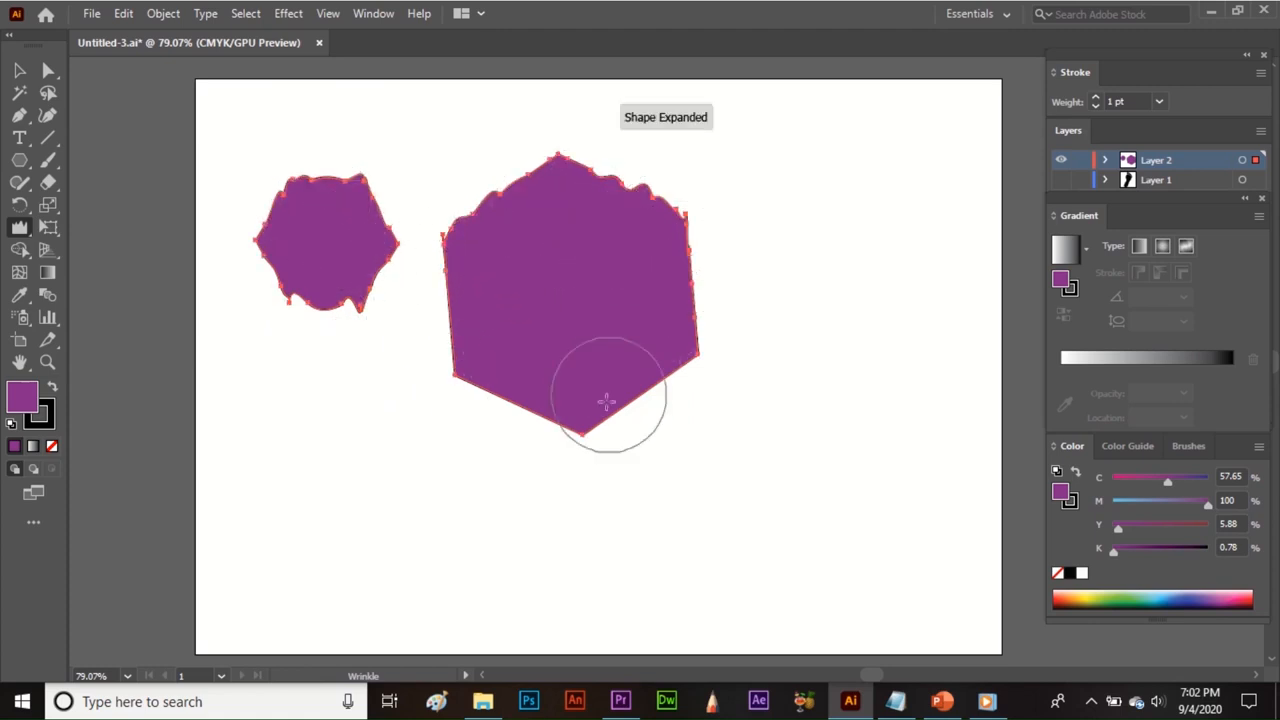
left_click_drag(604, 424, 610, 432)
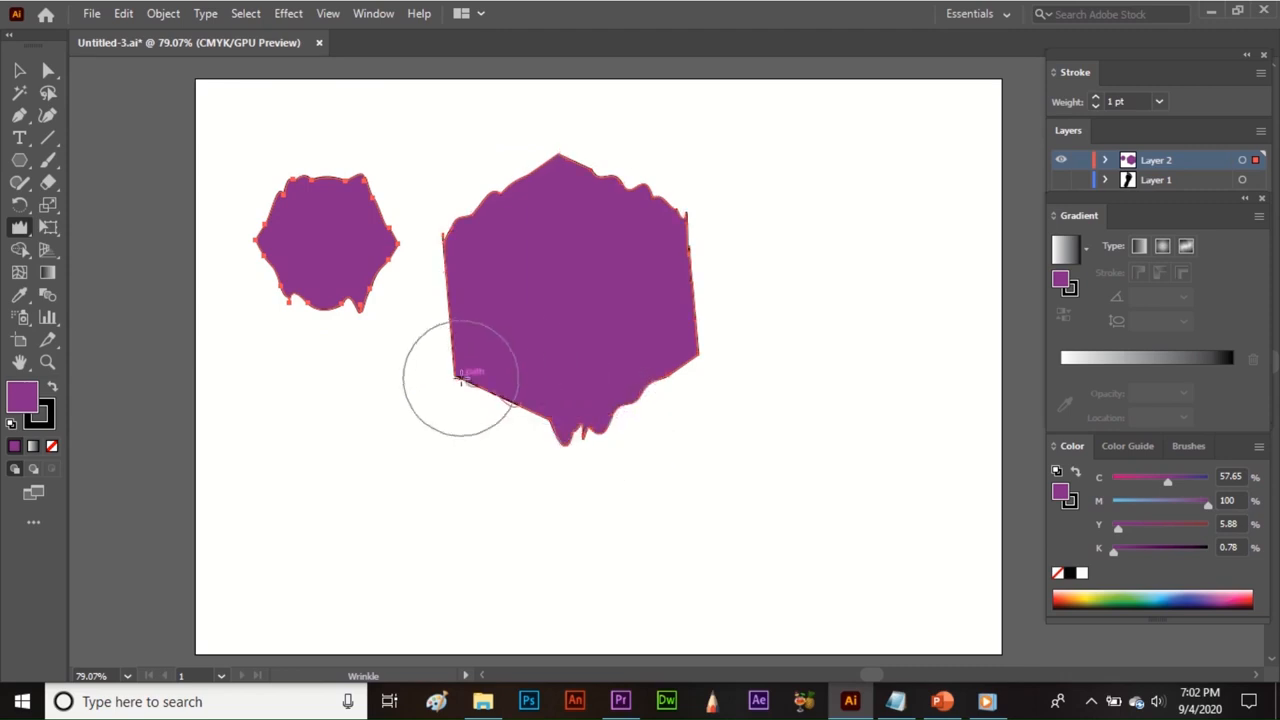
left_click_drag(441, 401, 415, 370)
key("v")
left_click(374, 430)
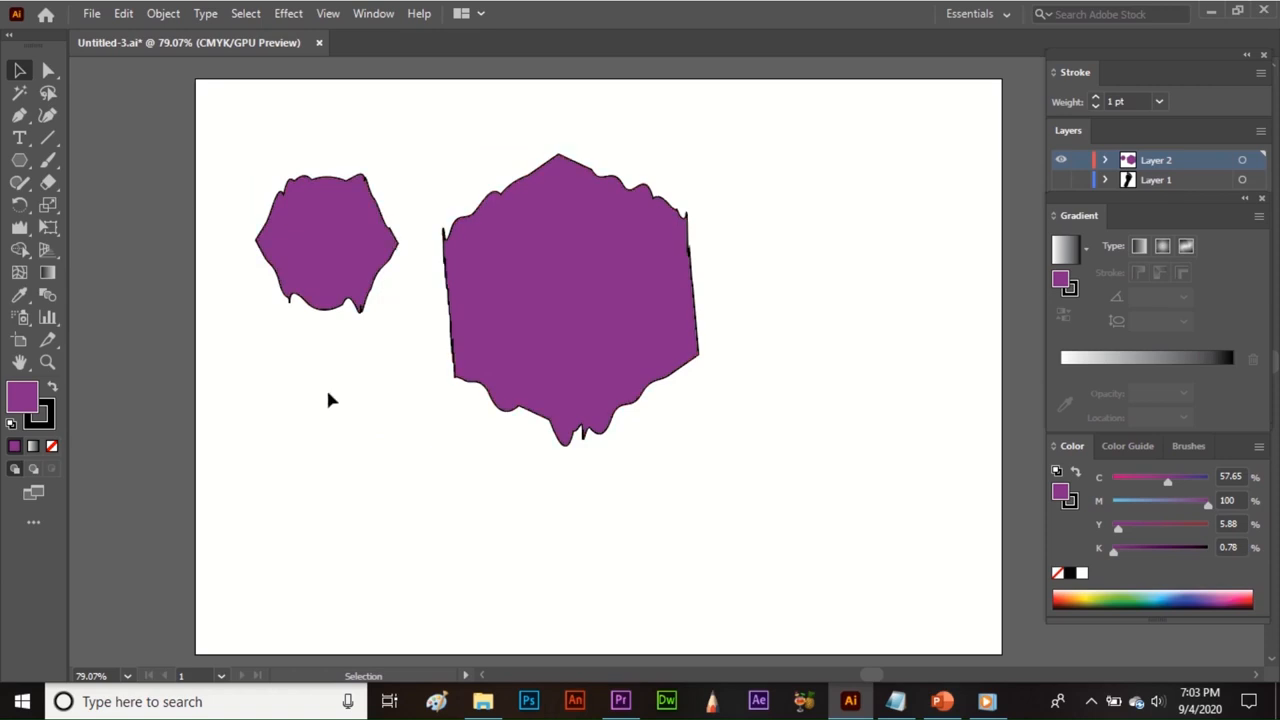
Step: Set the Wrinkle tool's brush width and height to 200 px each and its intensity to 100%
double_click(19, 227)
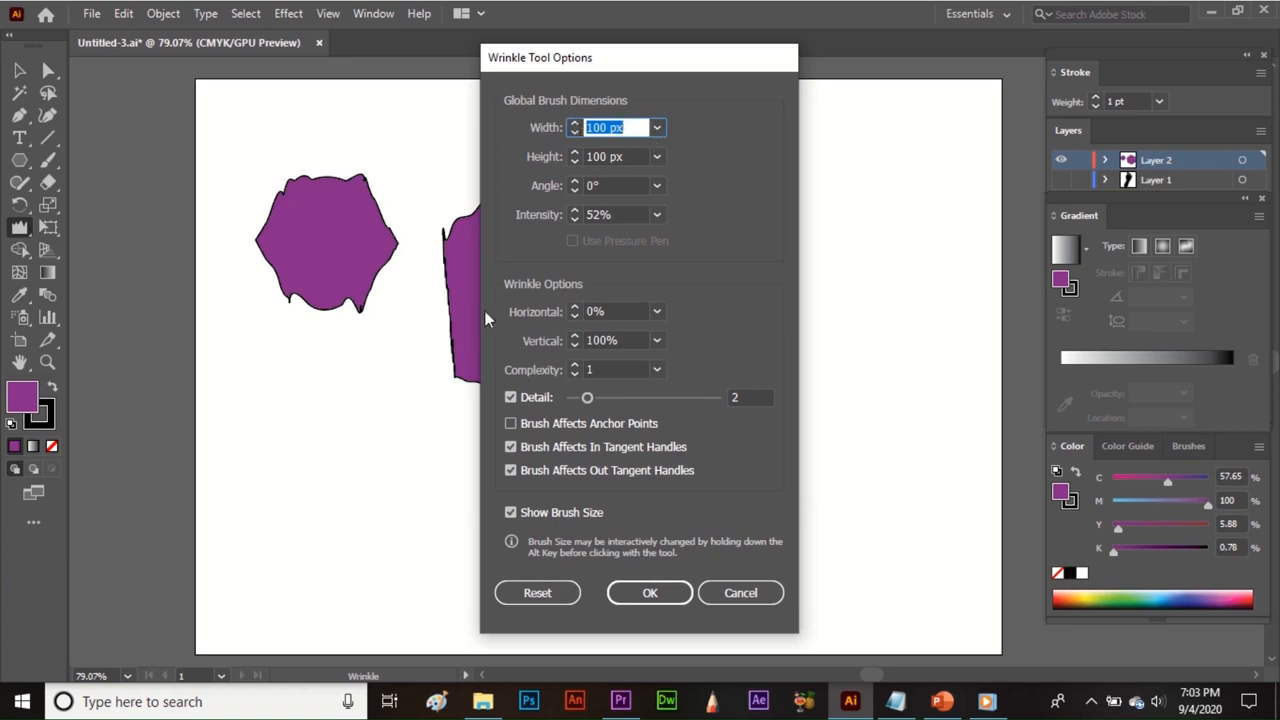
type("100")
left_click_drag(623, 161, 585, 163)
type("2")
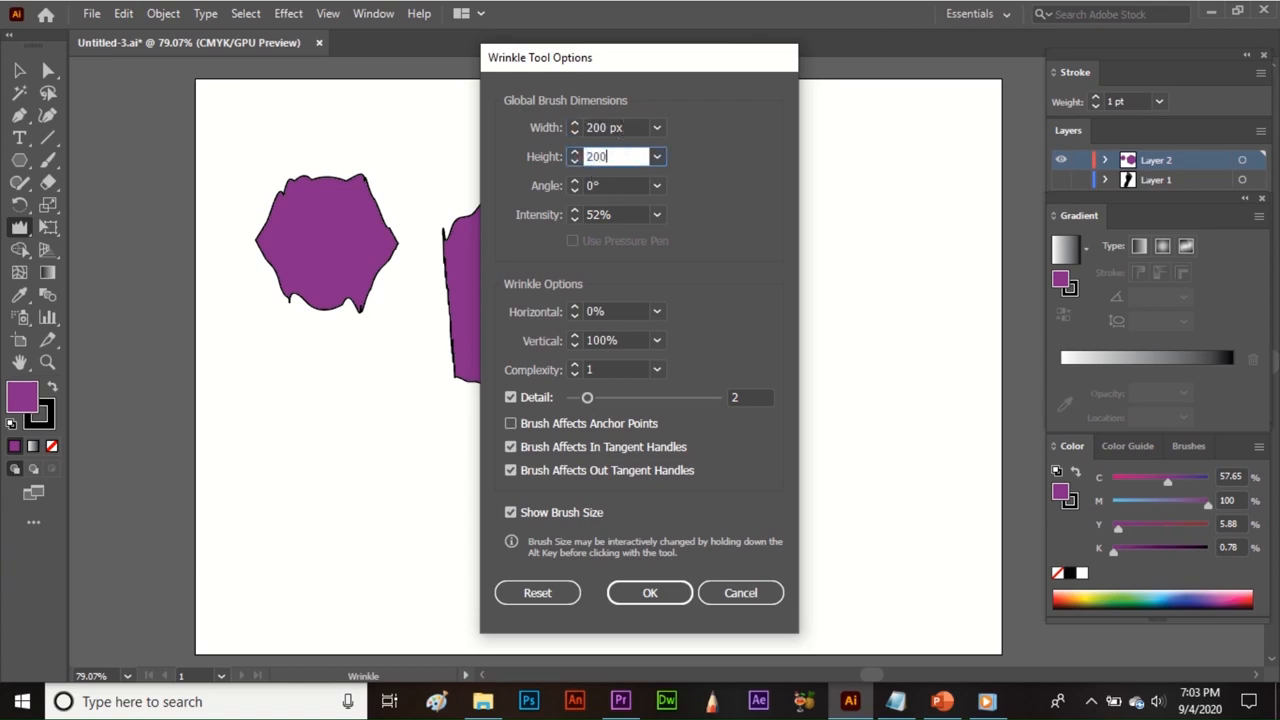
type("00")
left_click_drag(616, 214, 571, 212)
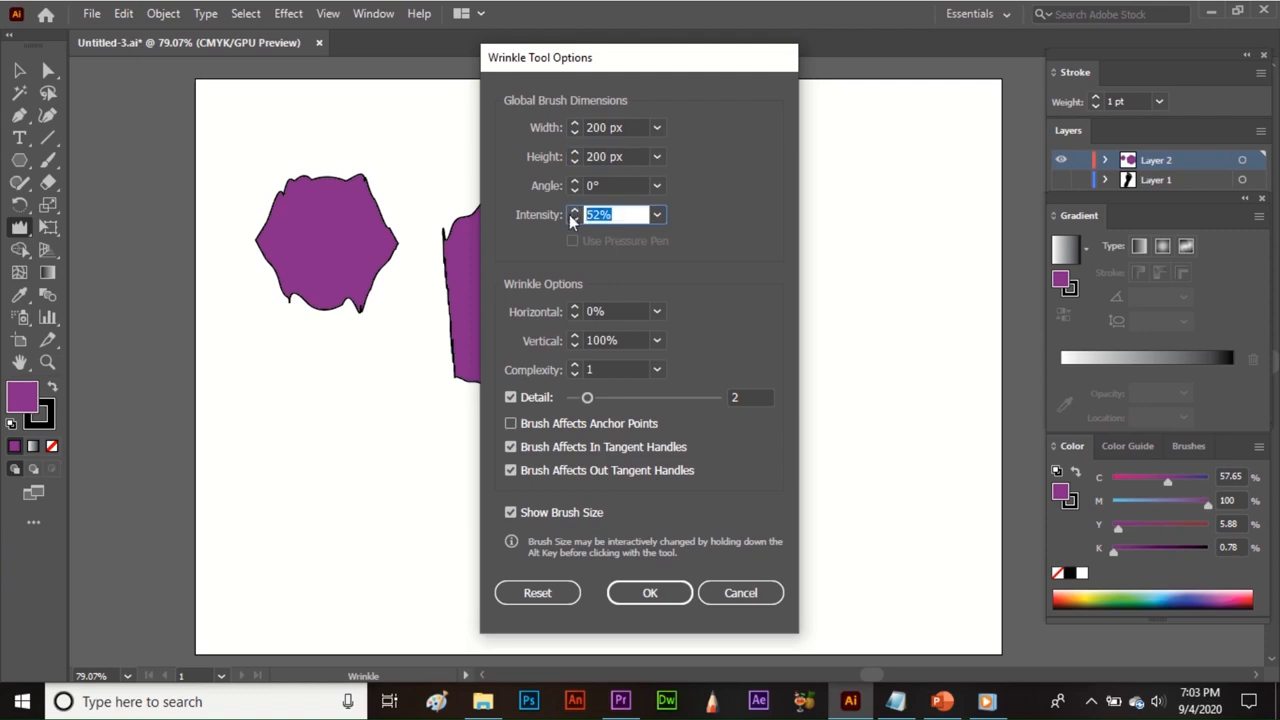
type("100")
left_click(663, 594)
Step: Wrinkle the edges of both hexagons strongly with the enlarged brush
left_click_drag(586, 440, 577, 431)
left_click_drag(544, 237, 505, 240)
mouse_move(354, 237)
left_mouse_down()
mouse_move(331, 274)
mouse_move(350, 300)
left_mouse_up()
left_click_drag(732, 422, 814, 346)
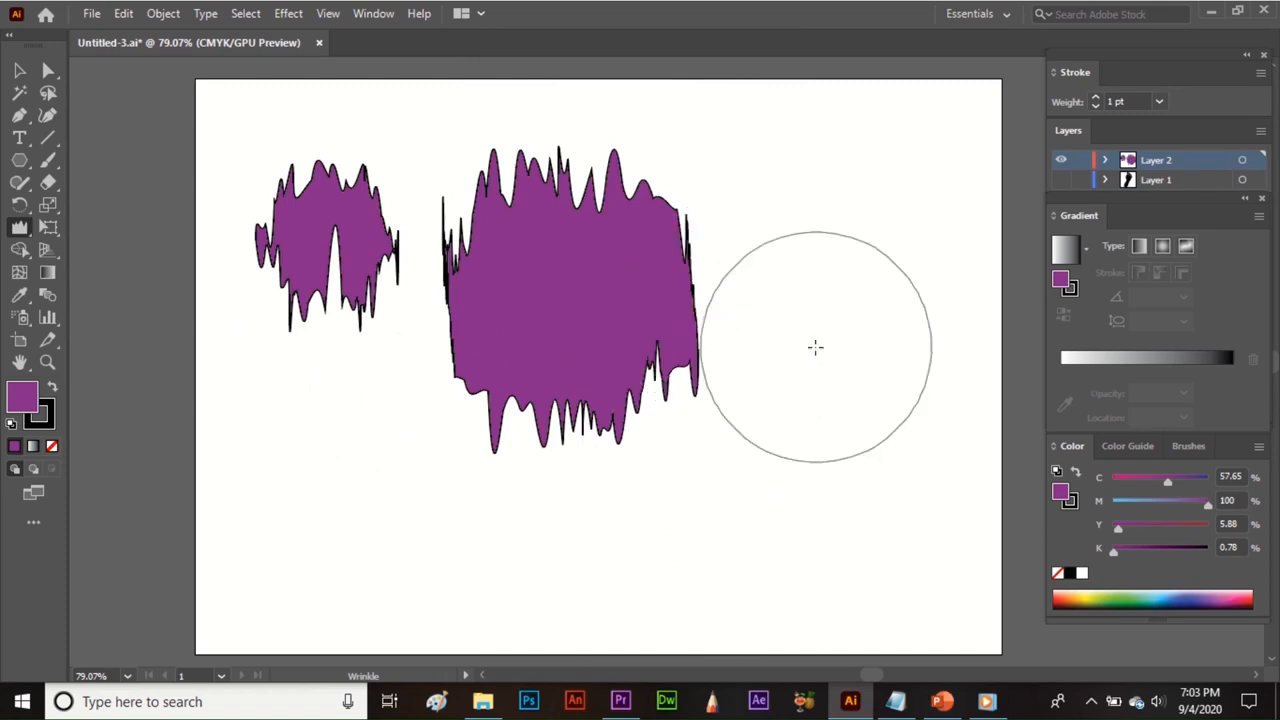
Step: Select both wrinkled shapes and delete them from the artboard
key("v")
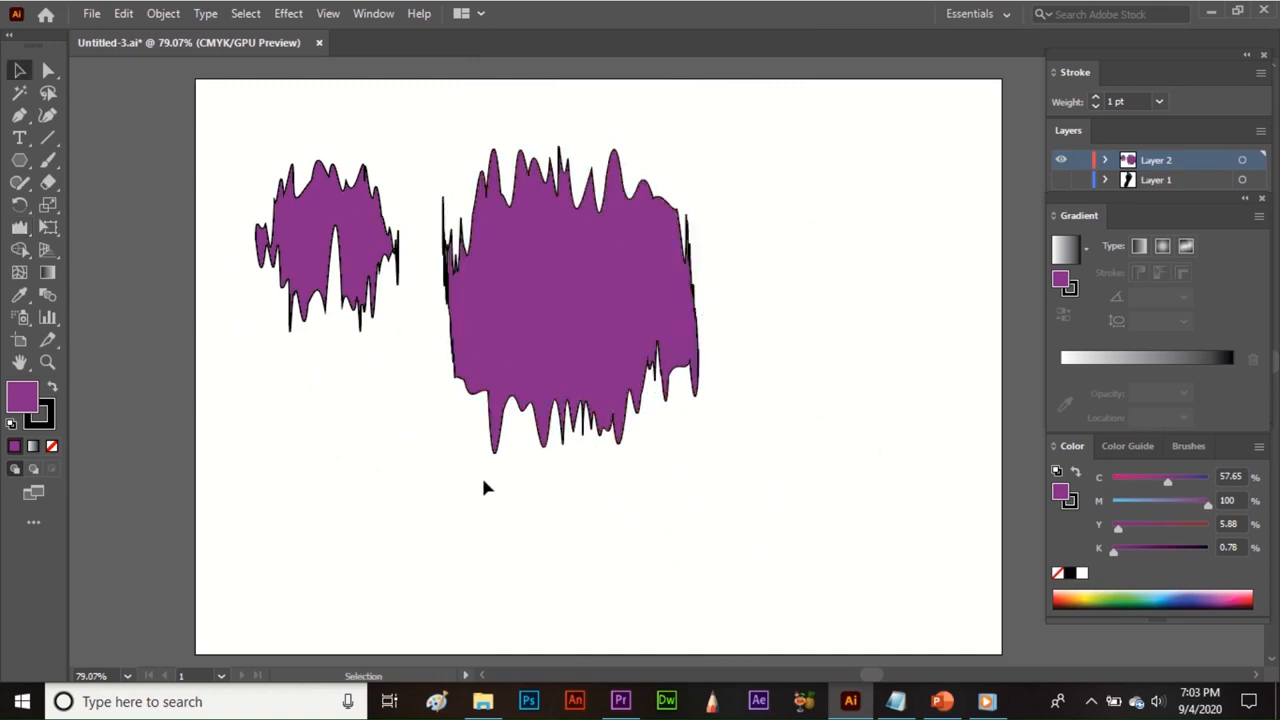
left_click_drag(196, 121, 999, 656)
key("Delete")
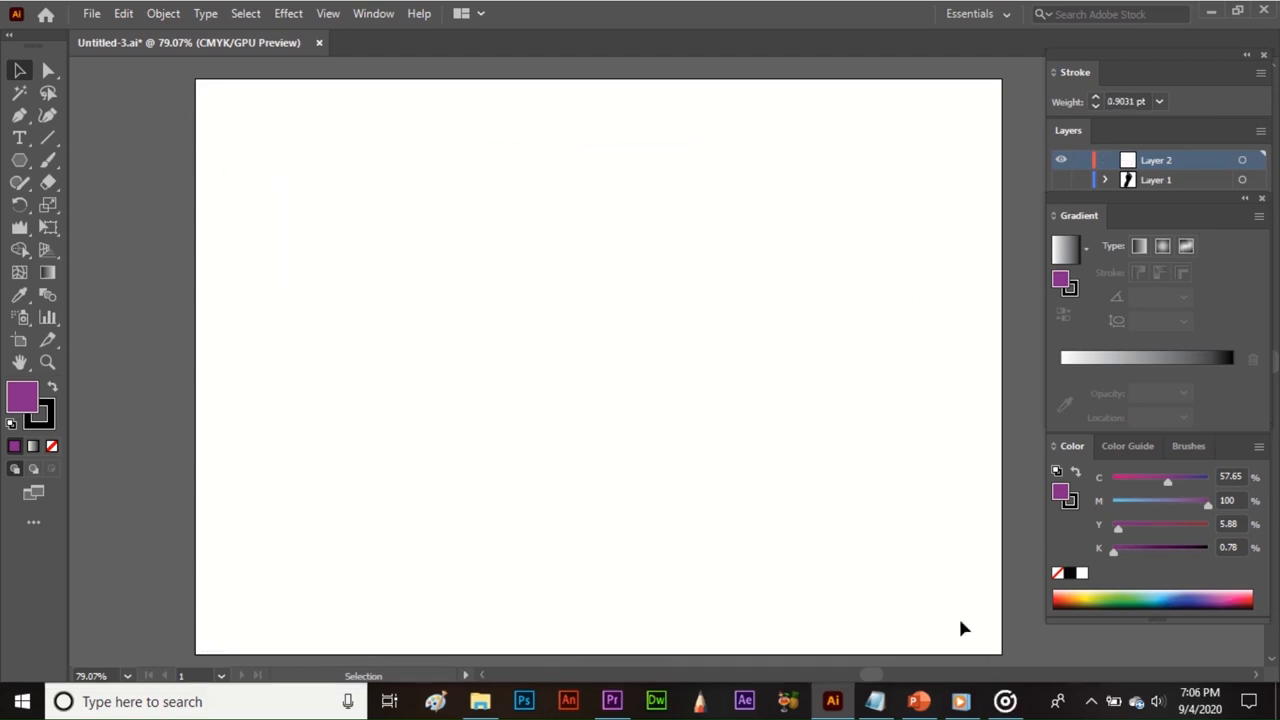
Step: Draw a large purple rectangle near the middle of the artboard
left_click(47, 229)
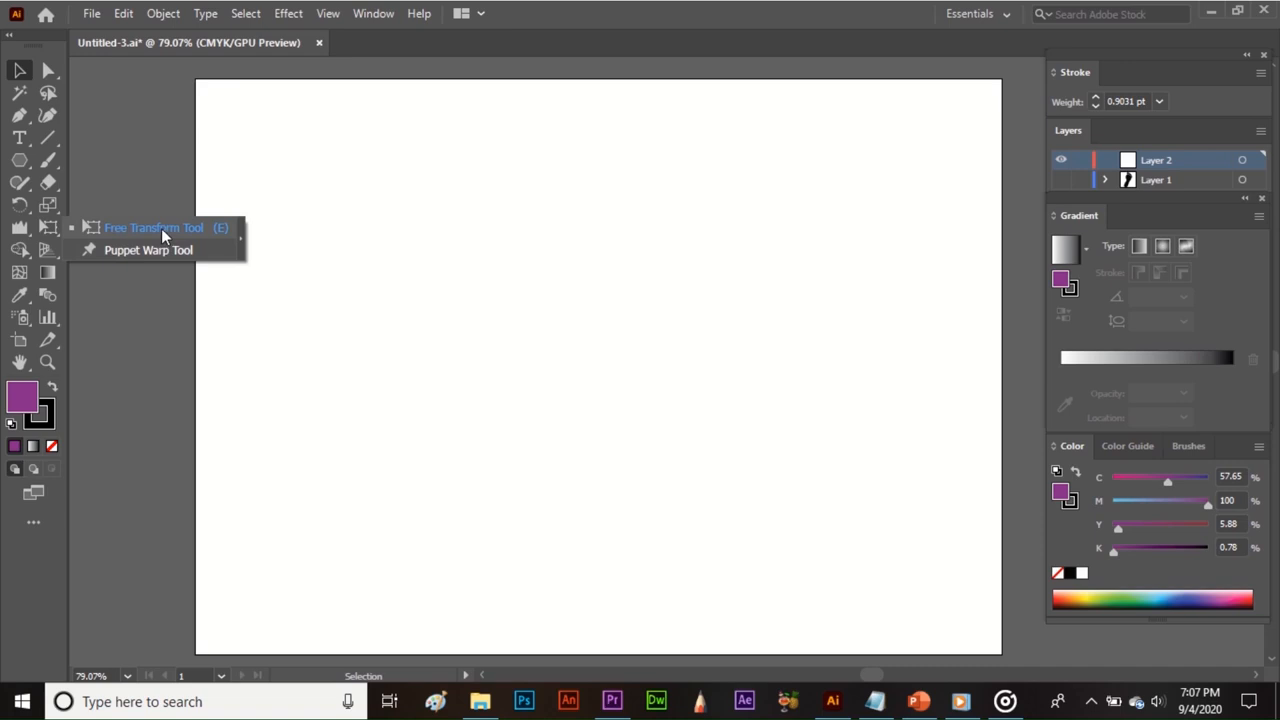
left_click(19, 160)
left_click(66, 163)
mouse_move(457, 241)
left_mouse_down()
mouse_move(480, 283)
mouse_move(654, 426)
mouse_move(821, 514)
left_mouse_up()
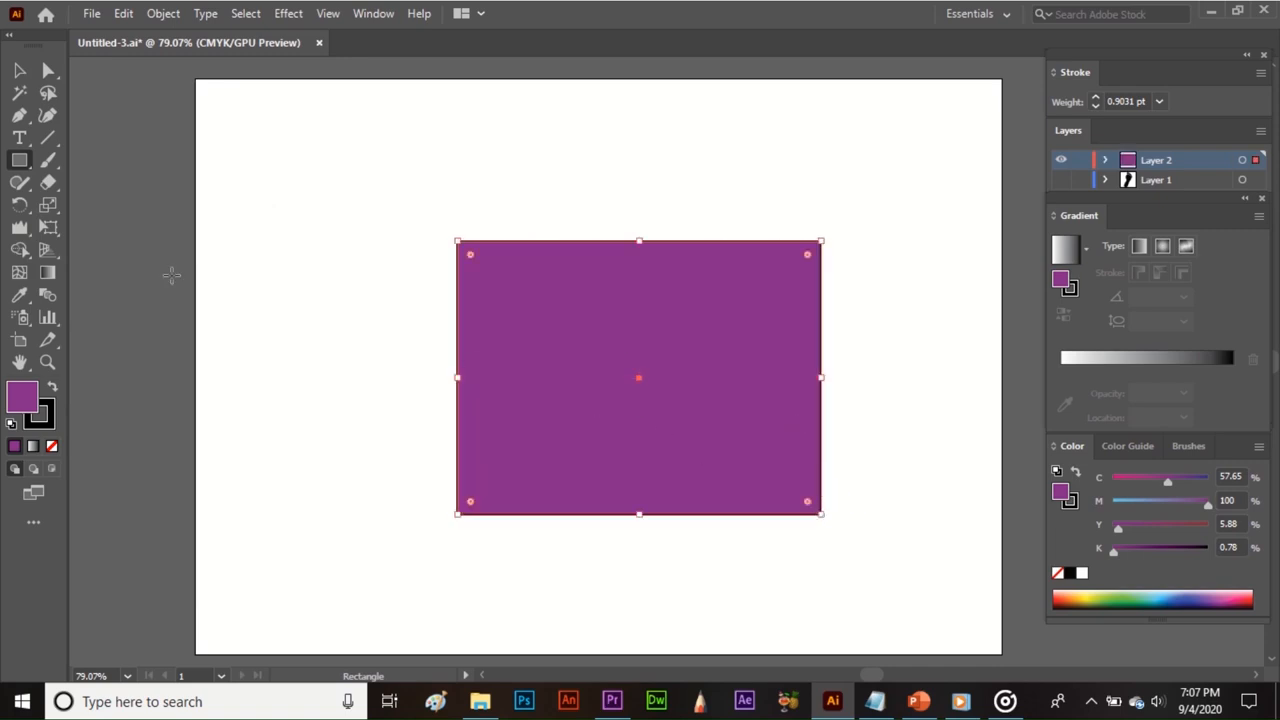
Step: Resize the rectangle from its upper-left corner with Free Transform, enlarging it and shrinking it back
left_click(46, 228)
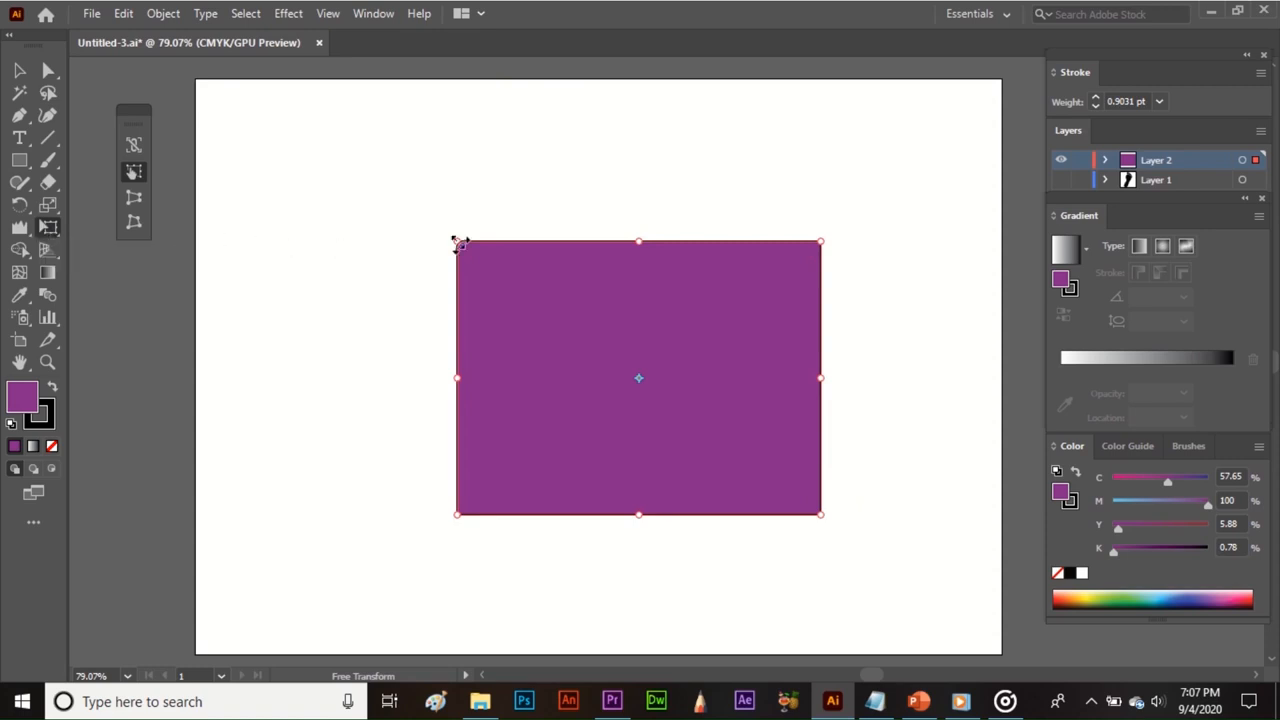
left_click_drag(461, 244, 461, 244)
left_click_drag(461, 244, 372, 124)
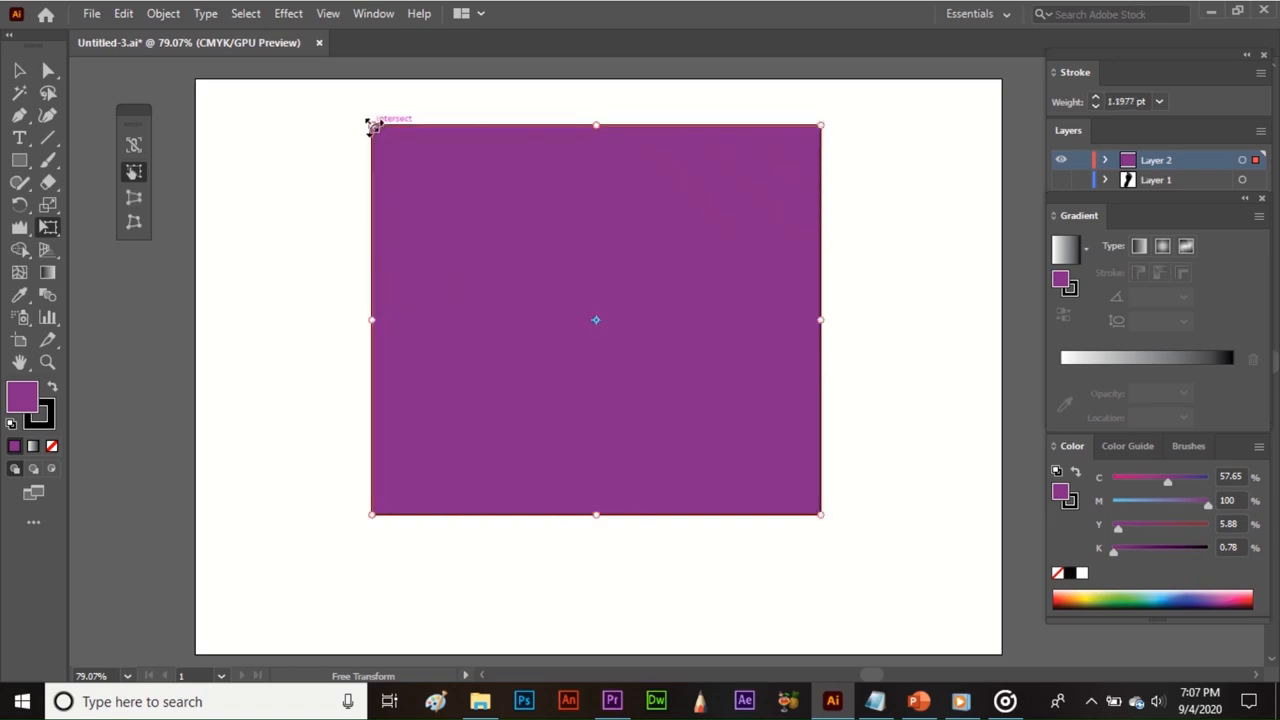
left_click_drag(372, 124, 497, 190)
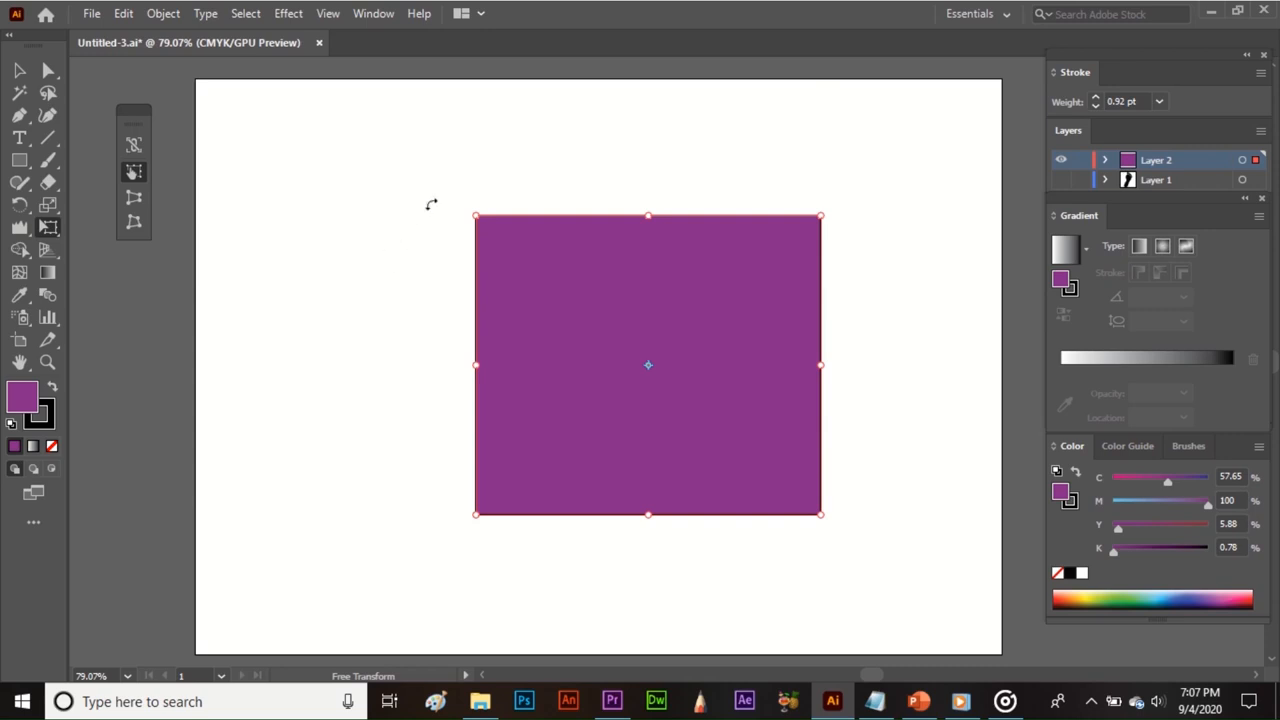
Step: Rotate the rectangle counterclockwise and distort its left corner outward toward the artboard's left edge
left_click_drag(438, 198, 445, 441)
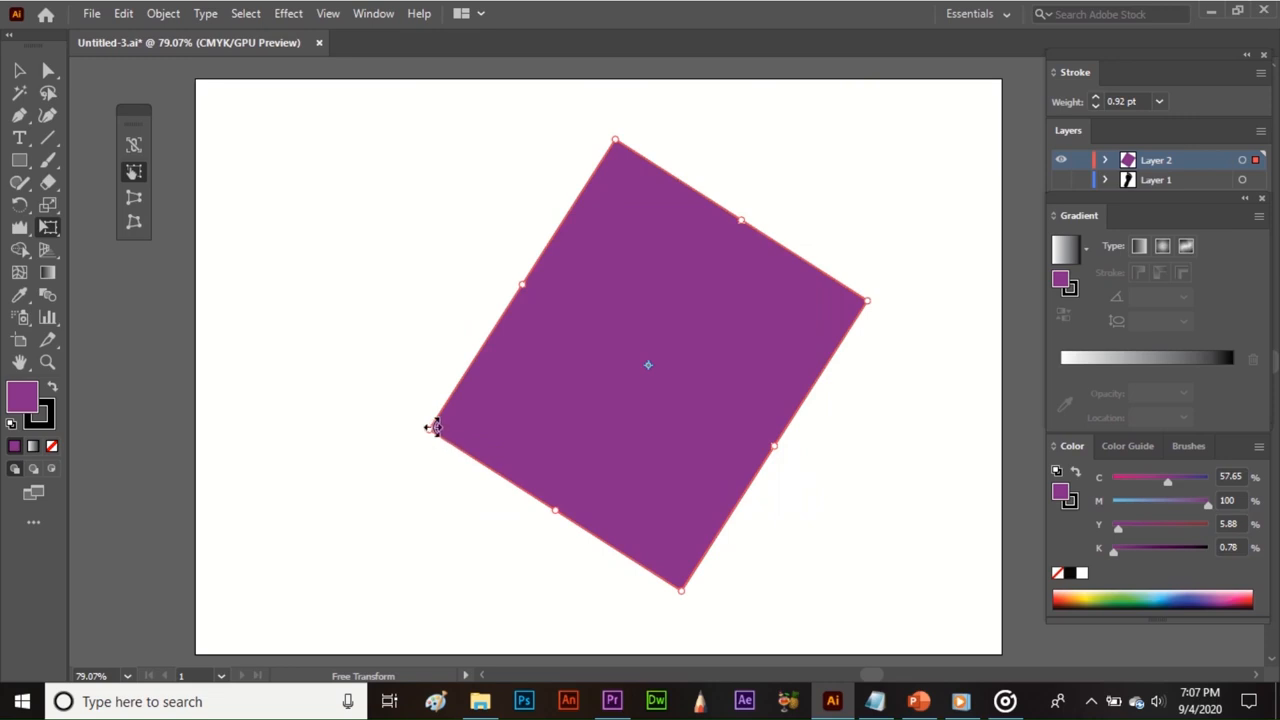
left_click_drag(431, 426, 228, 298)
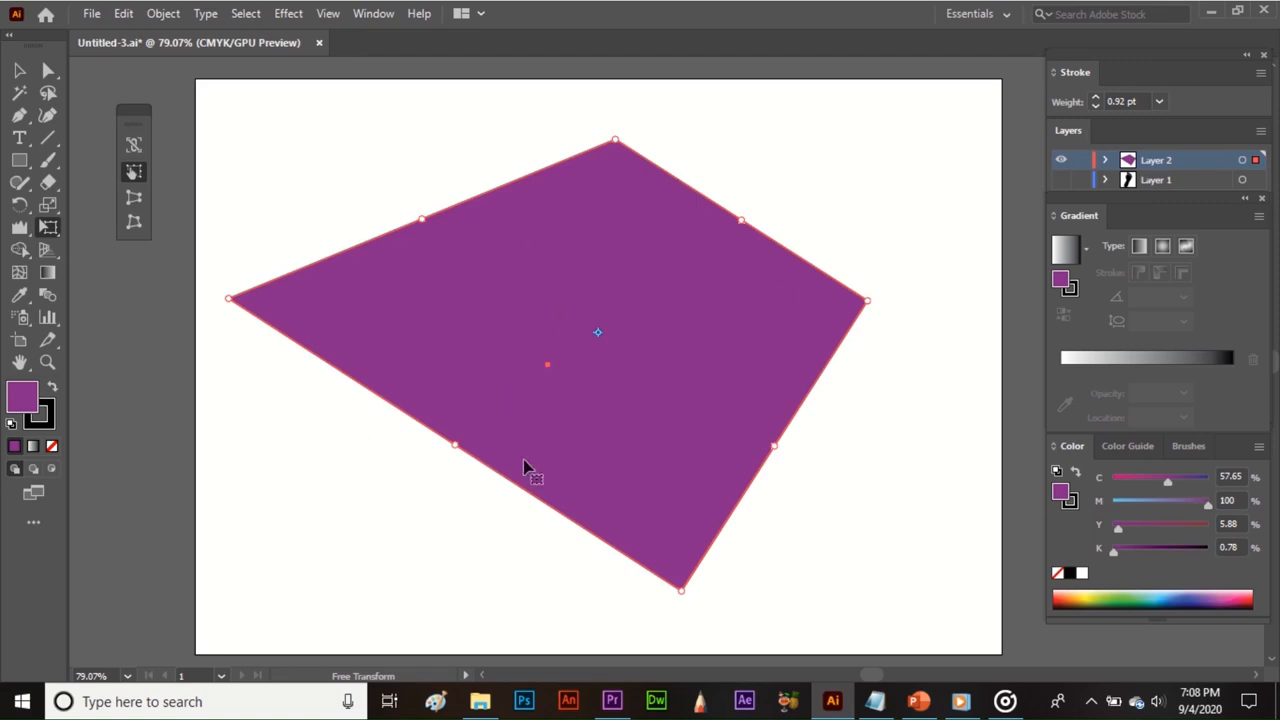
Step: Select the distorted shape and clear it from the artboard
key("v")
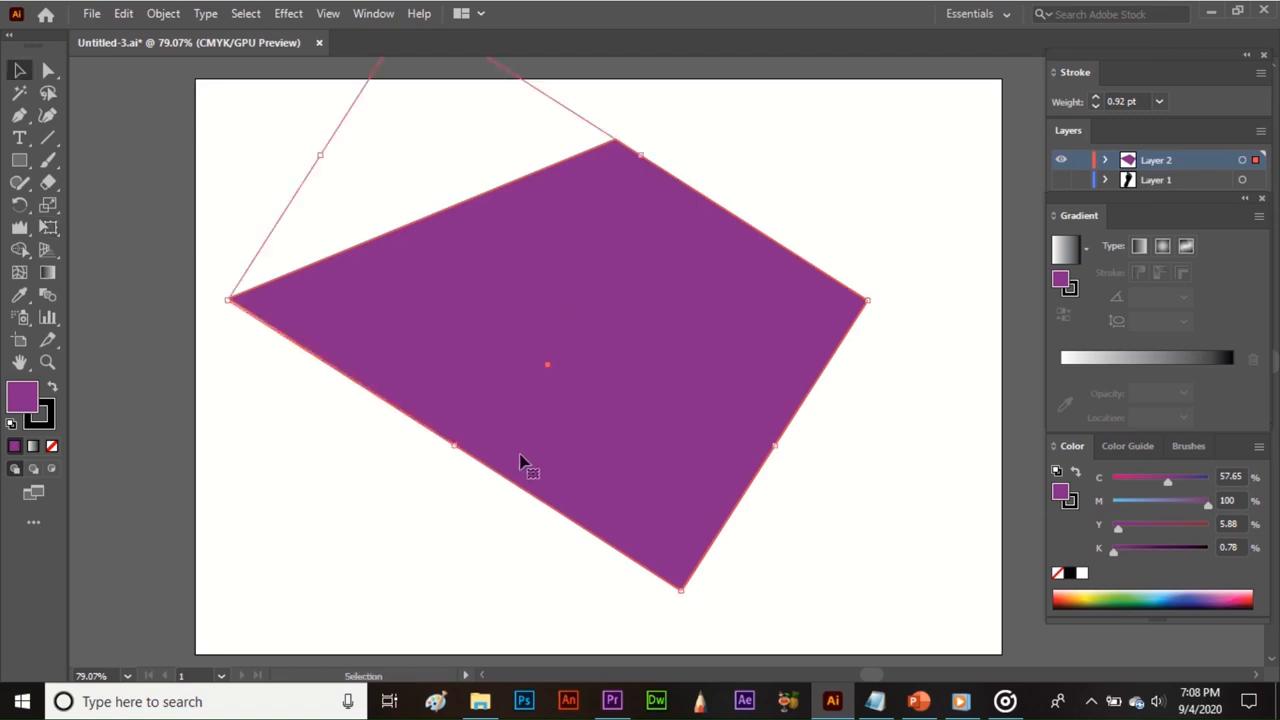
left_click_drag(242, 124, 776, 619)
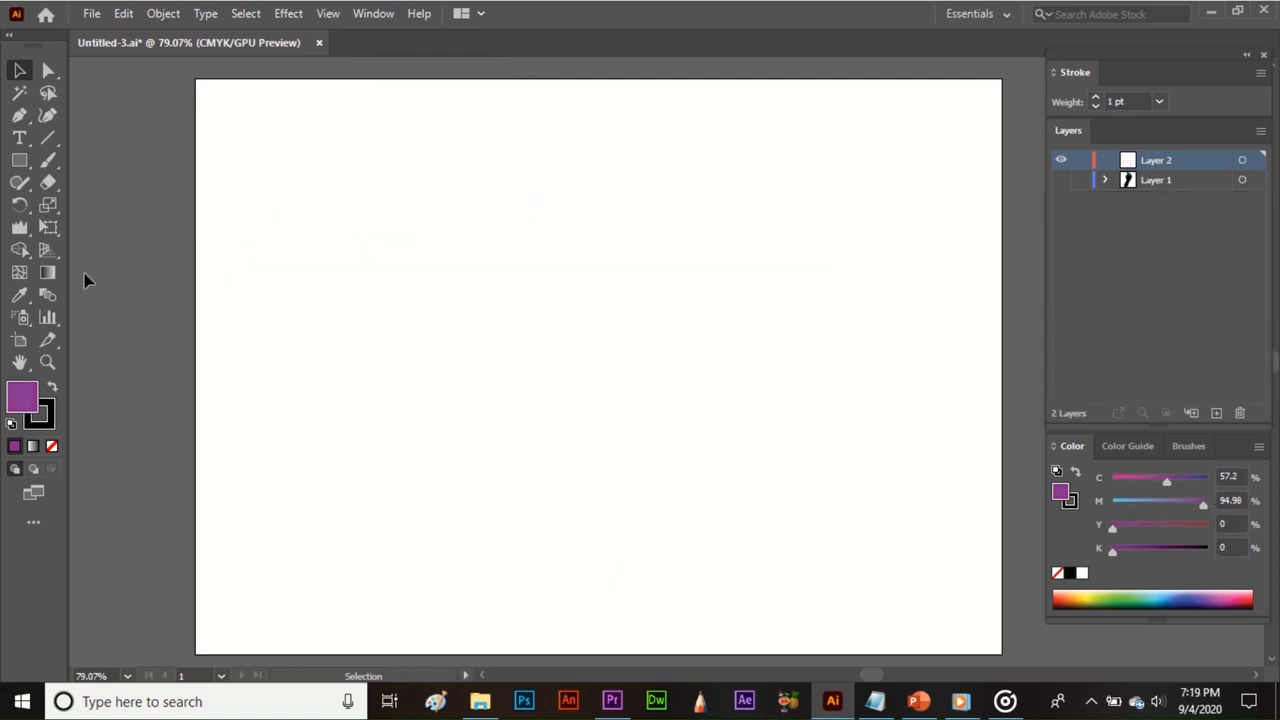
Step: Draw a large rectangle in the middle of the artboard and give it no fill and a 35 pt black stroke
left_click(48, 231)
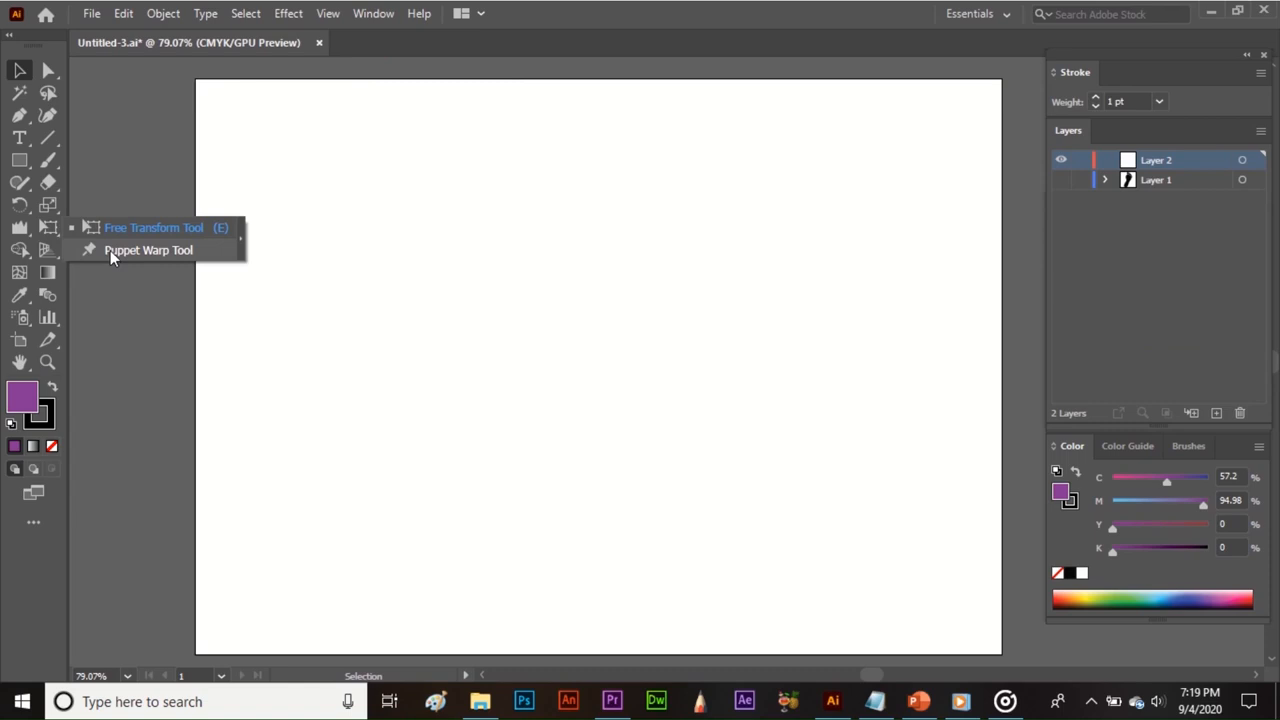
left_click(19, 160)
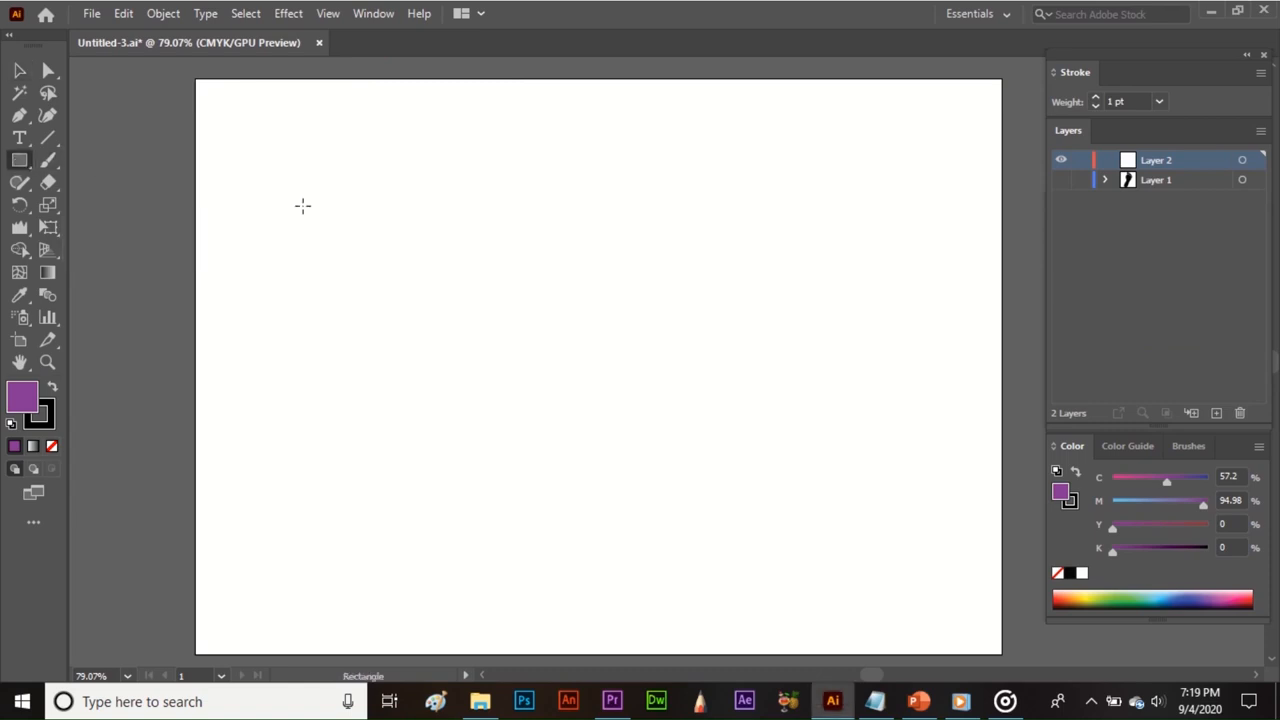
left_click_drag(352, 201, 840, 477)
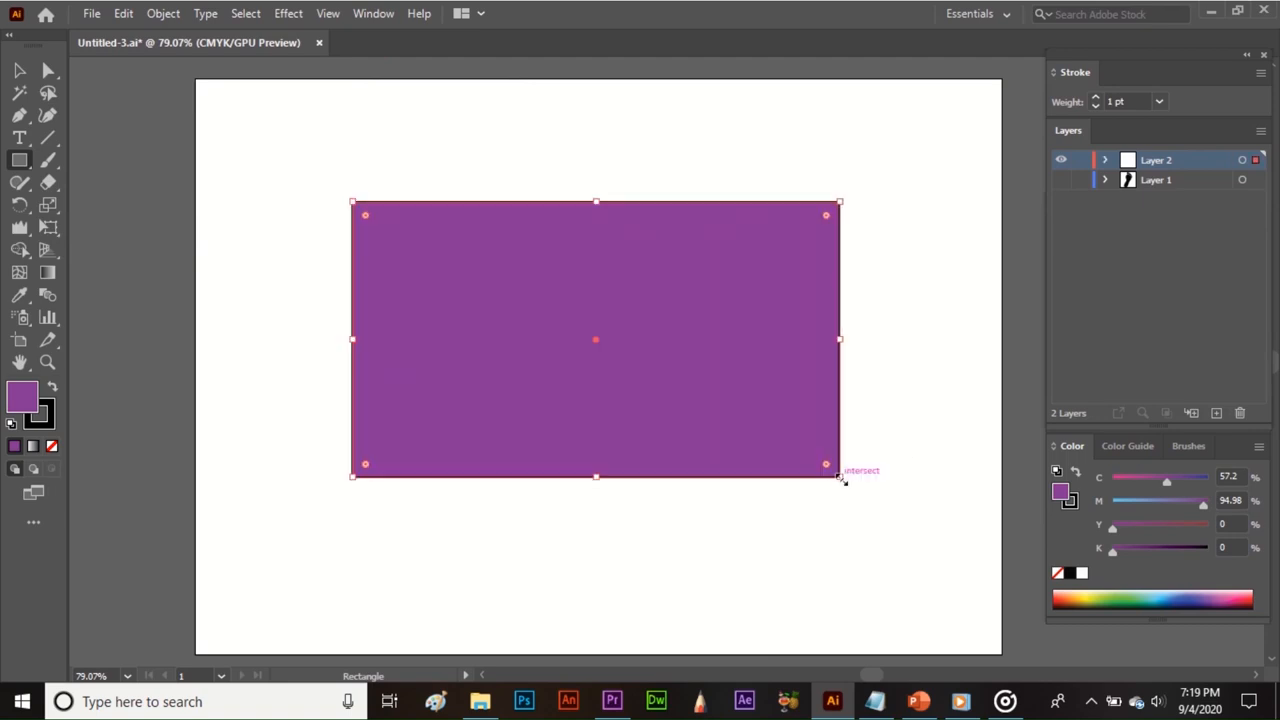
left_click(53, 448)
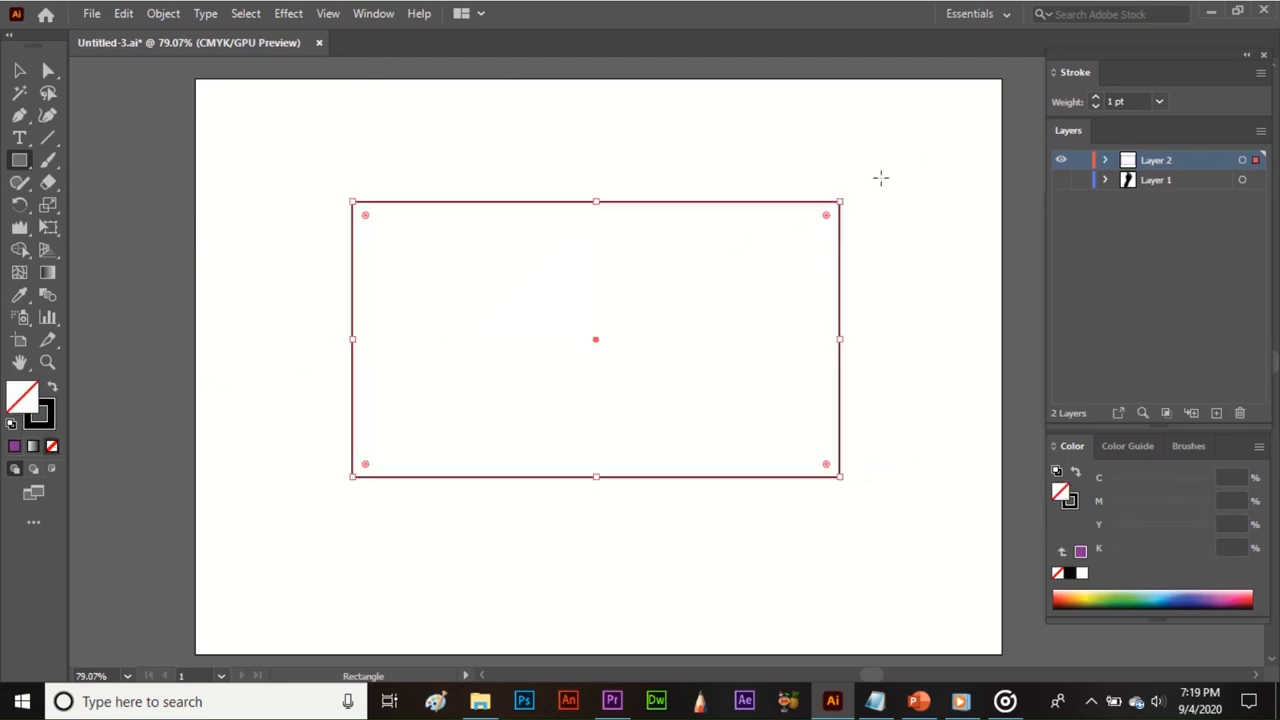
left_click_drag(1094, 101, 1094, 101)
left_click(1094, 101)
left_click(1094, 101)
Step: Add Puppet Warp pins inside the rectangle, at the middle of its upper edge and at all four corners
left_click_drag(50, 228, 146, 245)
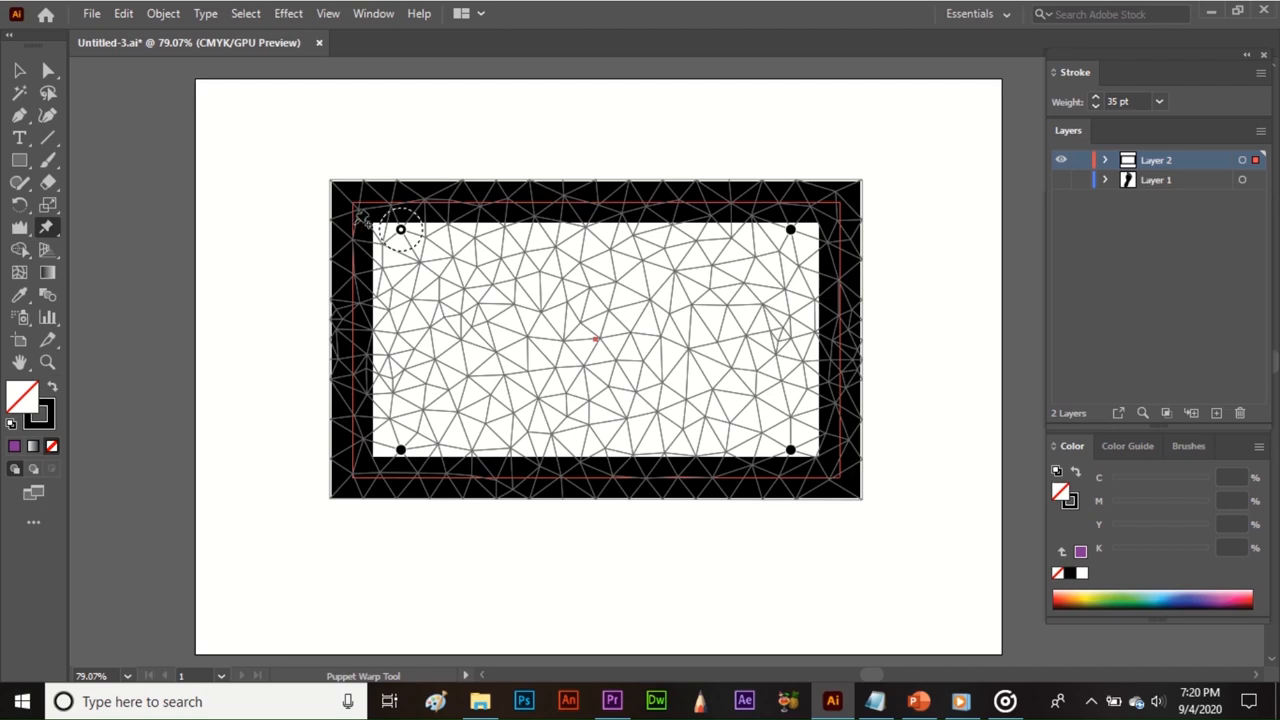
left_click(606, 292)
left_click(615, 192)
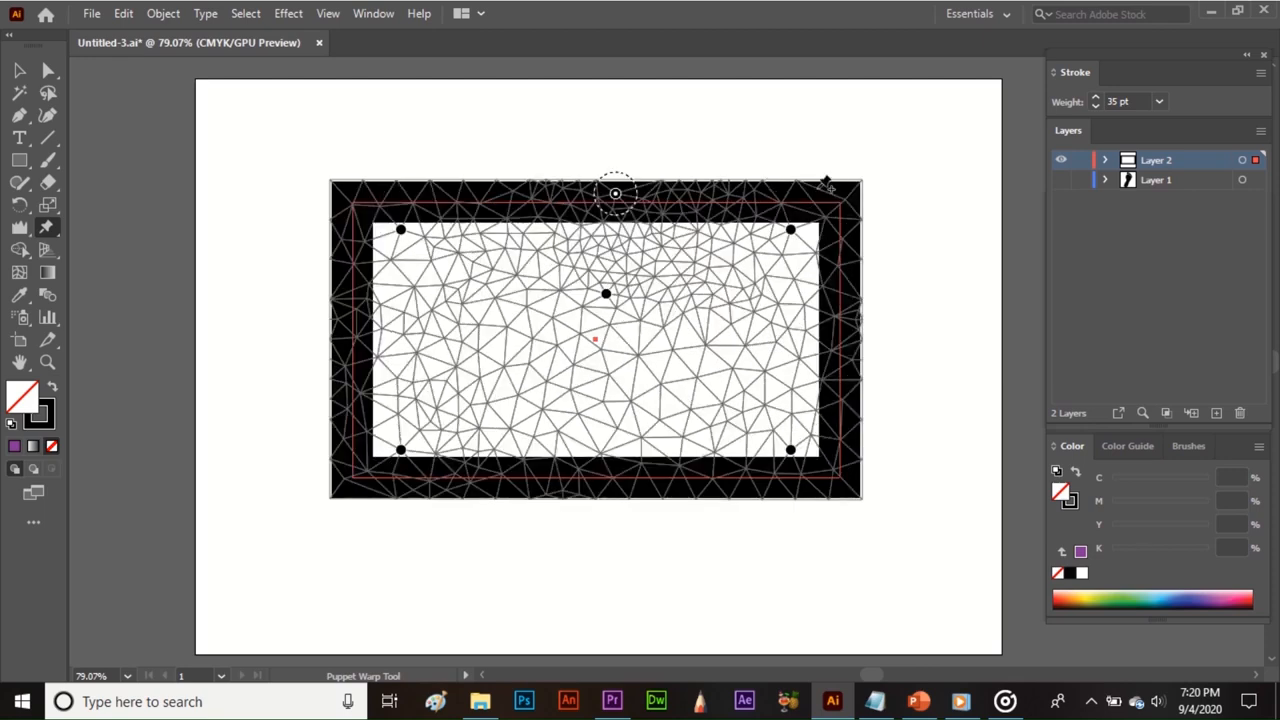
left_click(835, 192)
left_click(845, 481)
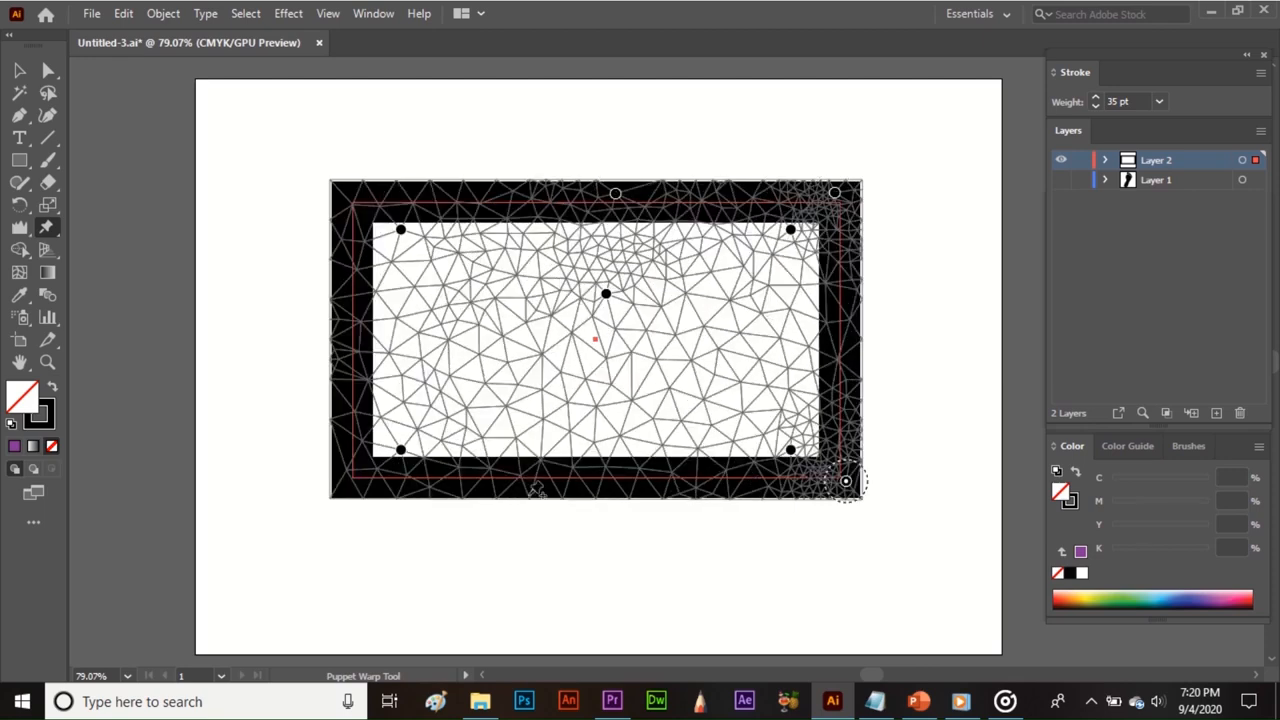
left_click(352, 488)
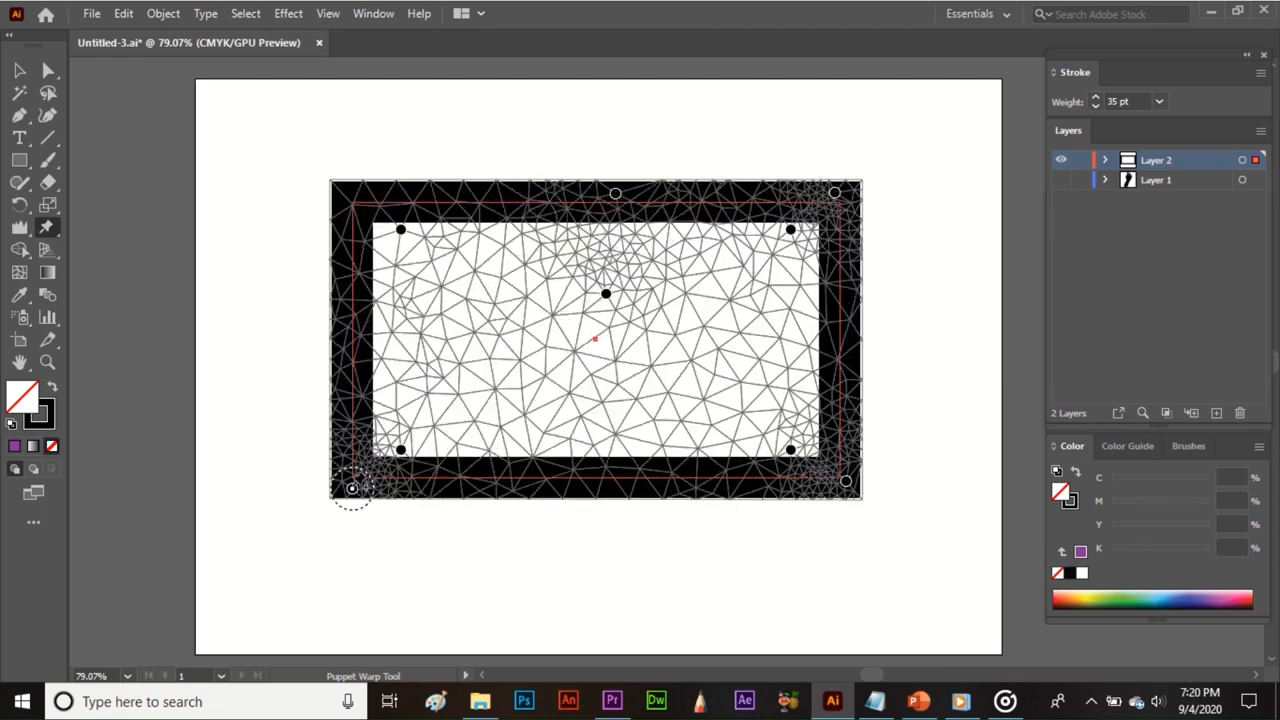
left_click(355, 205)
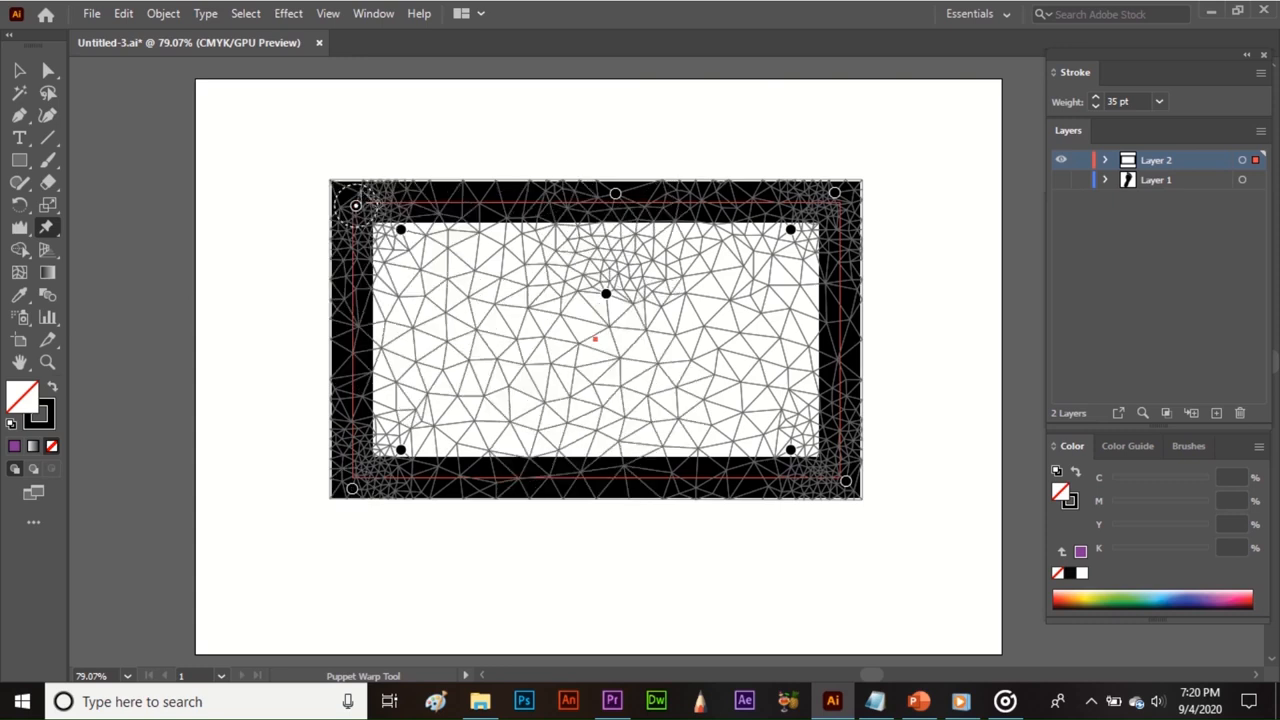
Step: Warp the rectangle by pulling its left corners and lower-right corner outward and folding the upper-right corner inward across the shape
left_click_drag(355, 205, 287, 147)
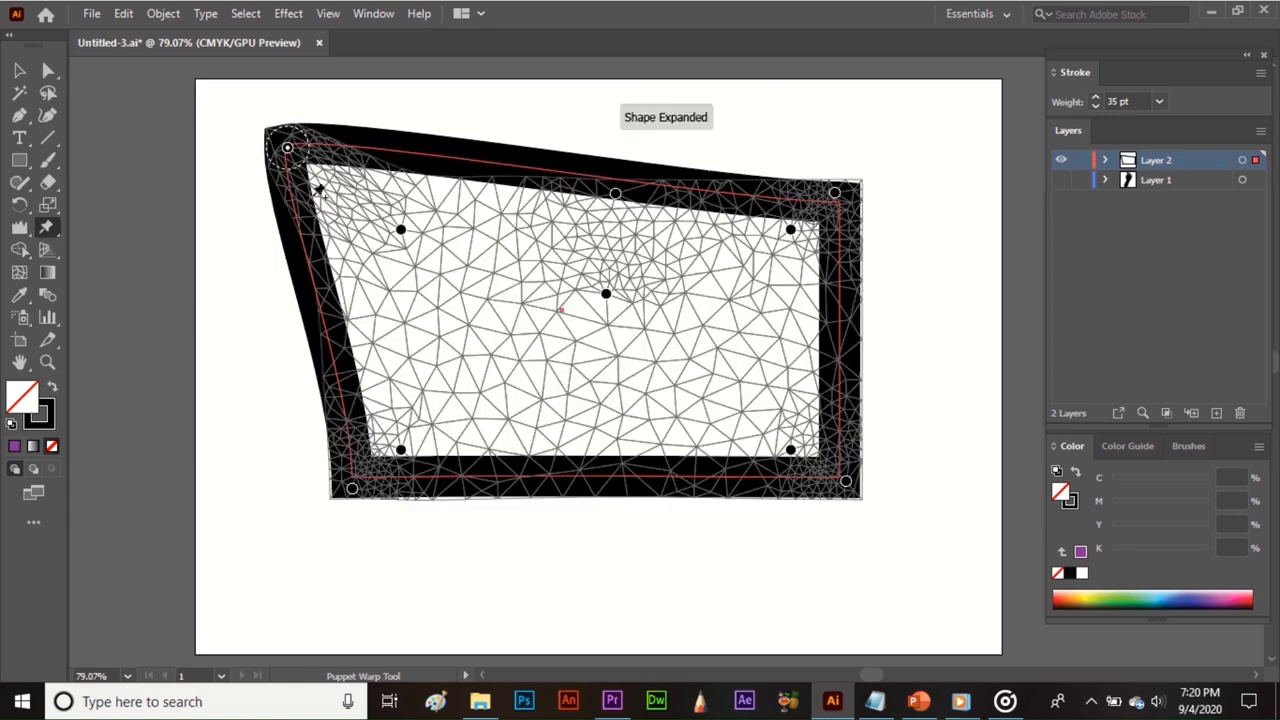
left_click_drag(399, 233, 368, 121)
left_click_drag(352, 488, 255, 566)
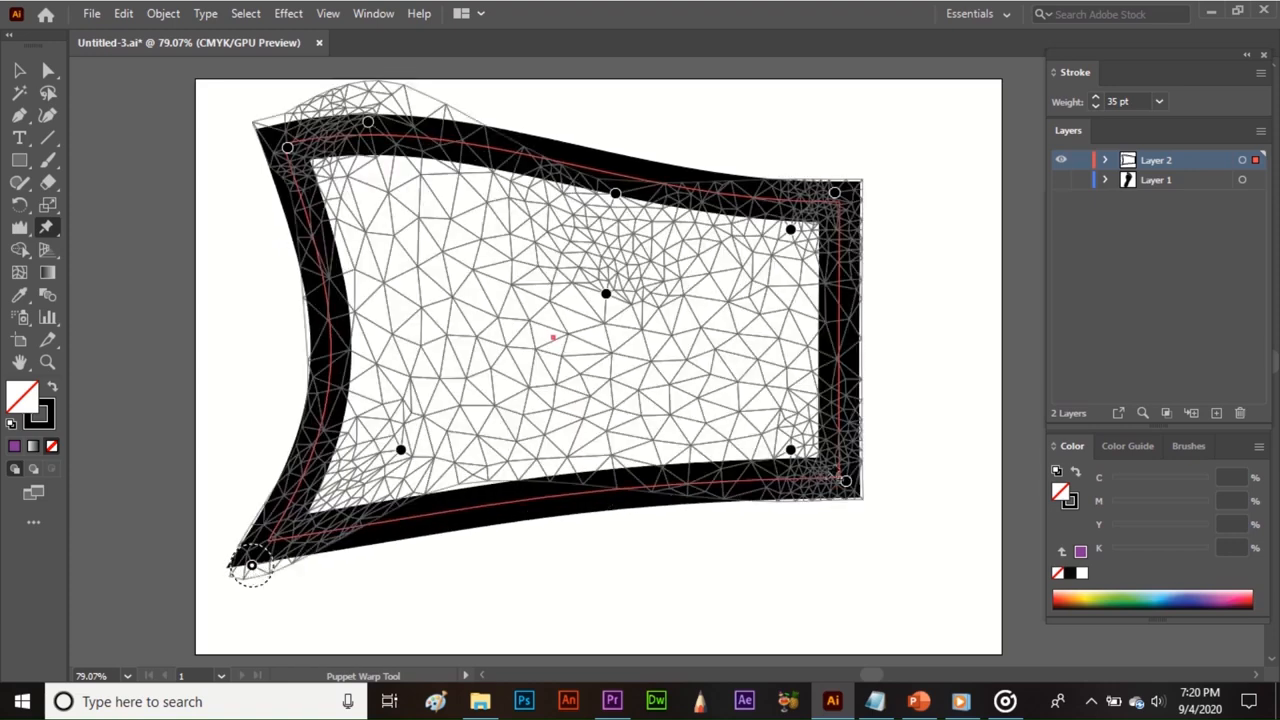
left_click_drag(862, 490, 849, 612)
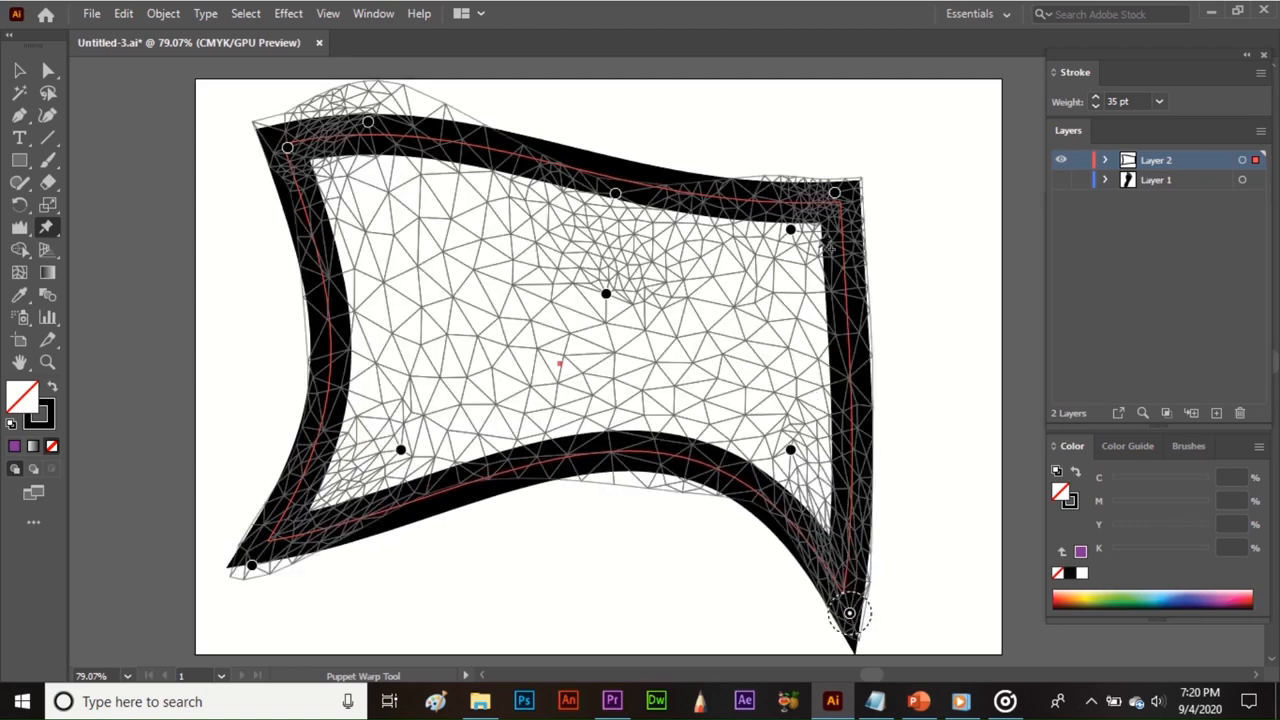
left_click_drag(834, 192, 448, 402)
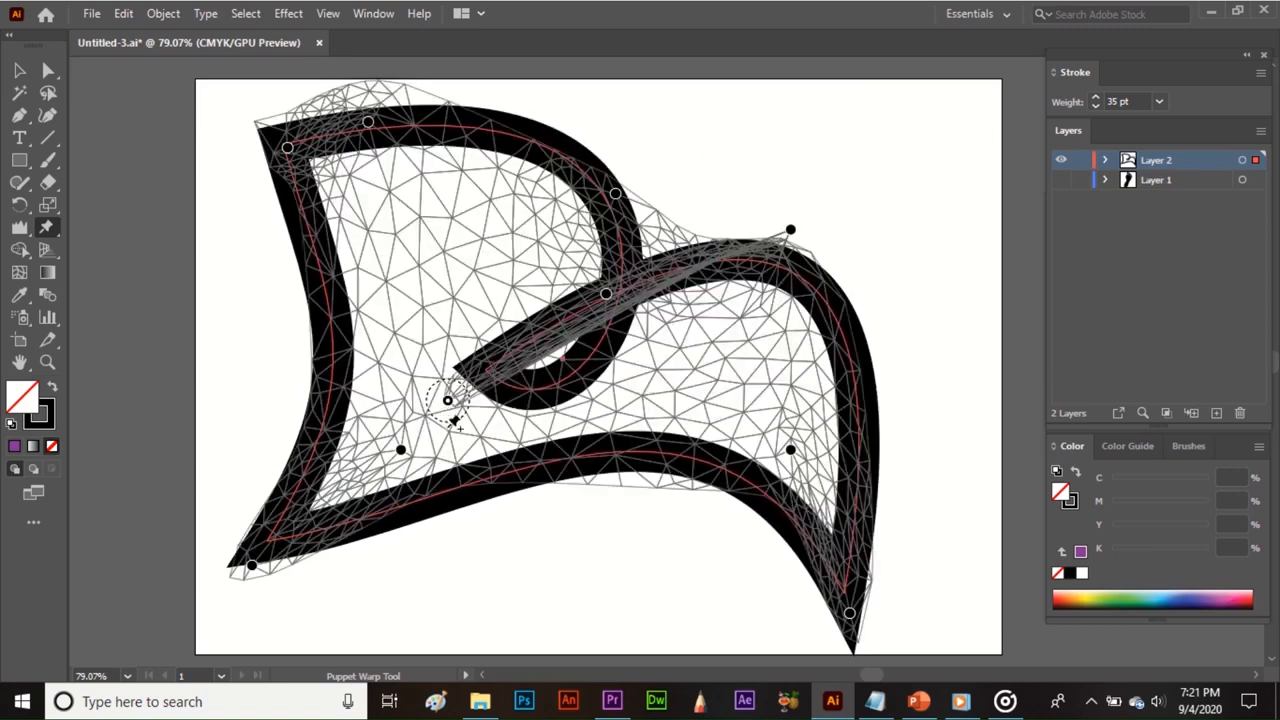
Step: Finish the puppet warp, then select the warped outline and delete it
key("v")
left_click(531, 589)
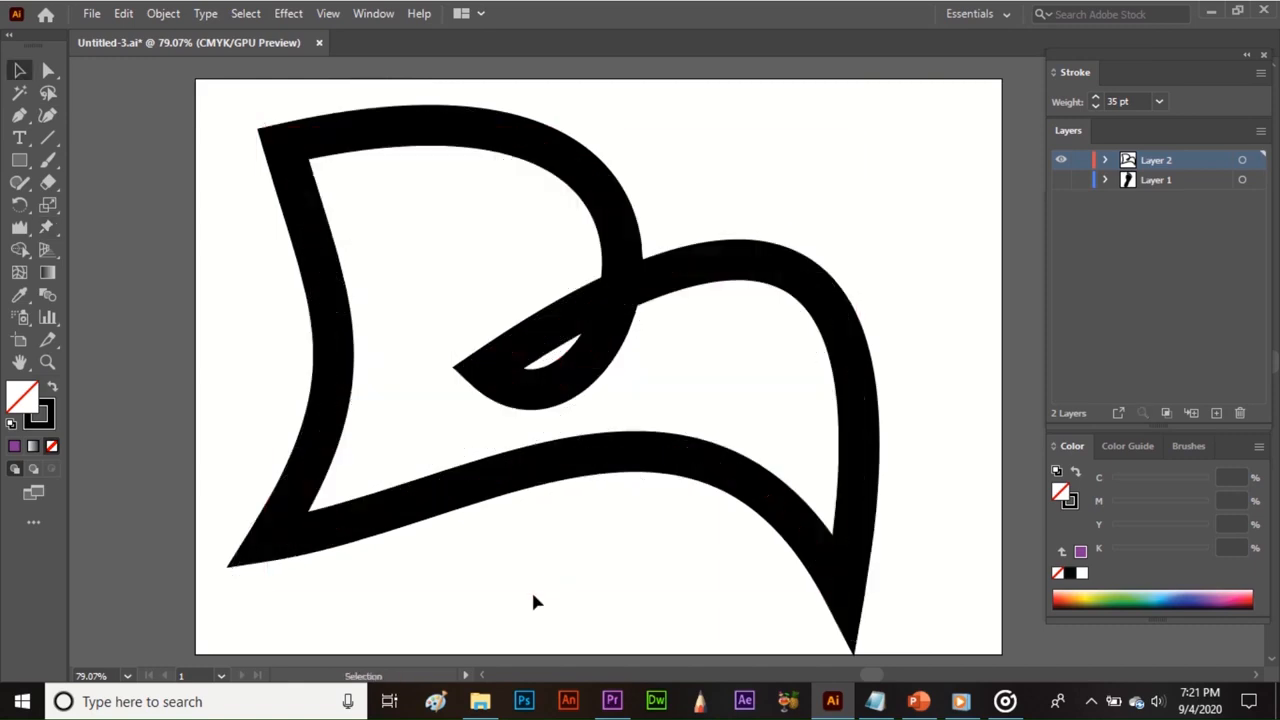
left_click_drag(250, 326, 728, 533)
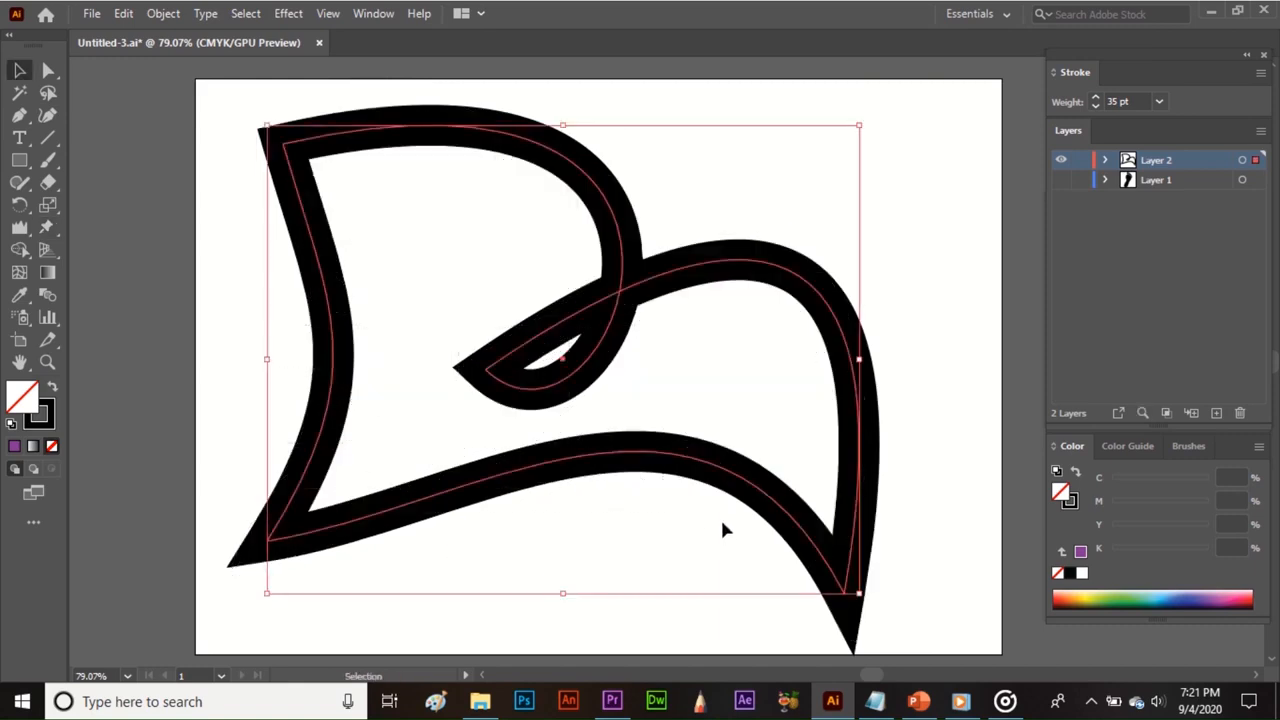
key("Delete")
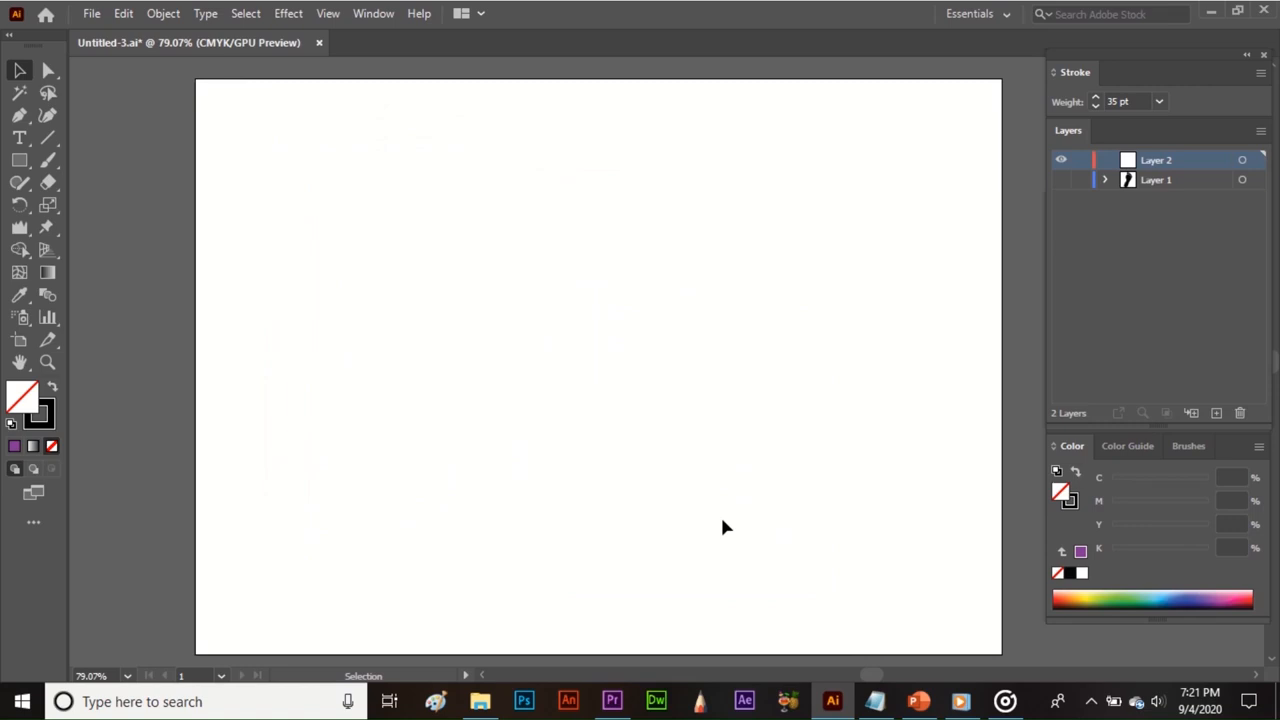
Step: Add the text HELLO with a black fill in the artboard's upper-left area and enlarge its font size
key("shift+x")
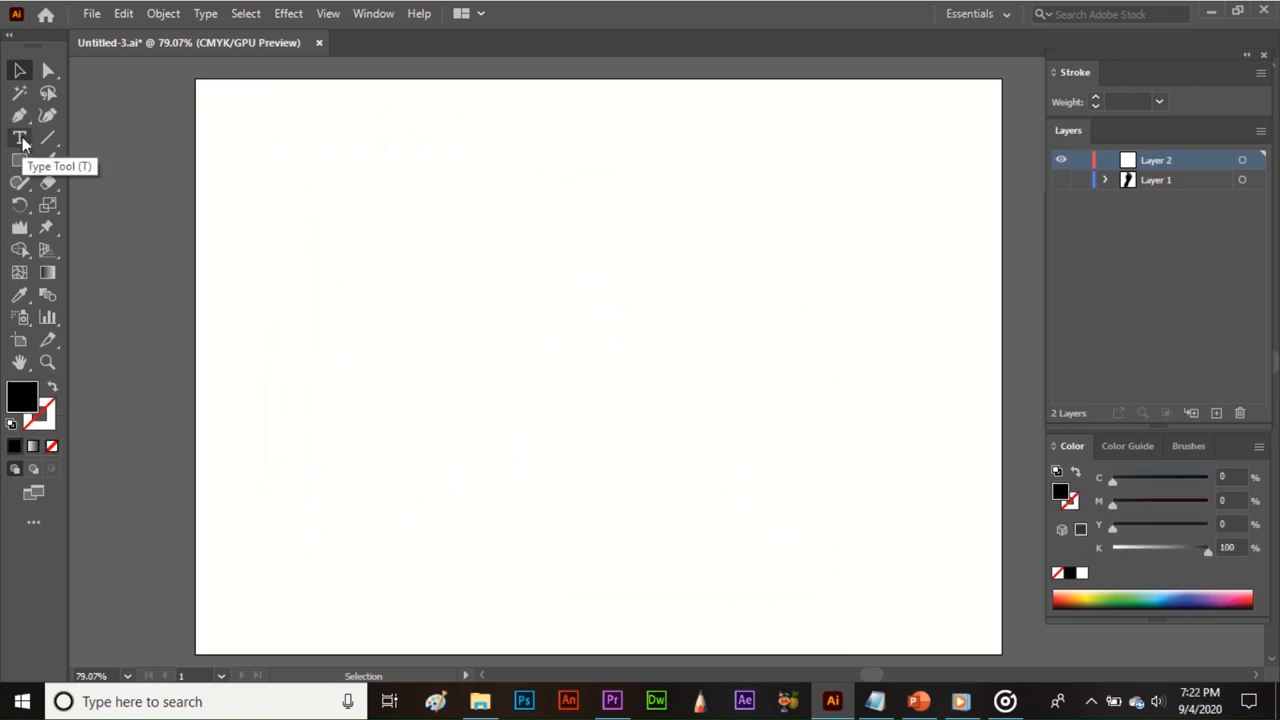
left_click(20, 139)
left_click(350, 223)
type("HELLO")
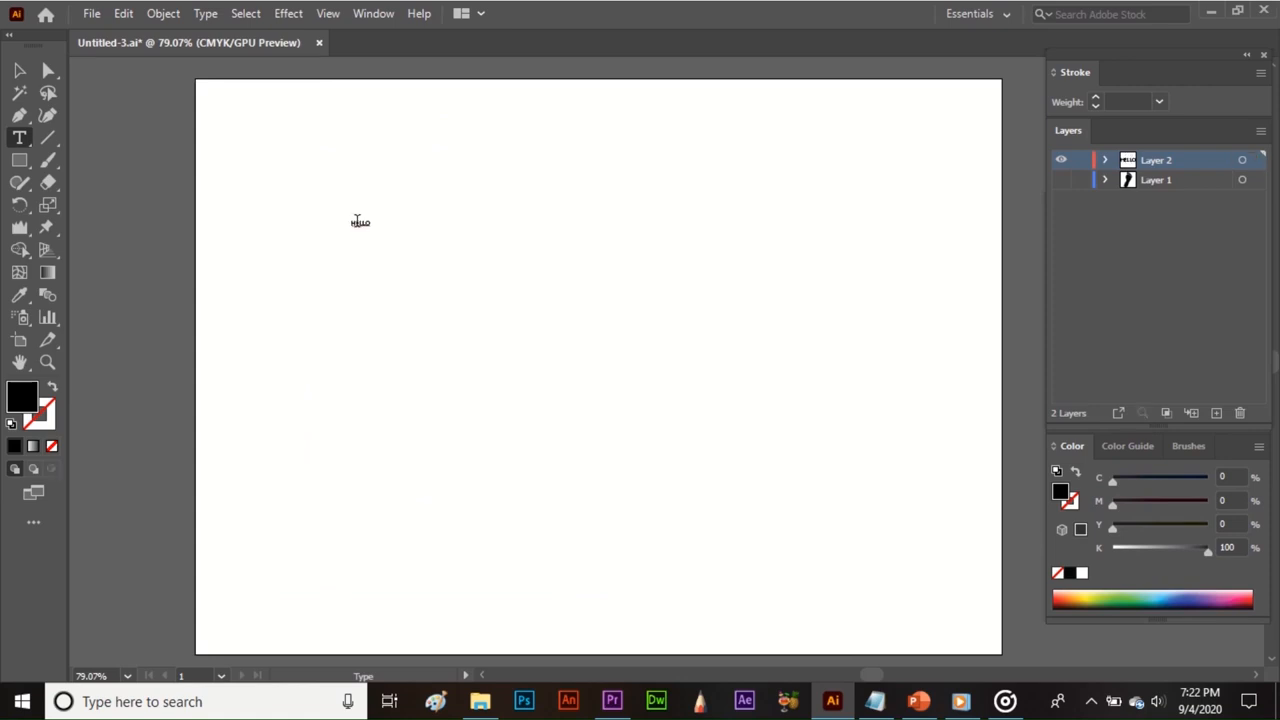
left_click(204, 13)
mouse_move(405, 97)
left_click(573, 417)
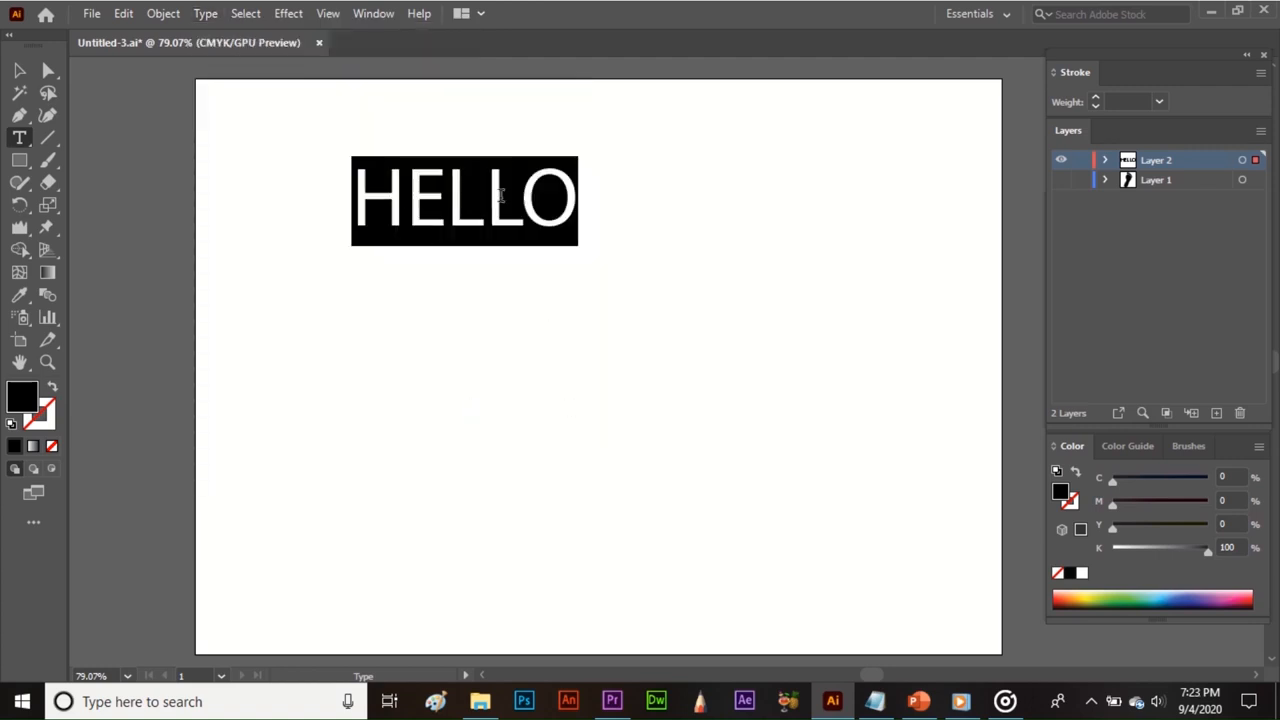
Step: Apply Puppet Warp to the HELLO text and add pins on both L's and the ends of the H's left stem
left_click(47, 228)
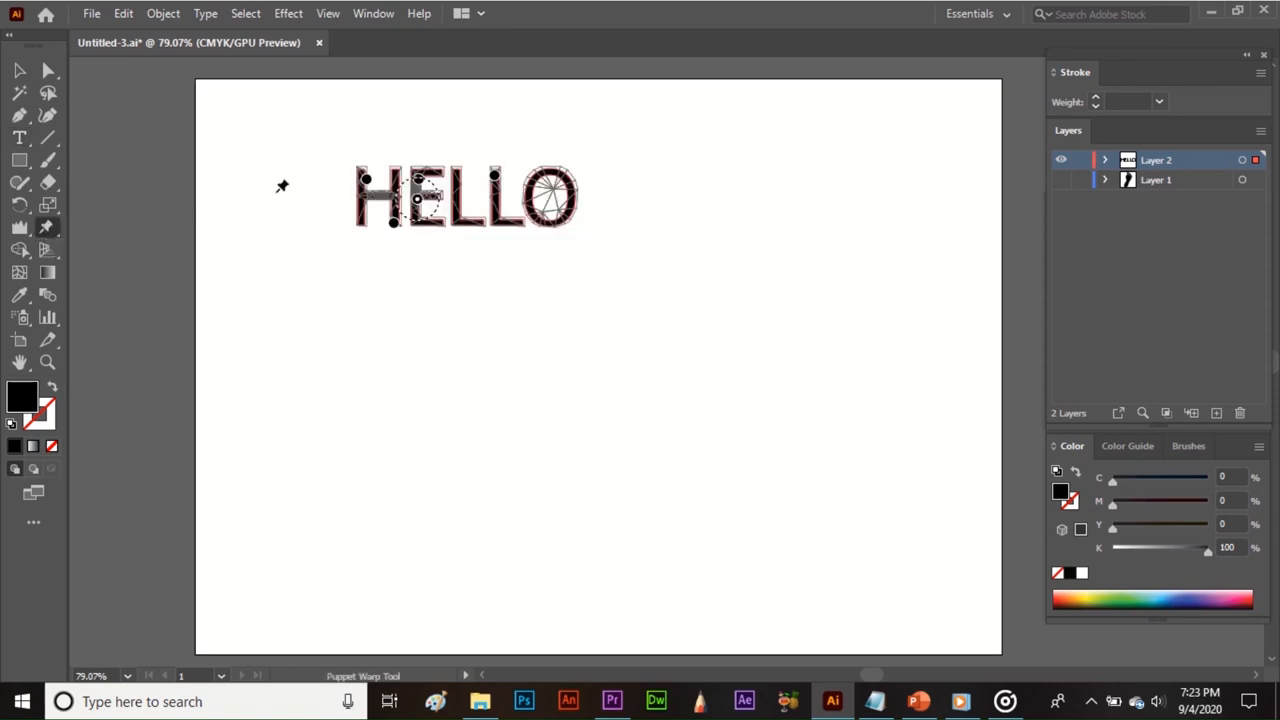
left_click(485, 220)
left_click(462, 176)
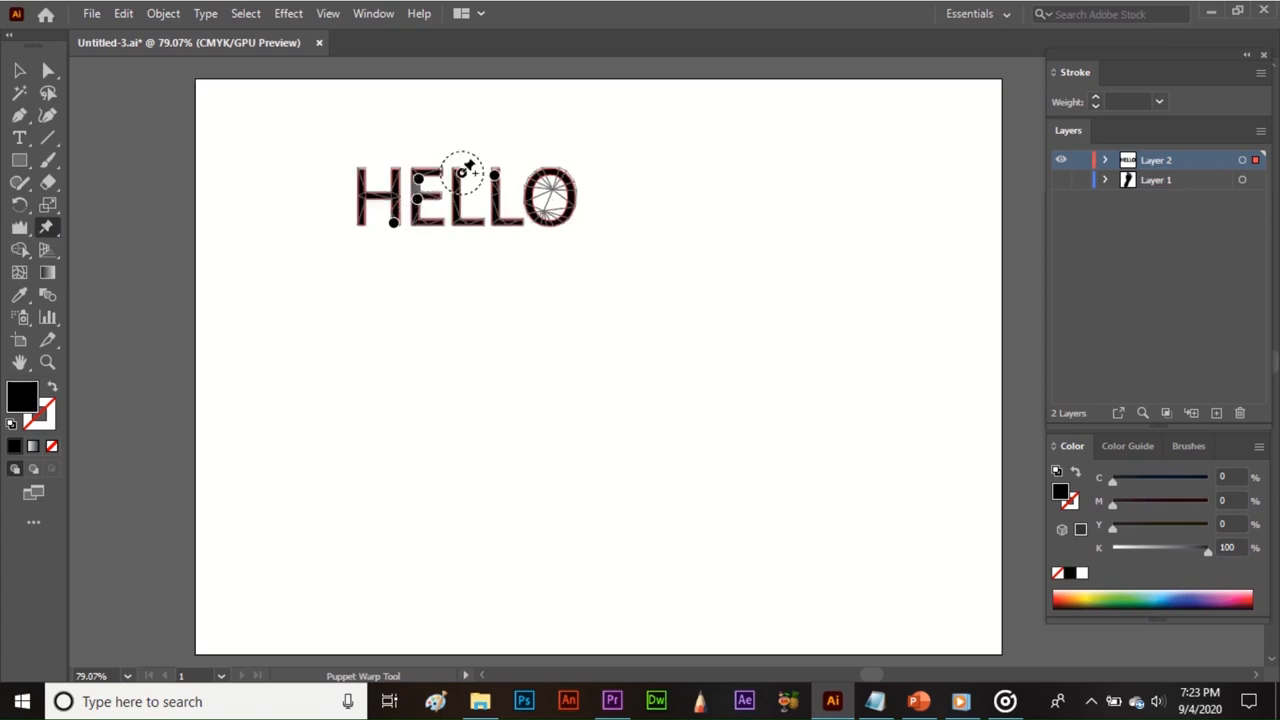
left_click(499, 219)
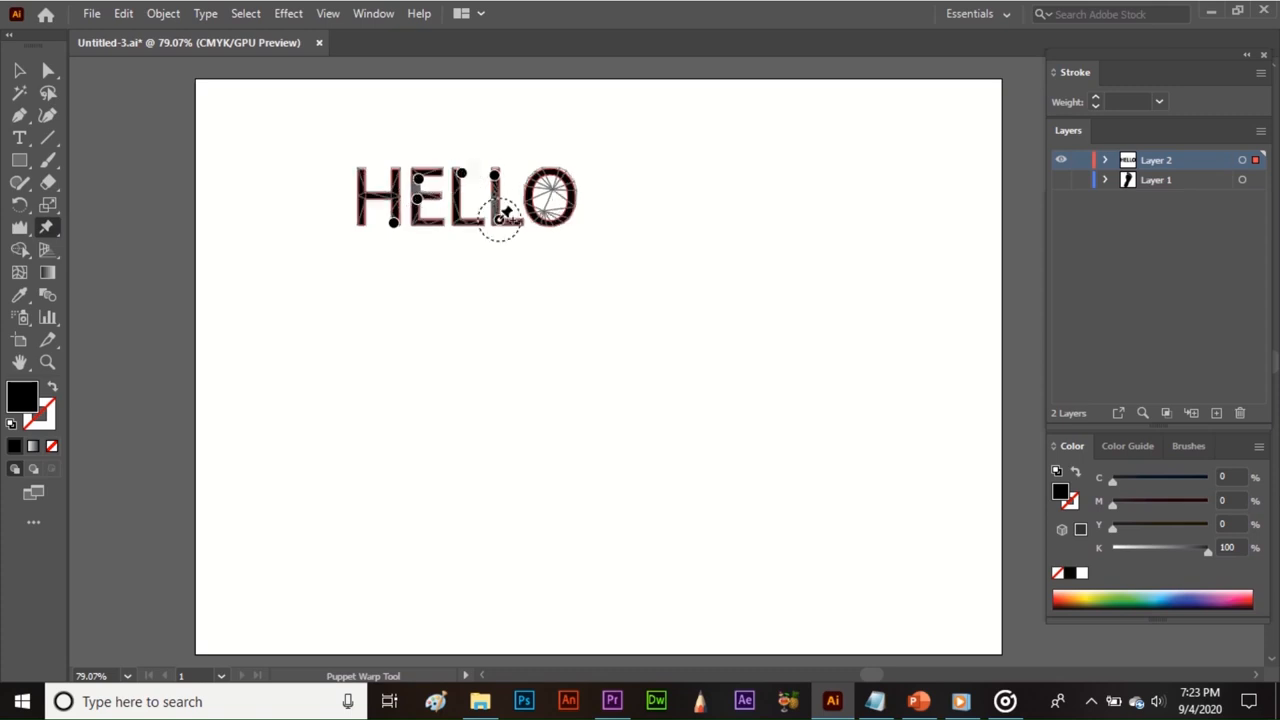
left_click(363, 176)
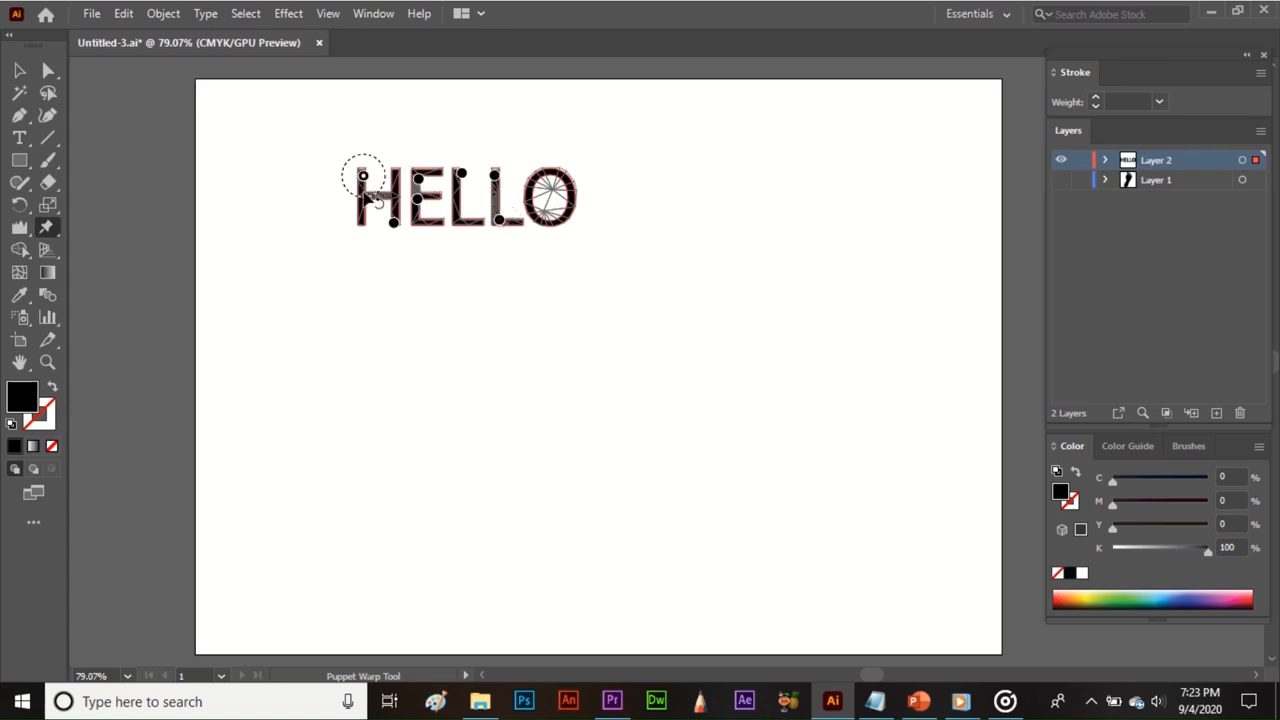
left_click(363, 218)
Step: Warp the H by pulling both ends of its left stem and the top of its right stem upward
left_click_drag(363, 176, 377, 113)
left_click_drag(364, 216, 367, 179)
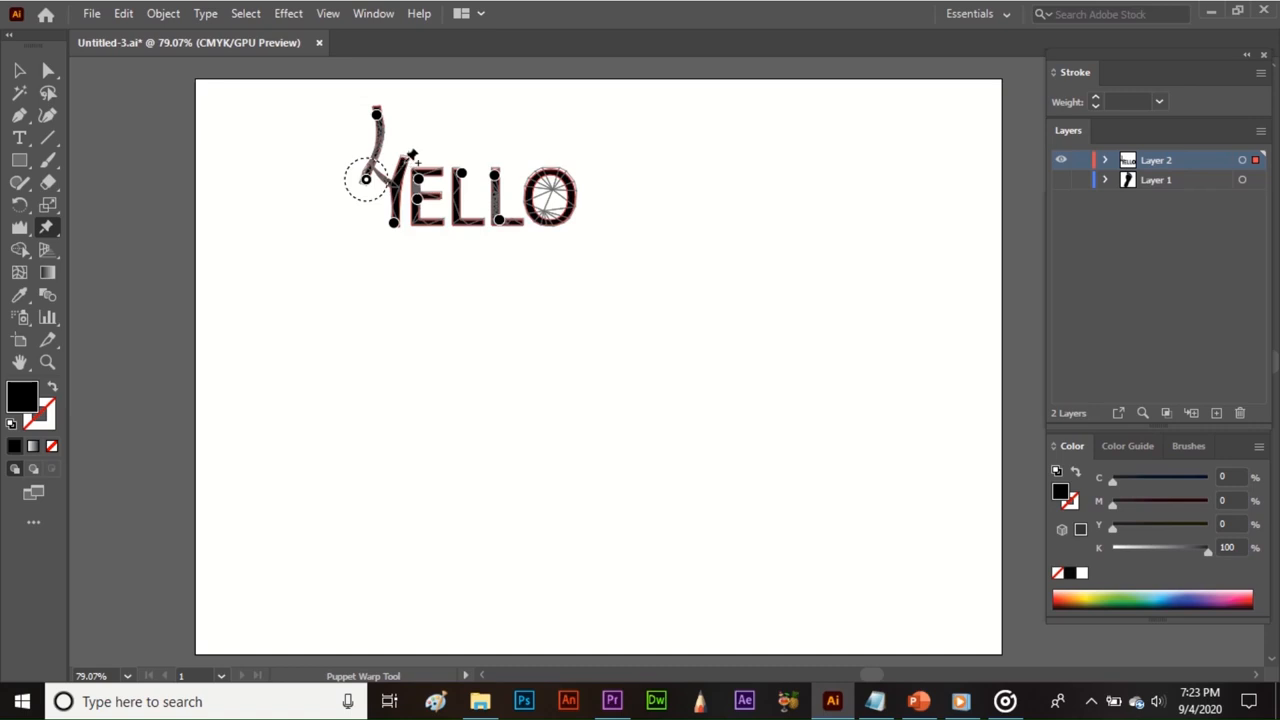
left_click(405, 162)
left_click_drag(407, 167, 410, 148)
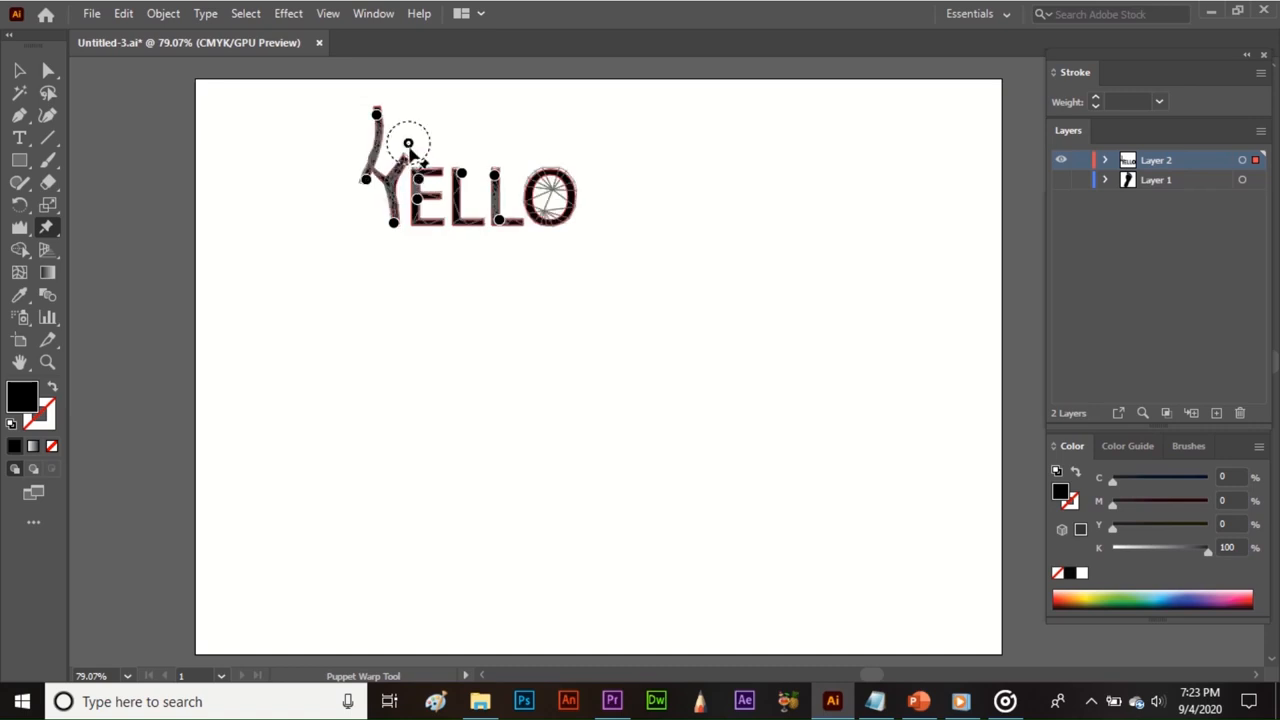
key("ctrl+z")
left_click_drag(407, 163, 411, 121)
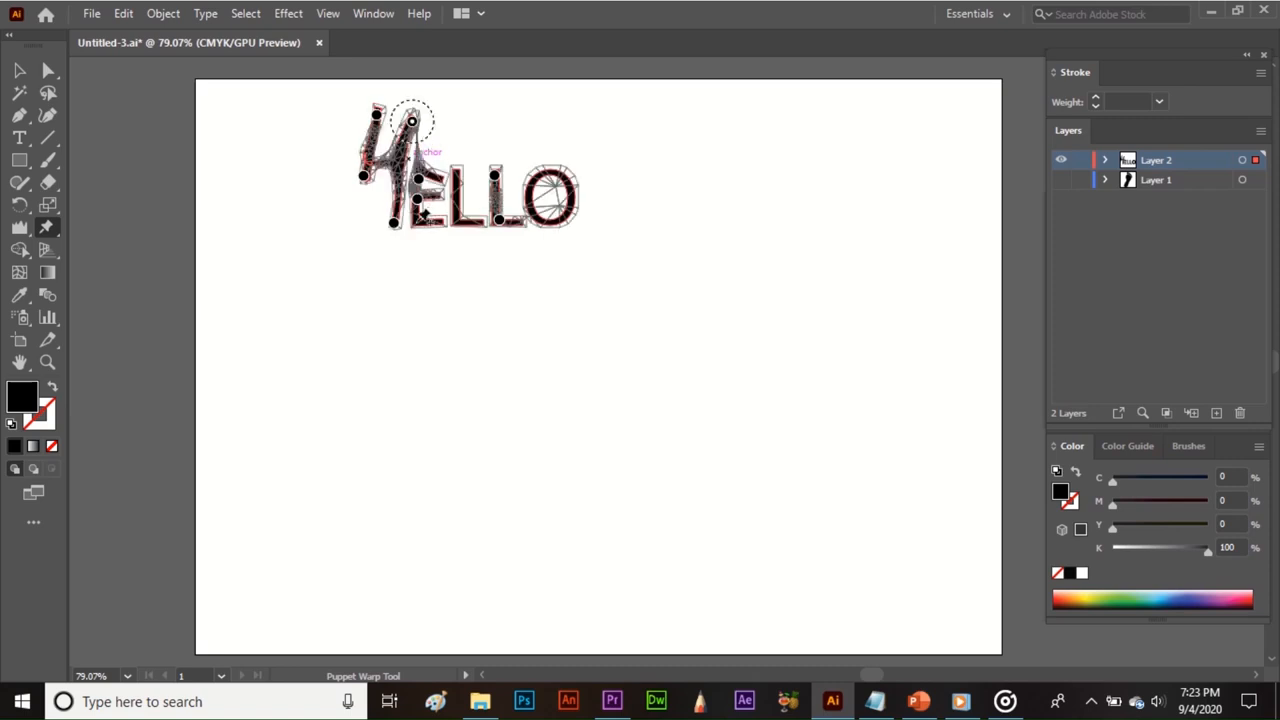
Step: Warp the other letters: pull the E and first L downward, stretch the second L upward and move the O down and right
left_click_drag(418, 207, 416, 265)
left_click(463, 220)
left_click_drag(463, 220, 463, 272)
left_click_drag(494, 176, 502, 118)
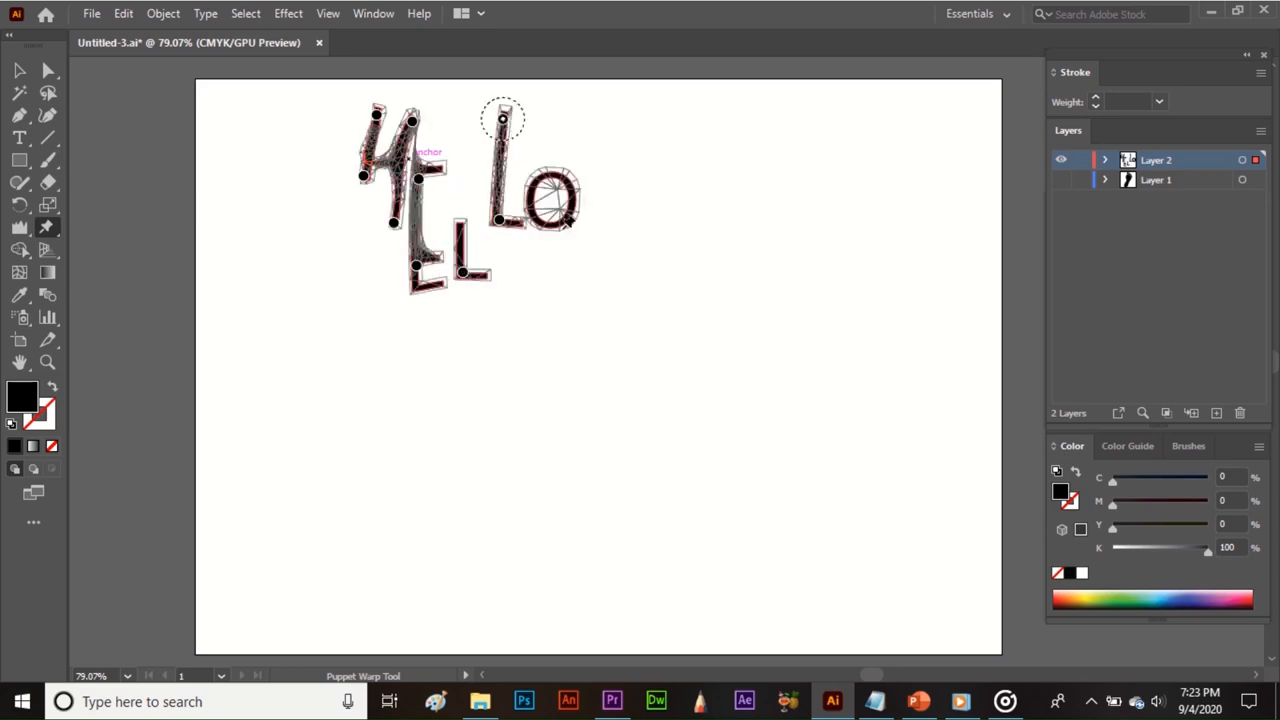
left_click_drag(566, 234, 577, 265)
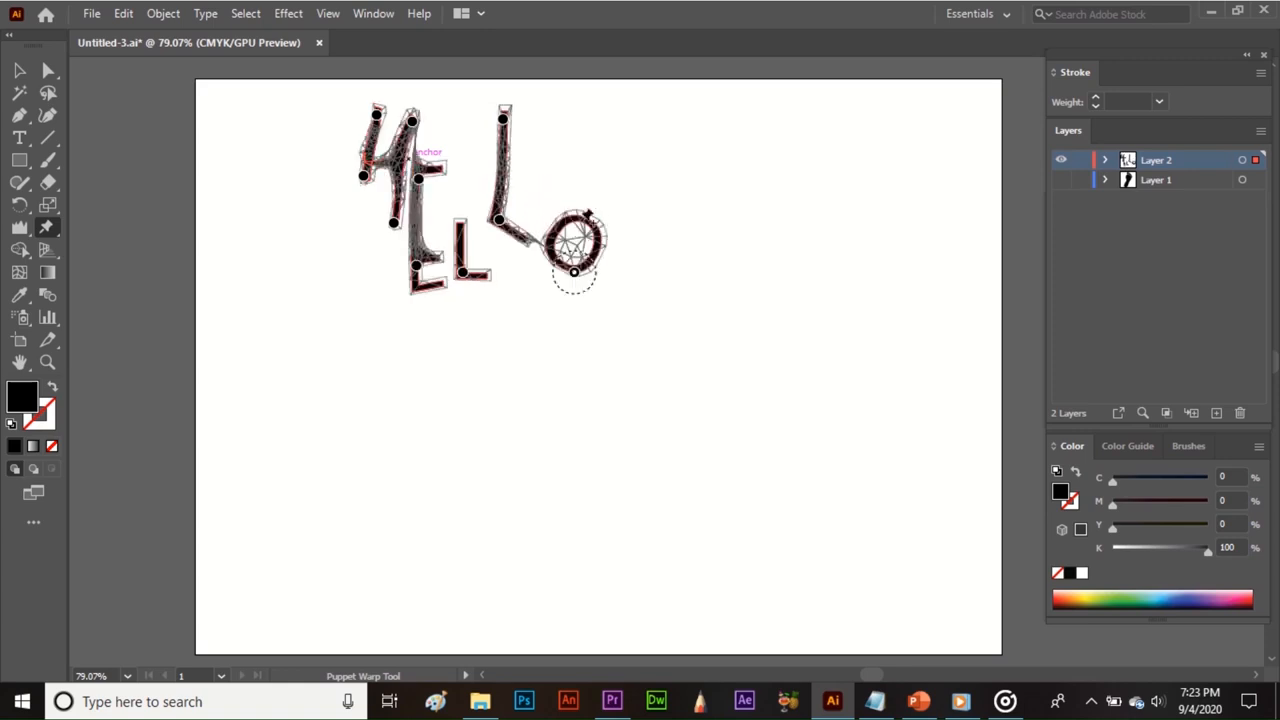
Step: Finish the puppet warp, then select all the warped lettering and delete it
key("v")
left_click(558, 316)
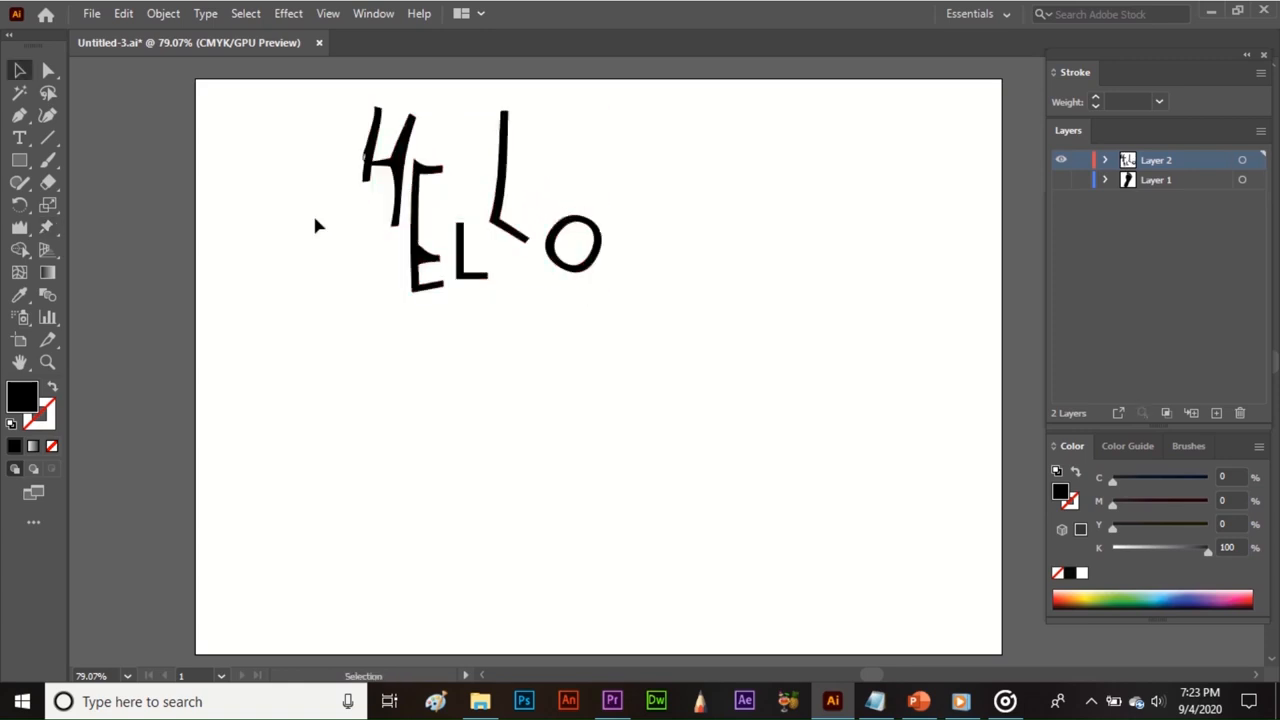
left_click_drag(318, 102, 957, 519)
key("Delete")
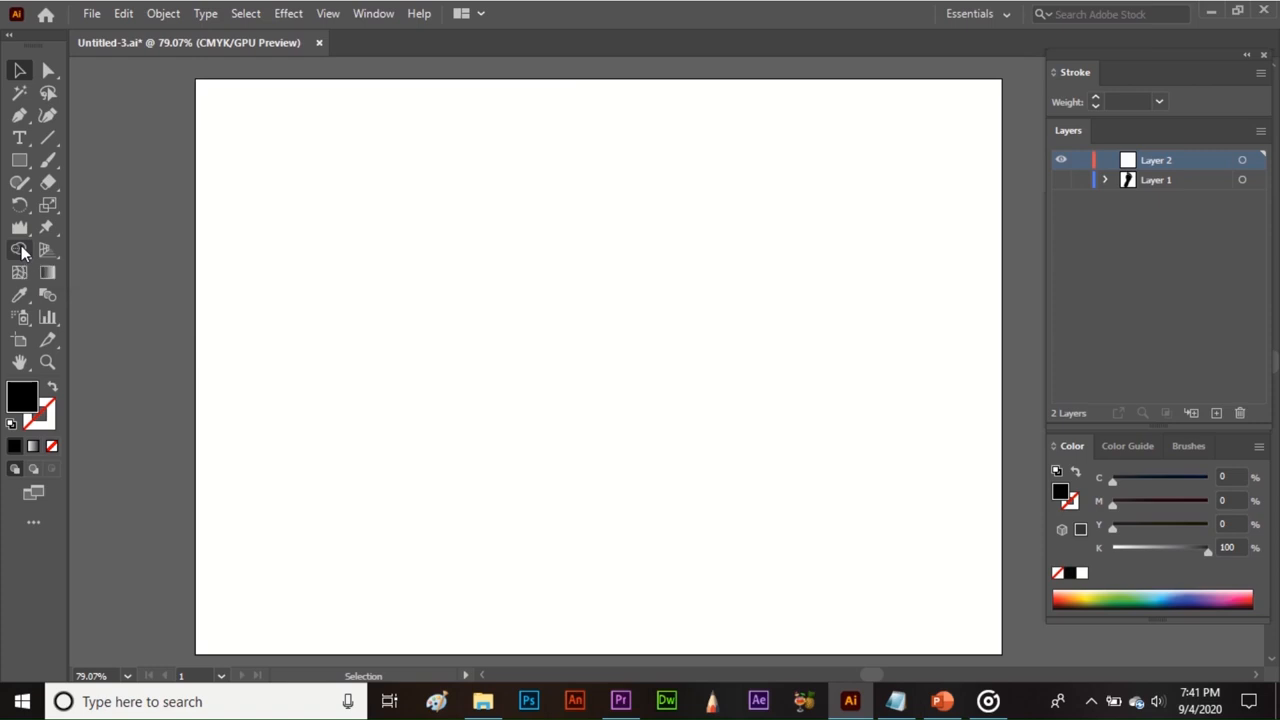
Step: Draw two black squares, the second overlapping the first one's lower-right corner, and select both for the Shape Builder tool
left_click(20, 250)
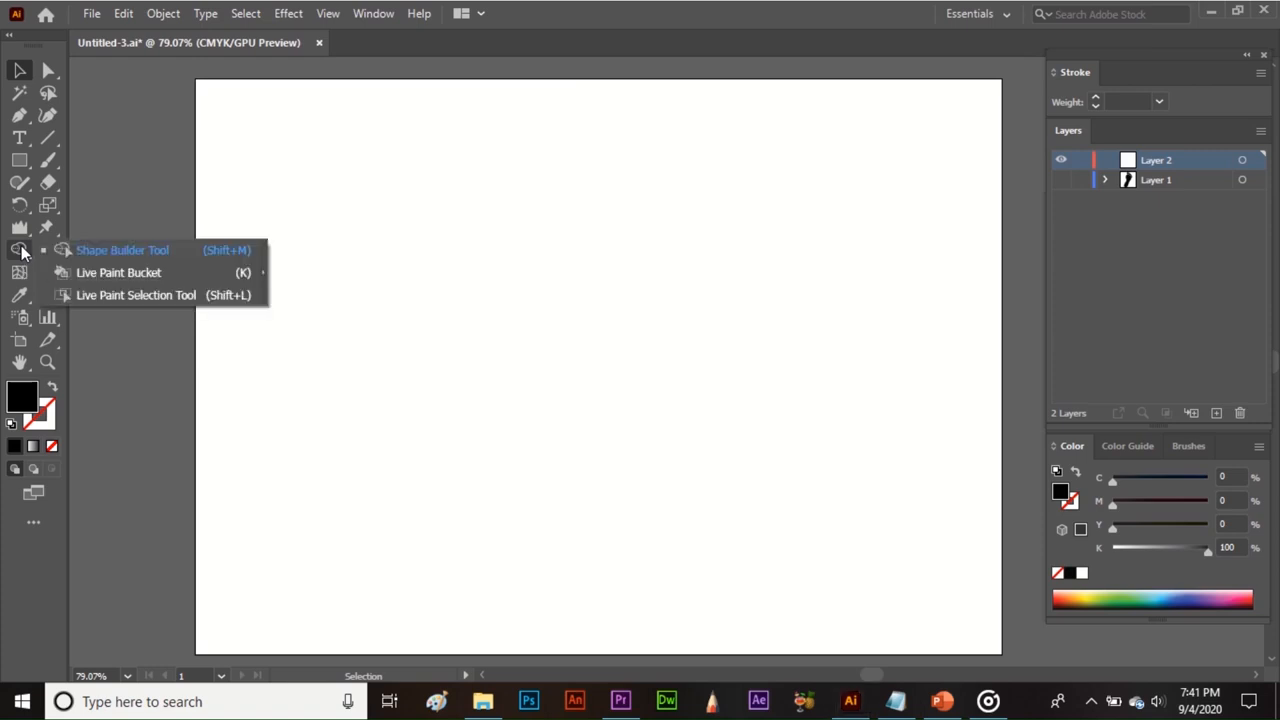
left_click(120, 250)
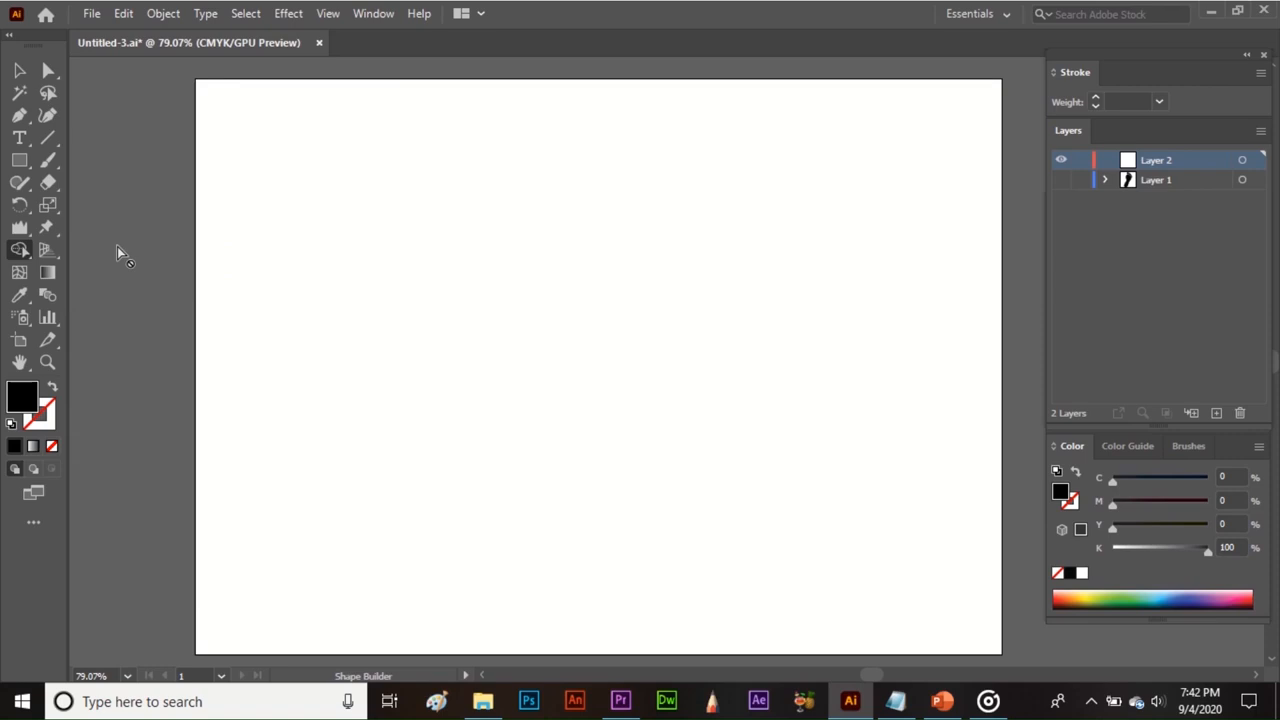
left_click(20, 161)
left_click_drag(299, 203, 548, 452)
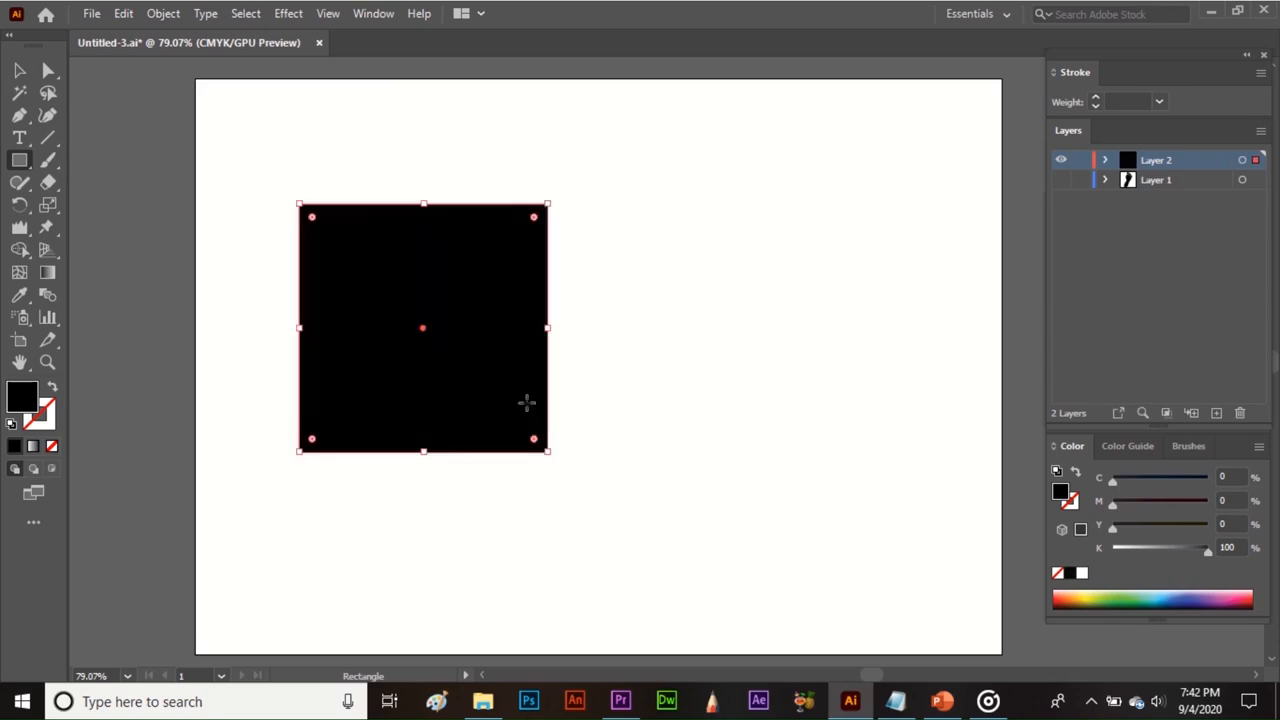
mouse_move(472, 360)
left_mouse_down()
mouse_move(634, 511)
mouse_move(744, 560)
left_mouse_up()
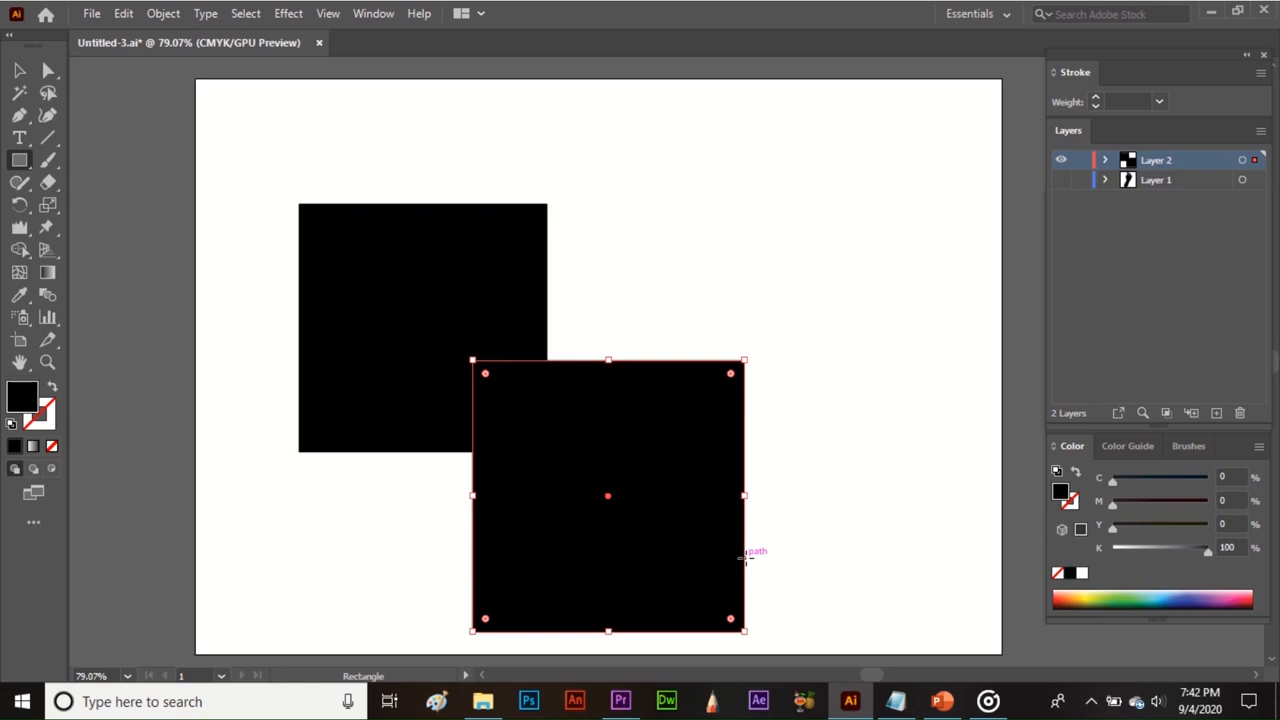
key("v")
left_click_drag(258, 168, 676, 521)
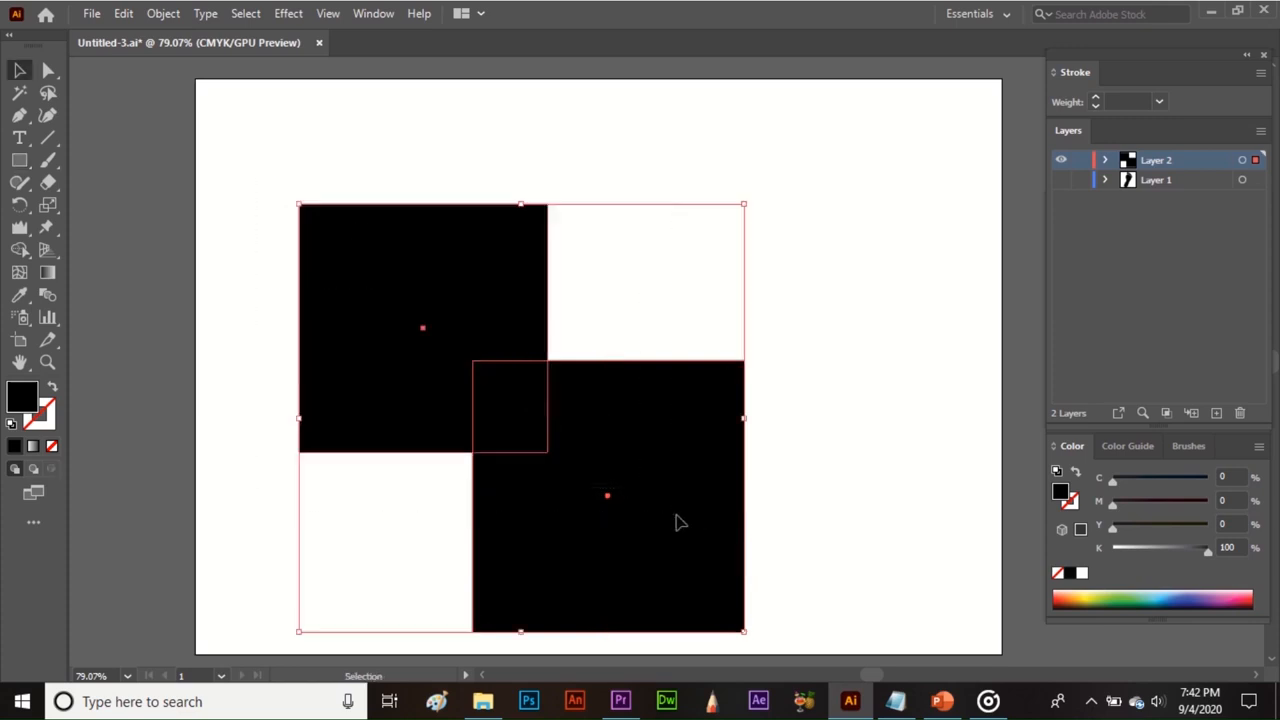
Step: Try merging the two overlapping squares into one shape with Shape Builder, and undo the merge
left_click(14, 251)
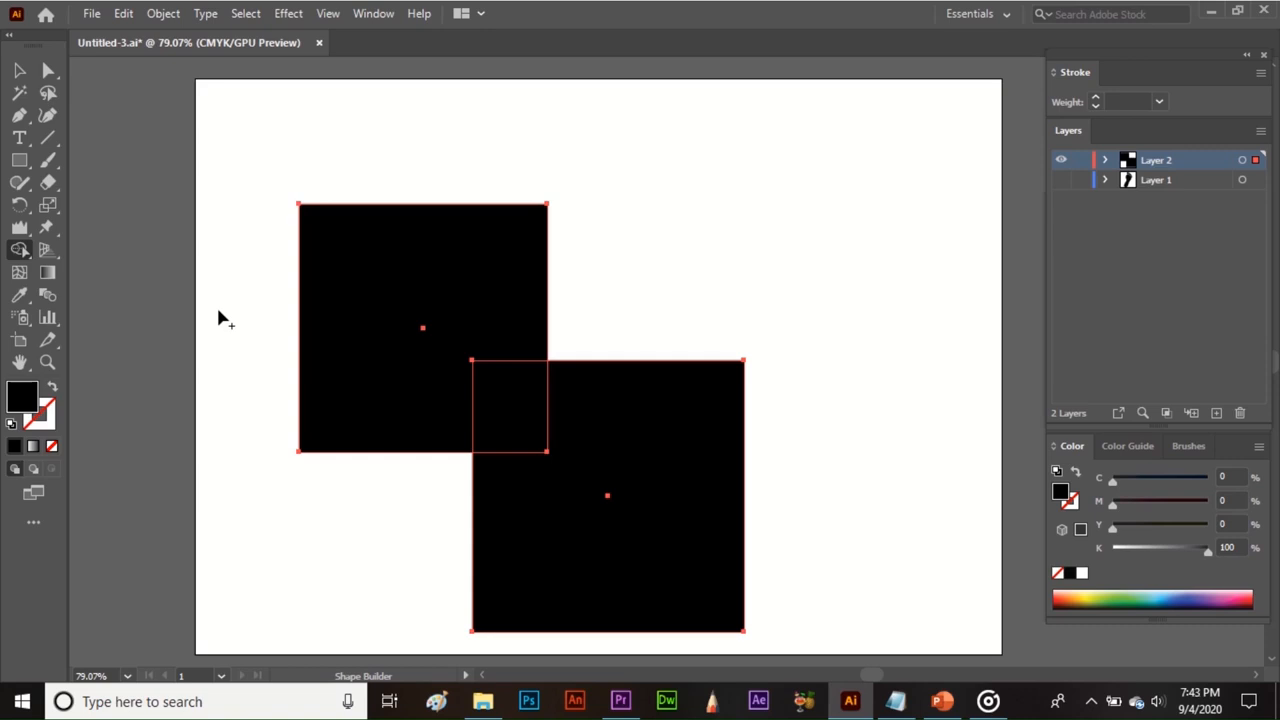
left_click_drag(333, 262, 622, 508)
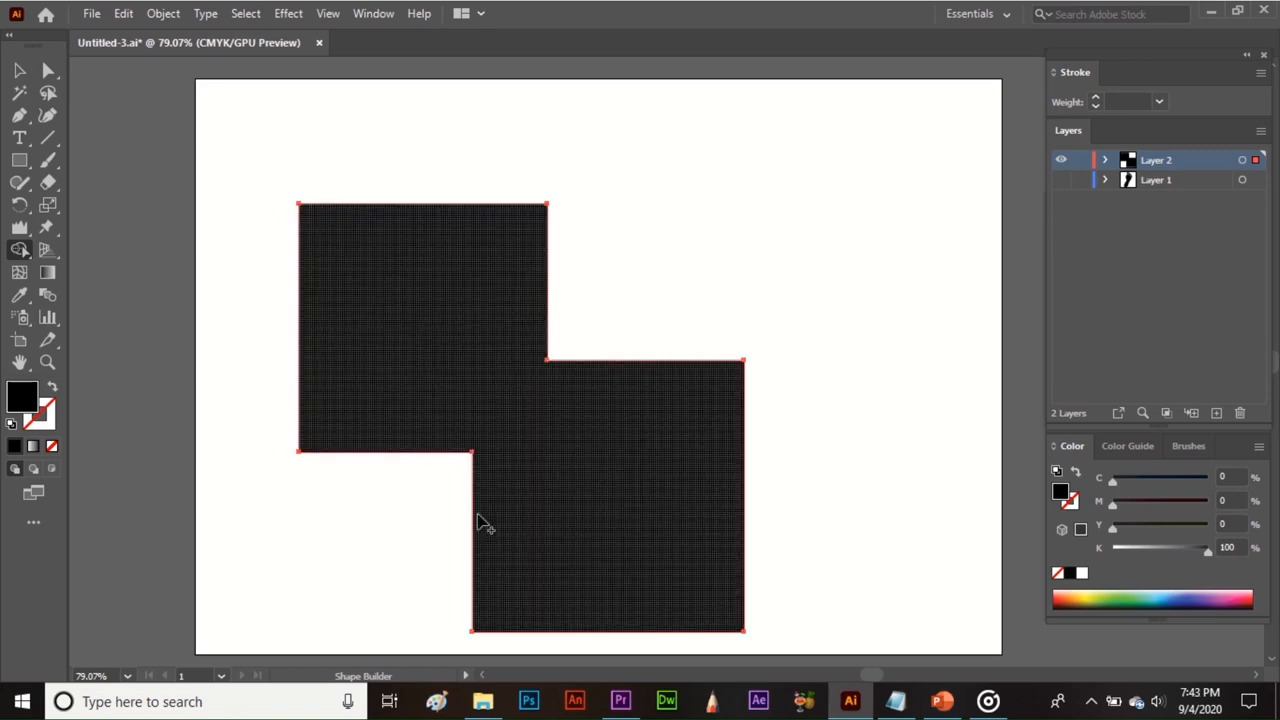
key("ctrl+z")
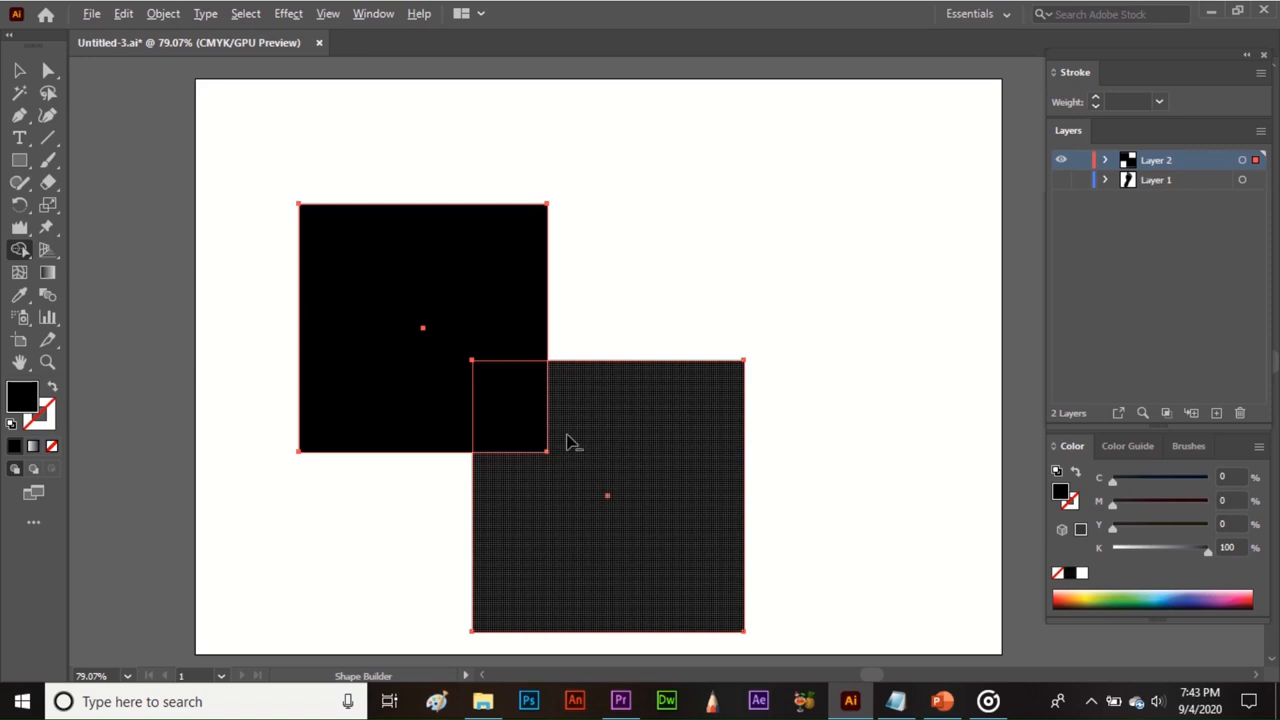
Step: Try erasing the second square's non-overlapping part and pulling the small overlap piece out to the right, and restore both squares
left_click(657, 525, "alt")
key("v")
left_click(643, 514)
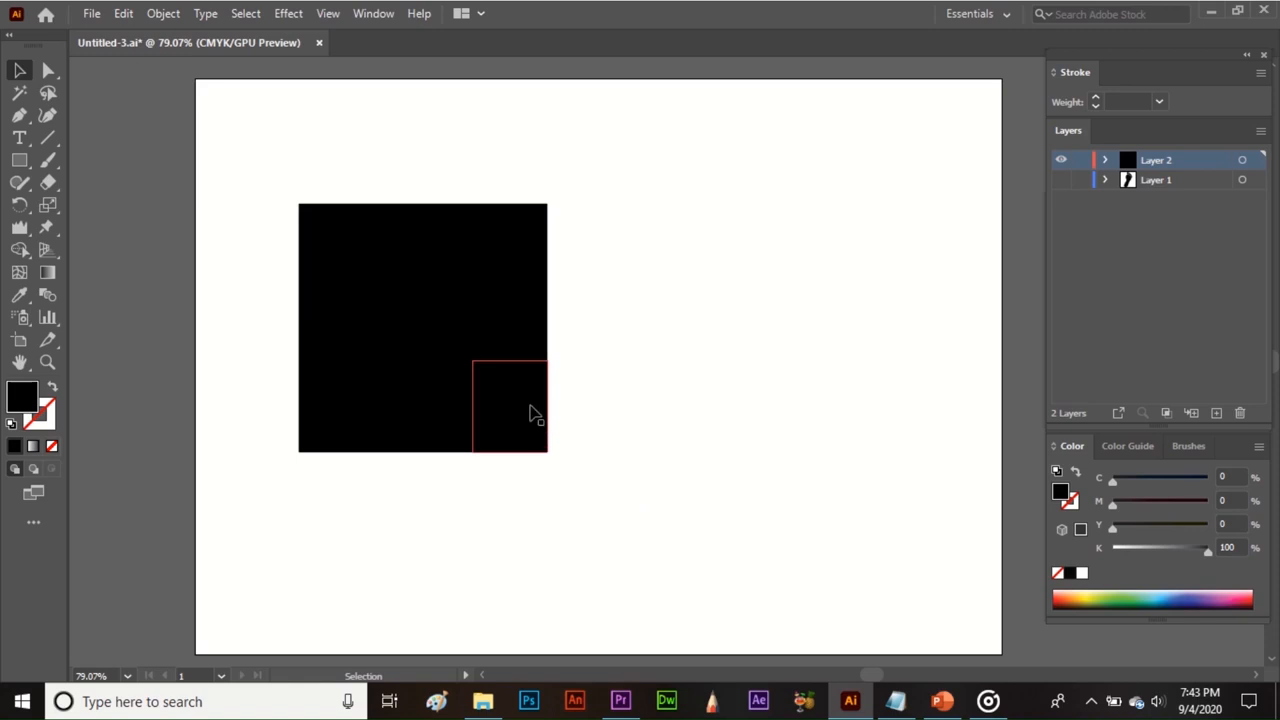
left_click_drag(532, 415, 641, 412)
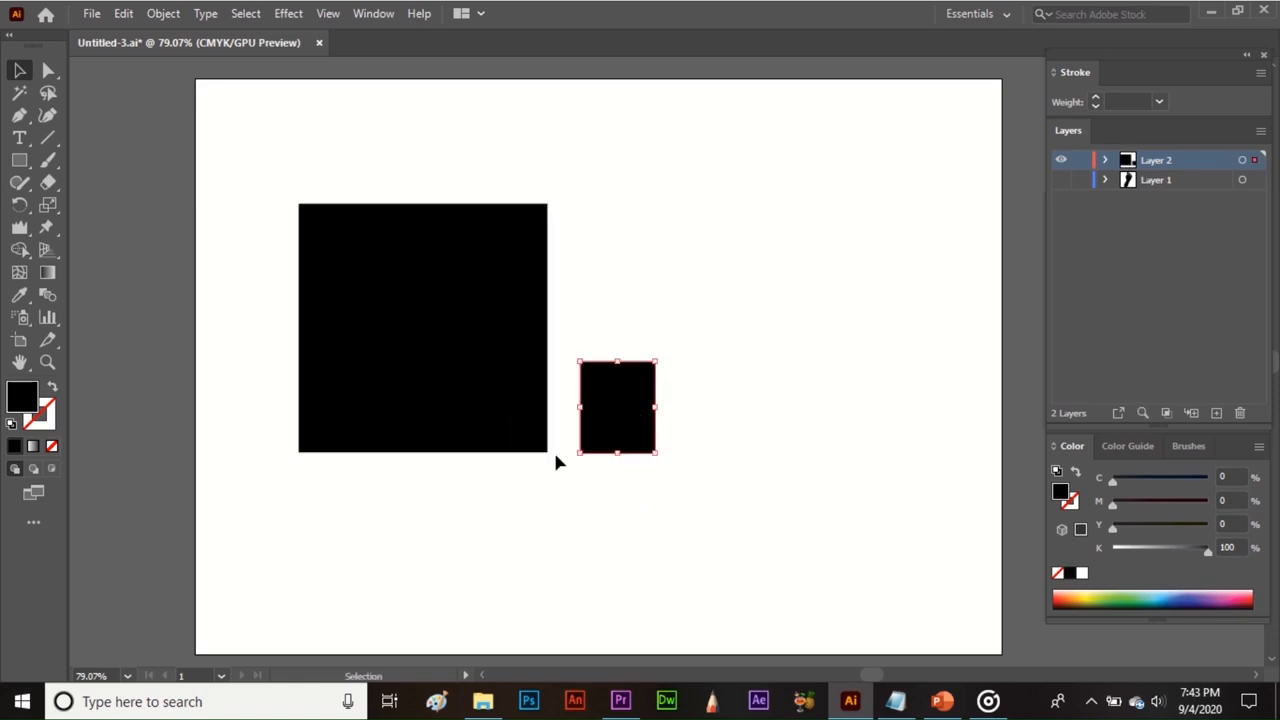
key("a")
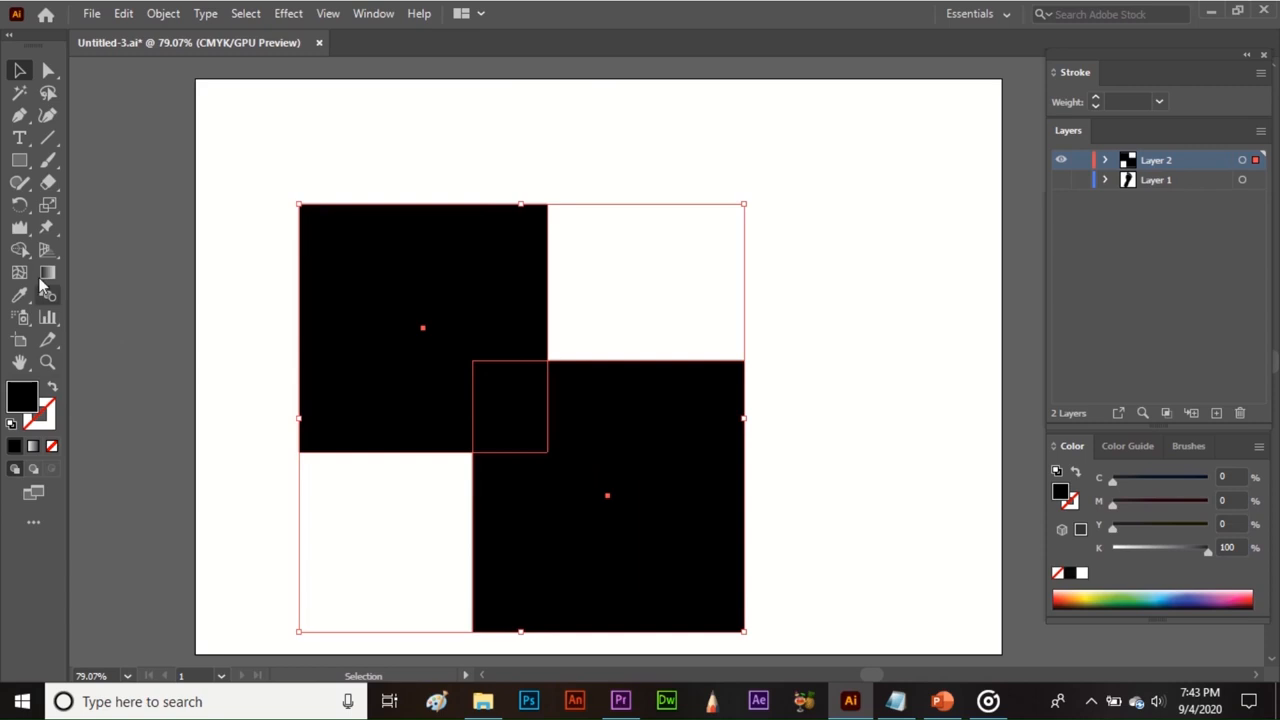
Step: Try subtracting the overlap and the rest of the second square from the first with Shape Builder, and undo it
left_click(19, 249)
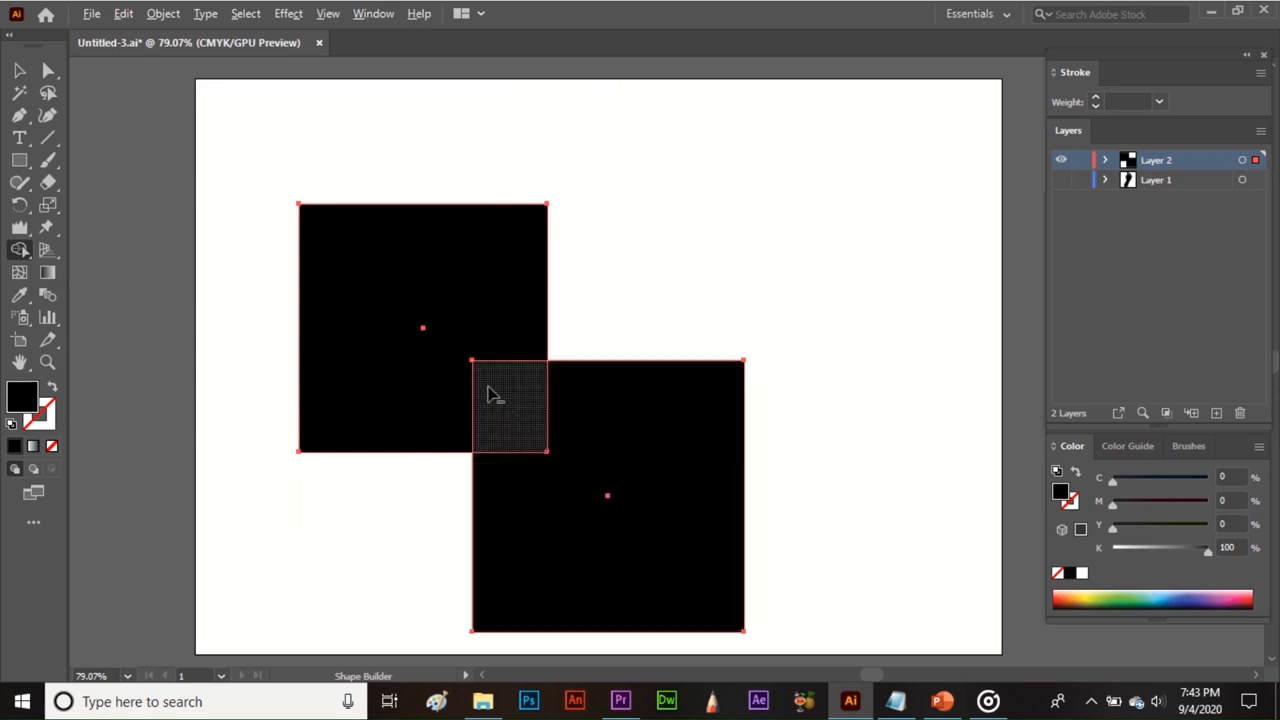
left_click_drag(523, 420, 666, 558, "alt")
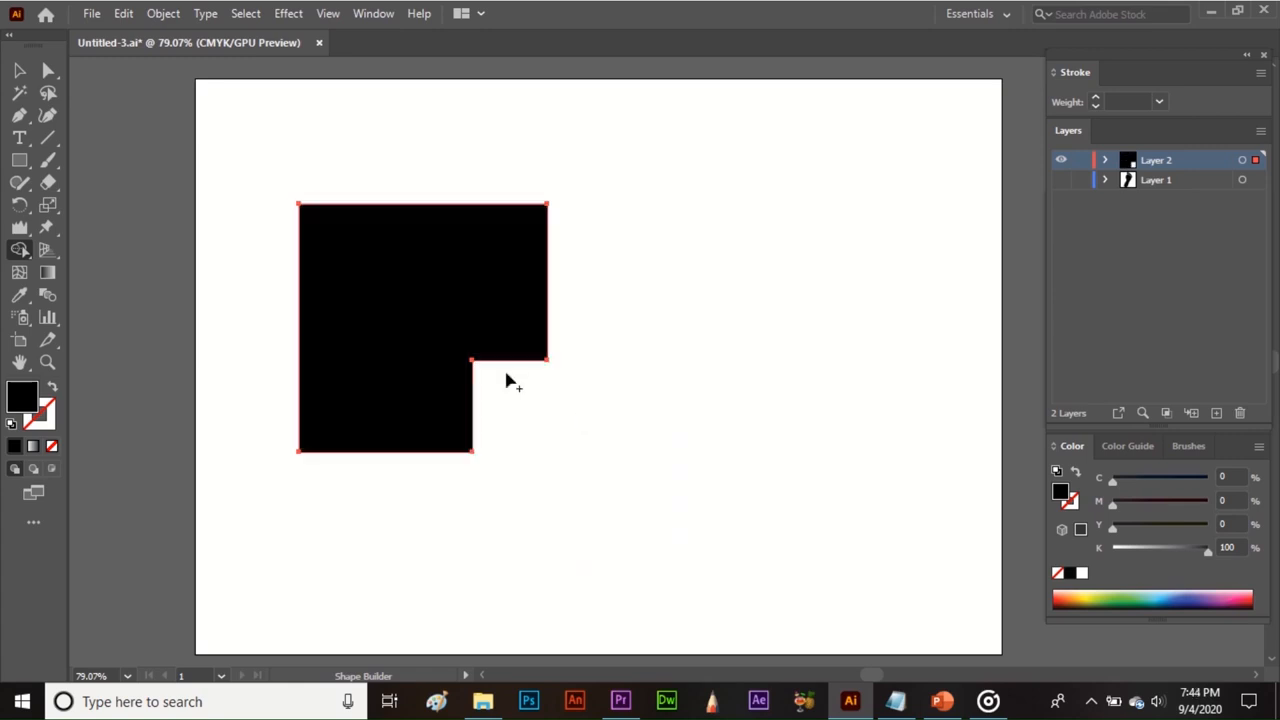
key("ctrl+z")
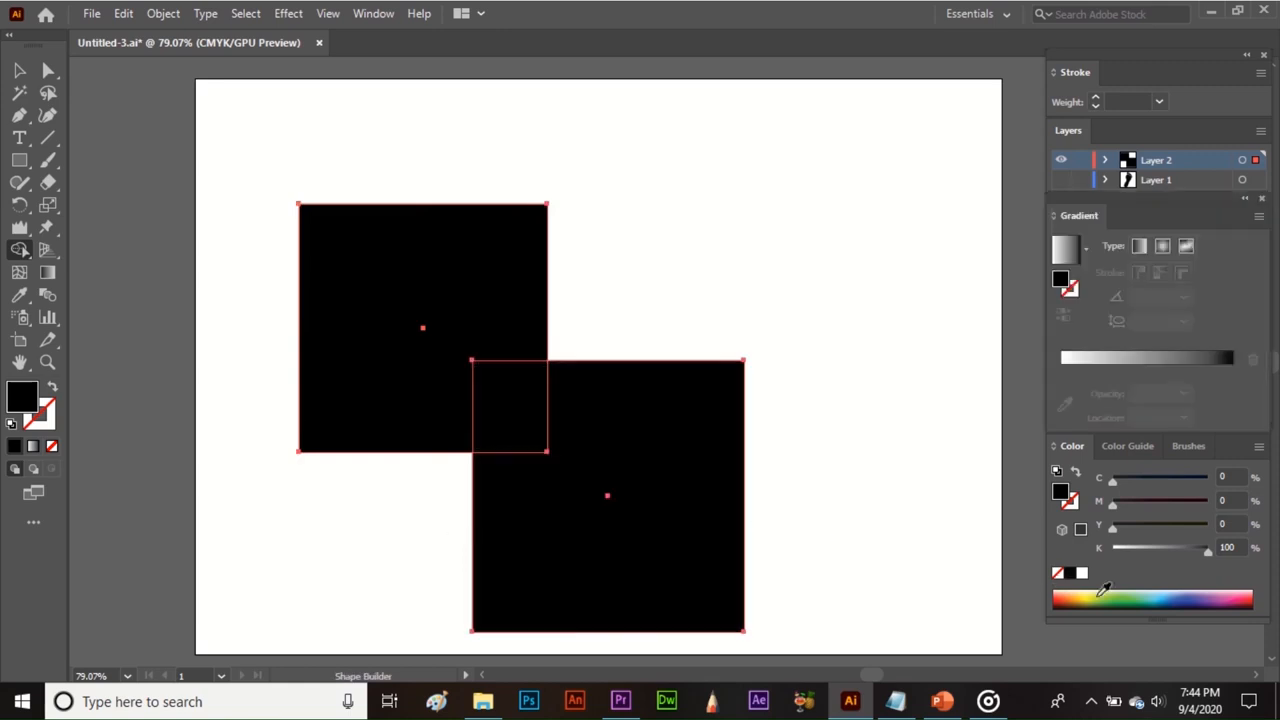
Step: Try filling the overlap of the squares with green using Shape Builder, and undo the fill
left_click(1098, 598)
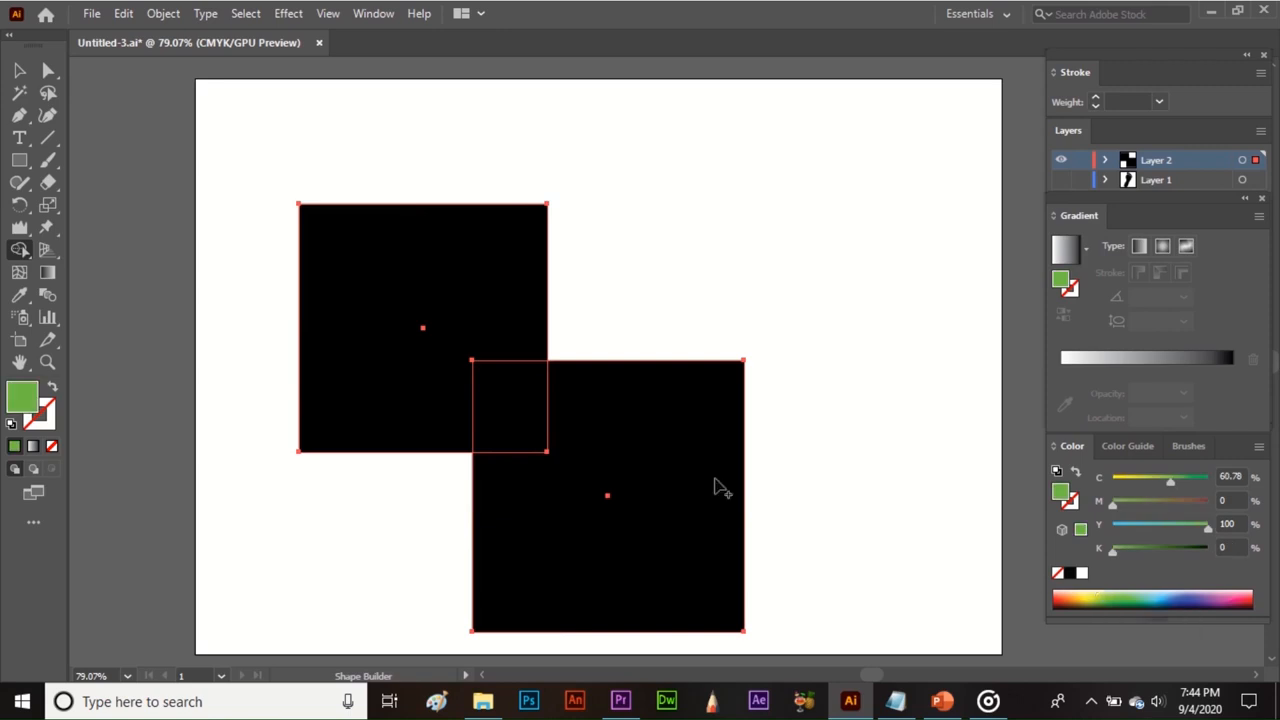
left_click(521, 416)
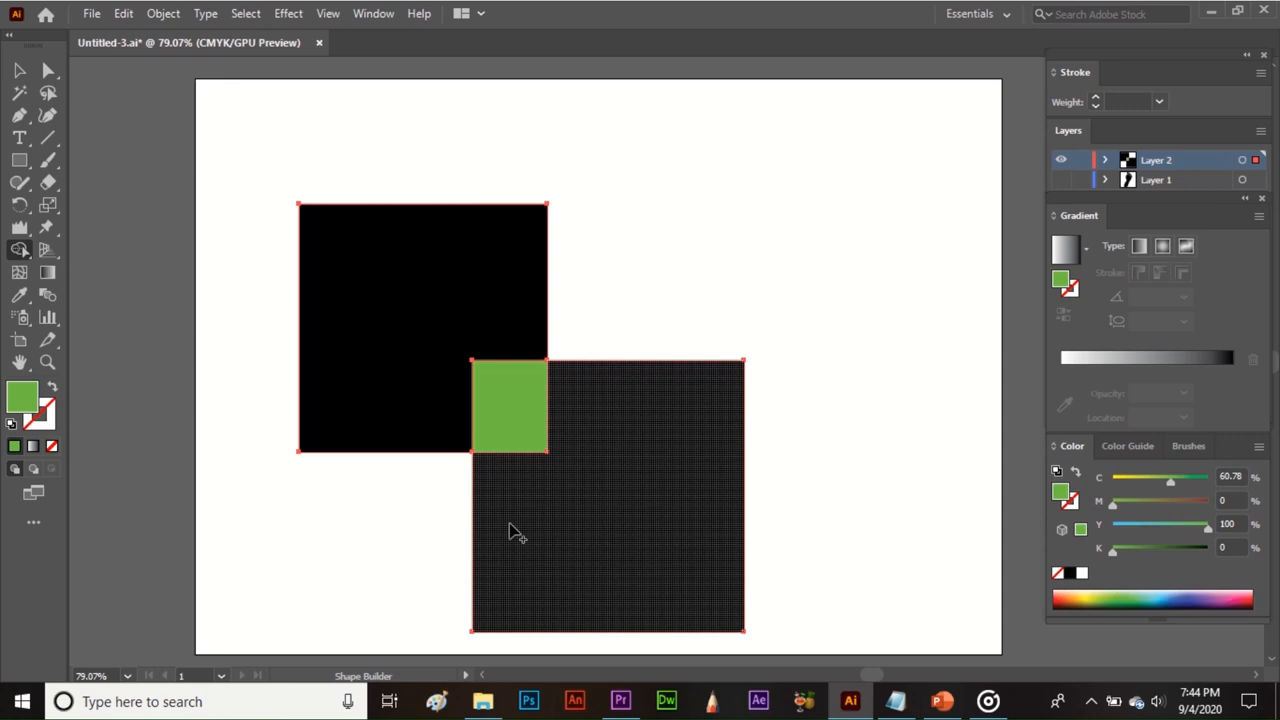
key("ctrl+z")
key("v")
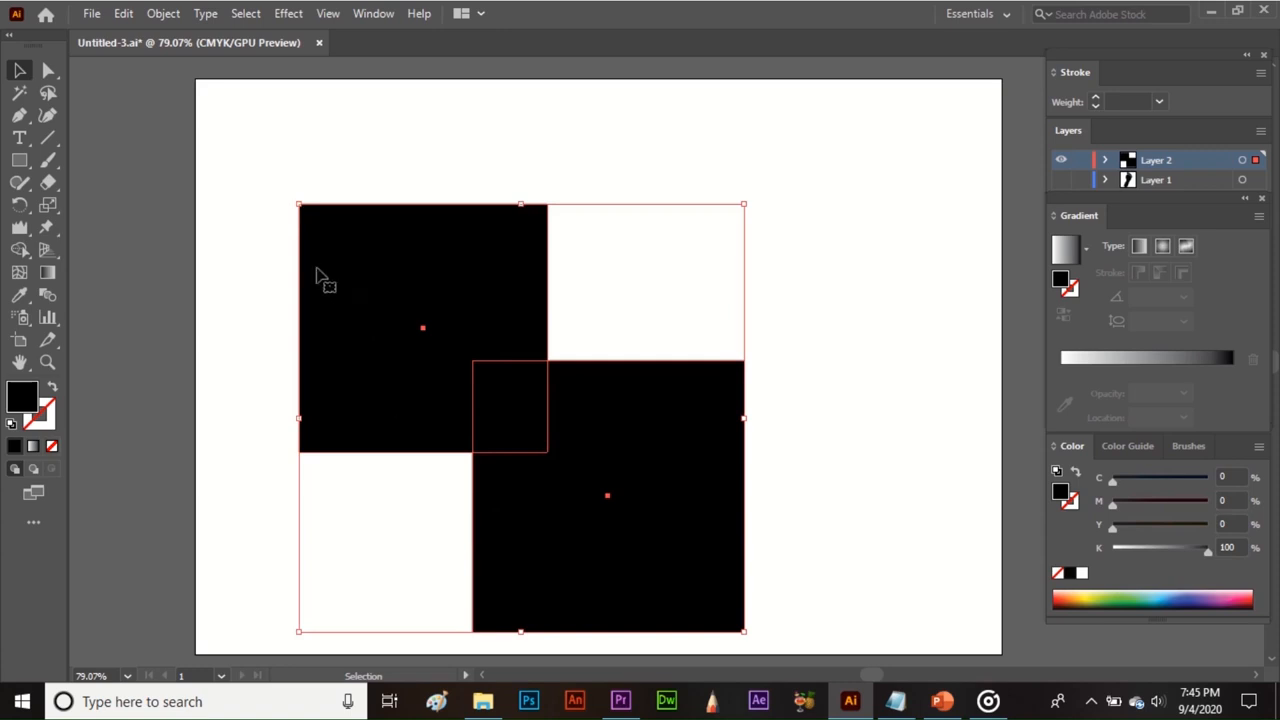
Step: Select both squares and cut out their overlapping area with Shape Builder
left_click_drag(264, 245, 636, 558)
left_click(20, 250)
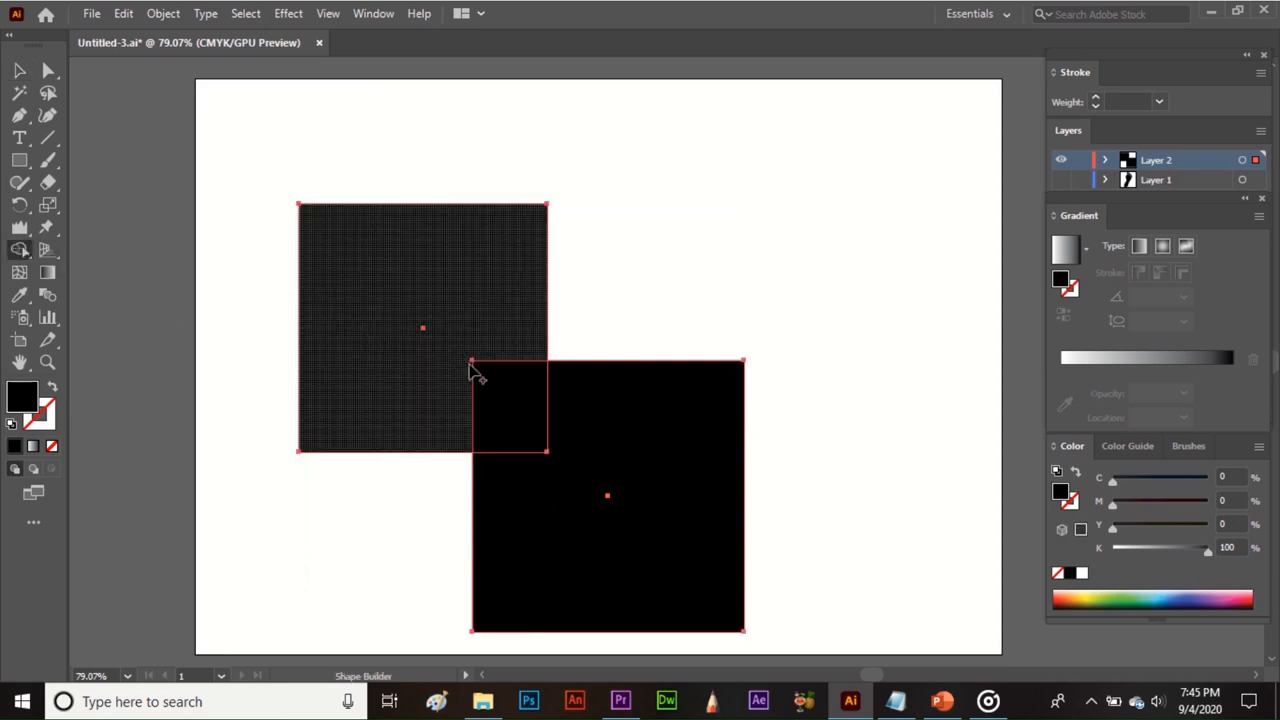
left_click(499, 401, "alt")
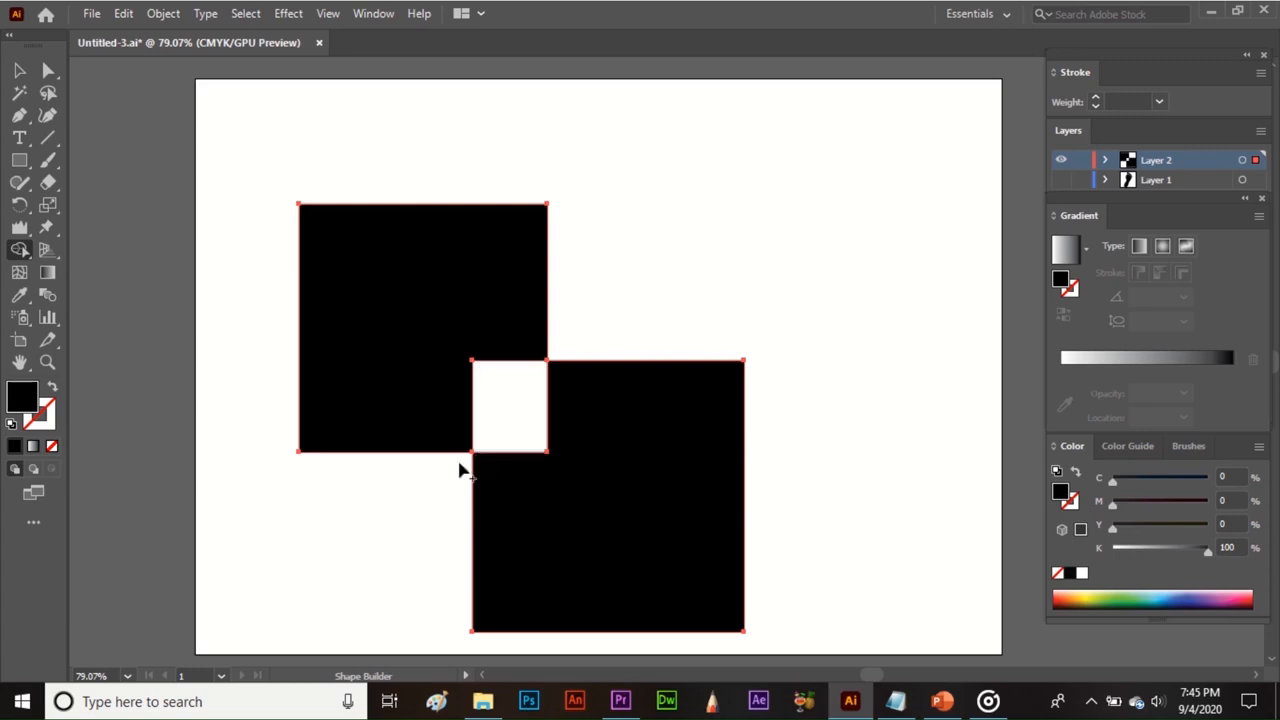
Step: Select both cut squares and delete them
key("v")
left_click_drag(249, 203, 557, 486)
key("Delete")
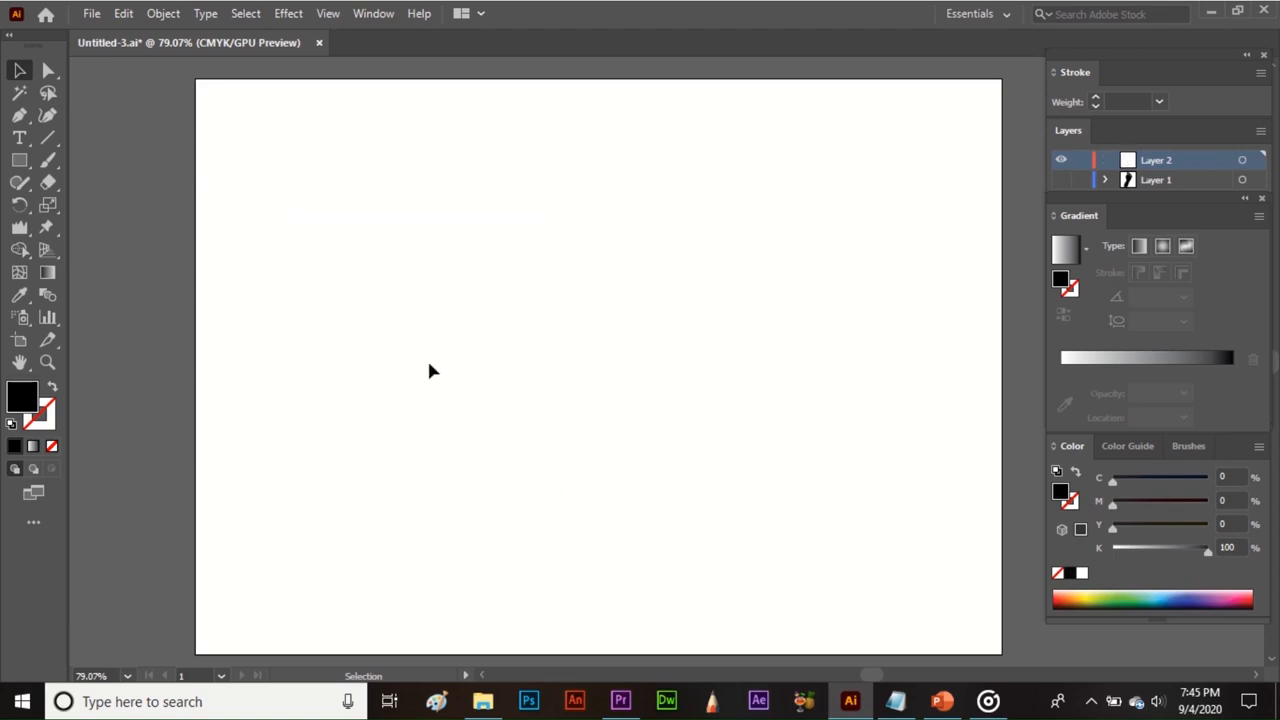
Step: Draw two overlapping circles, the larger second one in front and filled olive, and select both
left_click(22, 163)
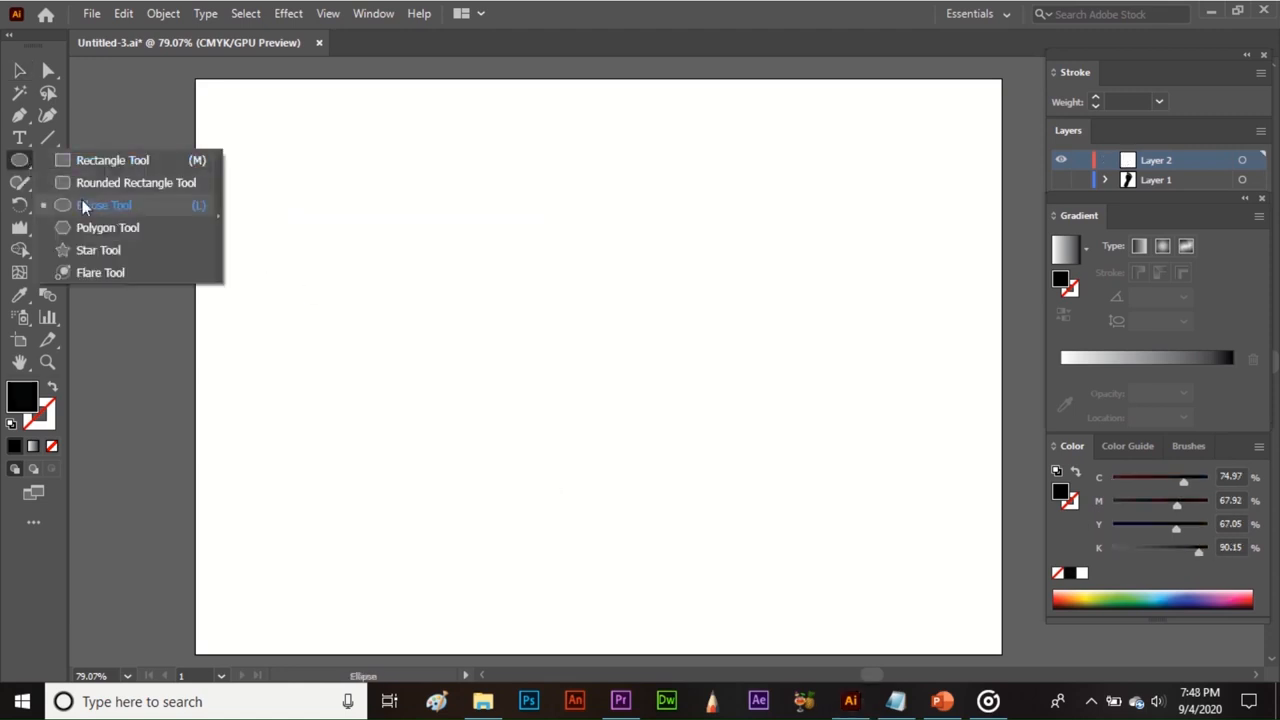
left_click(83, 204)
left_click_drag(296, 218, 551, 472)
left_click_drag(682, 282, 407, 522)
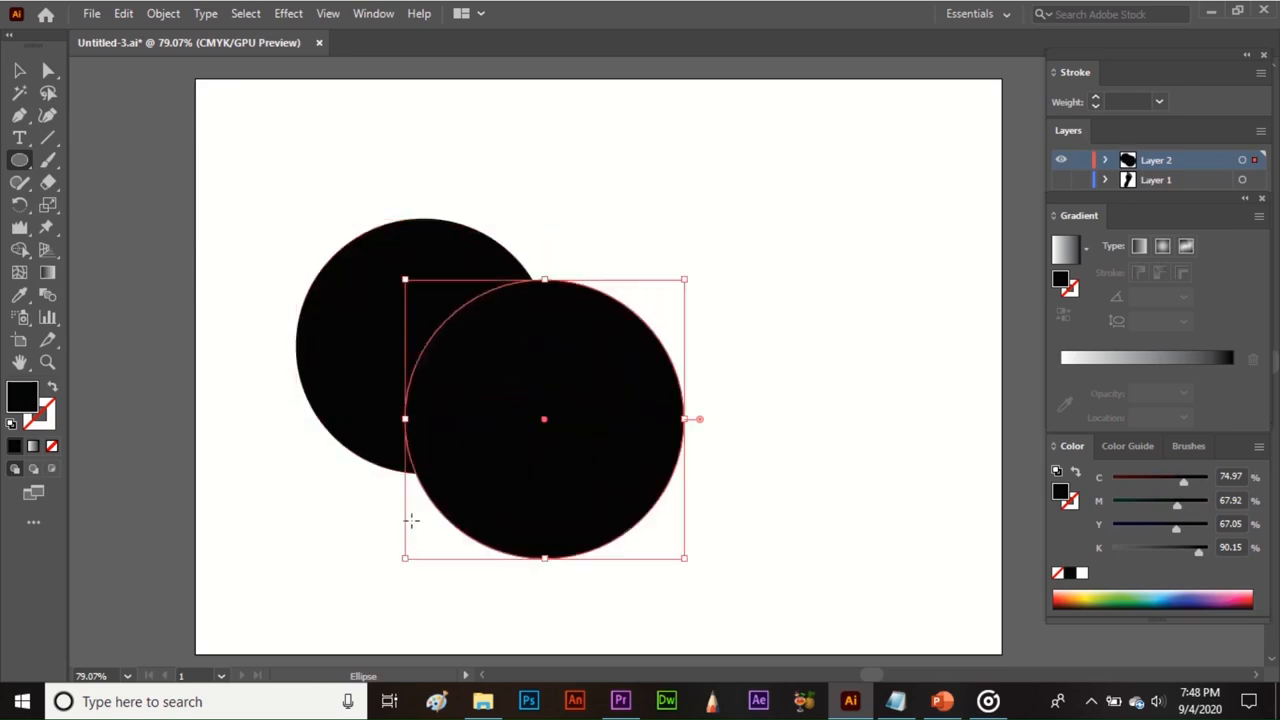
left_click(1090, 598)
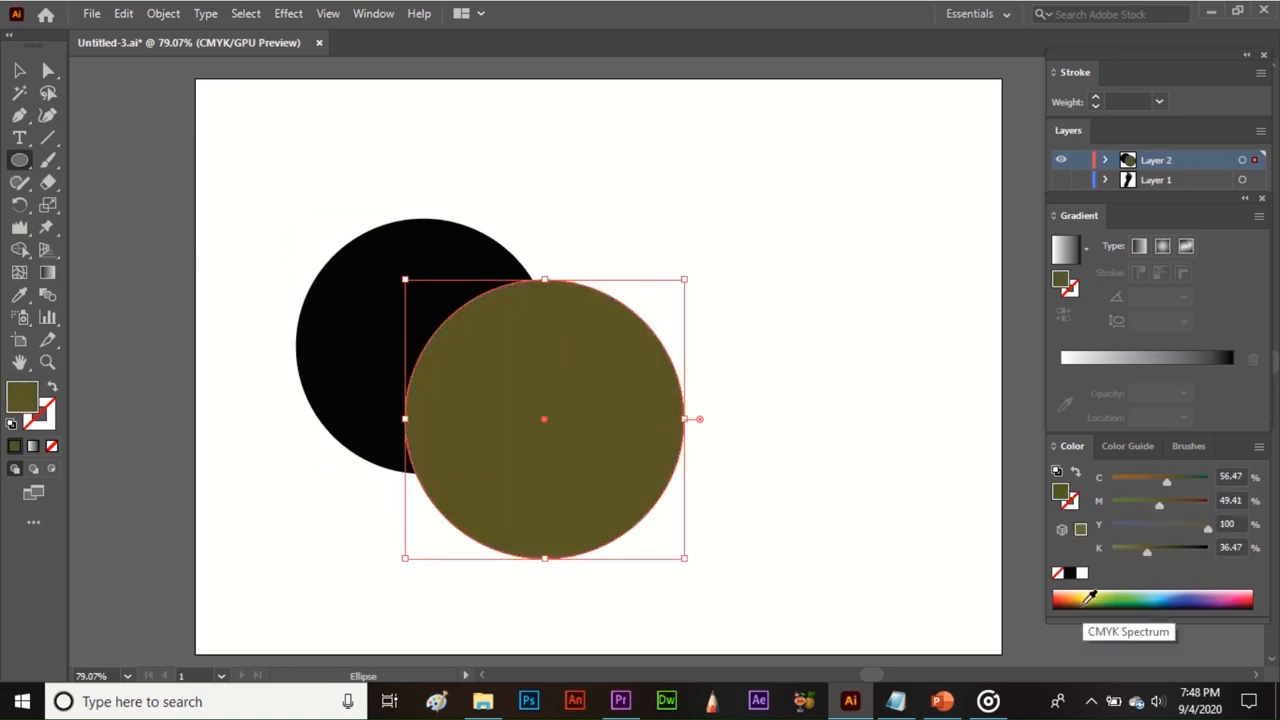
key("v")
left_click(718, 436)
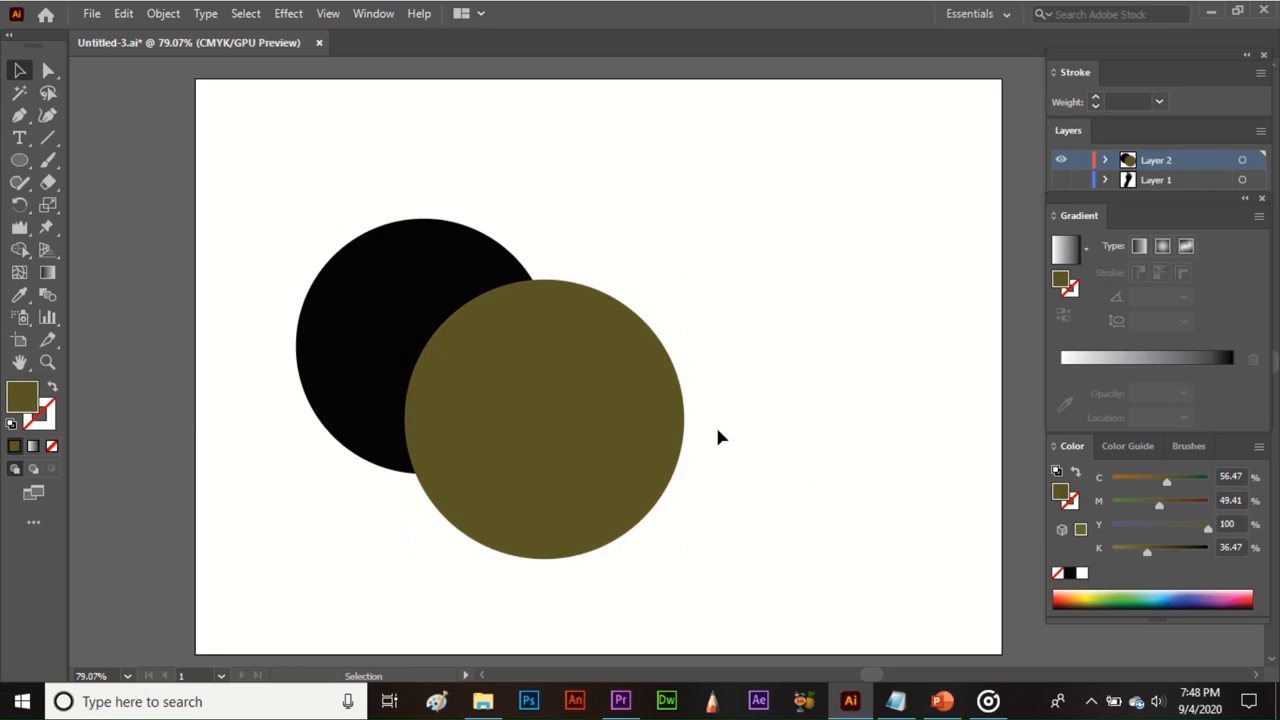
left_click_drag(718, 436, 368, 283)
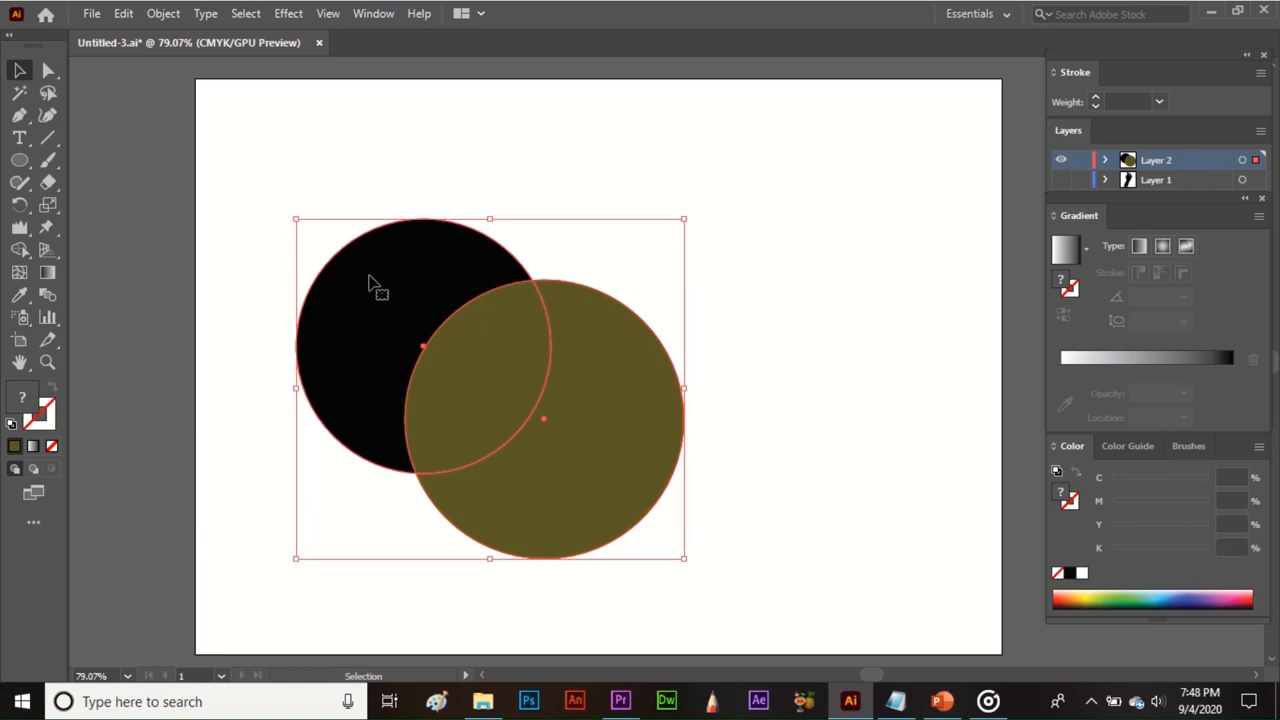
Step: Set the Shape Builder selection to Straight Line, try merging the two circles, and undo the merge
double_click(19, 250)
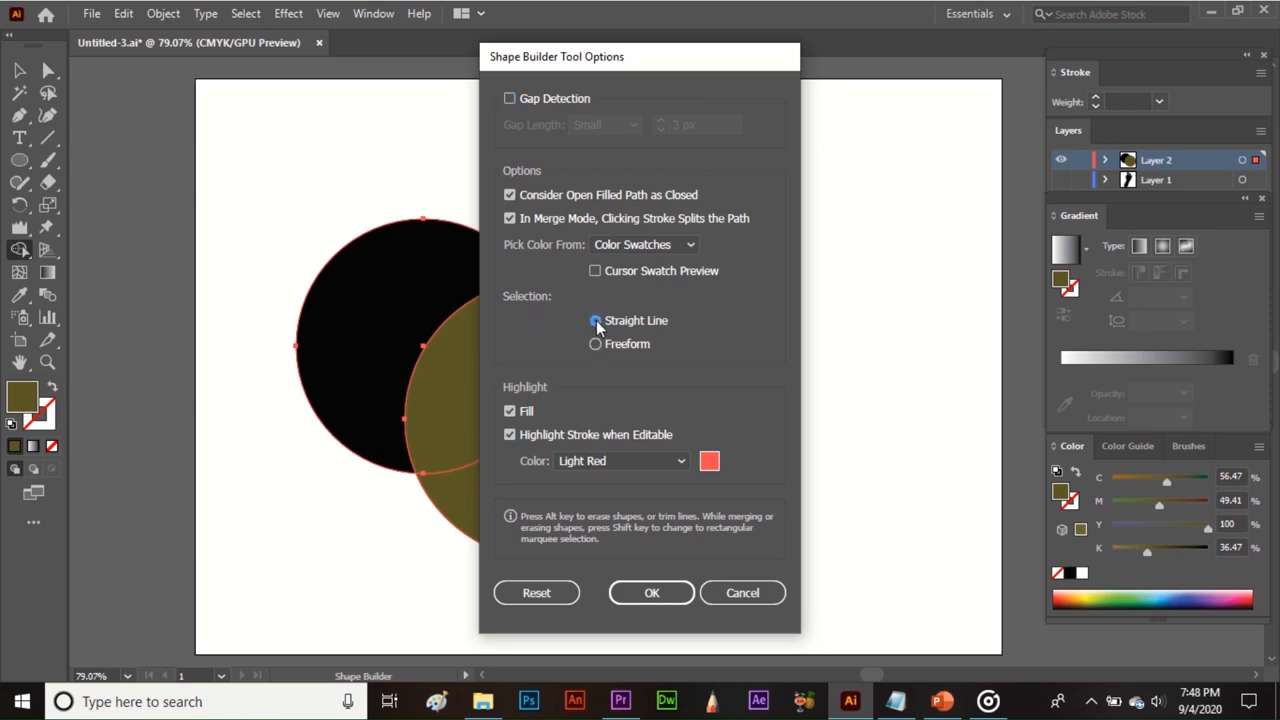
left_click(651, 593)
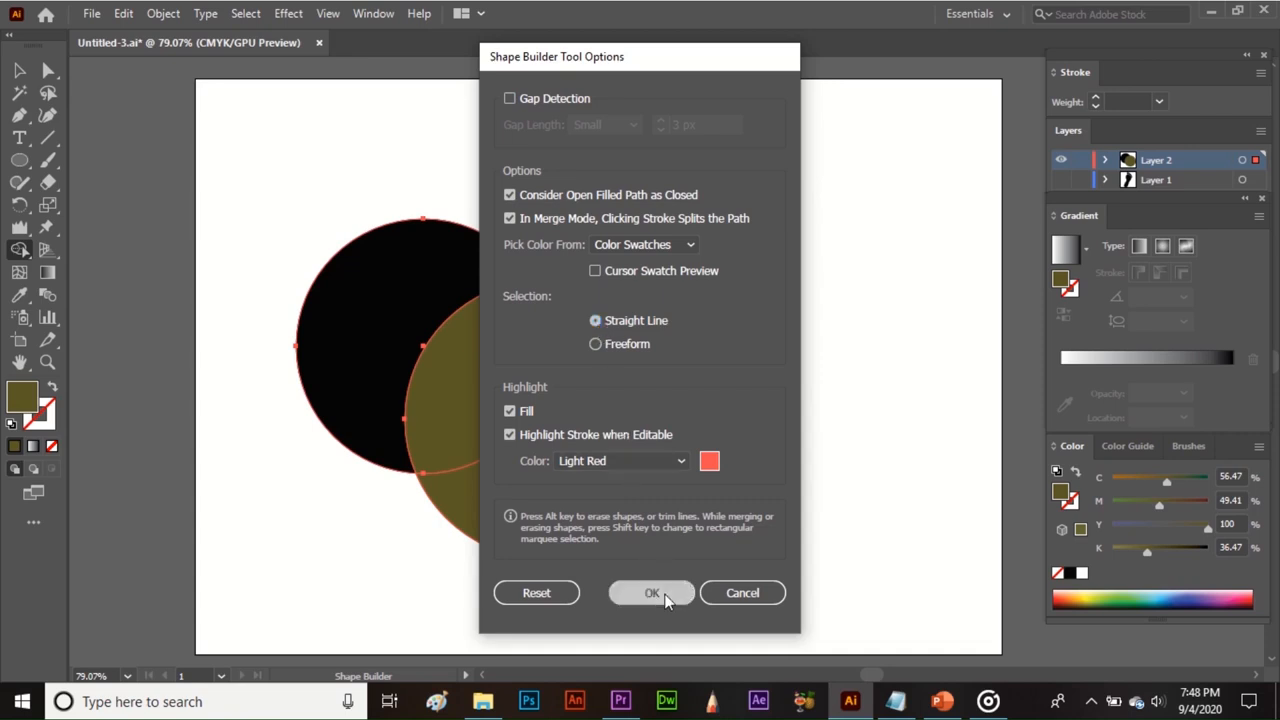
left_click_drag(350, 305, 568, 482)
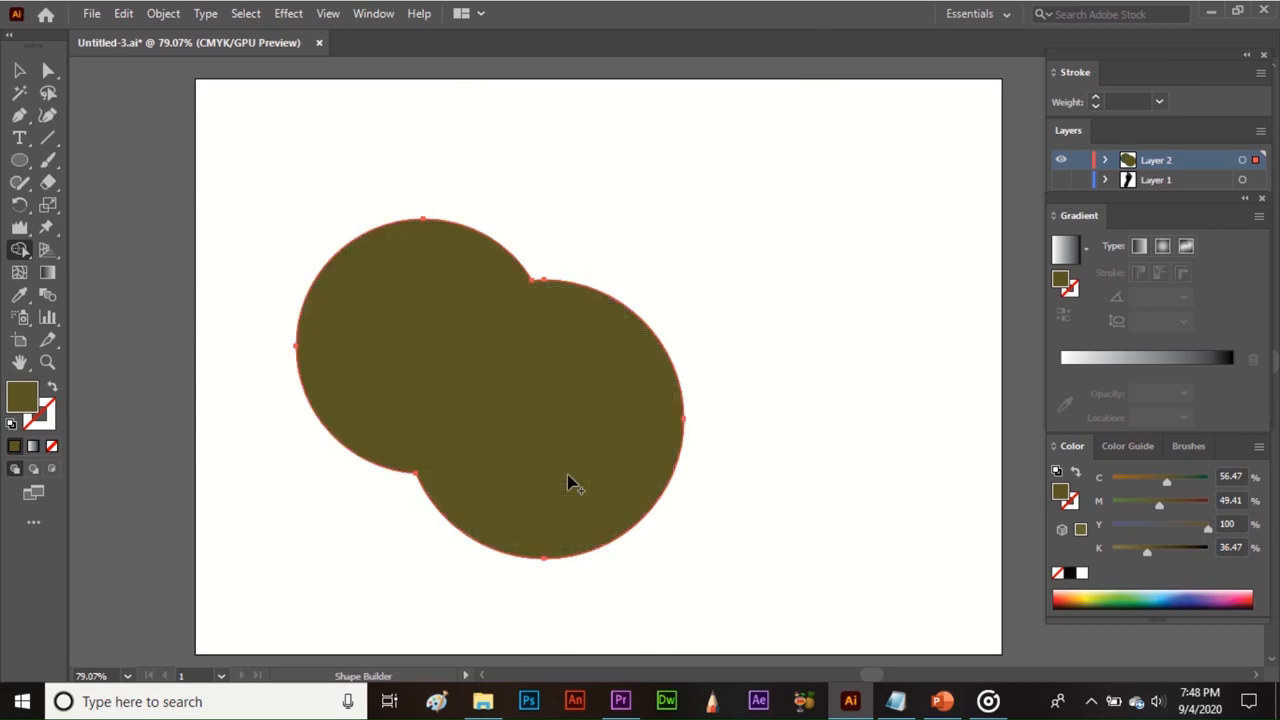
key("ctrl+z")
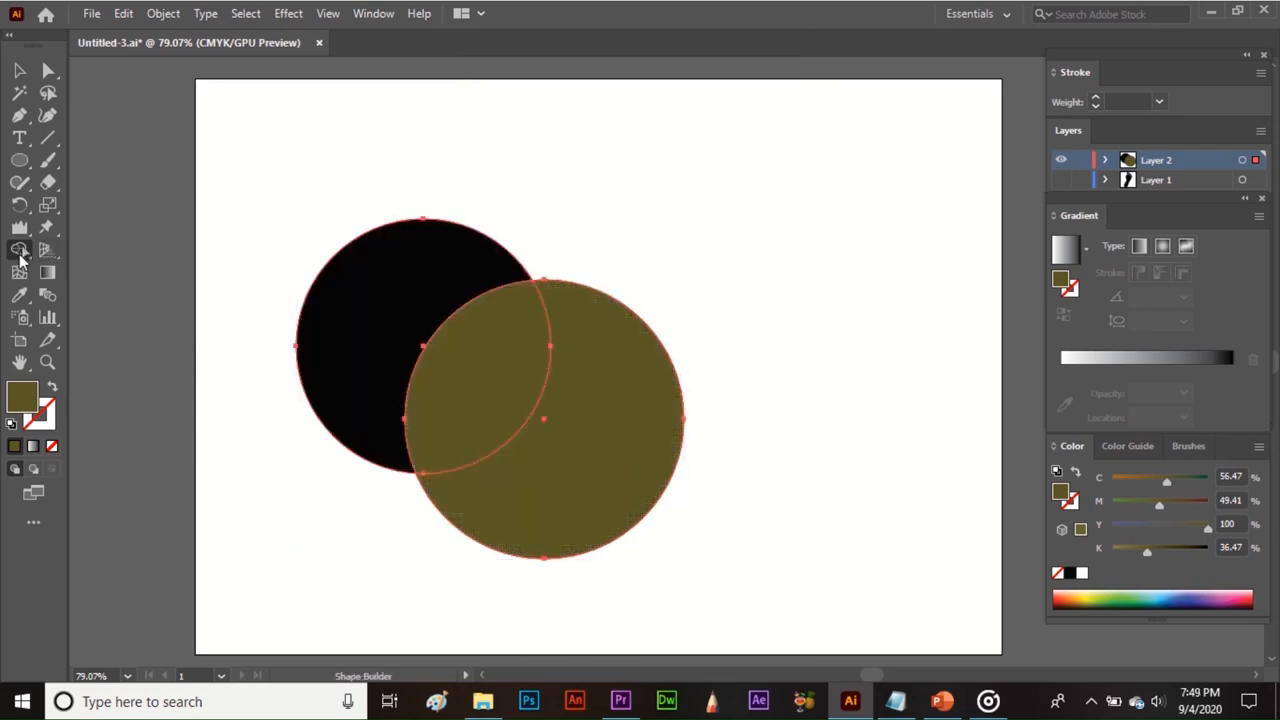
Step: Set the Shape Builder selection to Freeform and enable splitting the path when a stroke is clicked in merge mode
double_click(20, 251)
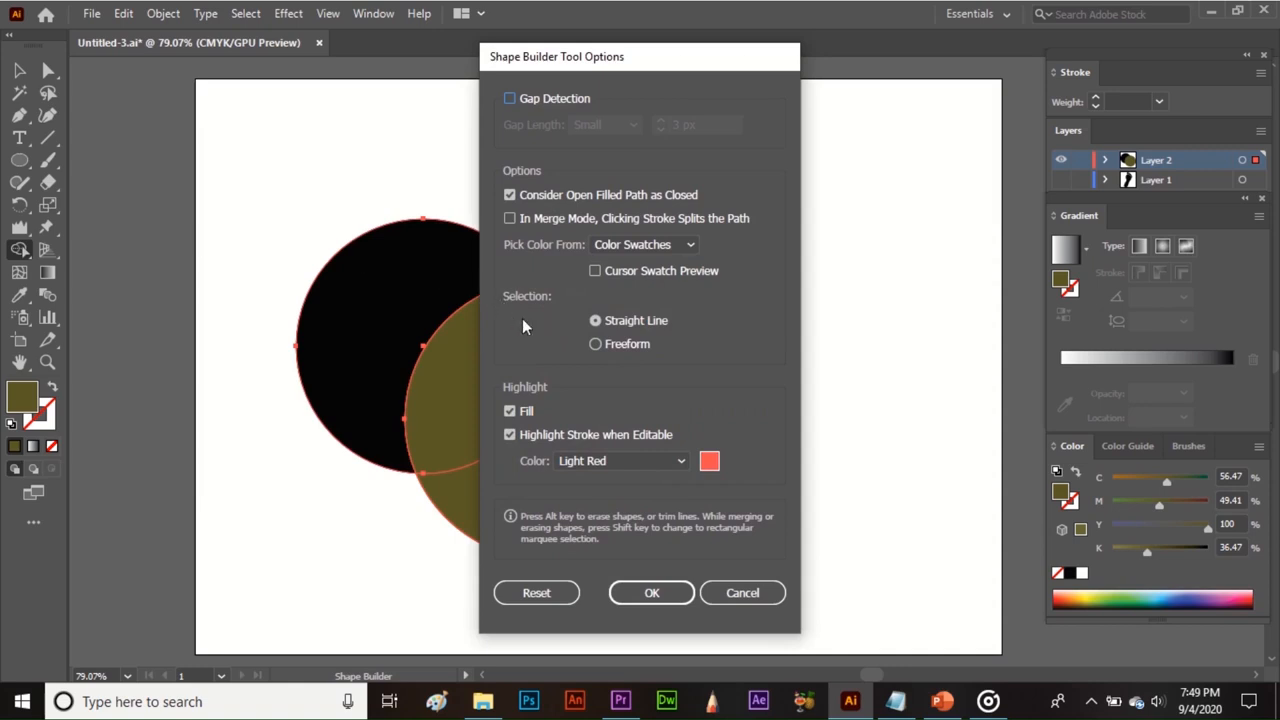
left_click(595, 345)
left_click(509, 216)
left_click(651, 594)
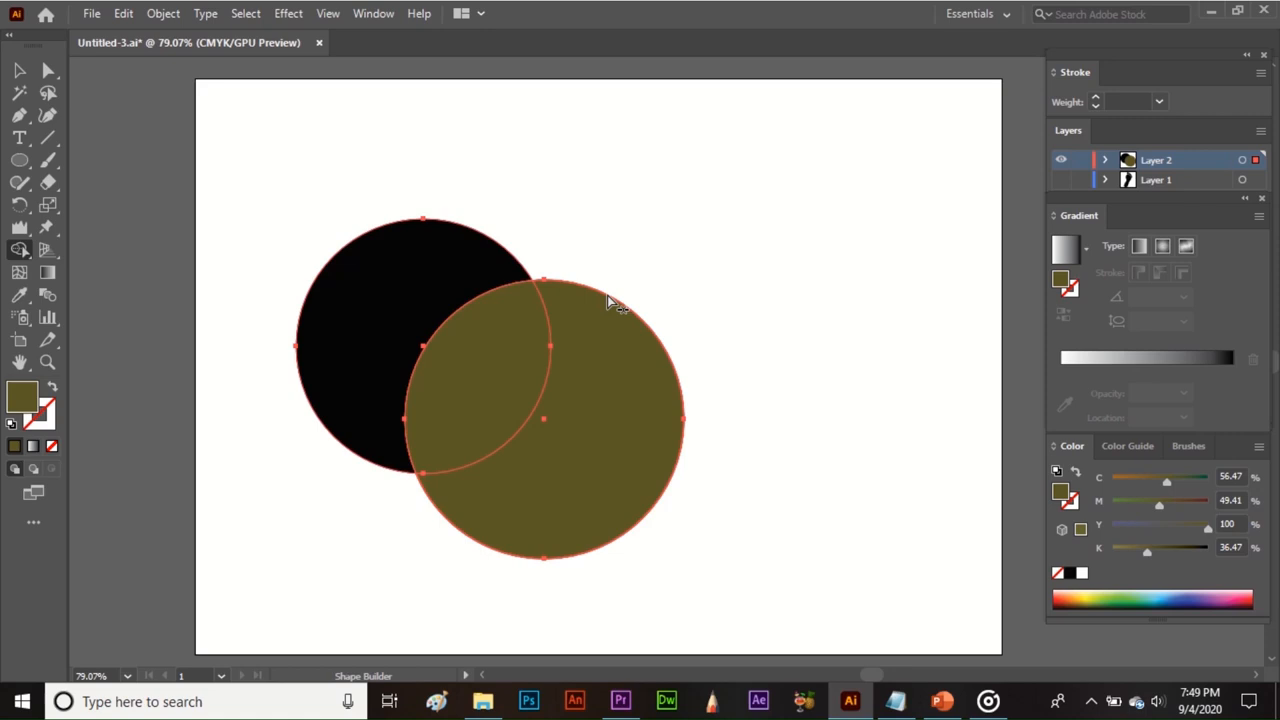
Step: Split the olive circle where it crosses the black one, moving its larger piece right and its smaller piece up and right
key("v")
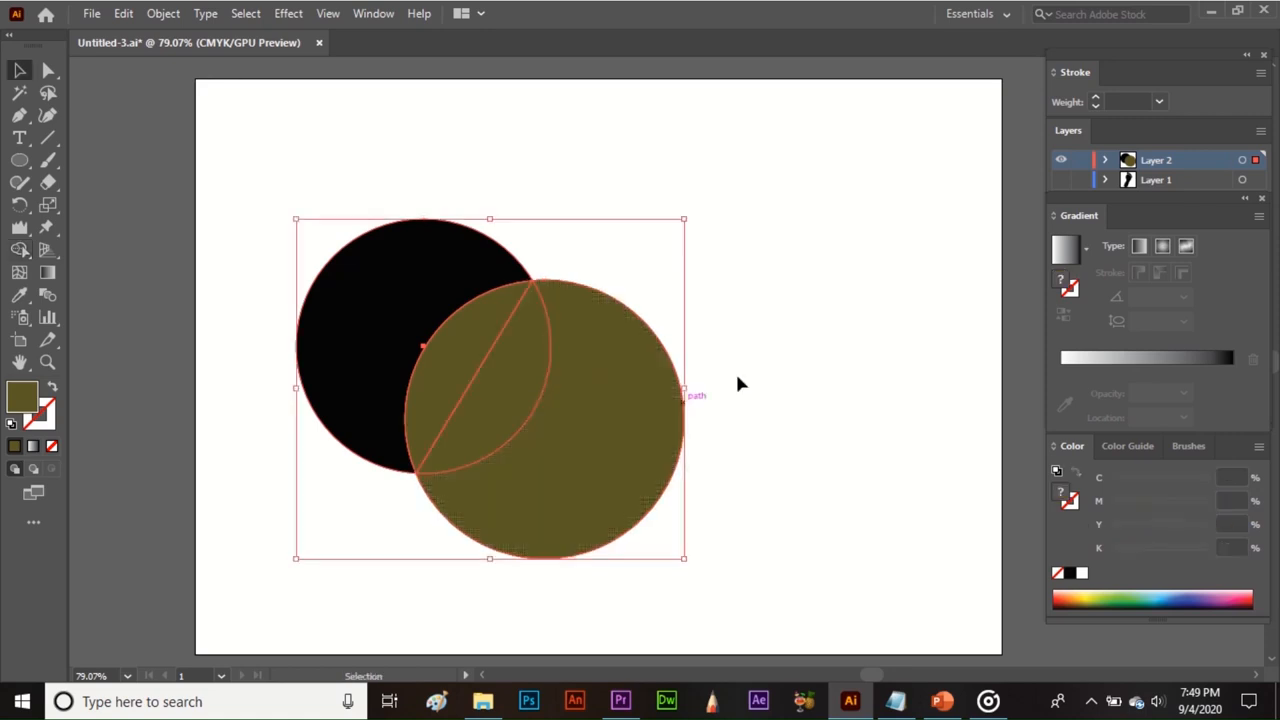
left_click_drag(650, 401, 837, 414)
left_click_drag(481, 359, 571, 220)
left_click(660, 296)
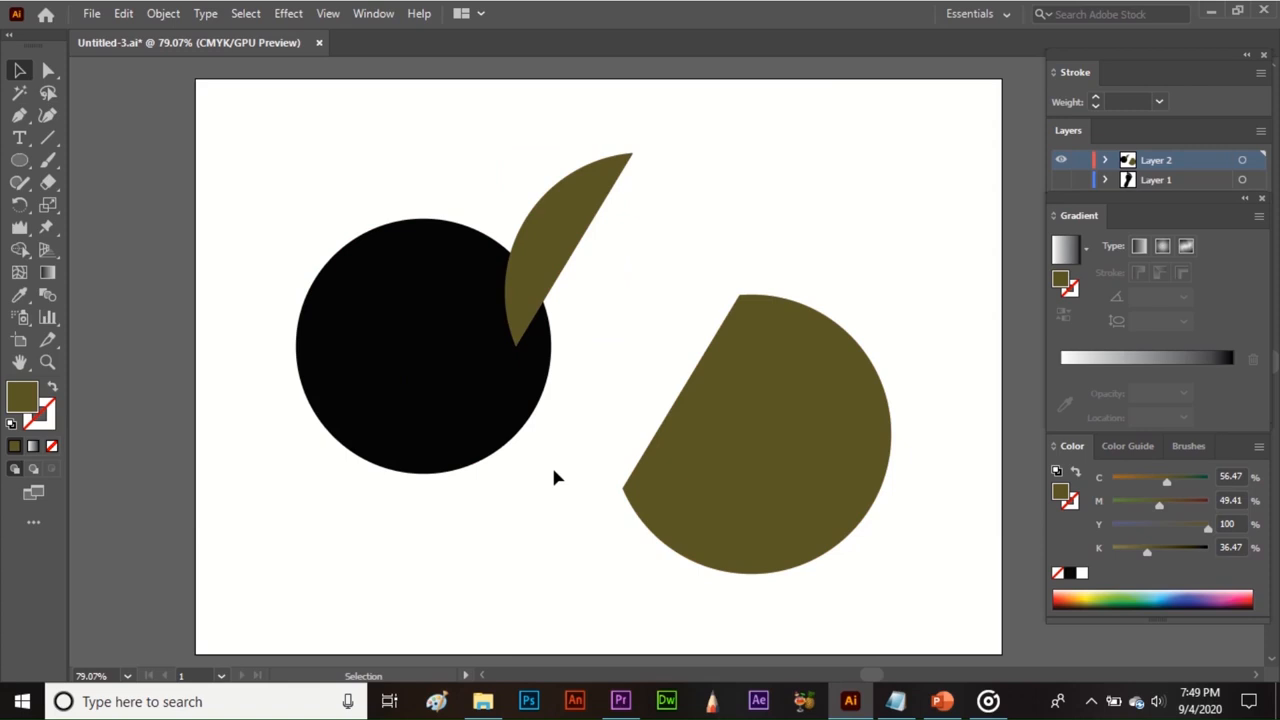
Step: Select and delete the black circle and both olive pieces, and list the tools grouped with Live Paint Bucket
left_click_drag(286, 130, 975, 651)
key("Delete")
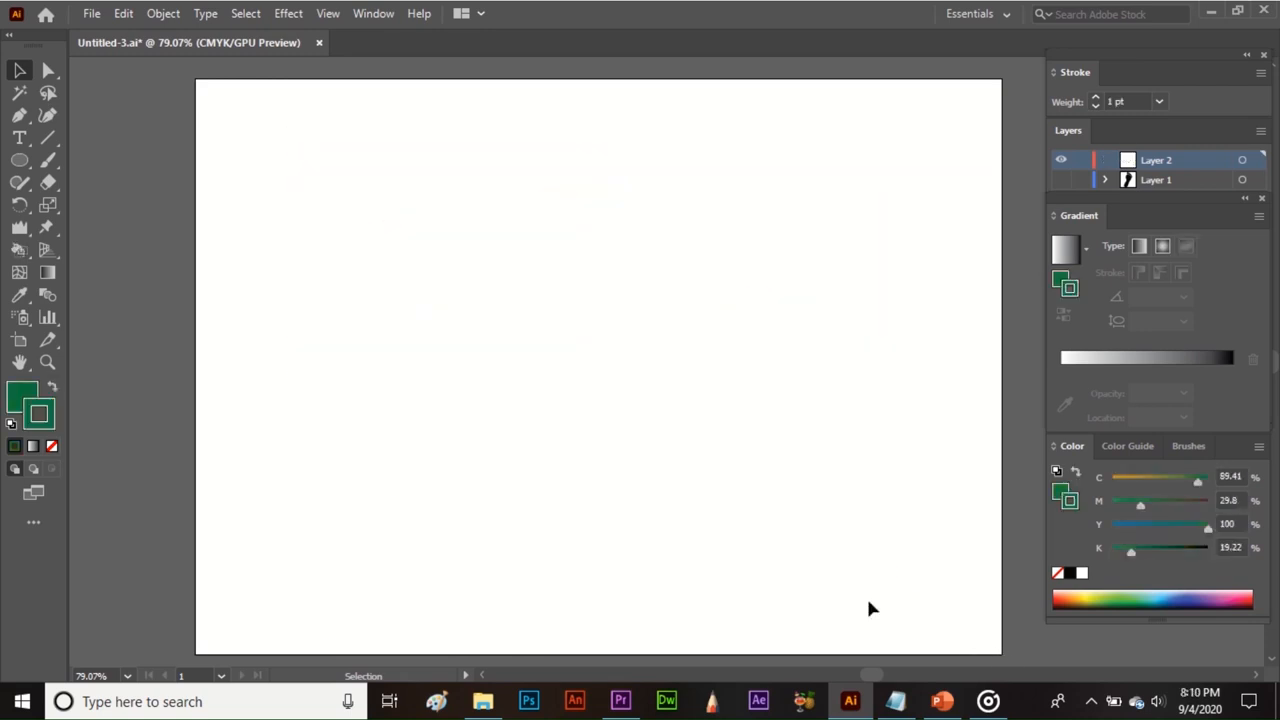
left_click(17, 252)
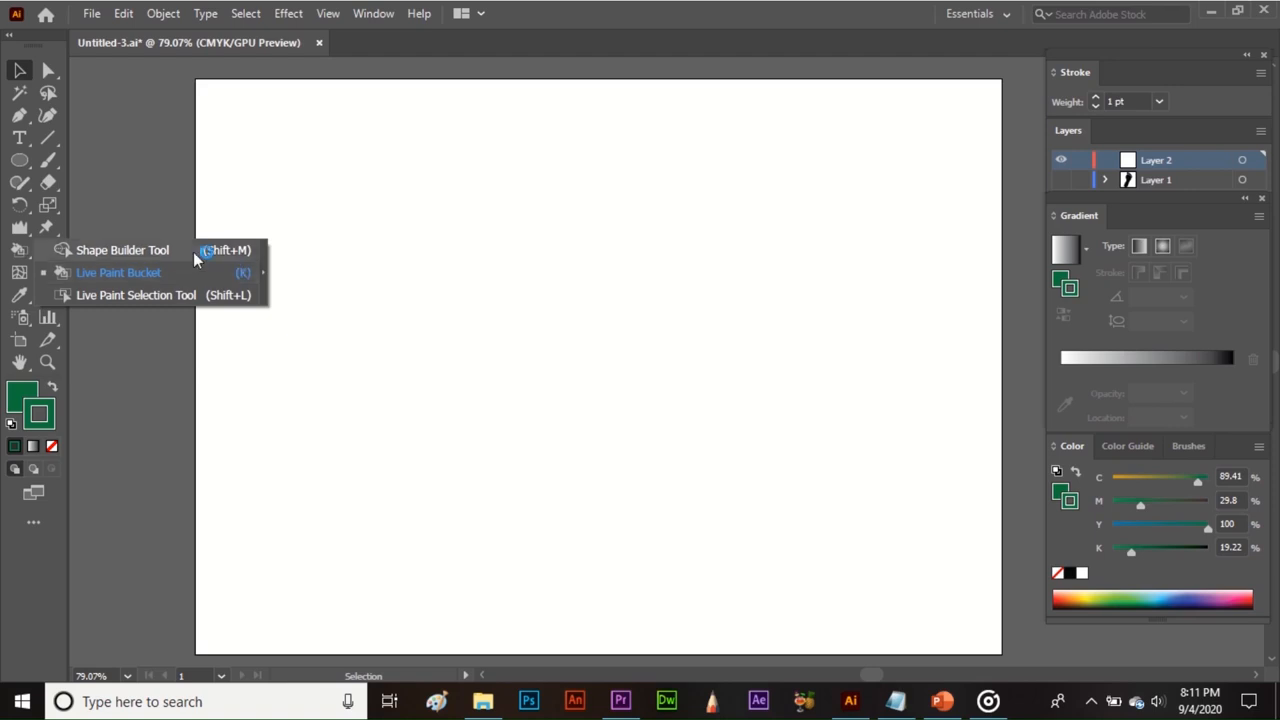
Step: Draw a green circle and duplicate it twice to the right, making a horizontal row of three overlapping circles
left_click(19, 160)
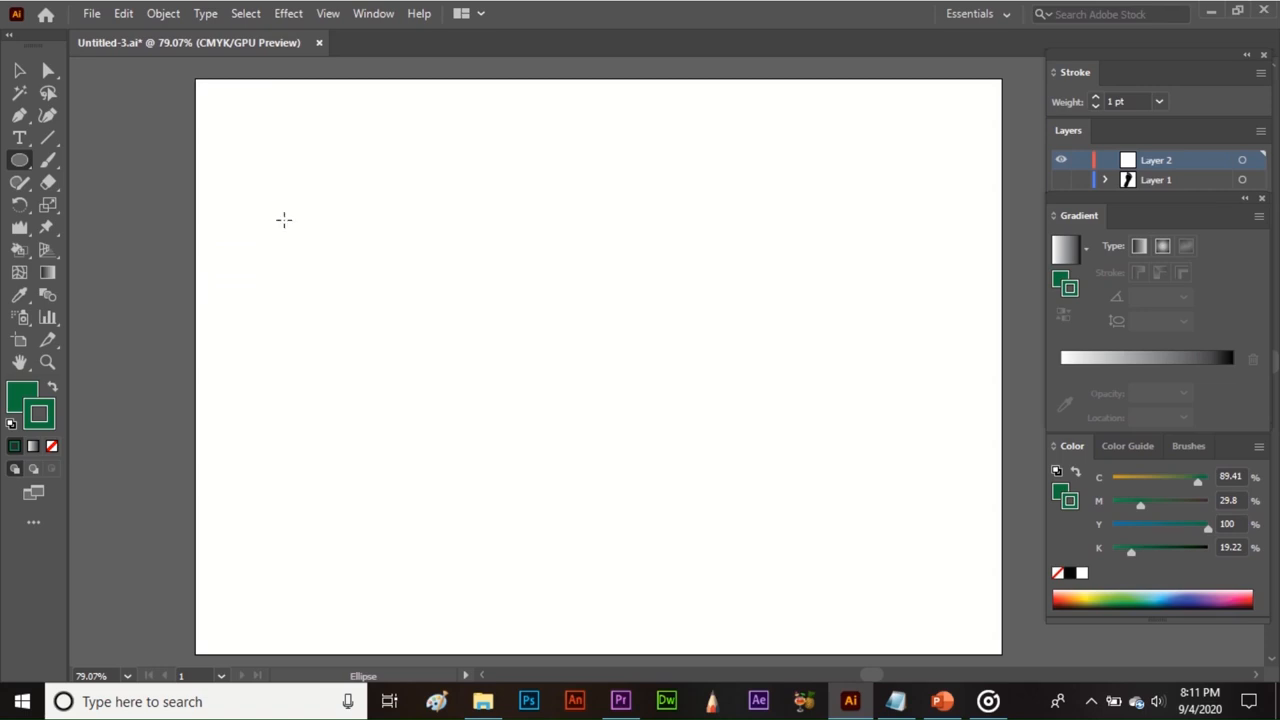
left_click_drag(292, 232, 462, 426)
key("v")
left_click_drag(462, 370, 695, 364)
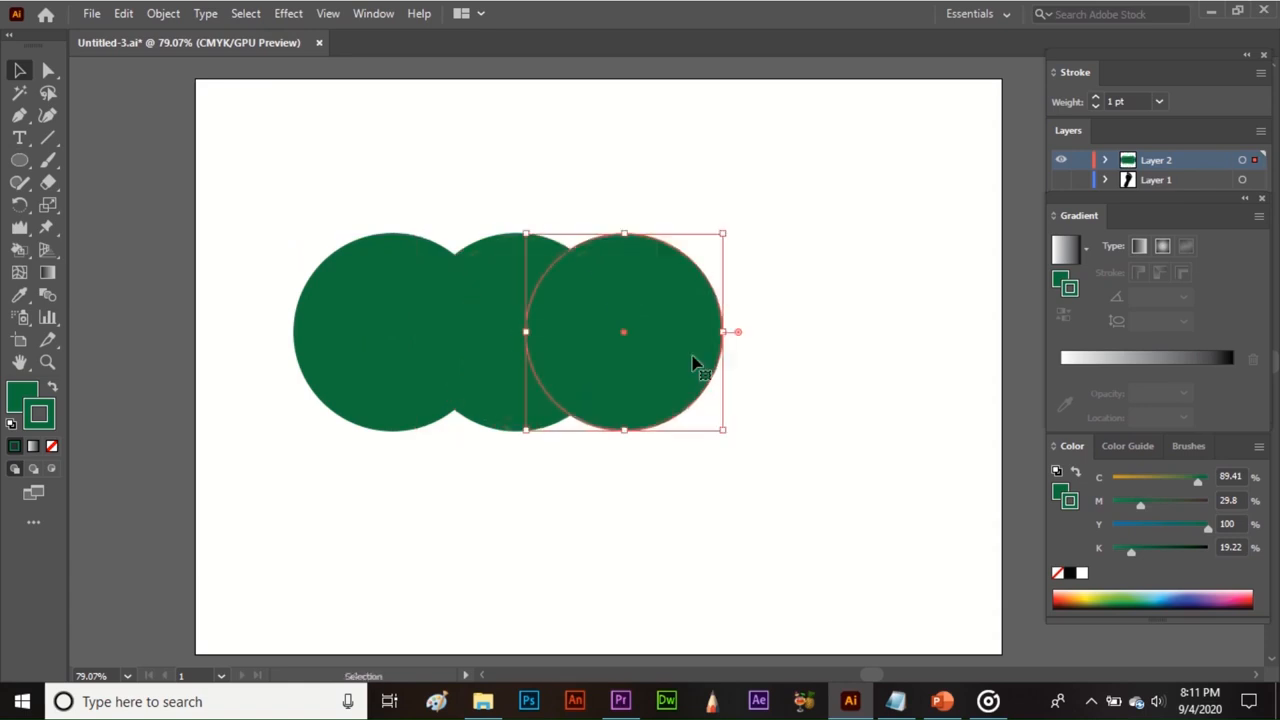
Step: Select all three green circles and set both their stroke and fill to none
left_click_drag(316, 190, 718, 402)
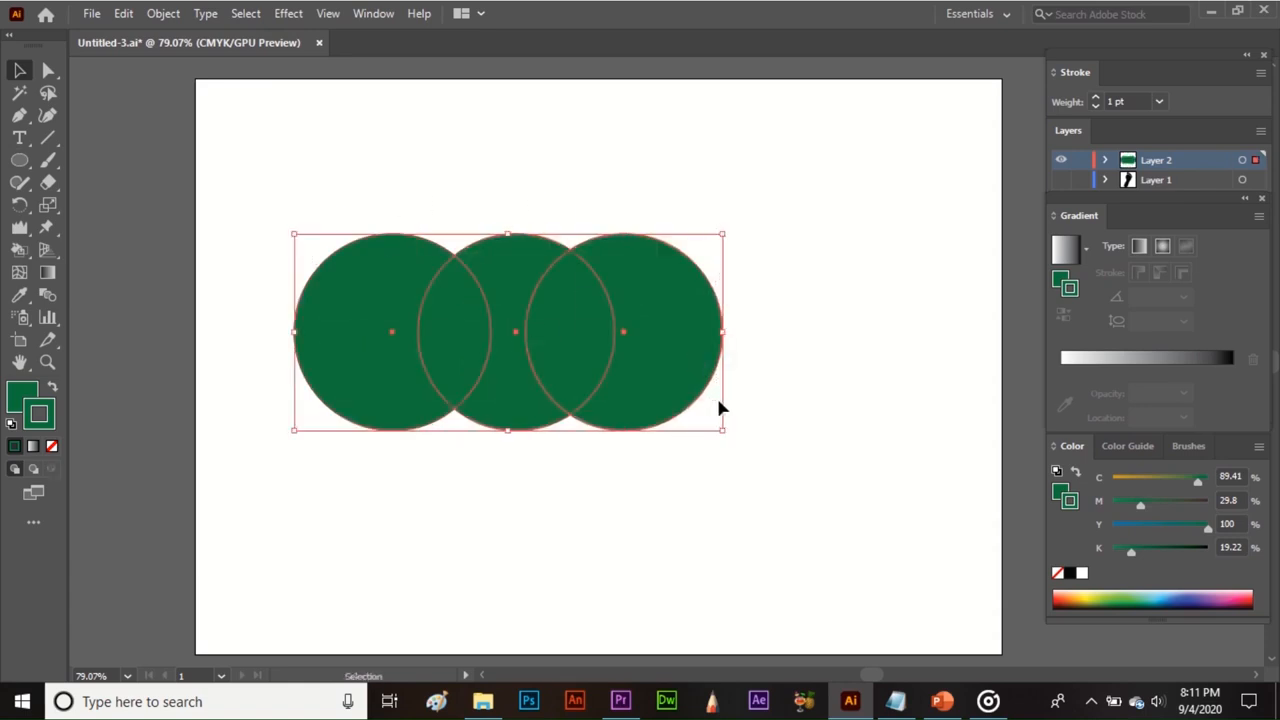
left_click(54, 447)
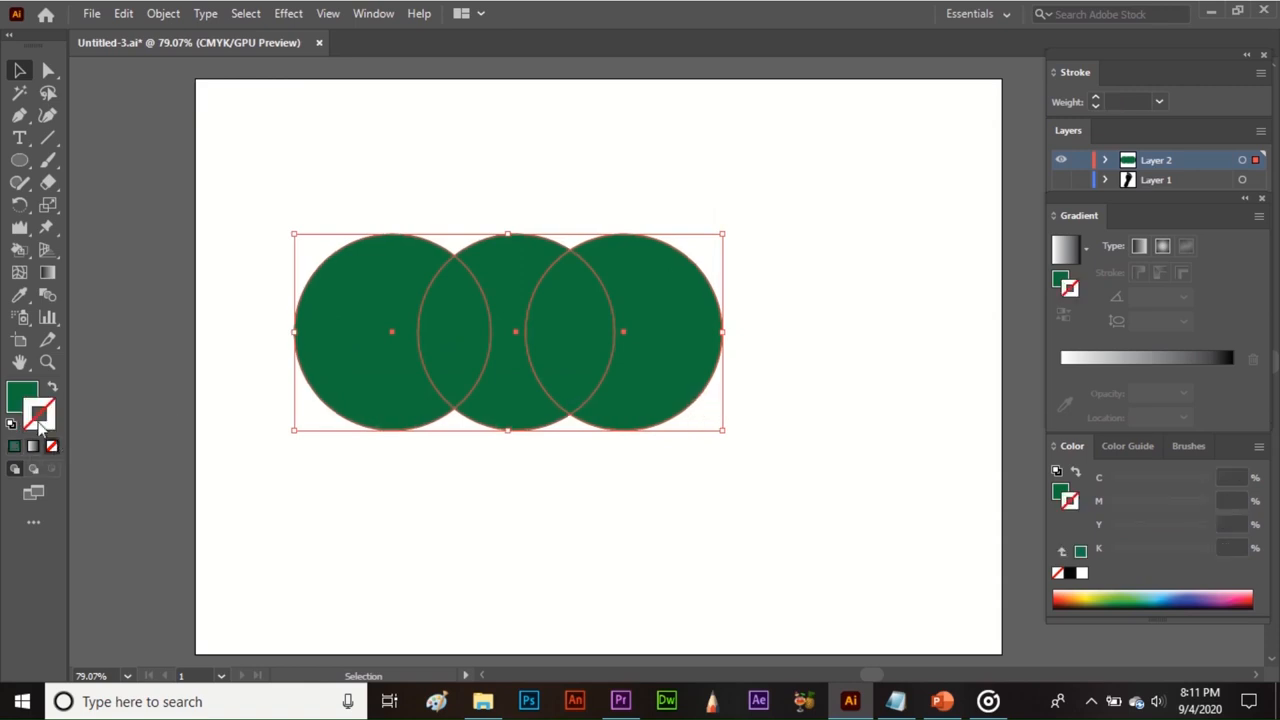
left_click(22, 400)
left_click(52, 447)
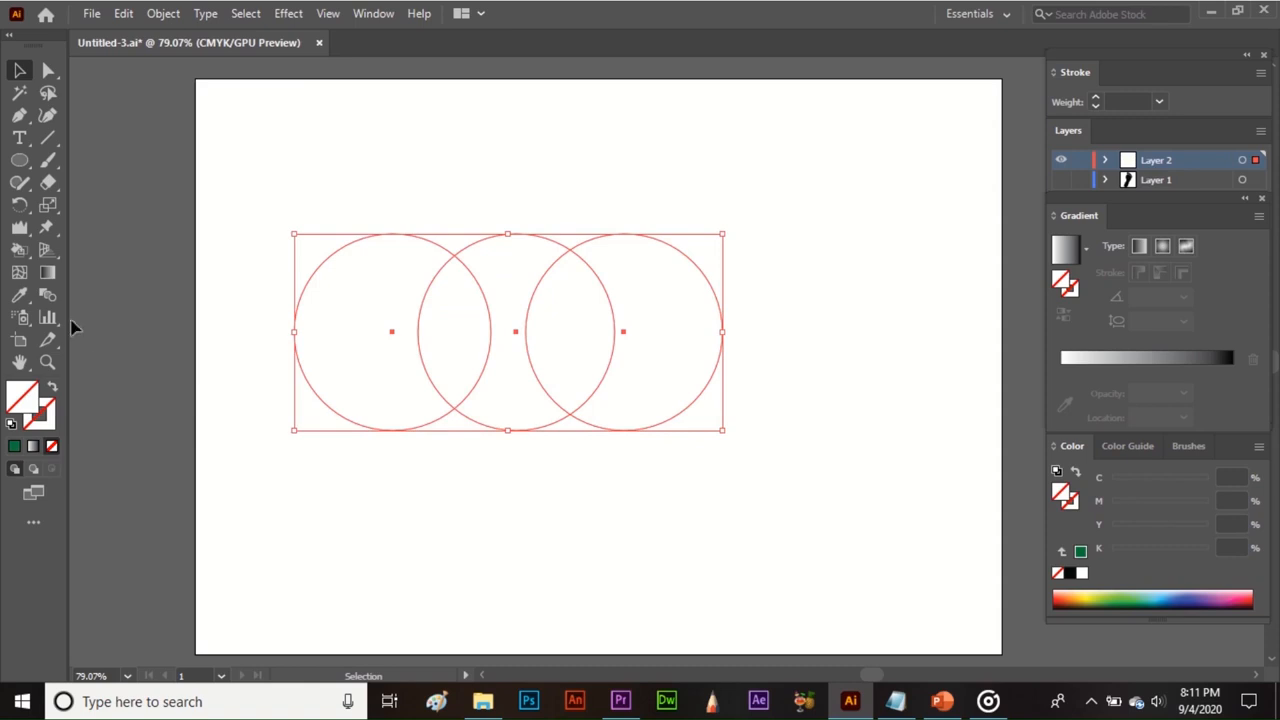
Step: Live Paint the left overlap orange, the rightmost circle's outer region blue, and the right overlap red
left_click(20, 251)
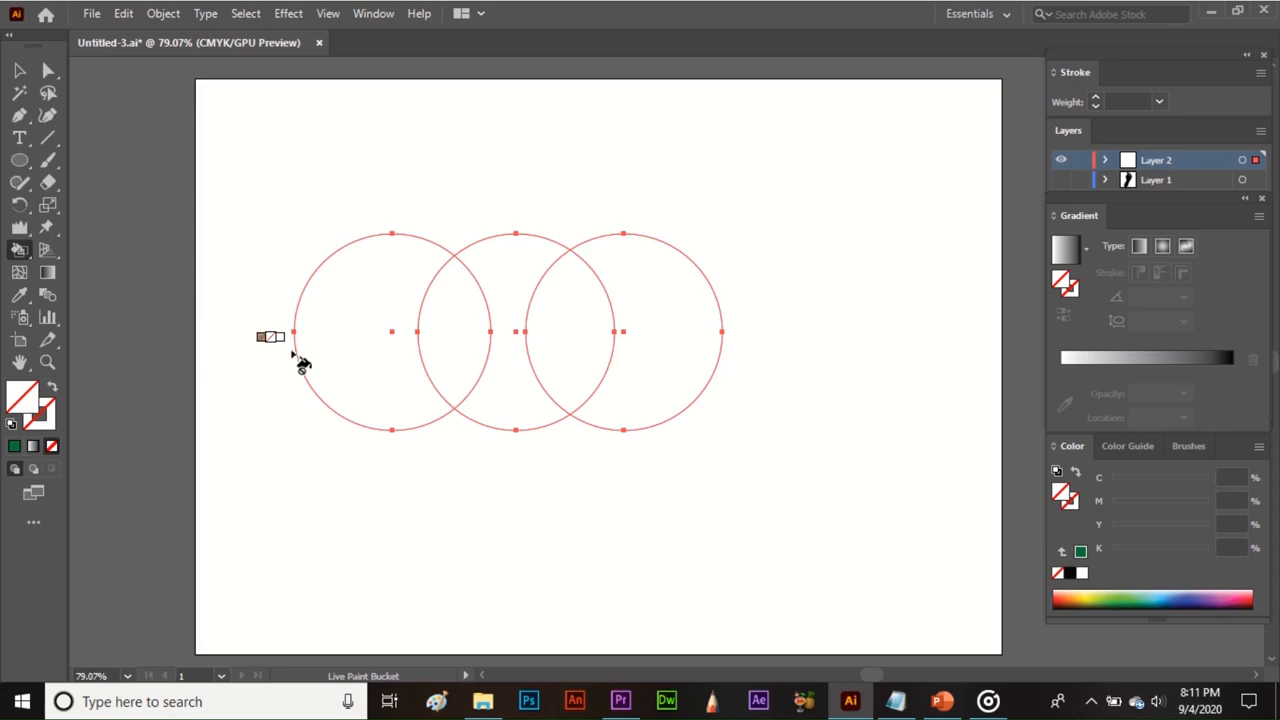
left_click(1068, 592)
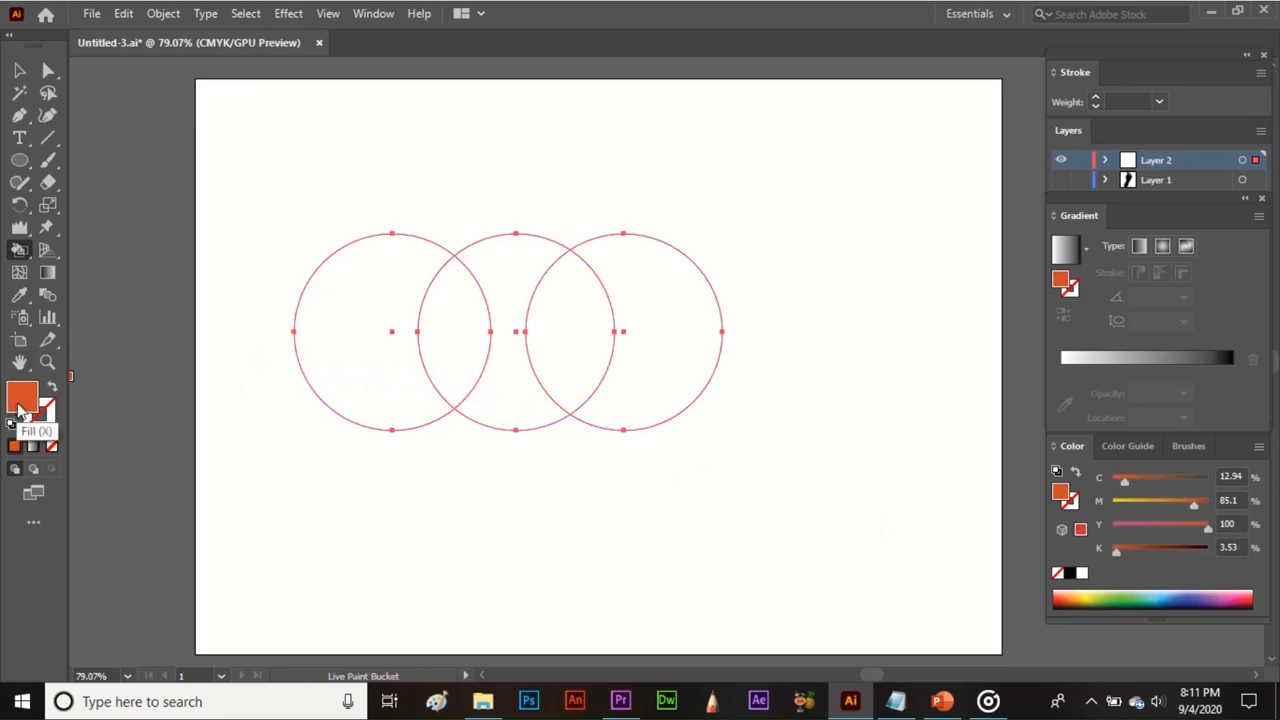
left_click(455, 325)
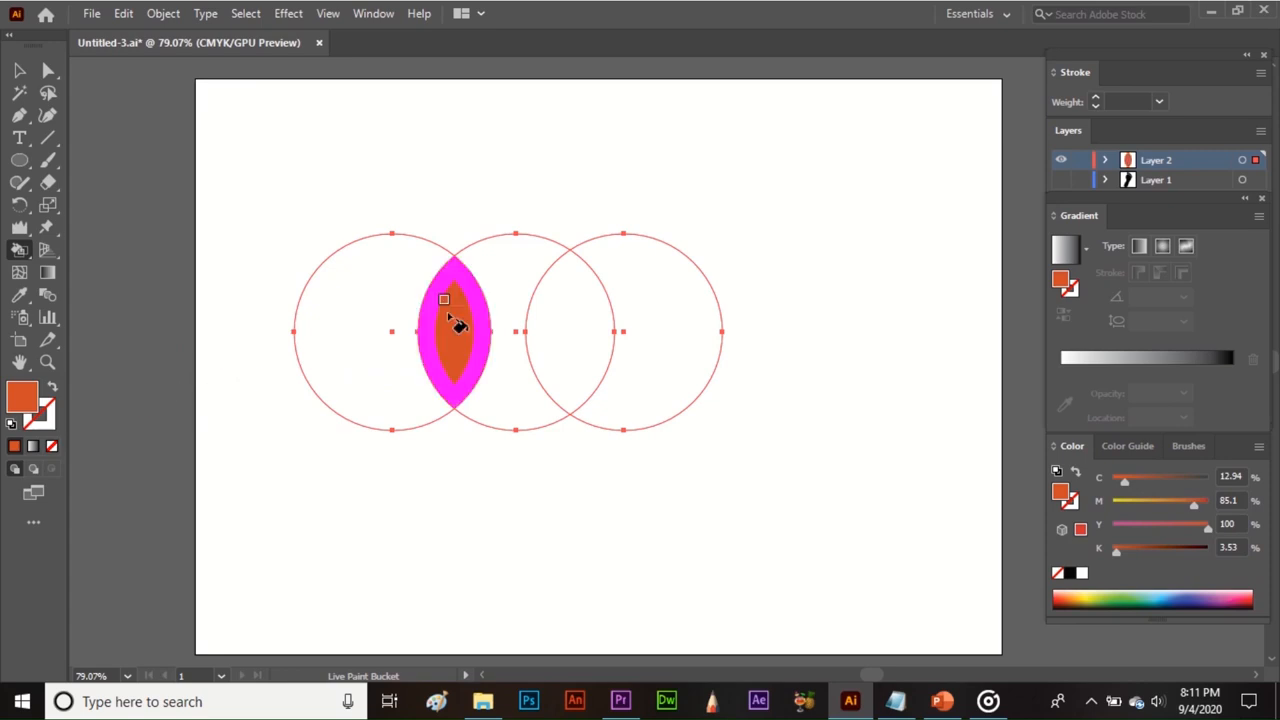
left_click(1167, 596)
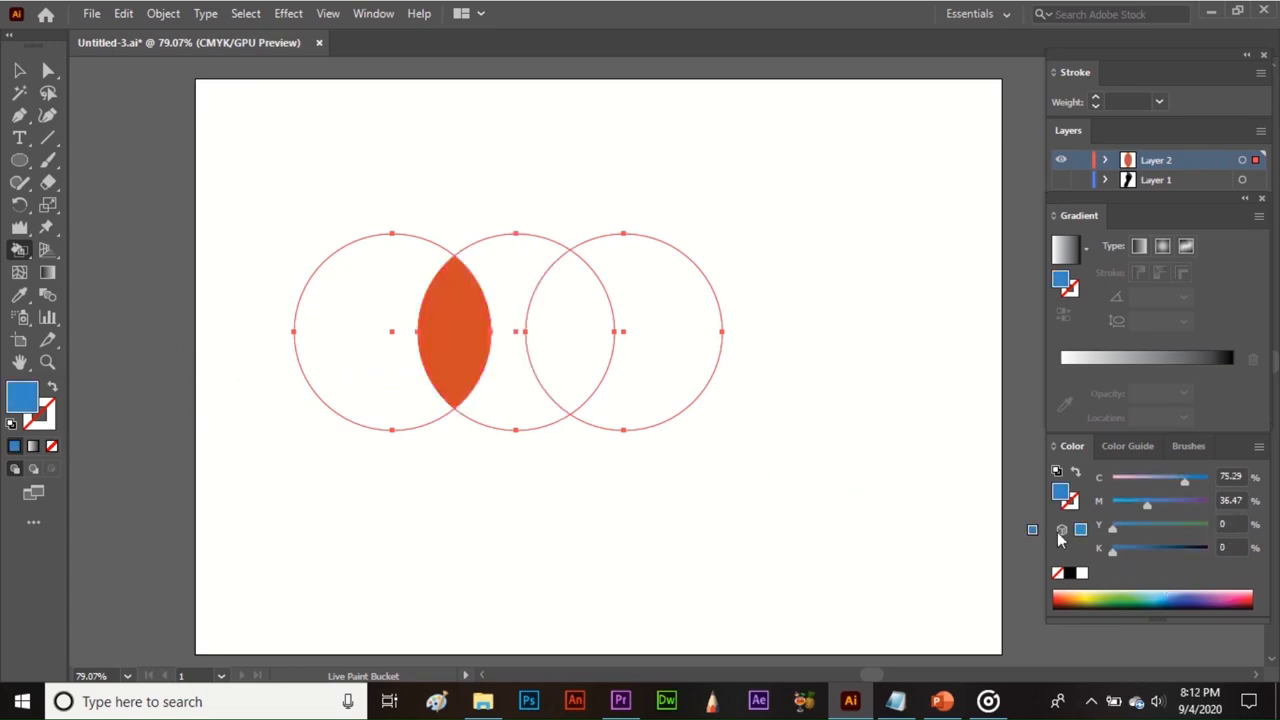
left_click(712, 340)
left_click(1249, 596)
left_click(600, 328)
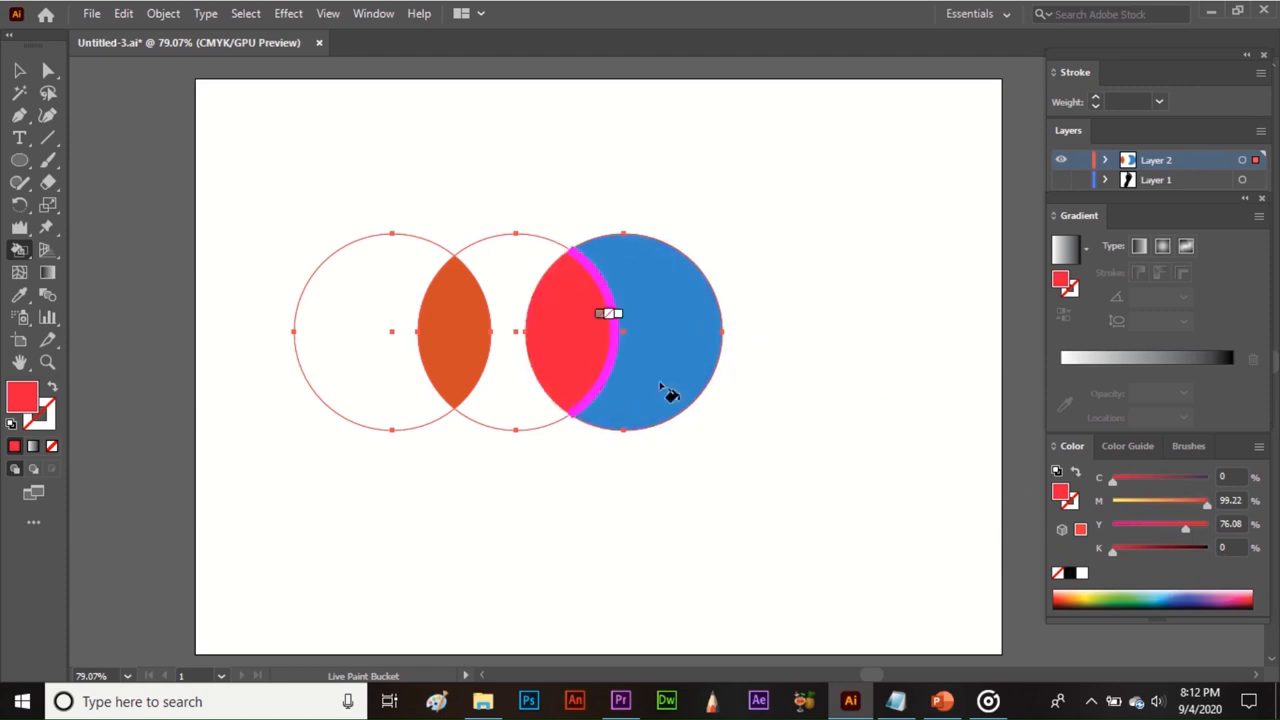
Step: Live Paint the leftmost circle's outer region navy and the remaining middle region yellow
left_click(1186, 602)
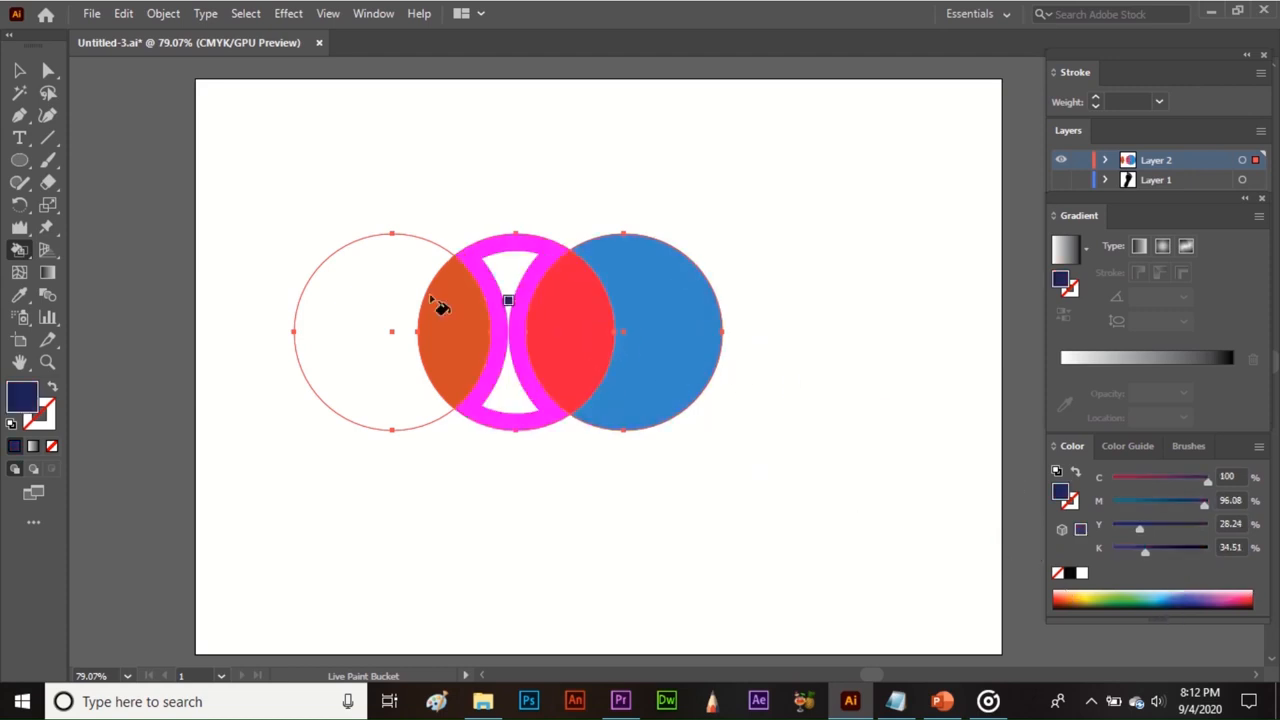
left_click(391, 297)
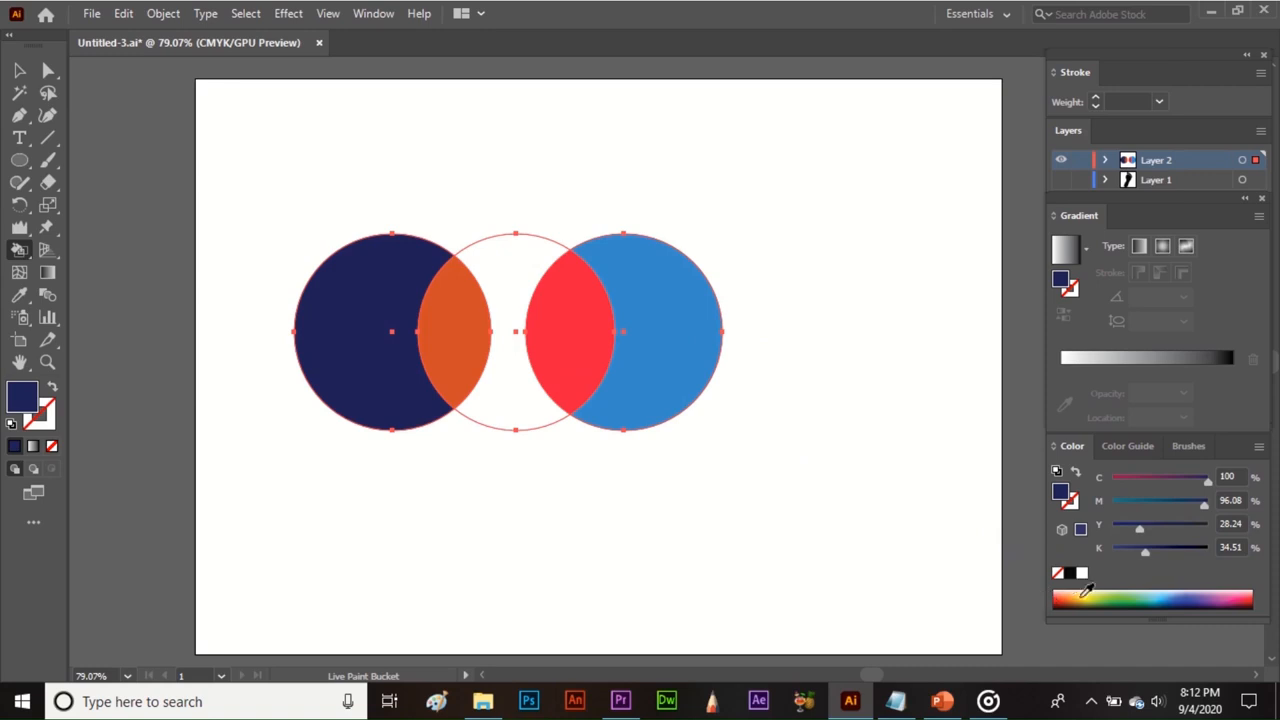
left_click(1088, 597)
left_click(521, 318)
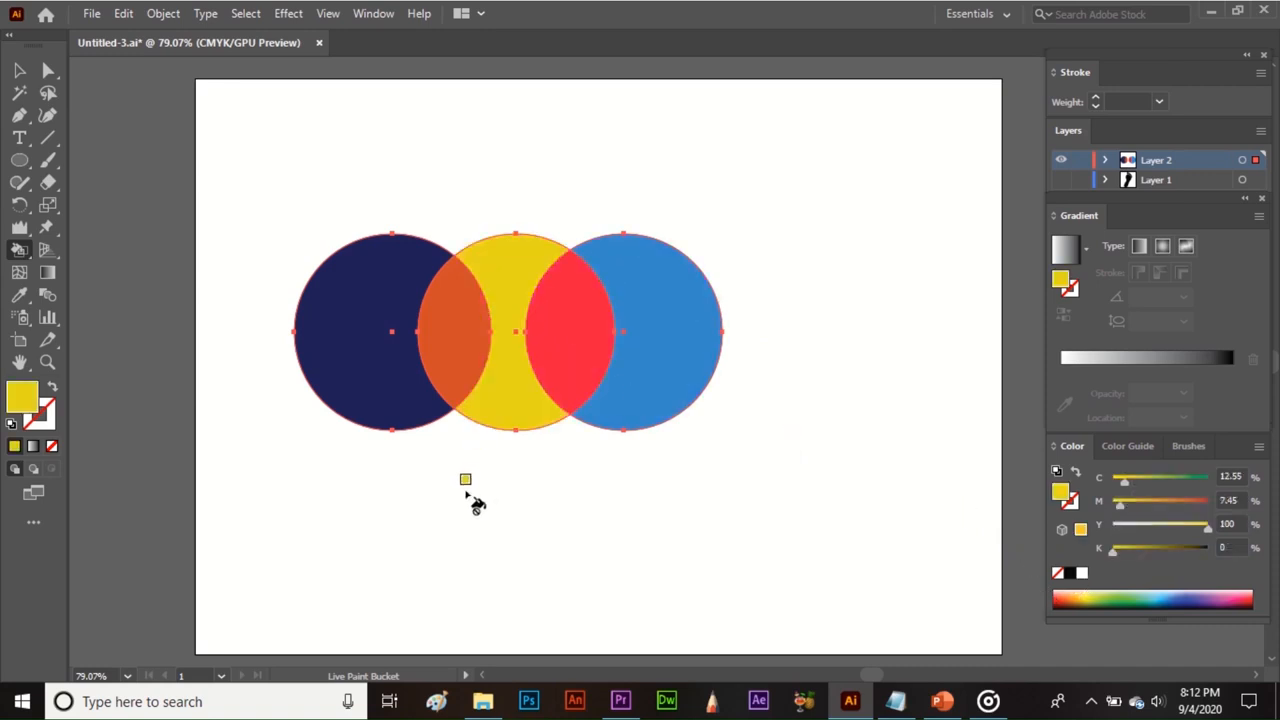
Step: Set the Live Paint Bucket highlight to a custom green with RGB 115, 179, 77
double_click(21, 251)
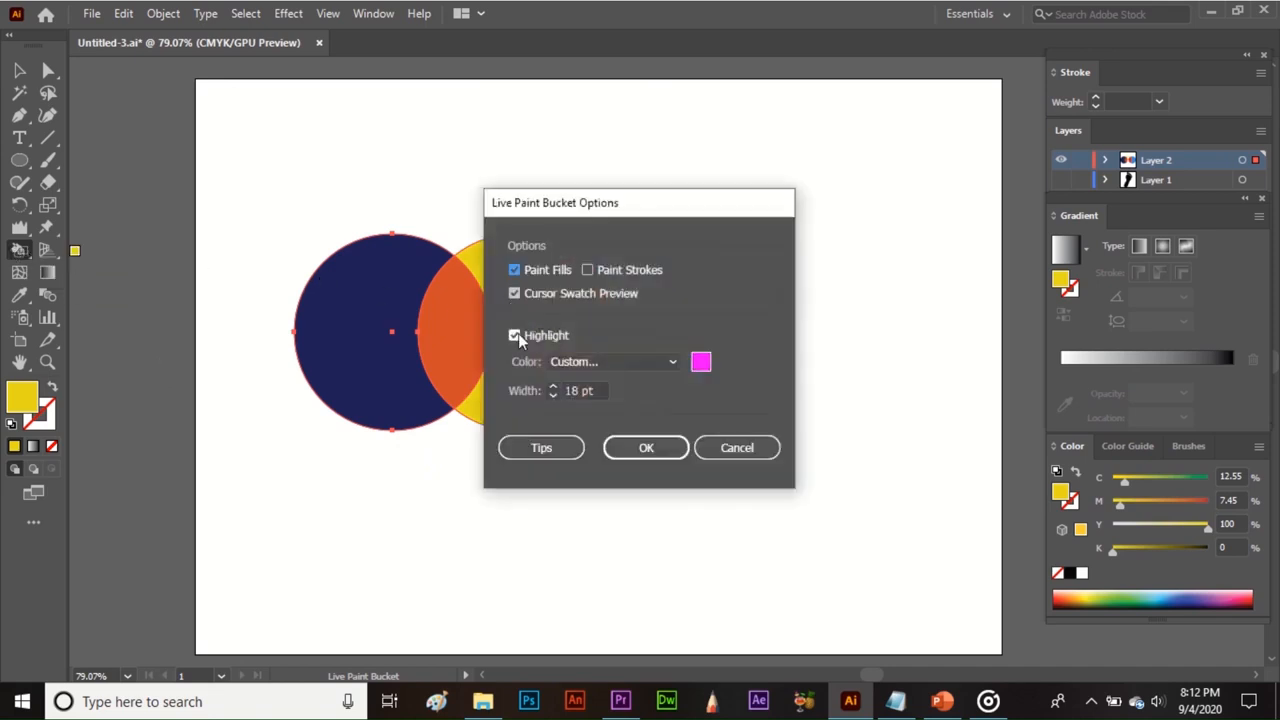
left_click(703, 367)
left_click(690, 345)
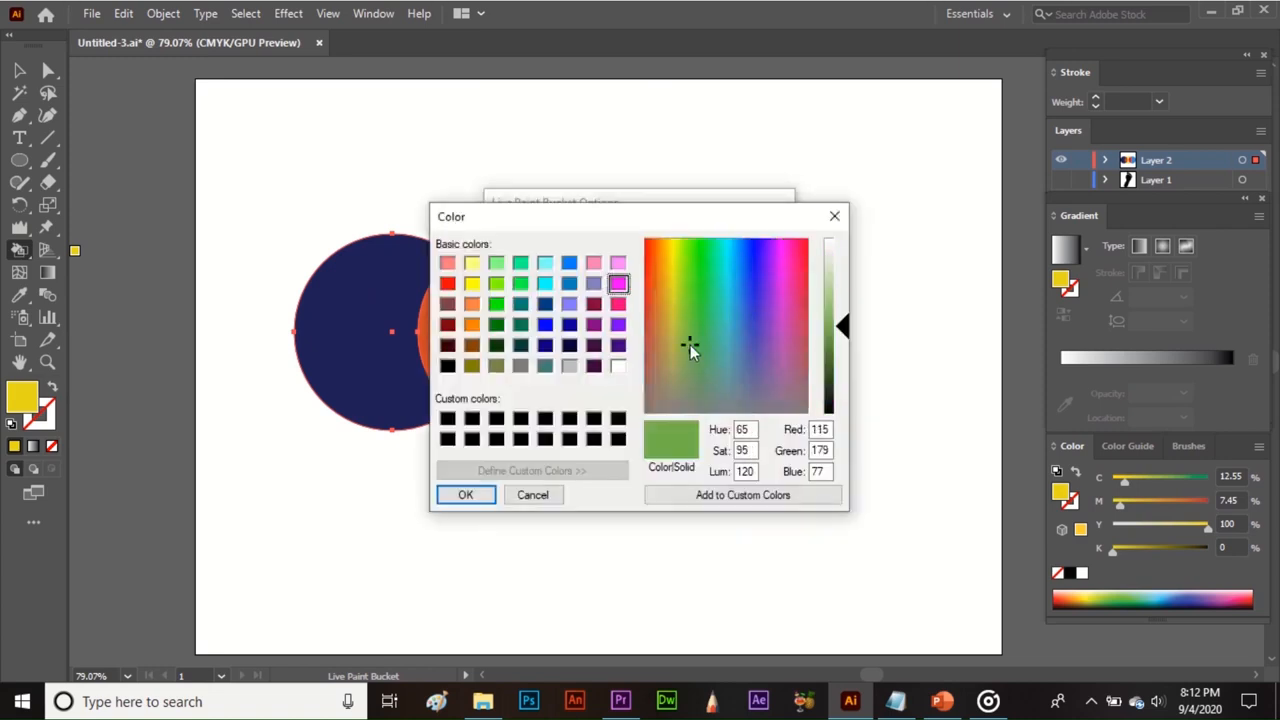
left_click(466, 495)
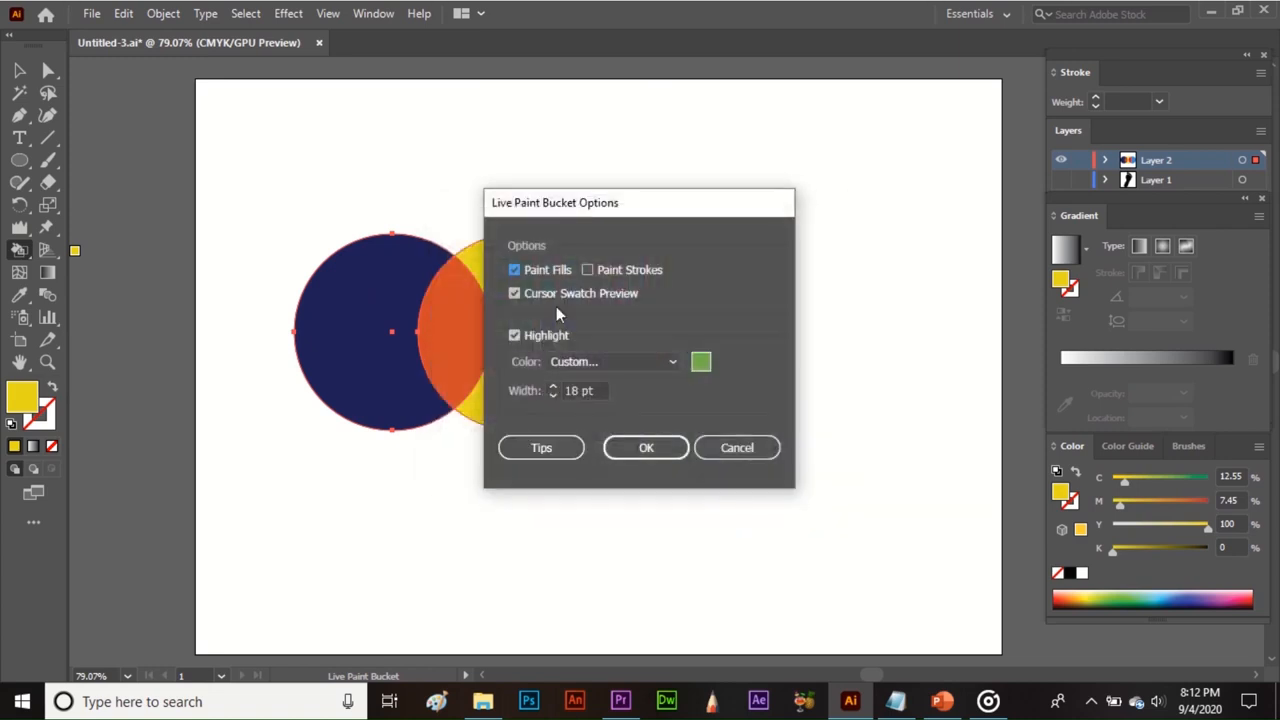
Step: Toggle the Paint Strokes option for Live Paint Bucket, increase the highlight width by six increments, and accept the options
left_click(587, 270)
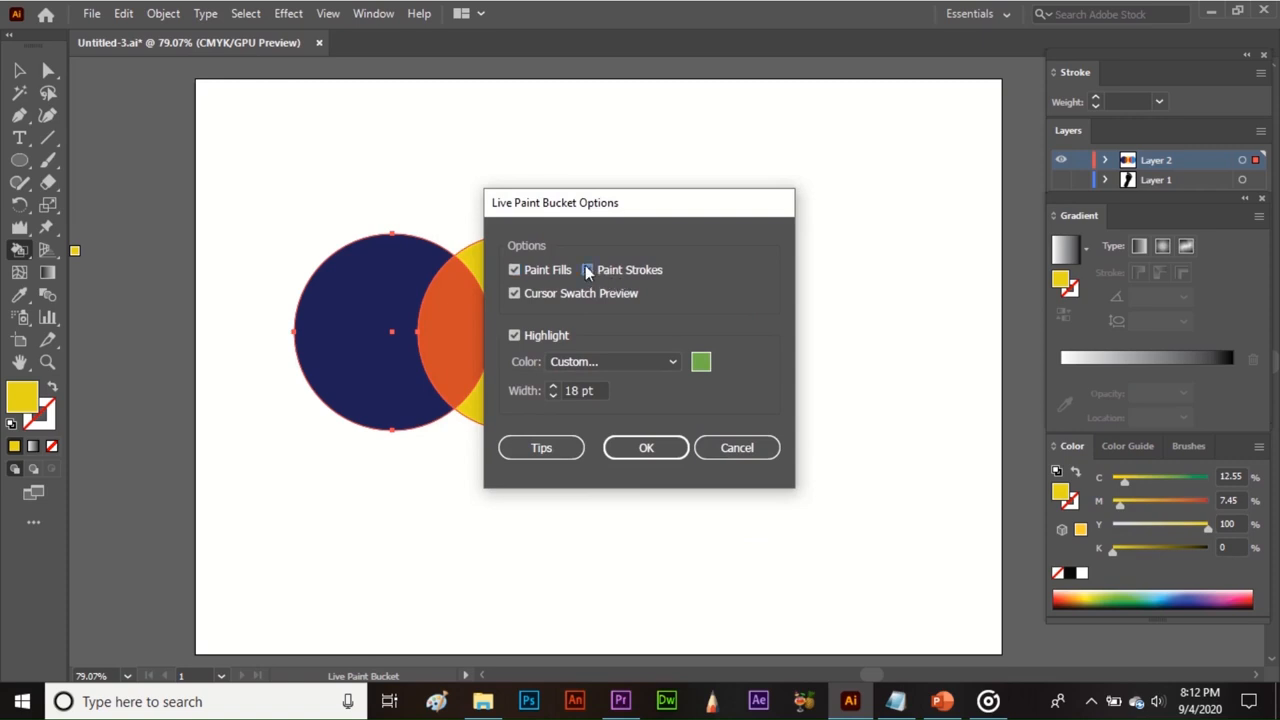
left_click(553, 386)
left_click(553, 386)
left_click(553, 386)
left_click(553, 386)
left_click(553, 386)
left_click(553, 386)
left_click(648, 450)
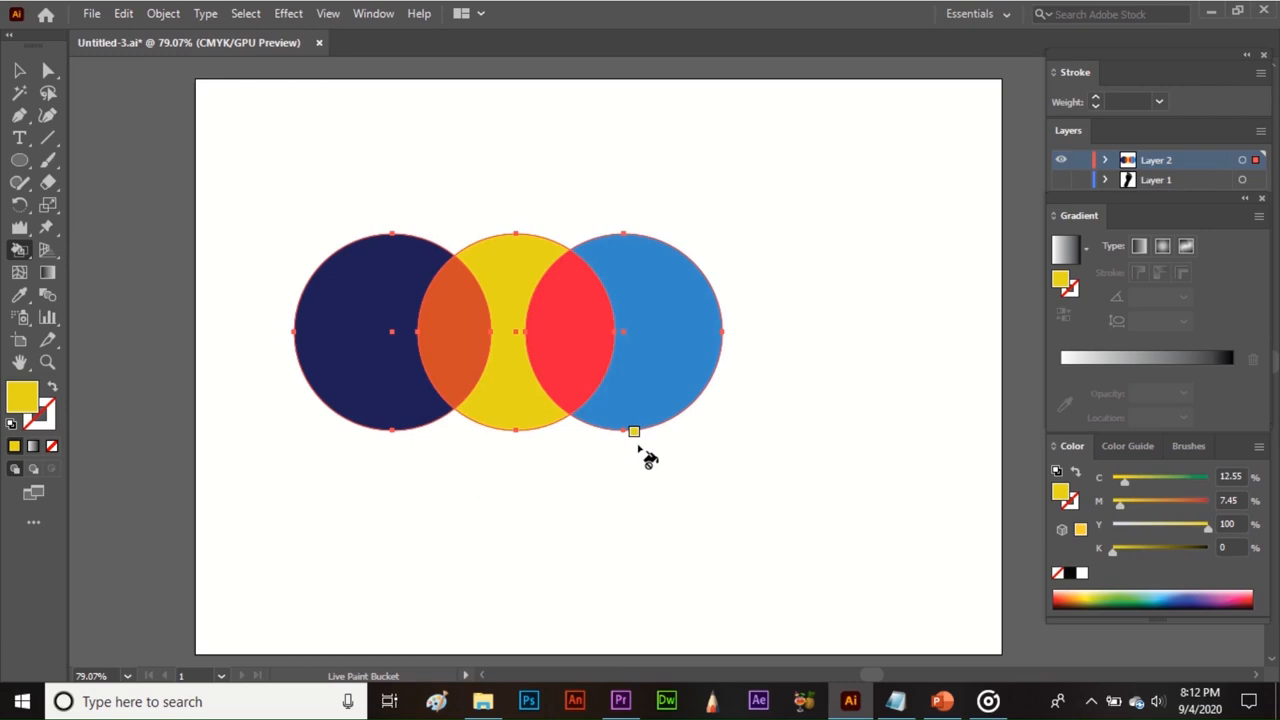
Step: Live Paint the right overlap green and deselect the artwork
left_click(1137, 593)
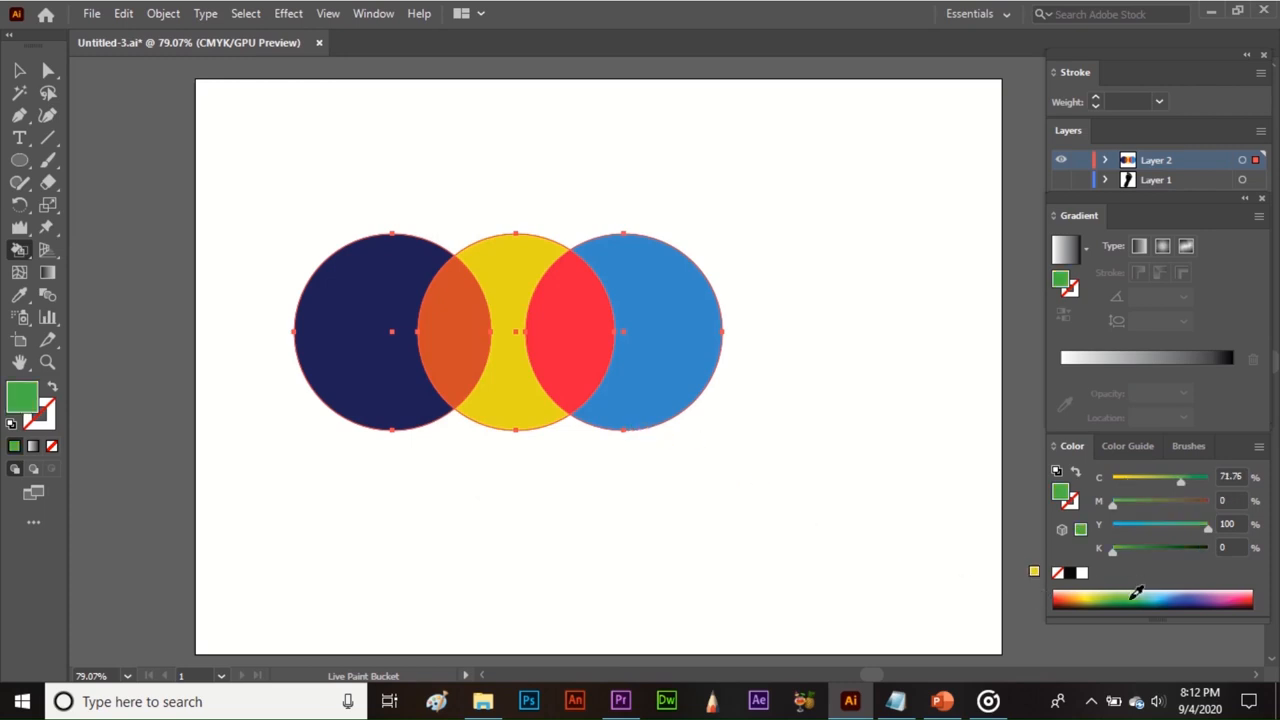
left_click(600, 347)
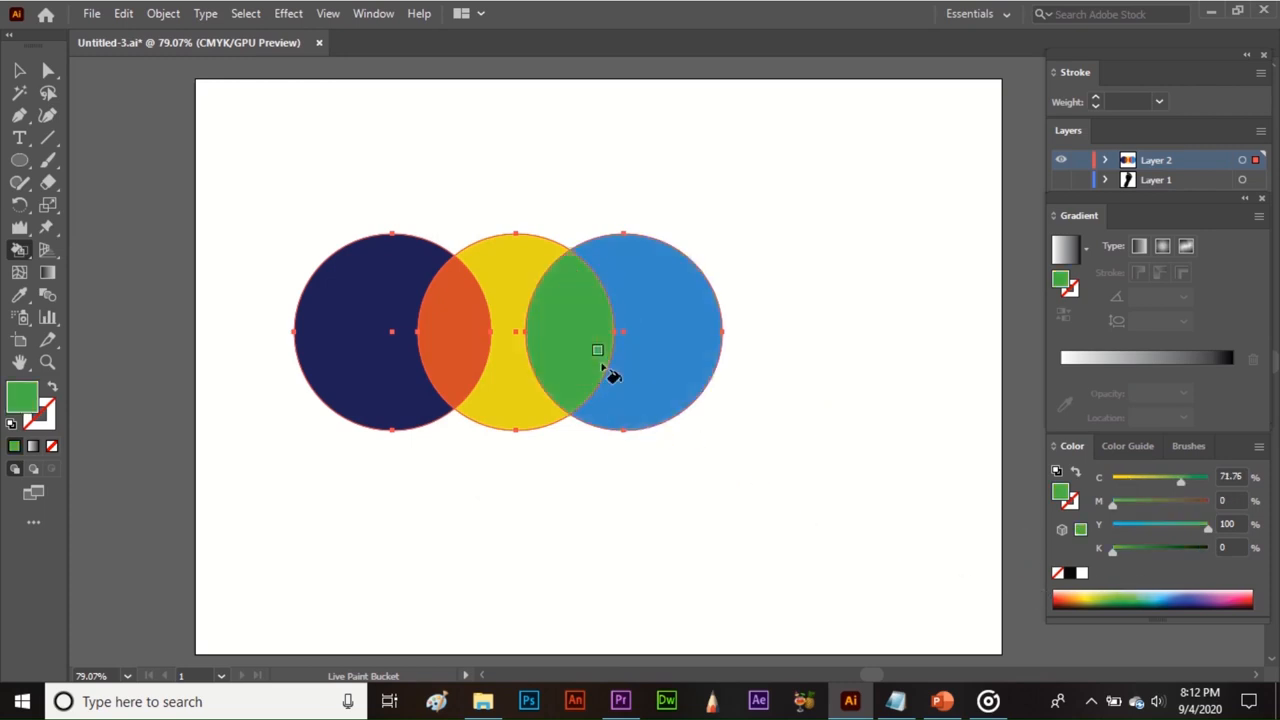
key("v")
left_click(569, 515)
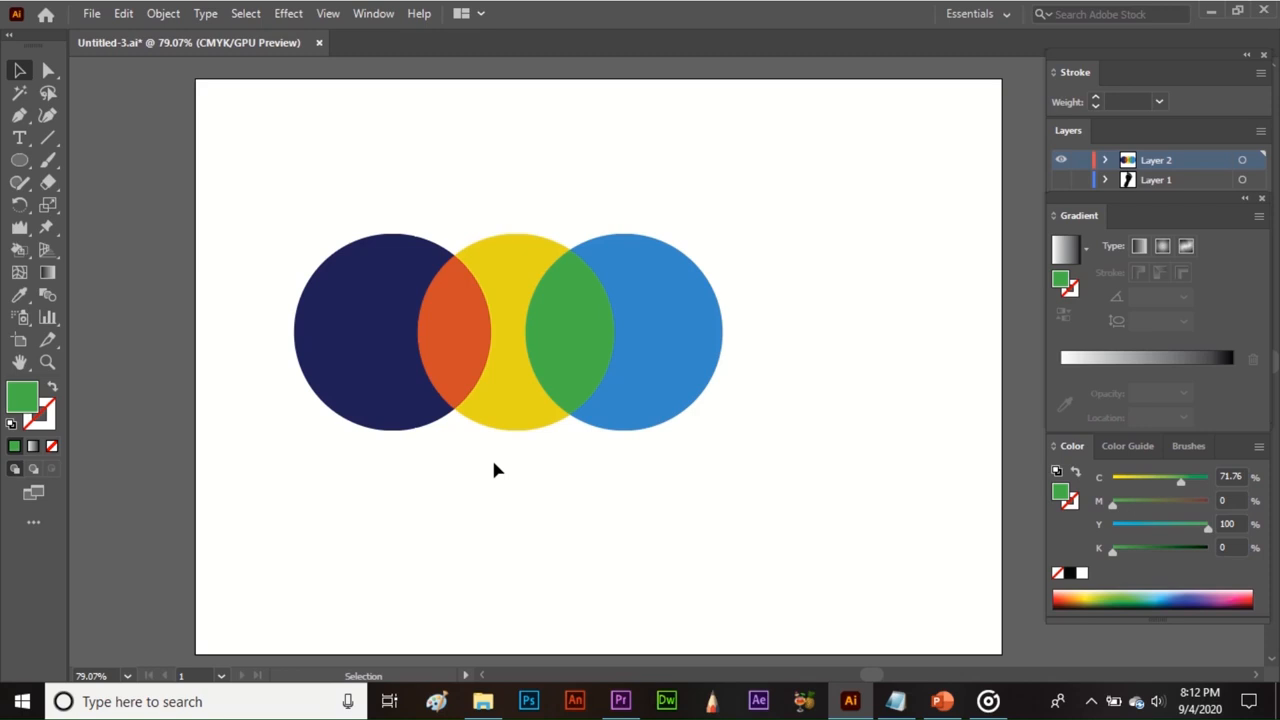
Step: Using Live Paint Selection, recolor the left overlap light blue and the rightmost circle's outer region orange
left_click(21, 250)
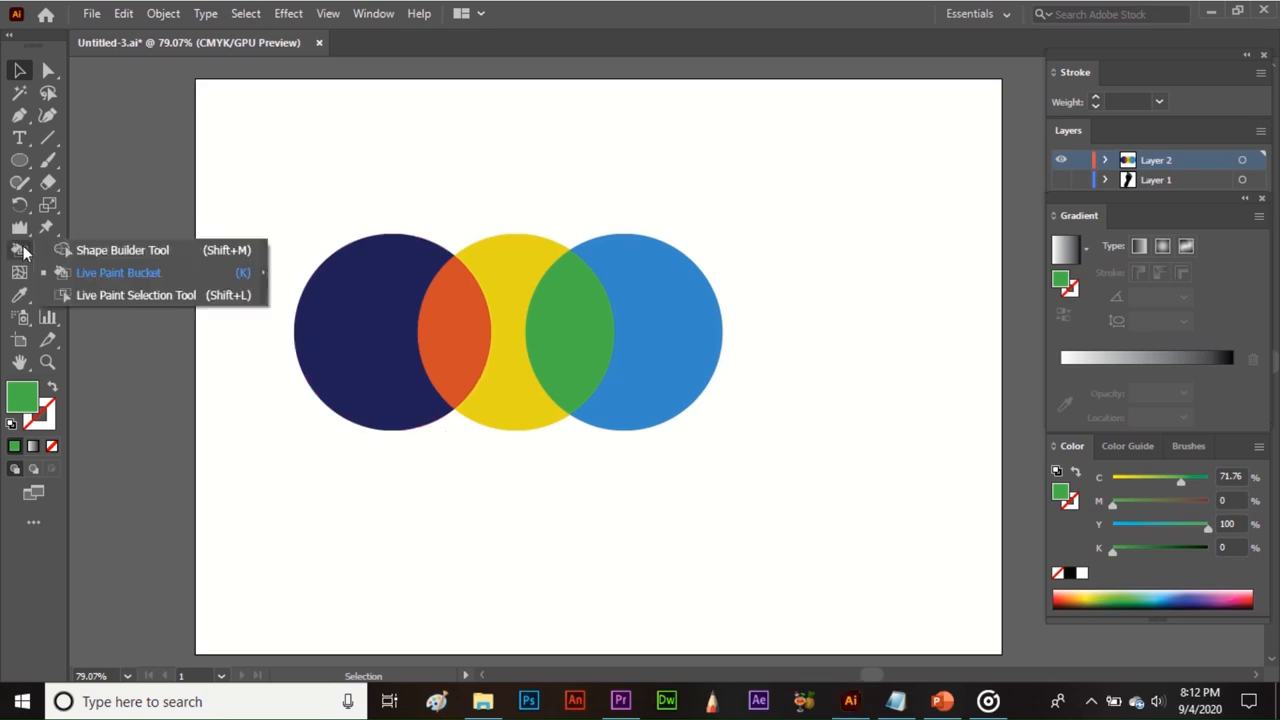
left_click(118, 295)
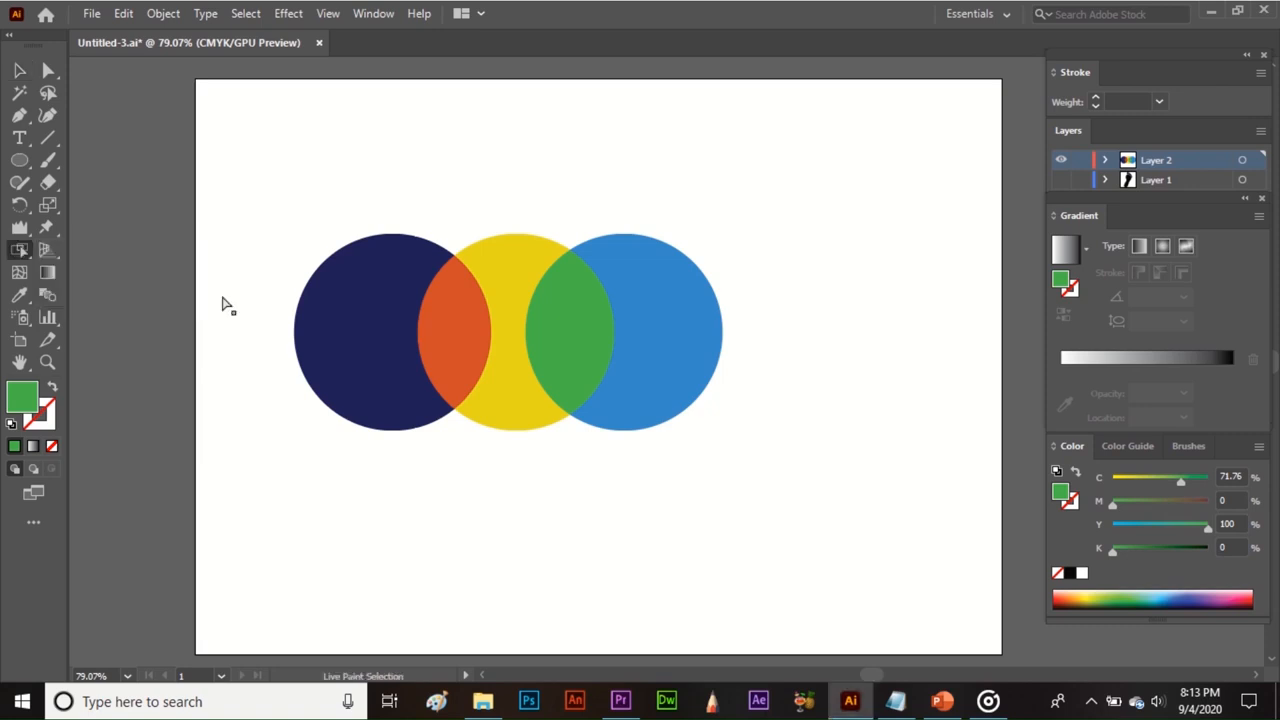
key("v")
left_click_drag(270, 222, 775, 423)
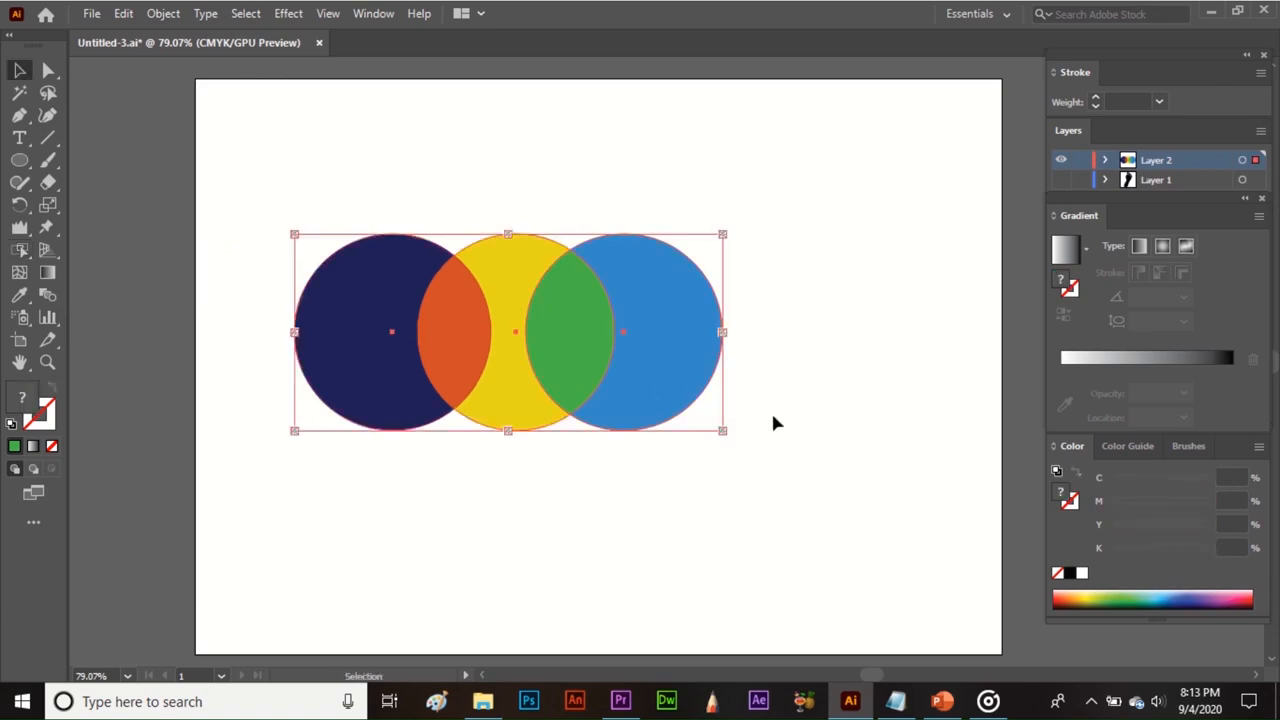
left_click(20, 250)
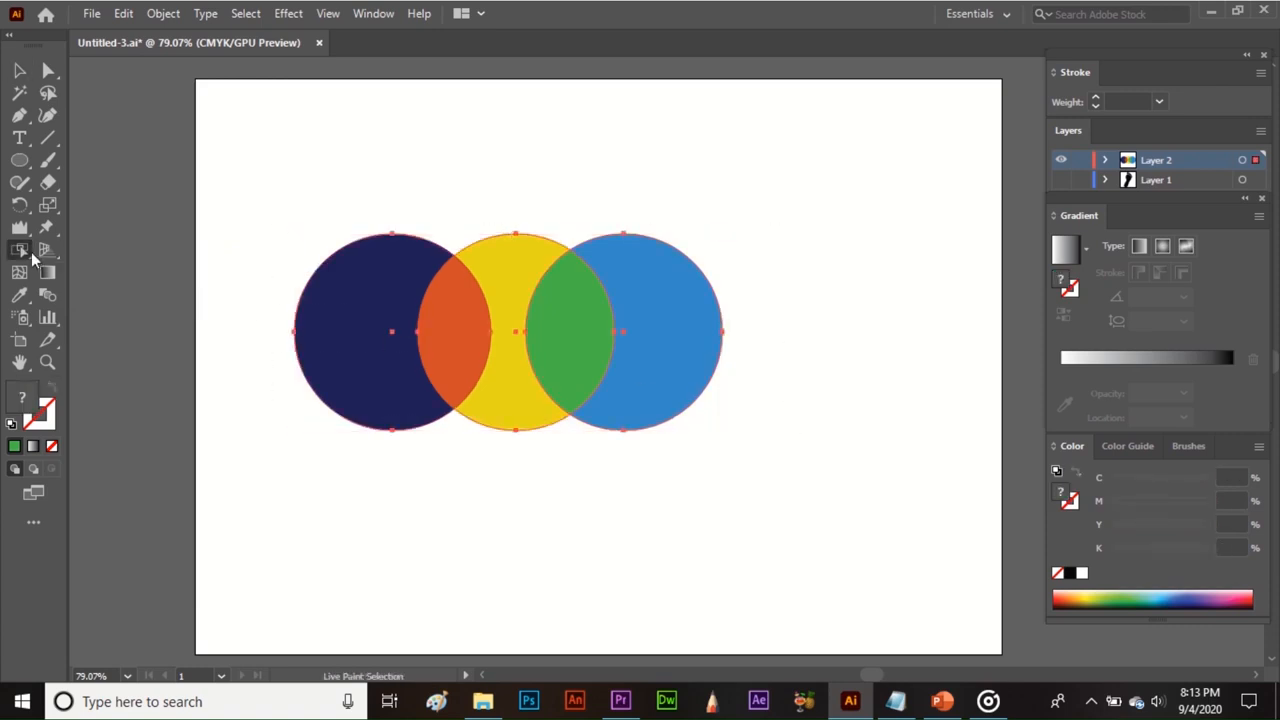
left_click(445, 336)
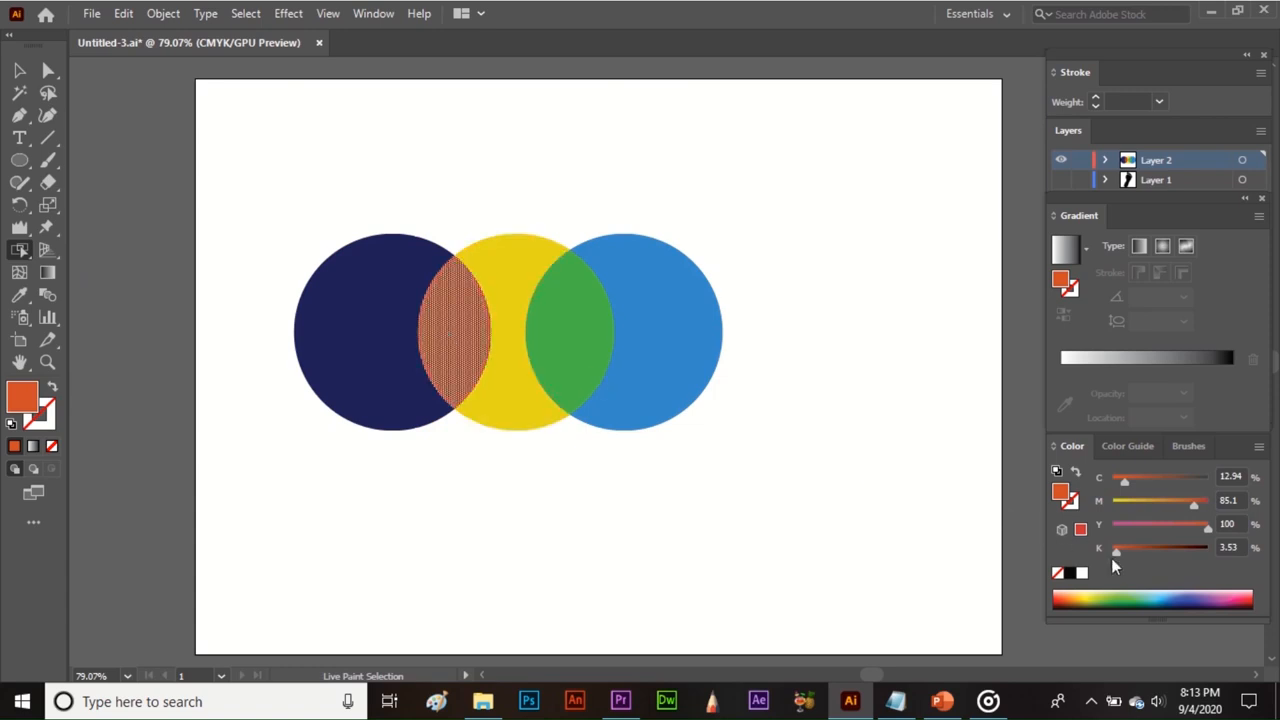
left_click(1161, 589)
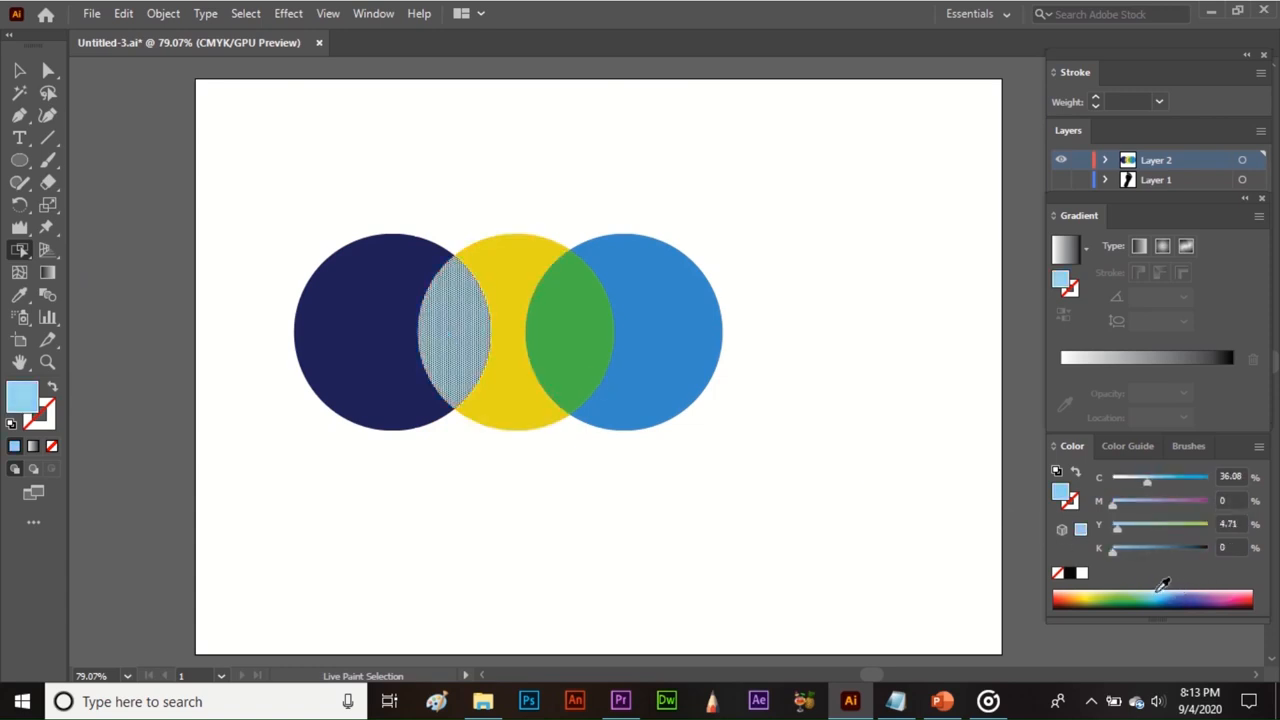
left_click(658, 380)
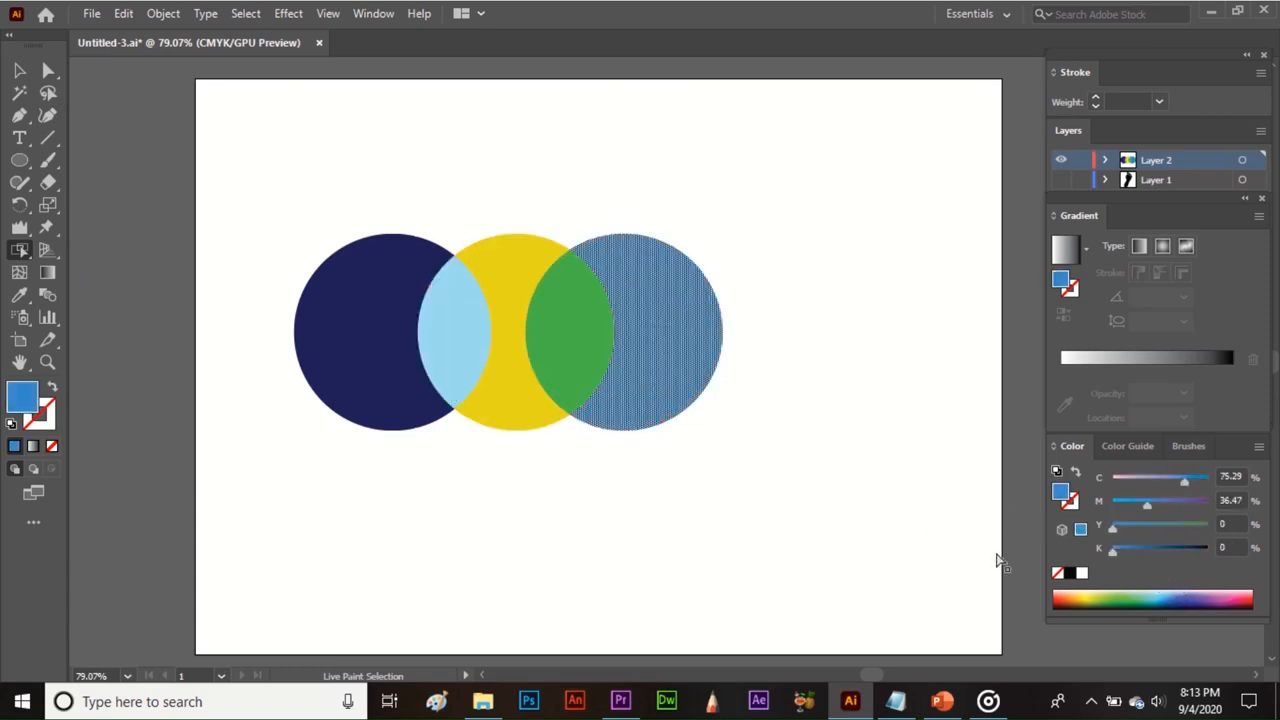
left_click(1062, 592)
Step: Select the whole group of painted circles and delete it
key("v")
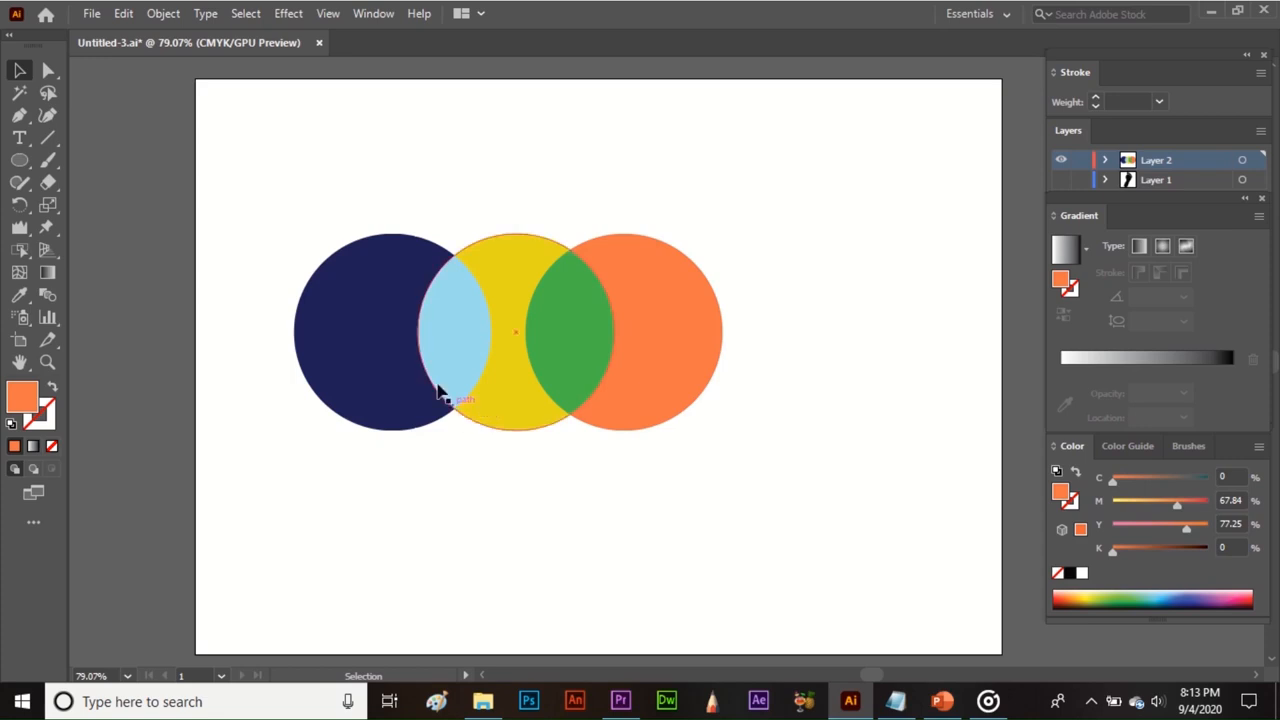
left_click_drag(237, 143, 785, 489)
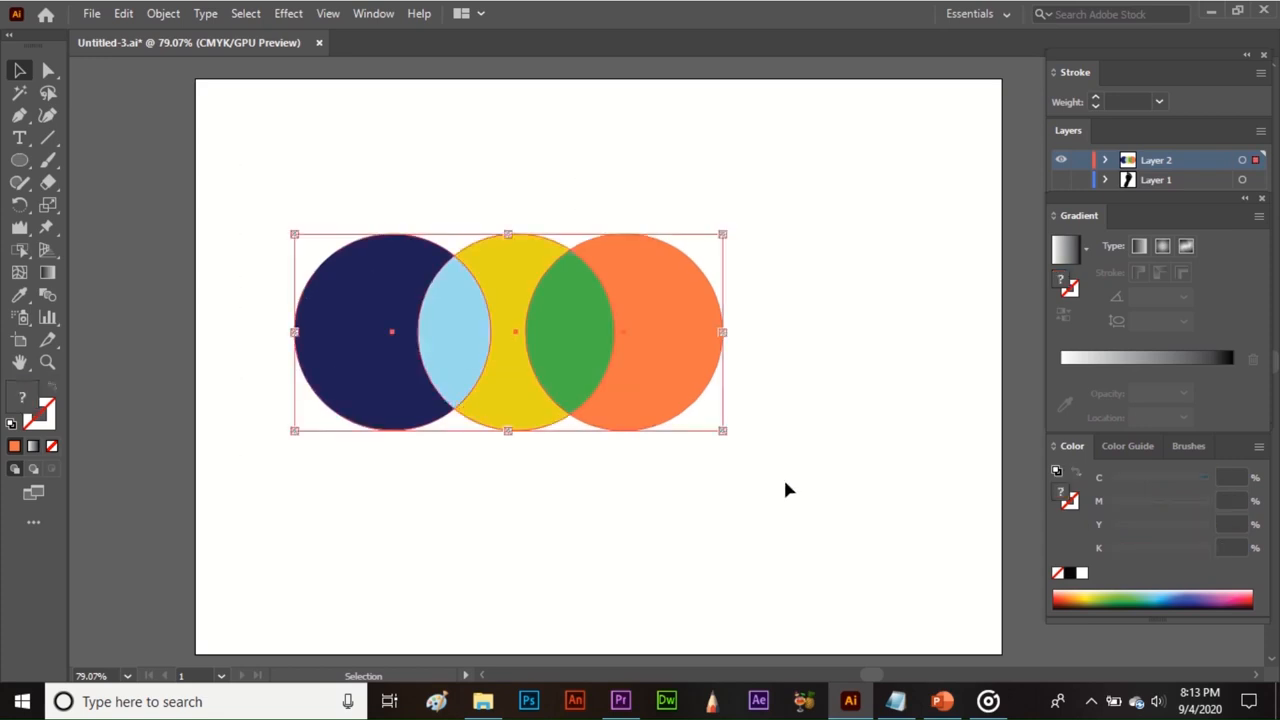
key("Delete")
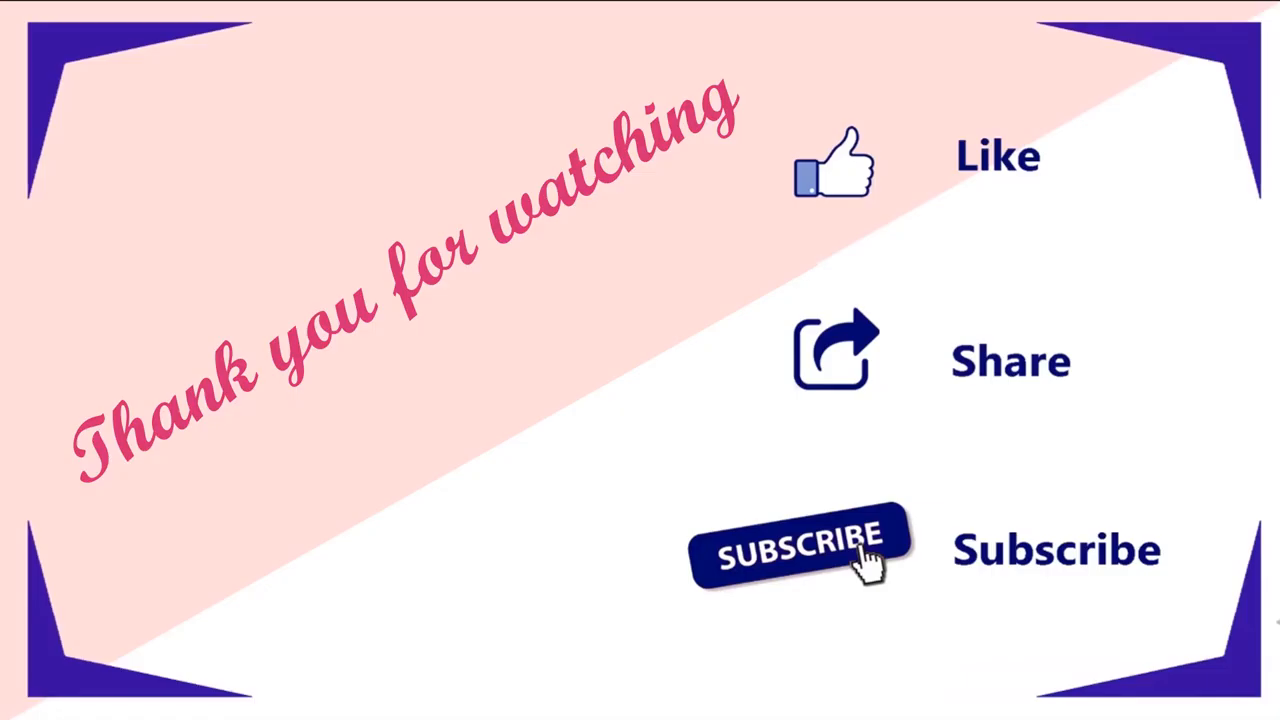